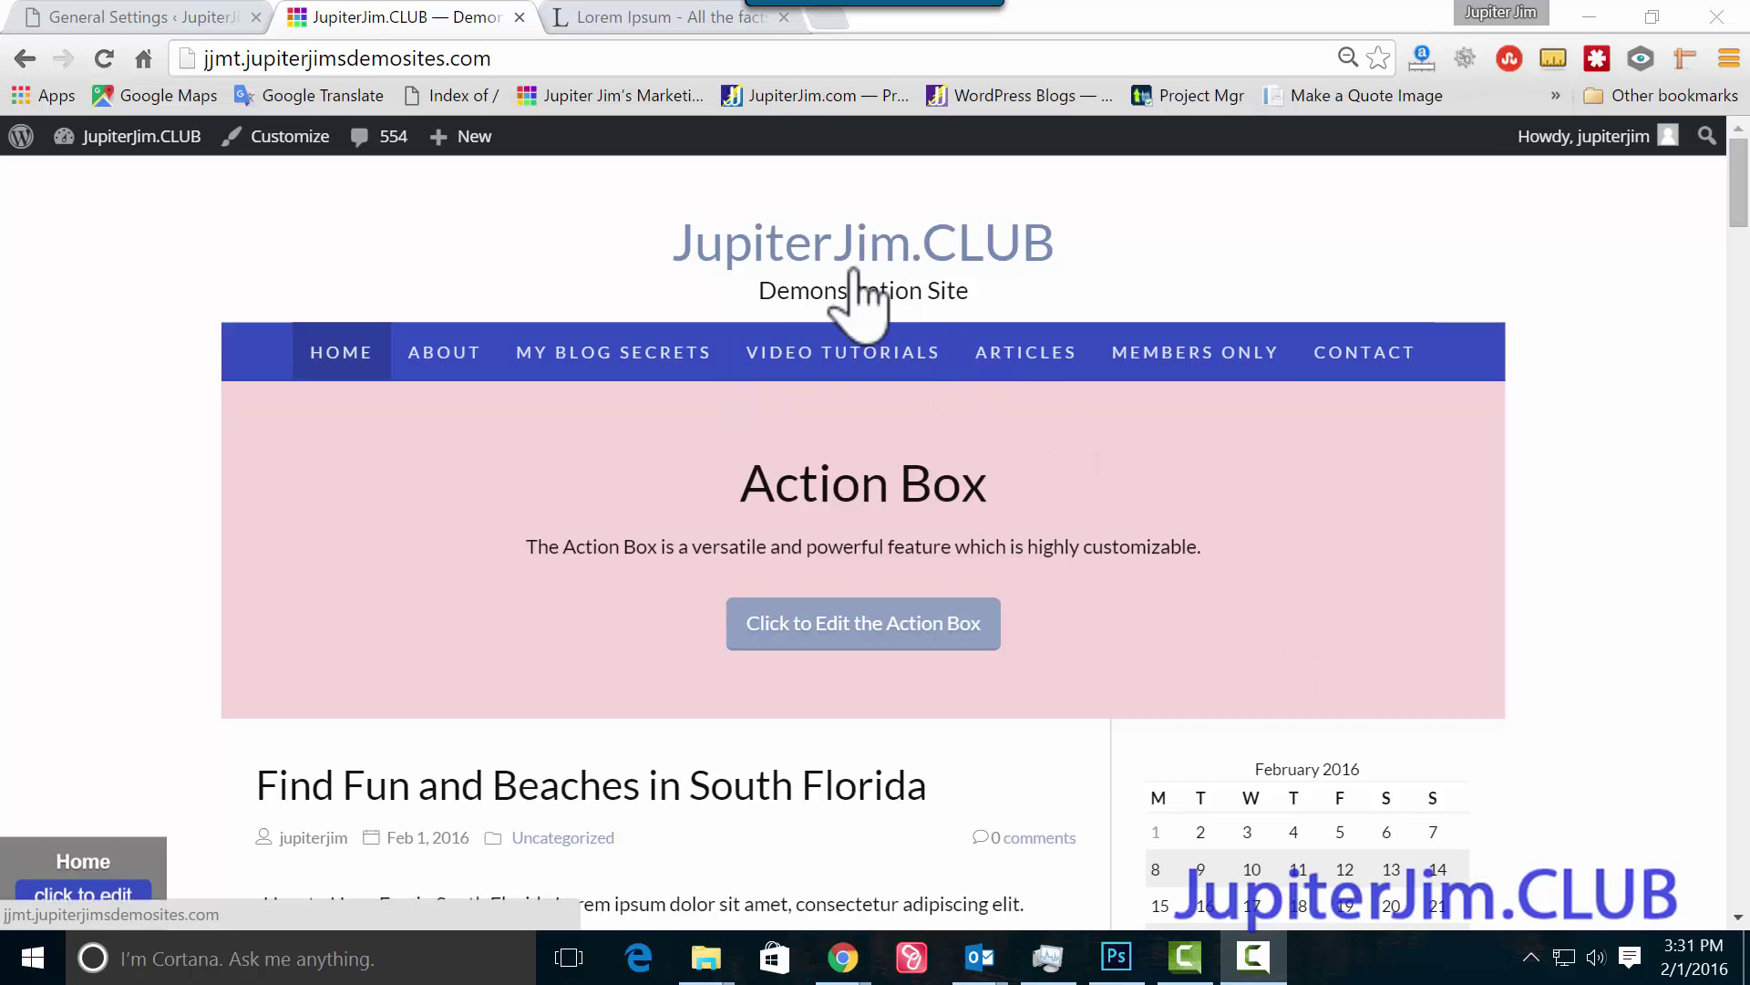
Look over the demo site's tagline and home page posts, view the "Fun and Fishing in South Florida" post, and return to the list.
{"action": "left_click", "coordinate": [759, 287]}
{"action": "left_click_drag", "start_coordinate": [760, 290], "coordinate": [1034, 288]}
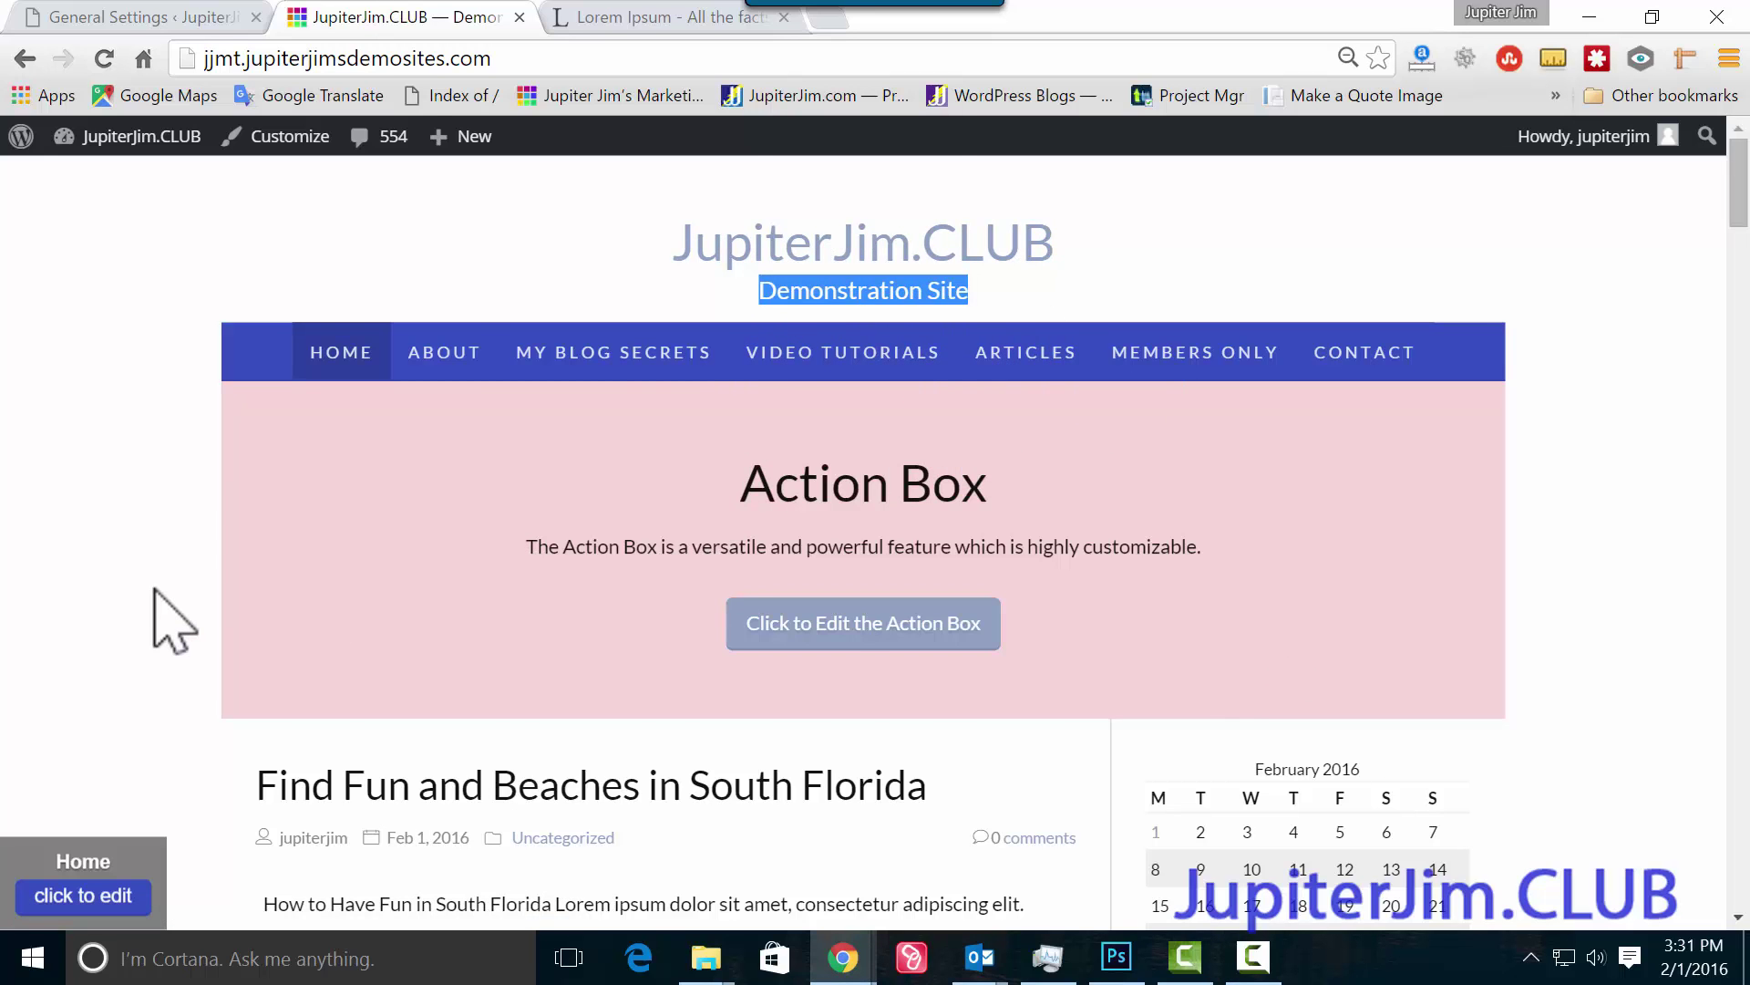
{"action": "scroll", "coordinate": [155, 591], "scroll_direction": "down", "scroll_amount": 2}
{"action": "scroll", "coordinate": [155, 590], "scroll_direction": "down", "scroll_amount": 9}
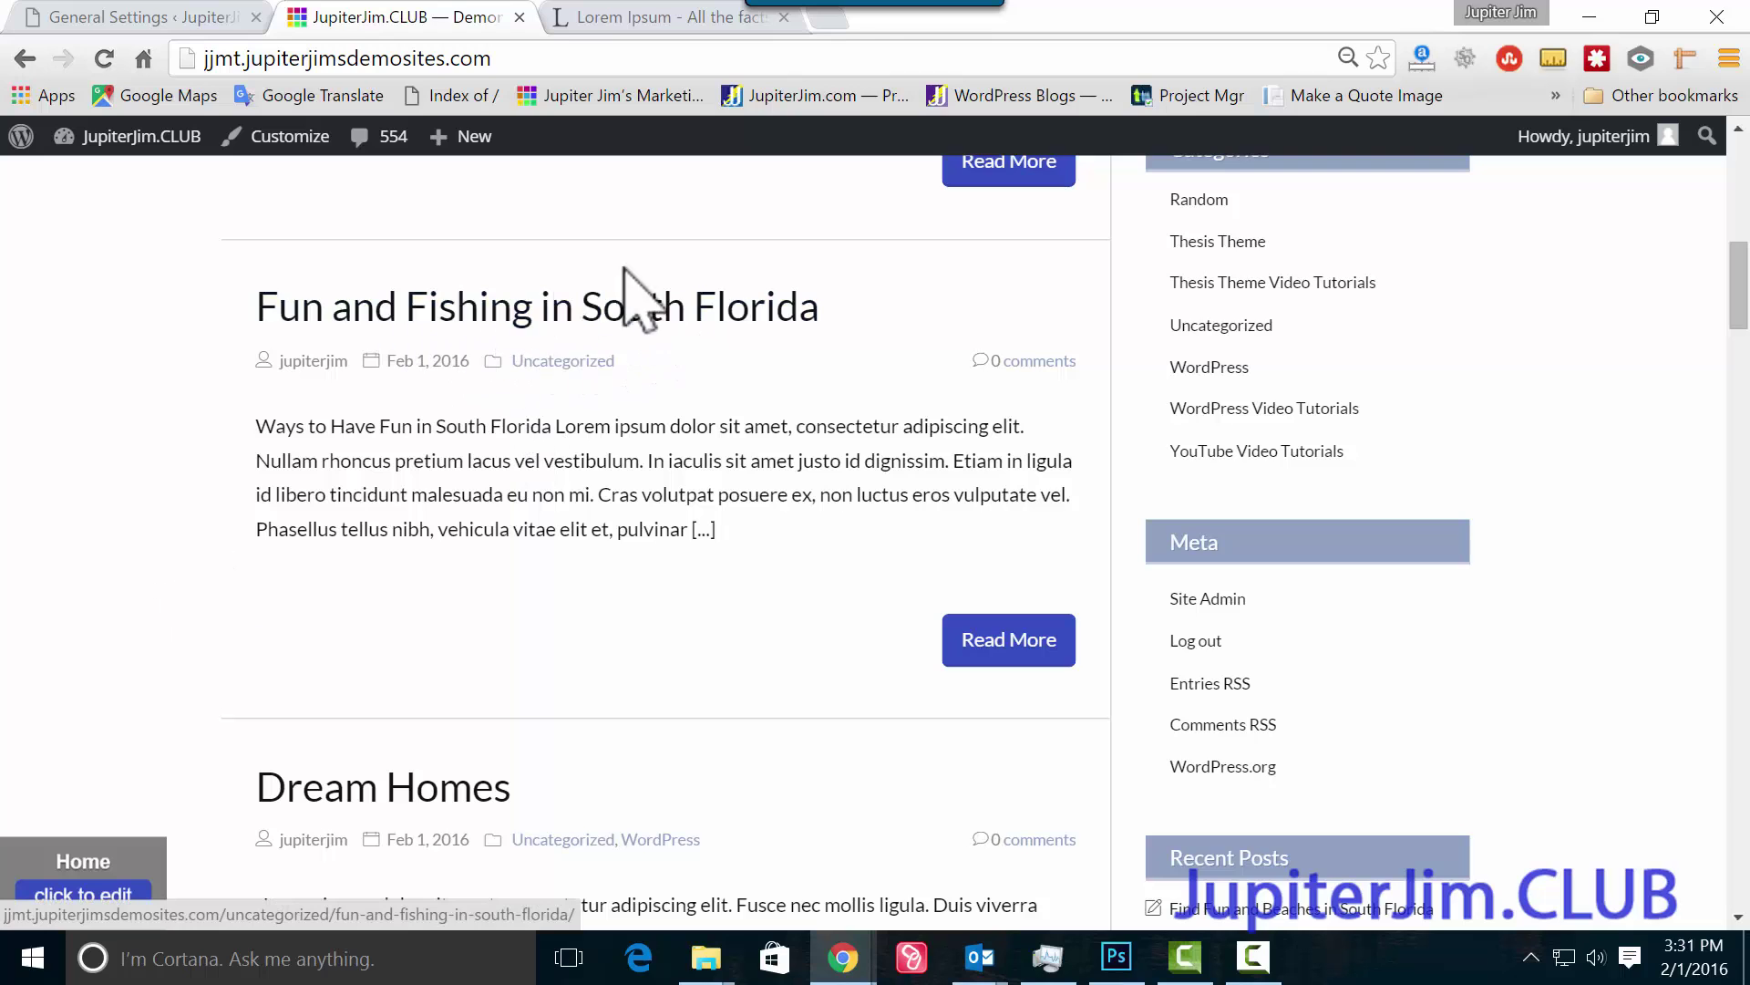
{"action": "left_click", "coordinate": [591, 319]}
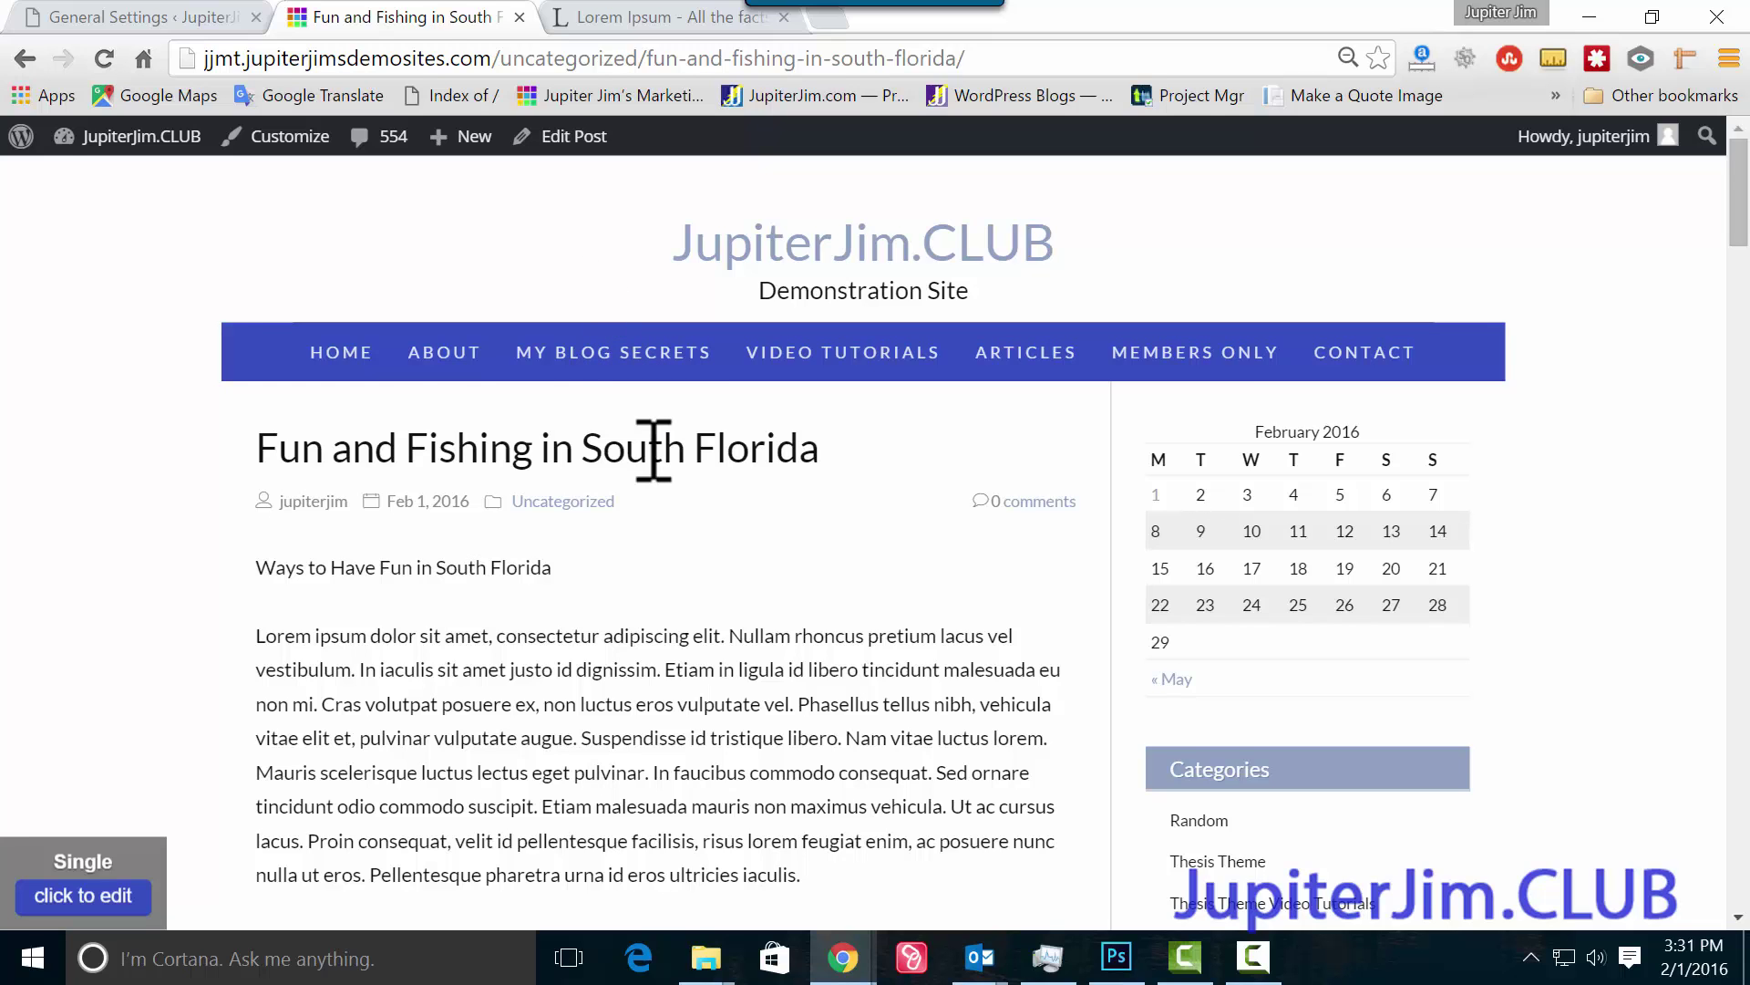
{"action": "left_click", "coordinate": [25, 58]}
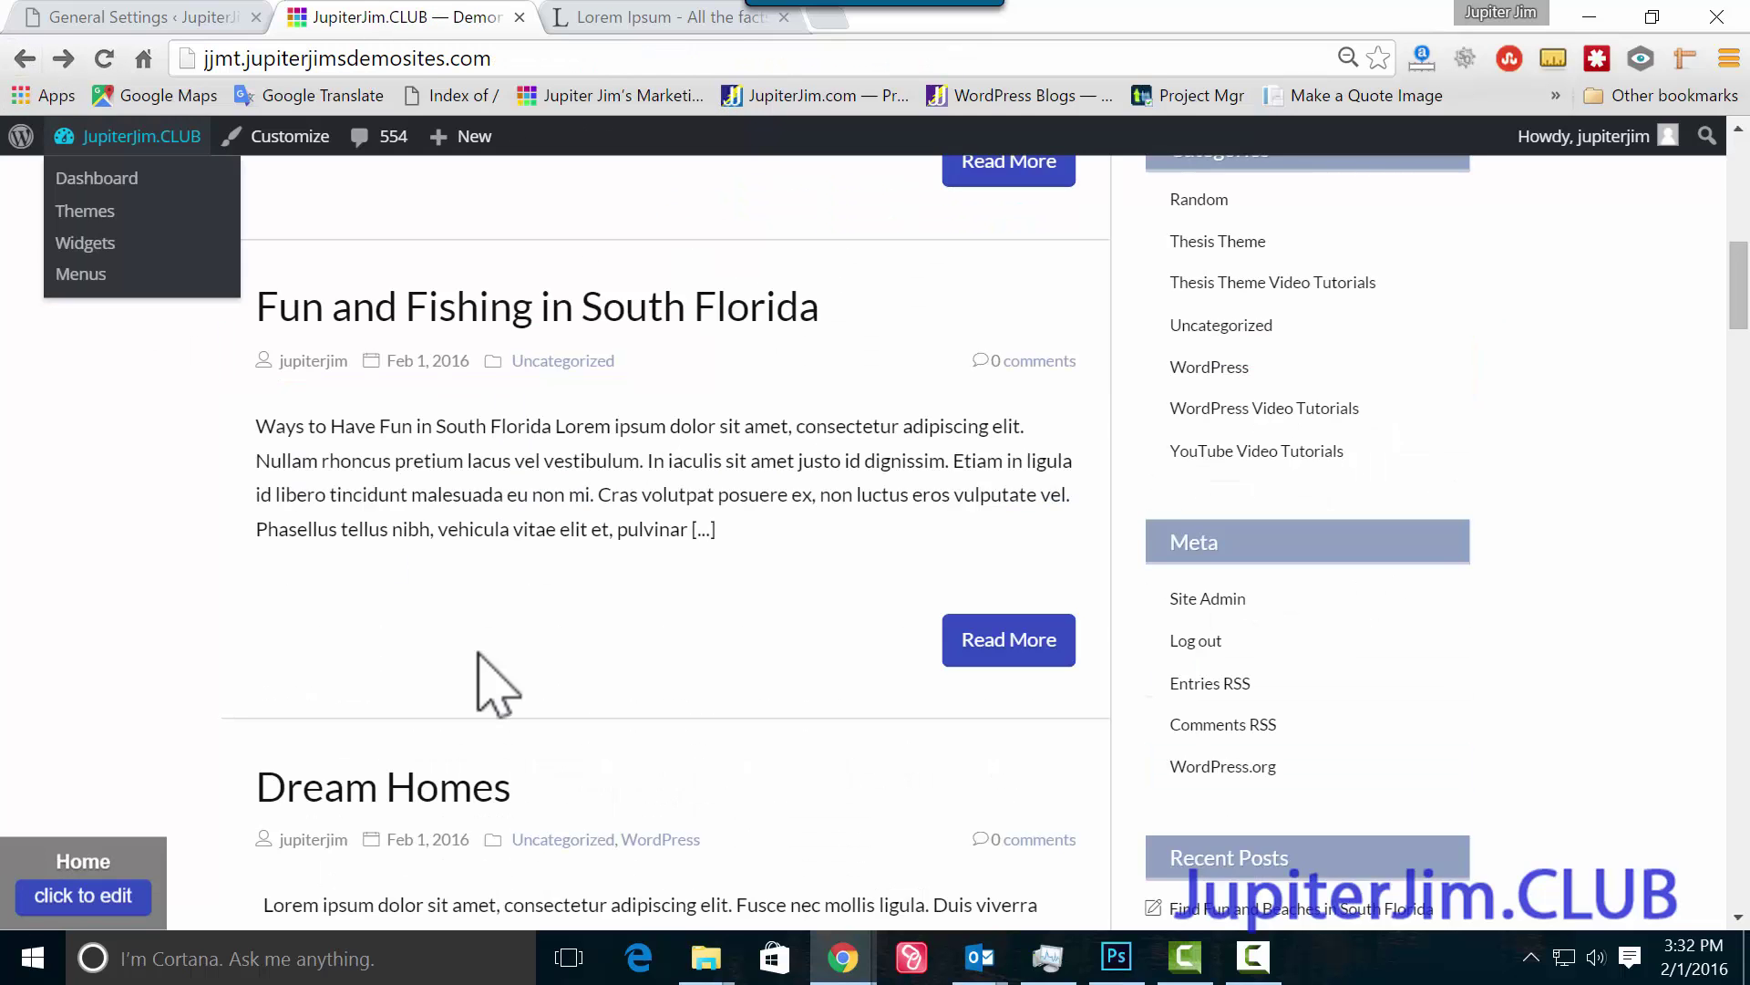
Open the "Dream Homes" post on the live site and look through its content.
{"action": "scroll", "coordinate": [489, 684], "scroll_direction": "down", "scroll_amount": 1}
{"action": "left_click", "coordinate": [483, 649]}
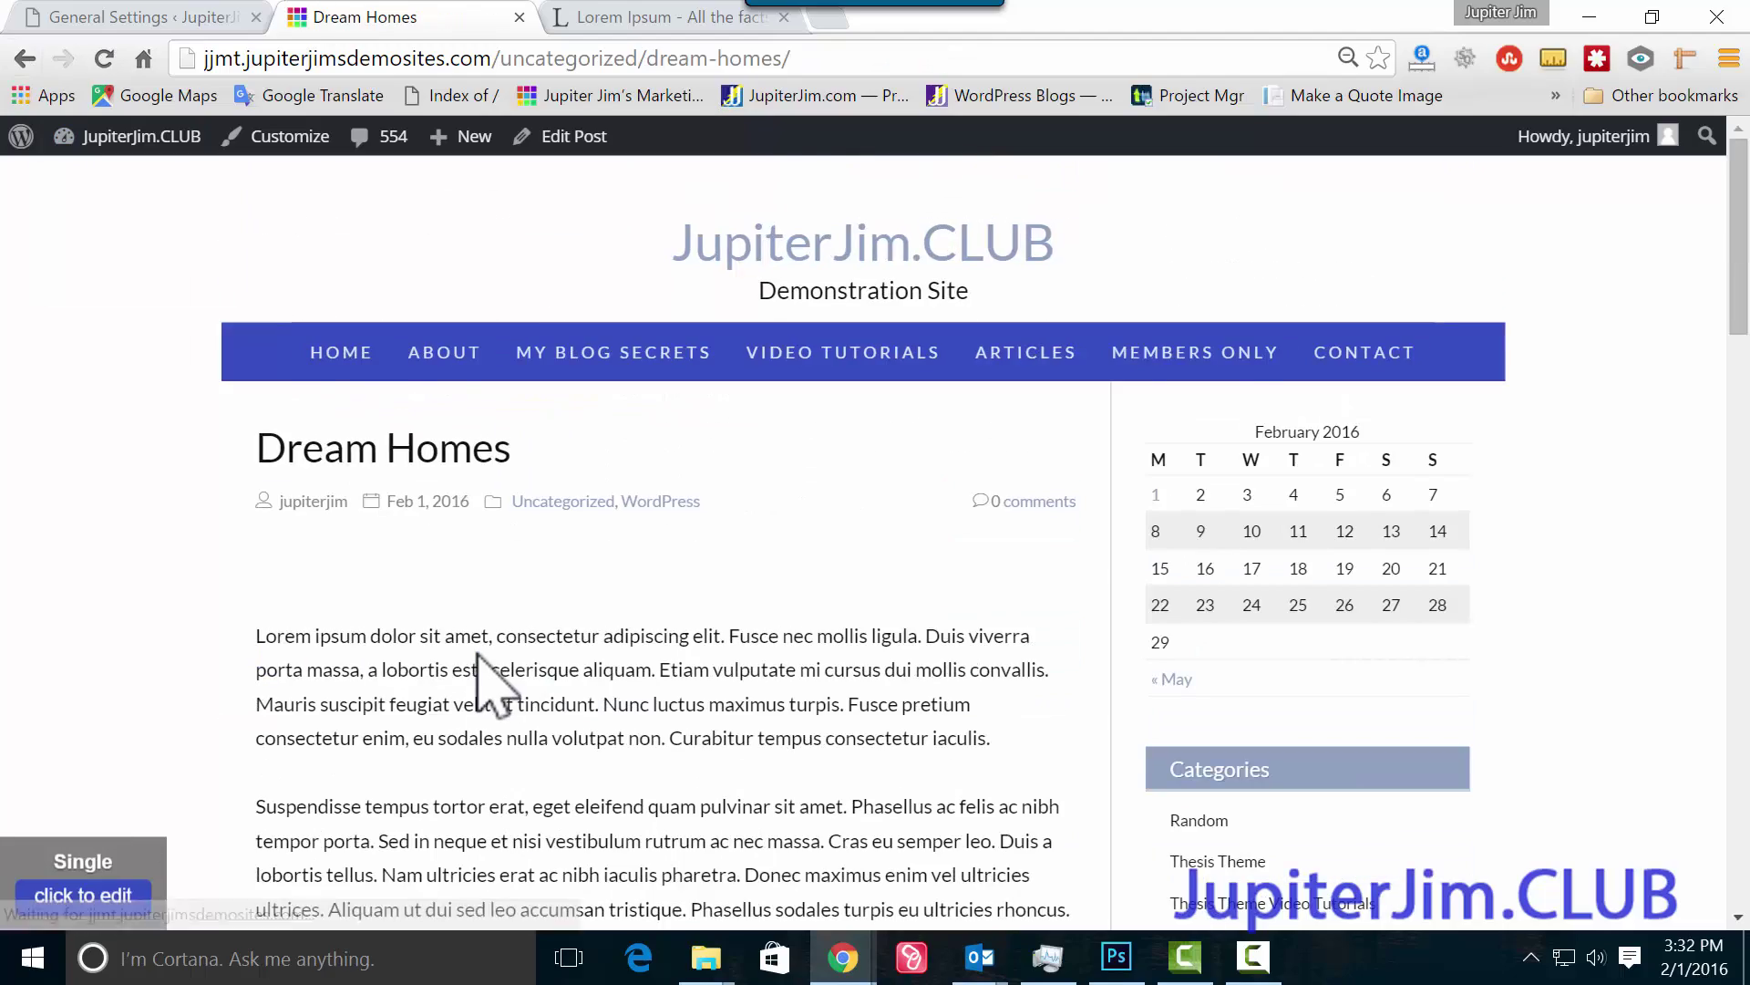
{"action": "scroll", "coordinate": [511, 666], "scroll_direction": "down", "scroll_amount": 2}
{"action": "scroll", "coordinate": [554, 638], "scroll_direction": "down", "scroll_amount": 7}
{"action": "scroll", "coordinate": [559, 629], "scroll_direction": "up", "scroll_amount": 9}
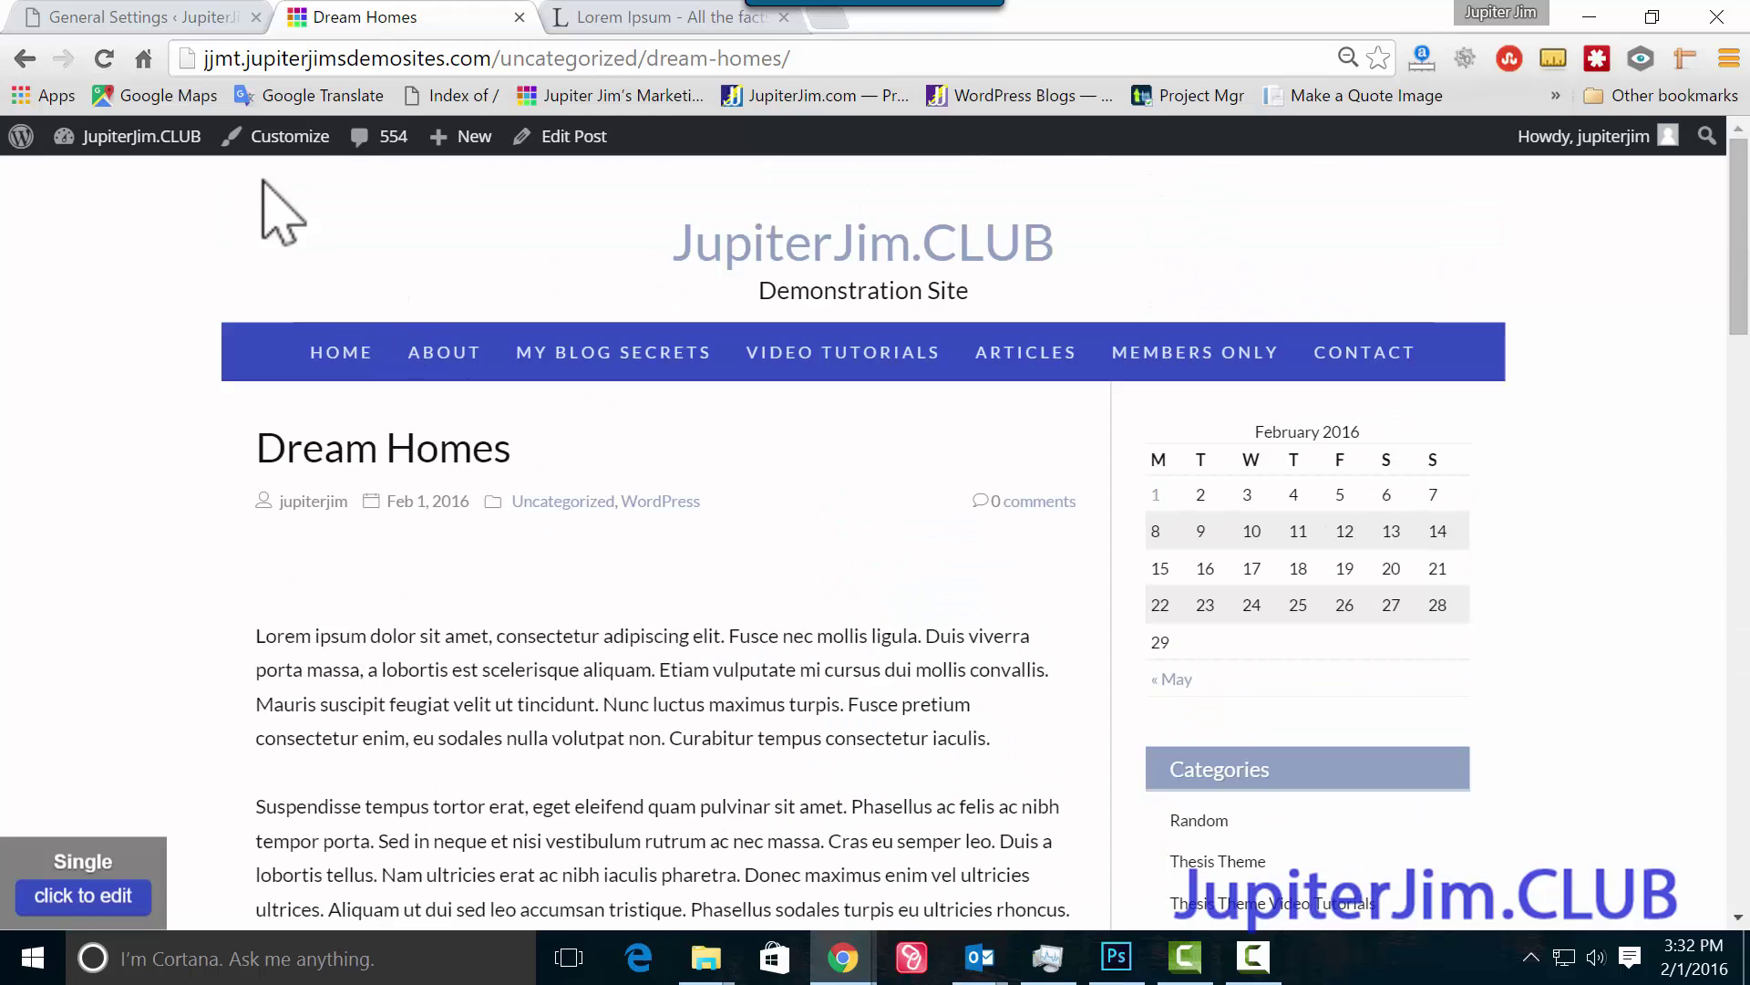
Check the WordPress version and the active theme in the admin dashboard's At a Glance summary.
{"action": "left_click", "coordinate": [123, 18]}
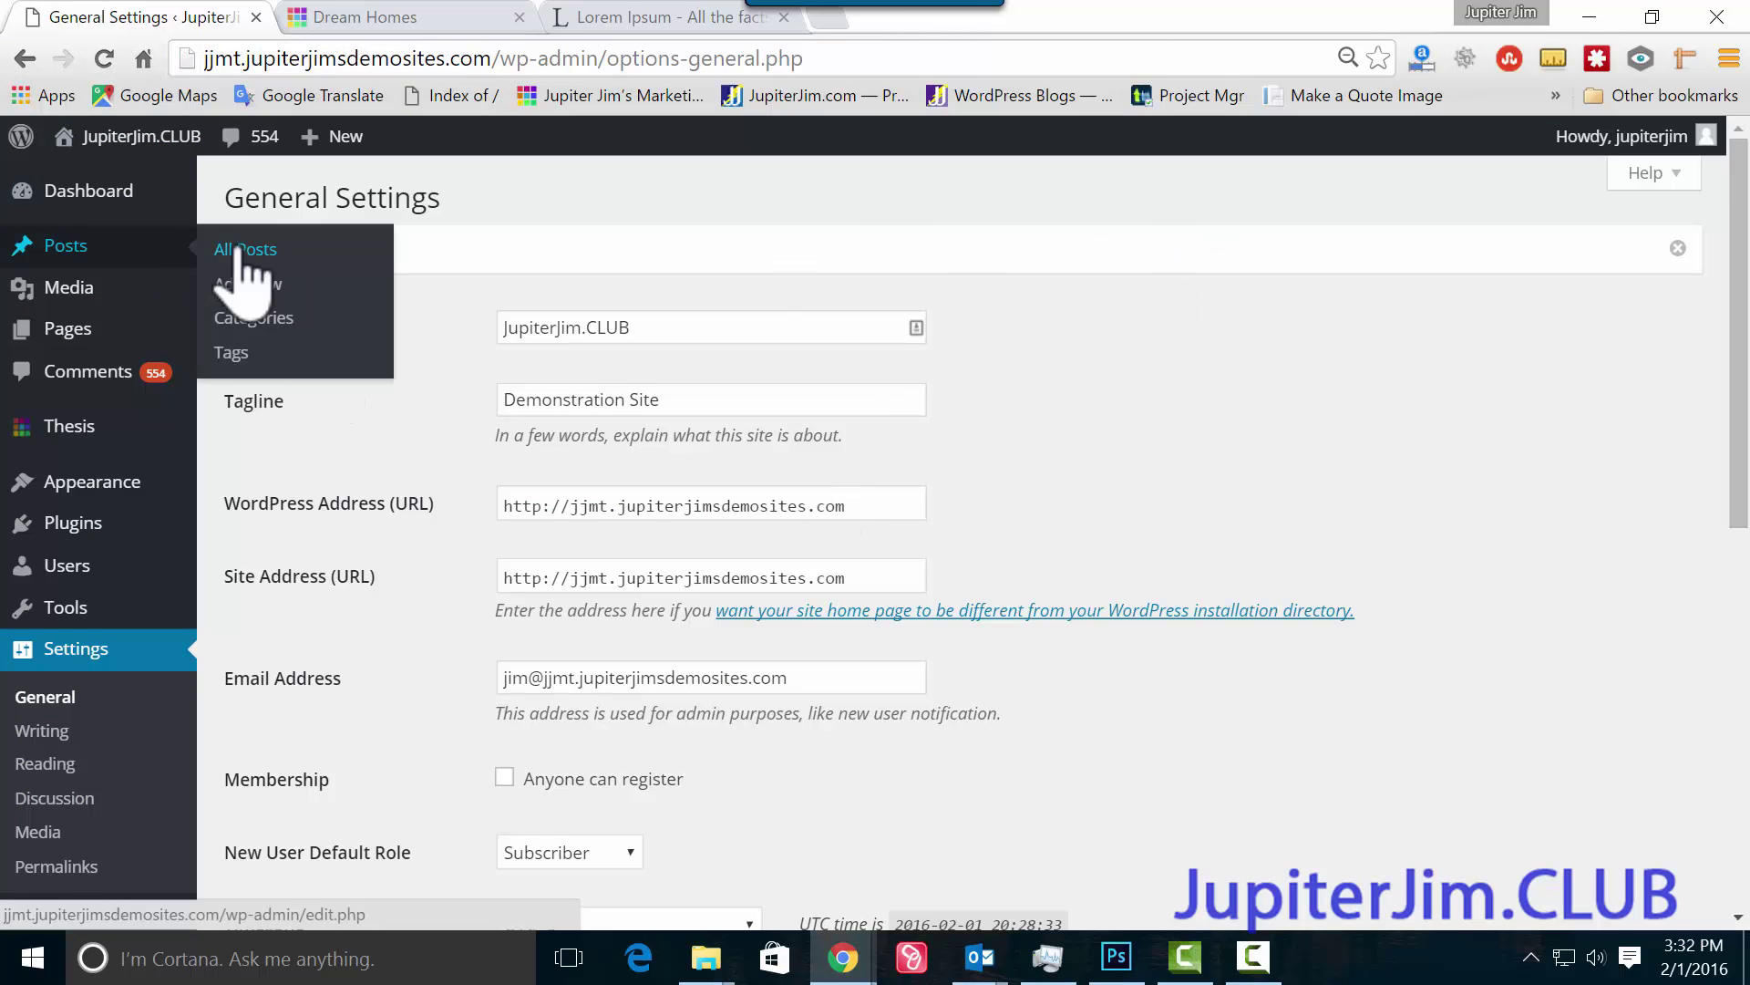
{"action": "left_click", "coordinate": [116, 204]}
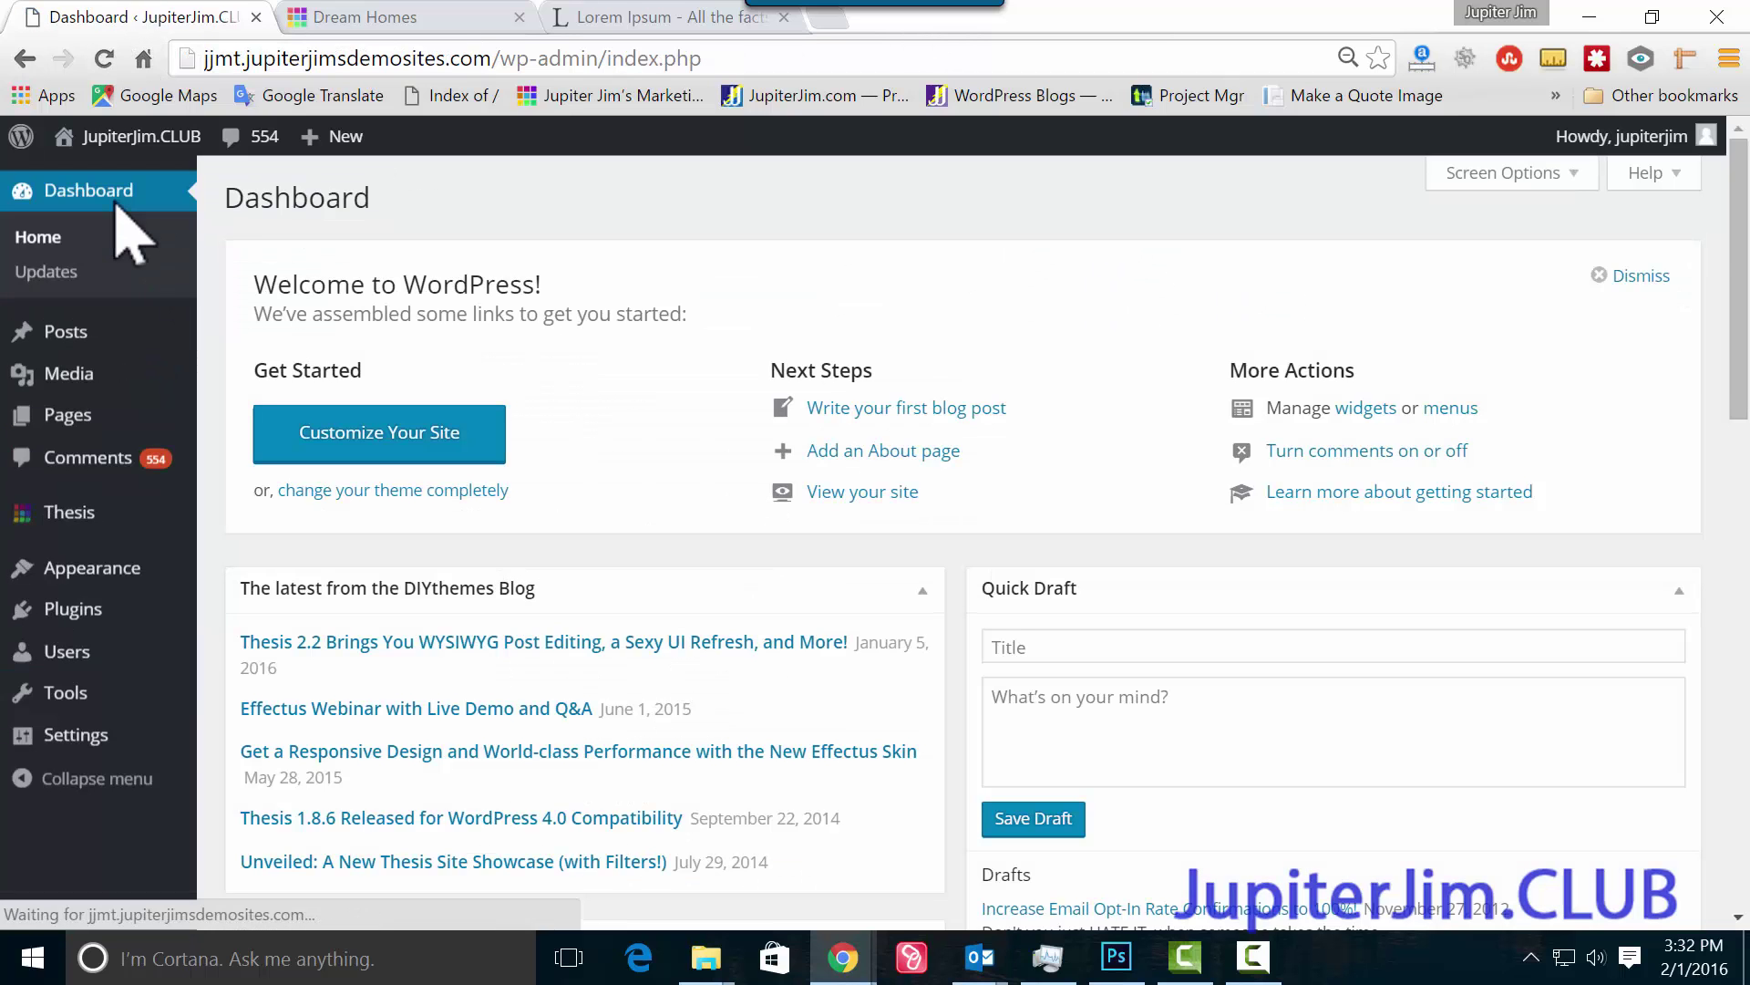
{"action": "scroll", "coordinate": [223, 562], "scroll_direction": "down", "scroll_amount": 5}
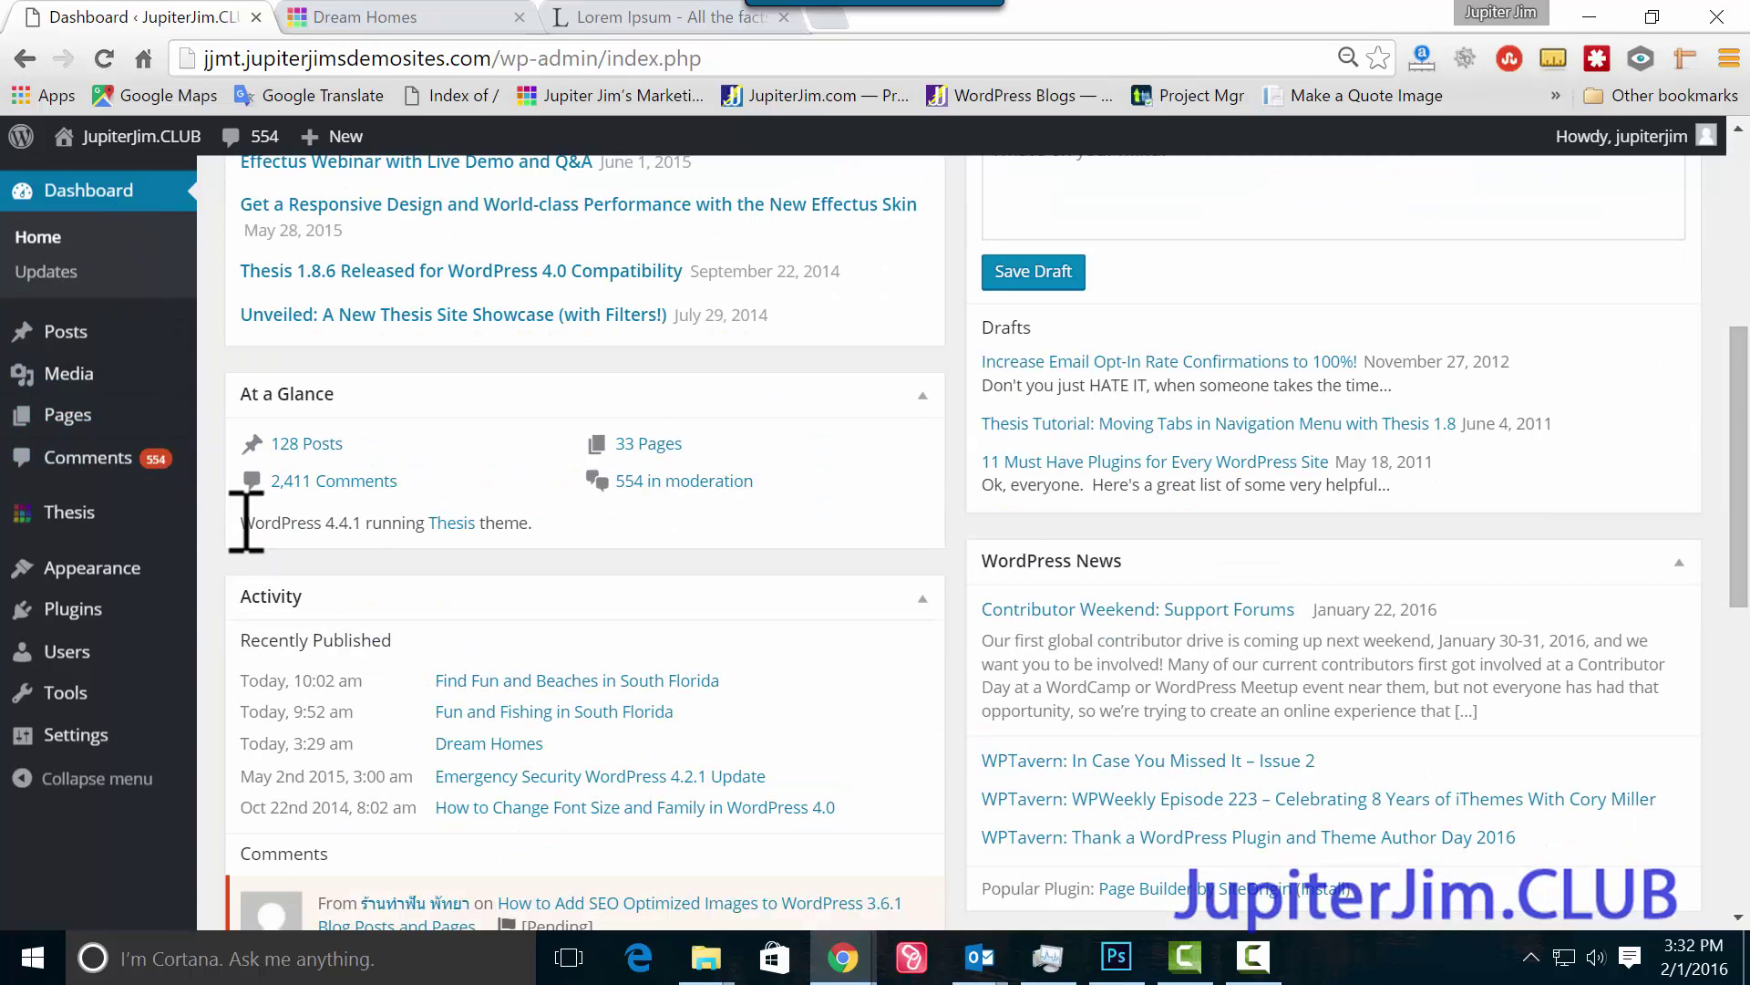
{"action": "left_click_drag", "start_coordinate": [241, 522], "coordinate": [371, 523]}
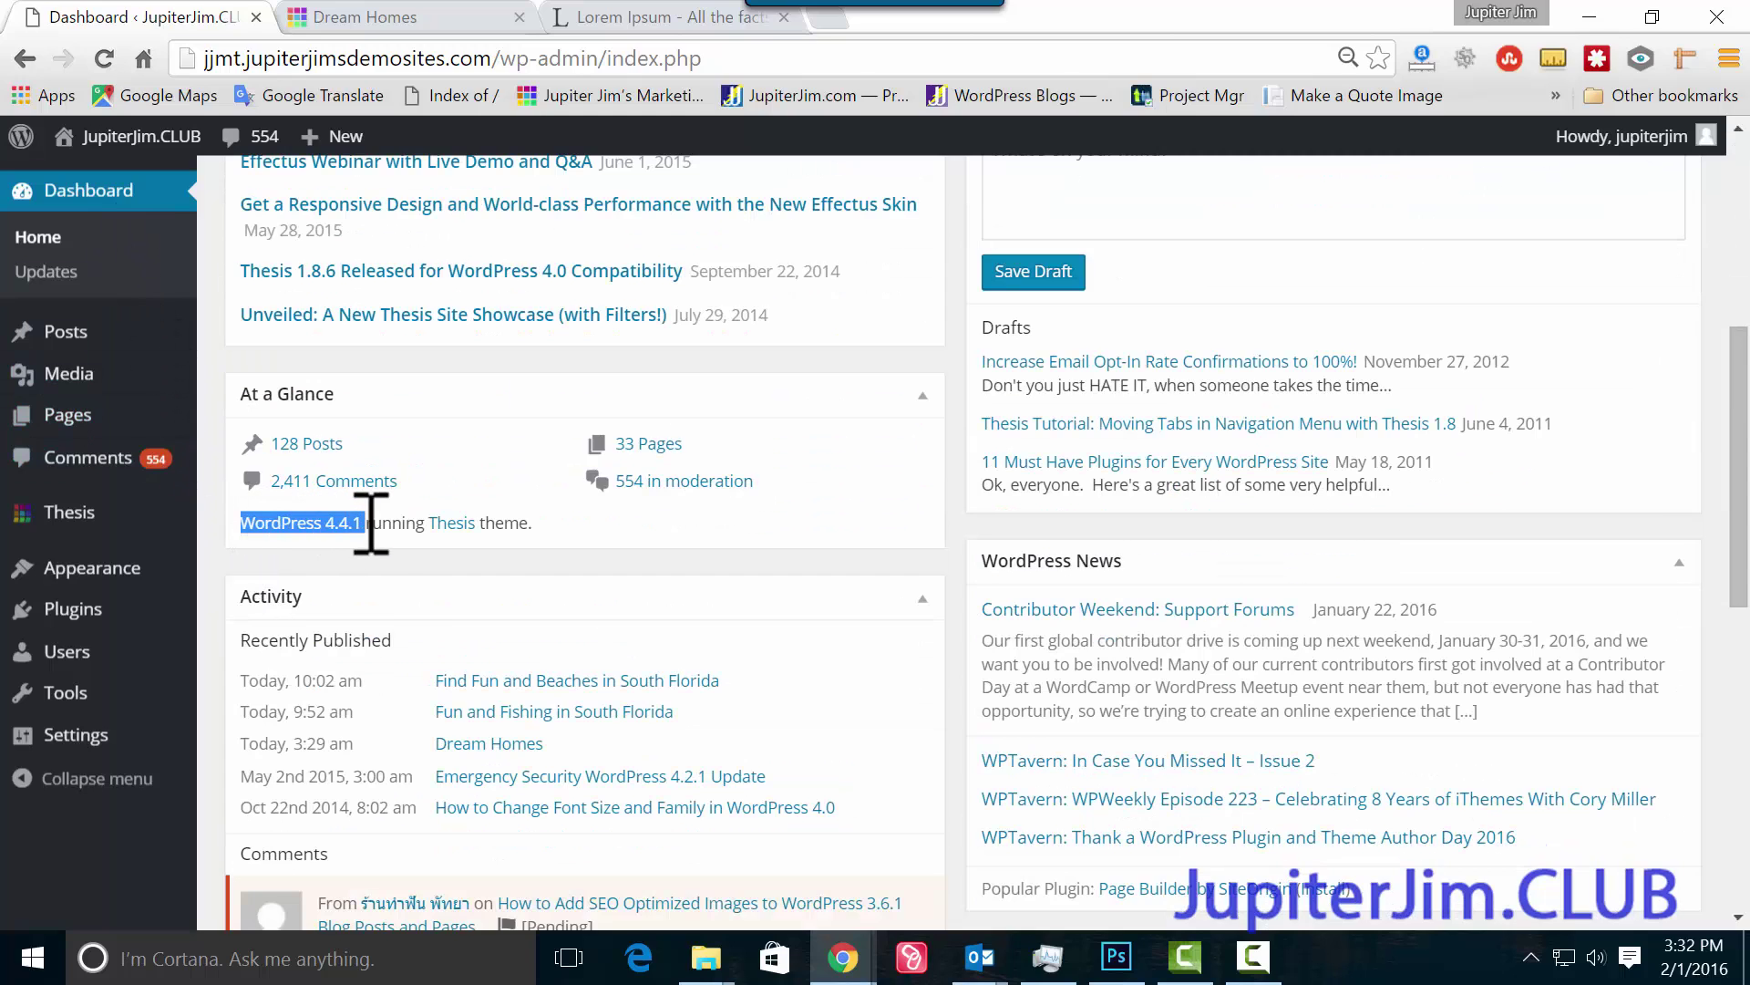
{"action": "left_click", "coordinate": [435, 567]}
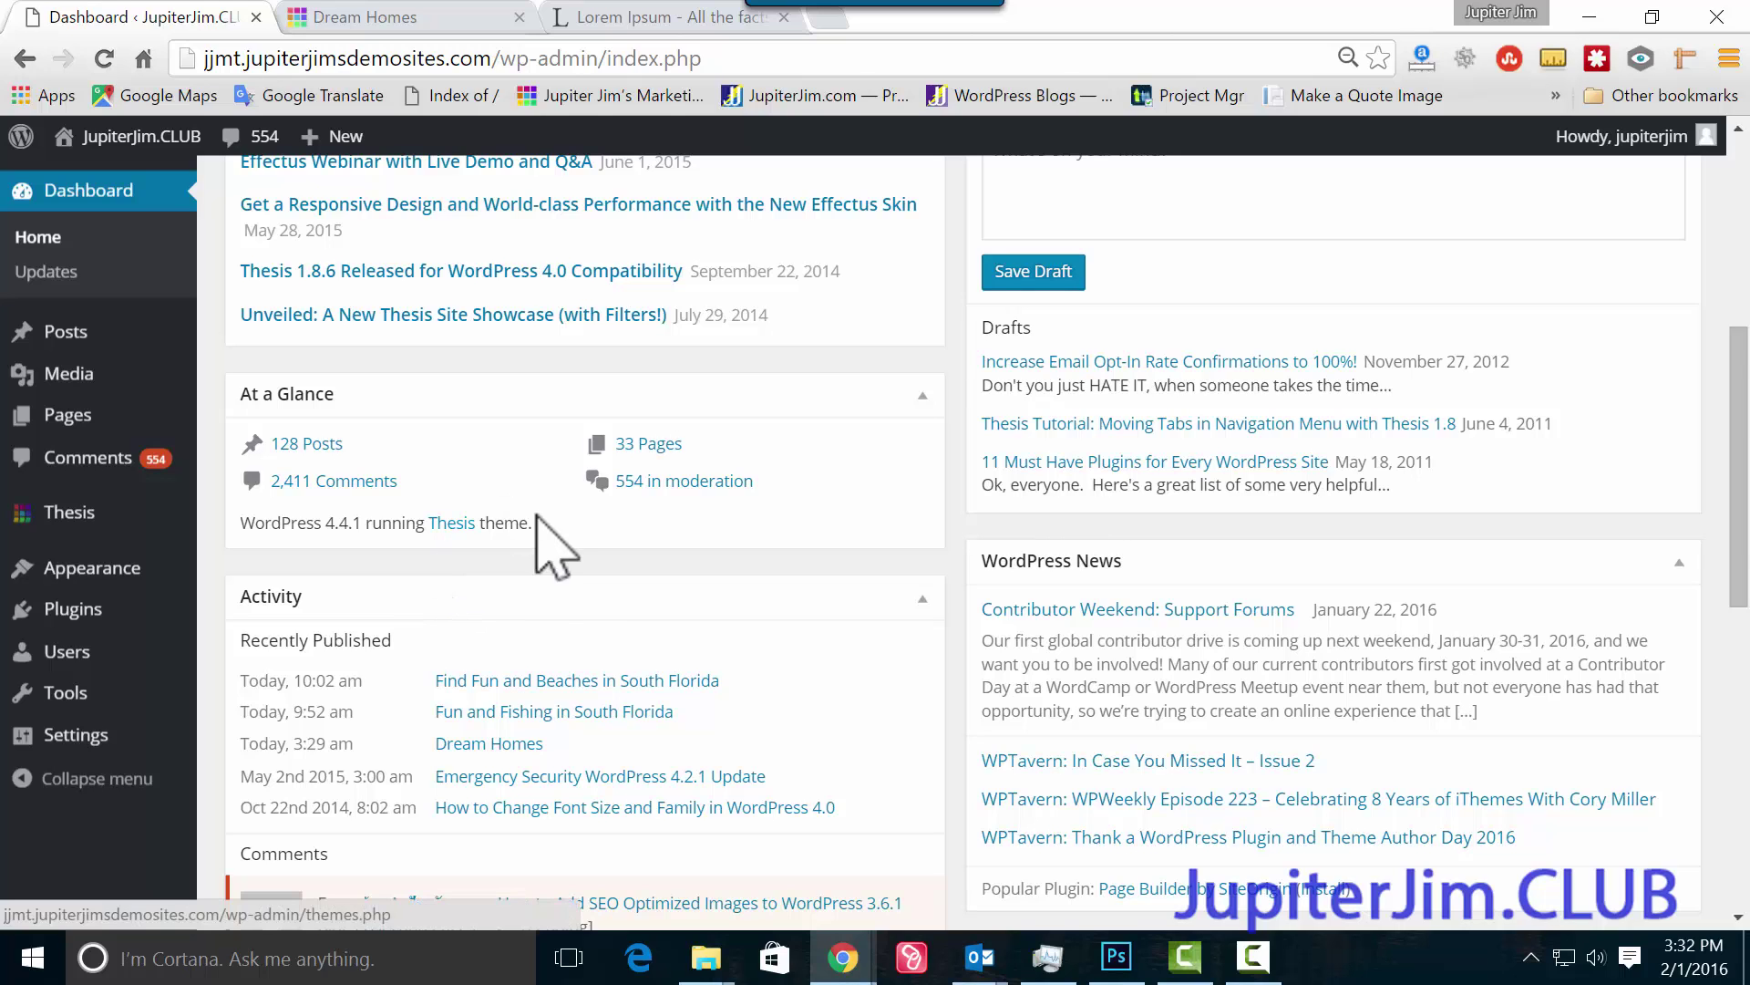
{"action": "double_click", "coordinate": [506, 523]}
{"action": "left_click", "coordinate": [524, 561]}
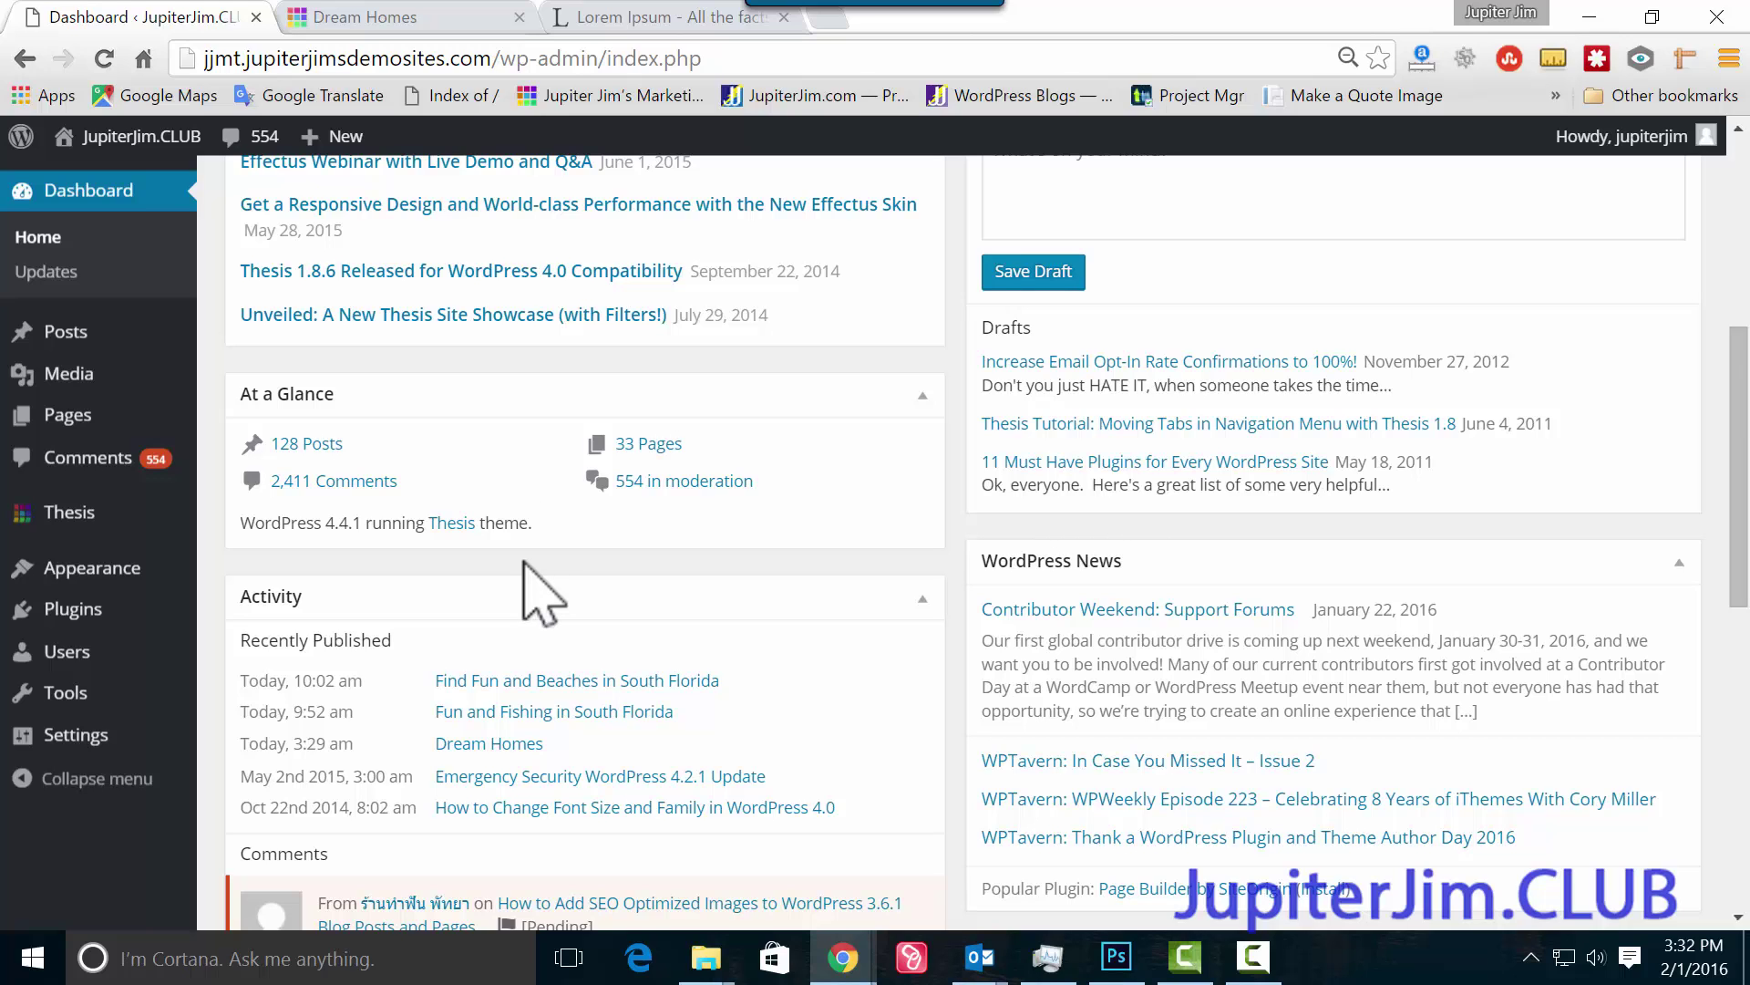
Open the "Dream Homes" post for editing and place the cursor on the blank line above the first paragraph.
{"action": "mouse_move", "coordinate": [89, 342]}
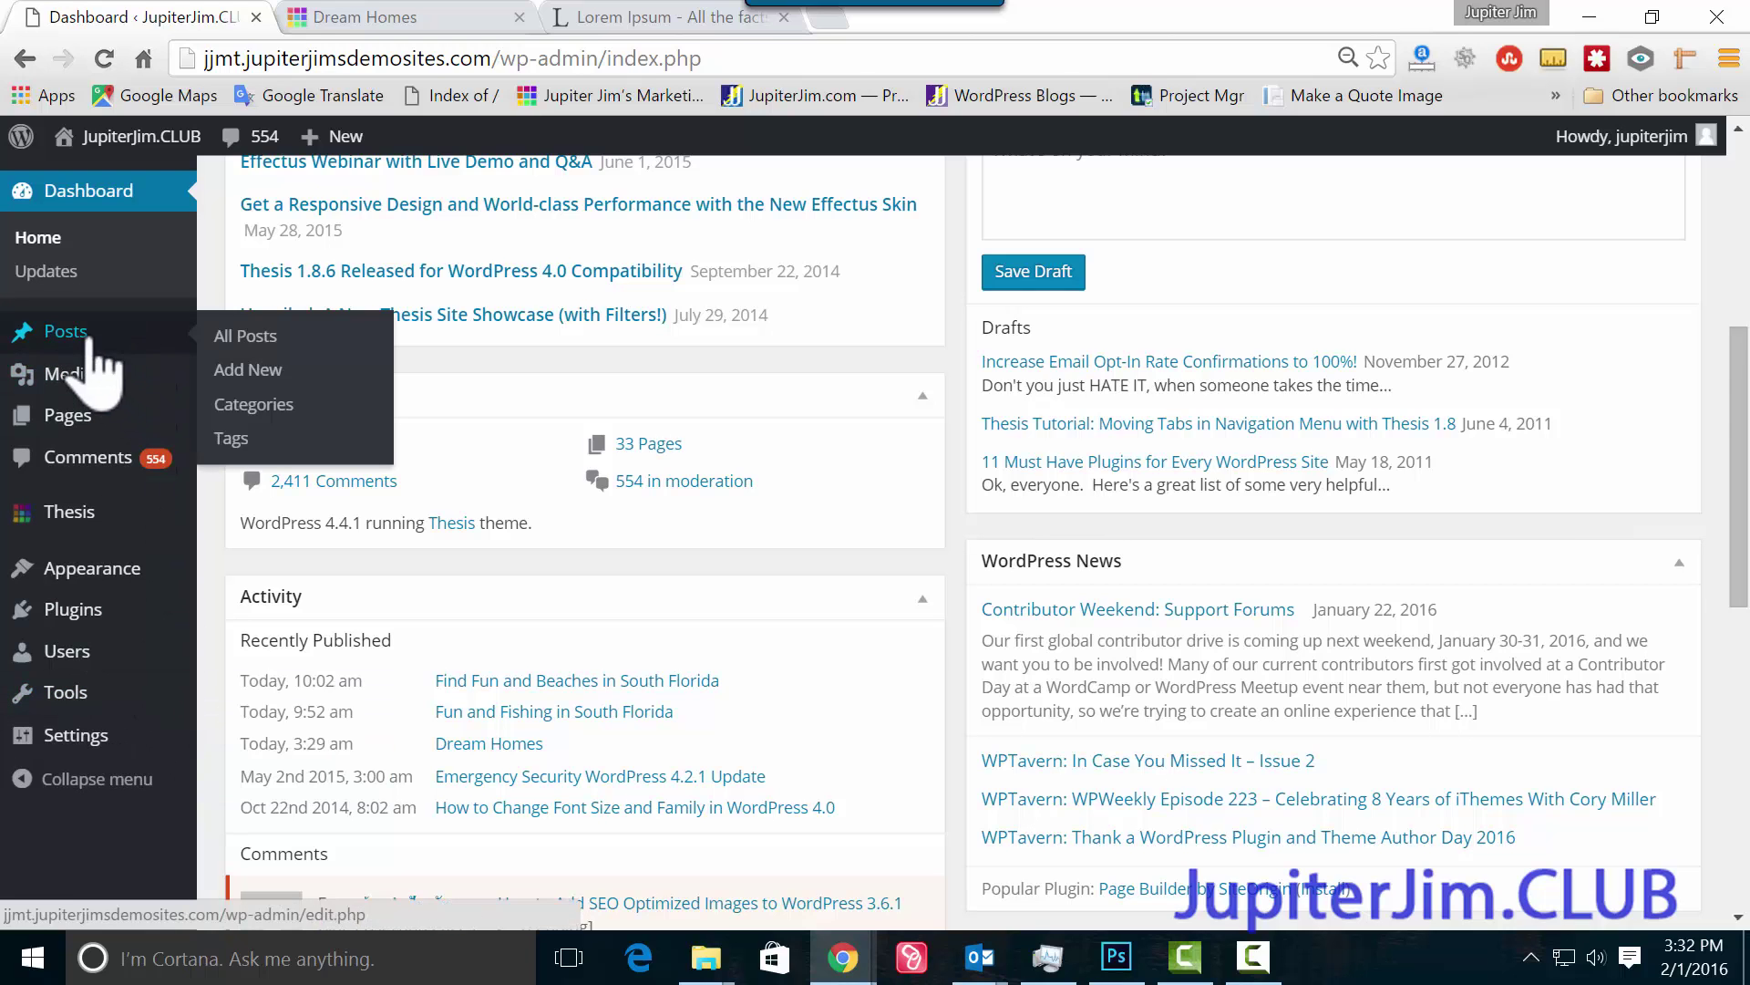
{"action": "left_click", "coordinate": [242, 346]}
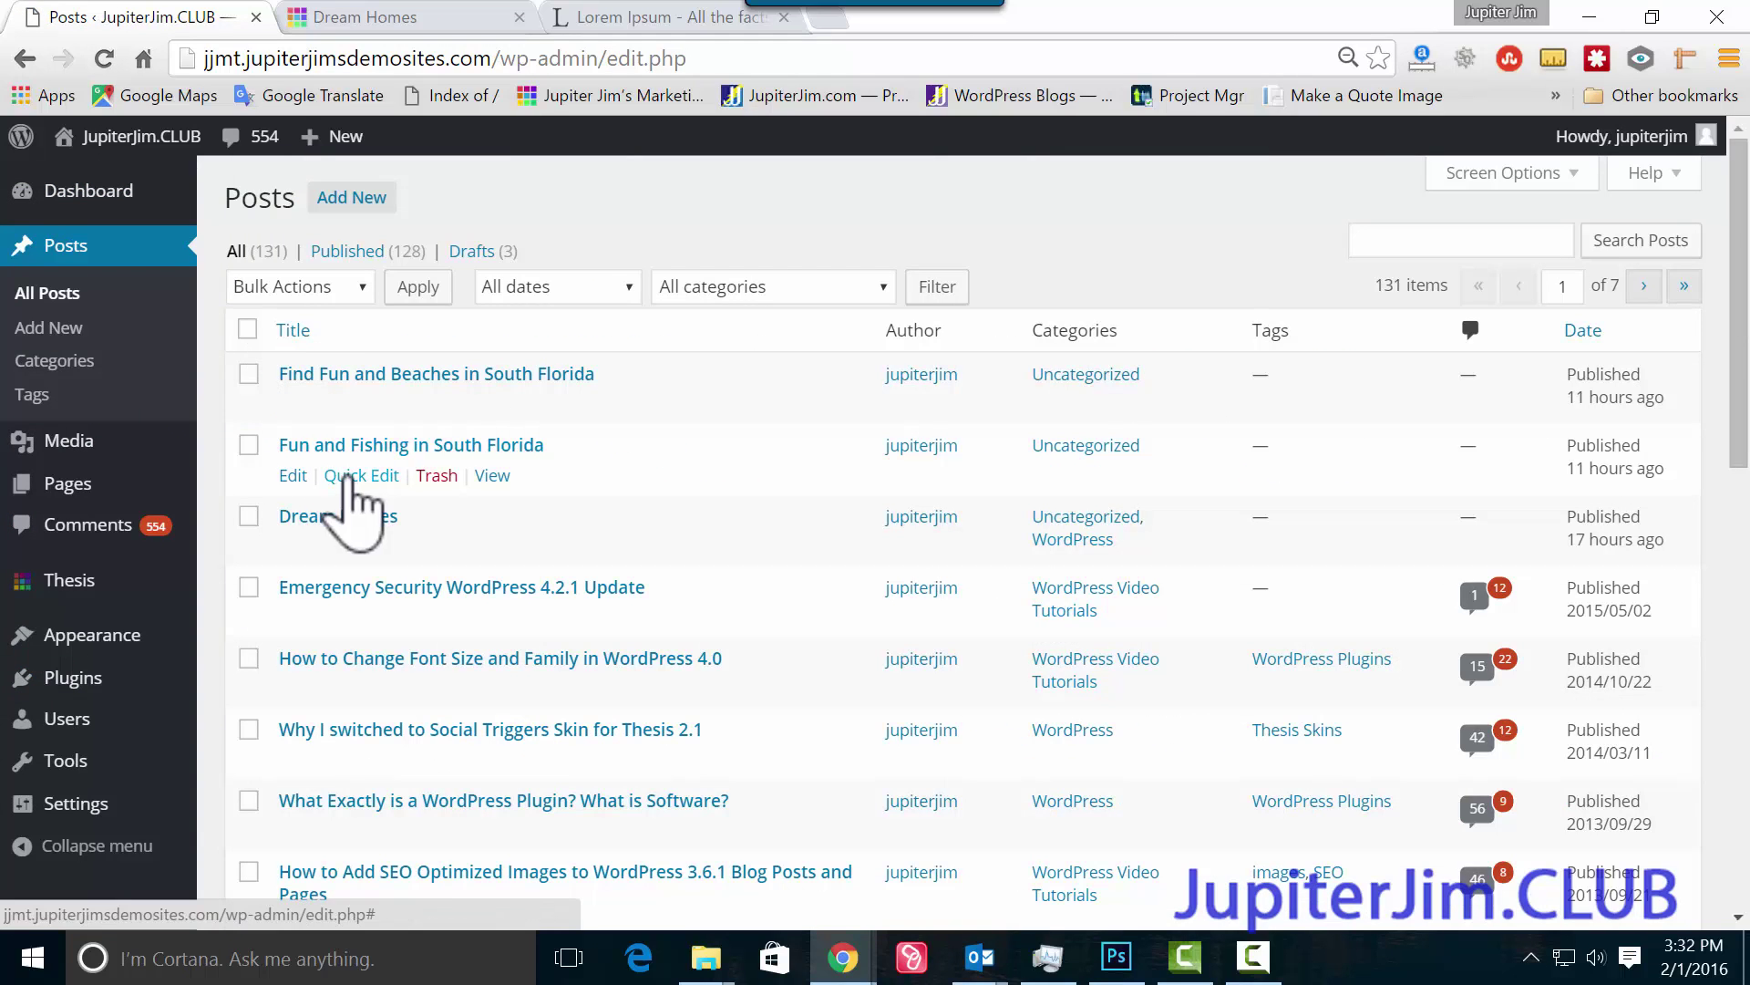
{"action": "left_click", "coordinate": [355, 516]}
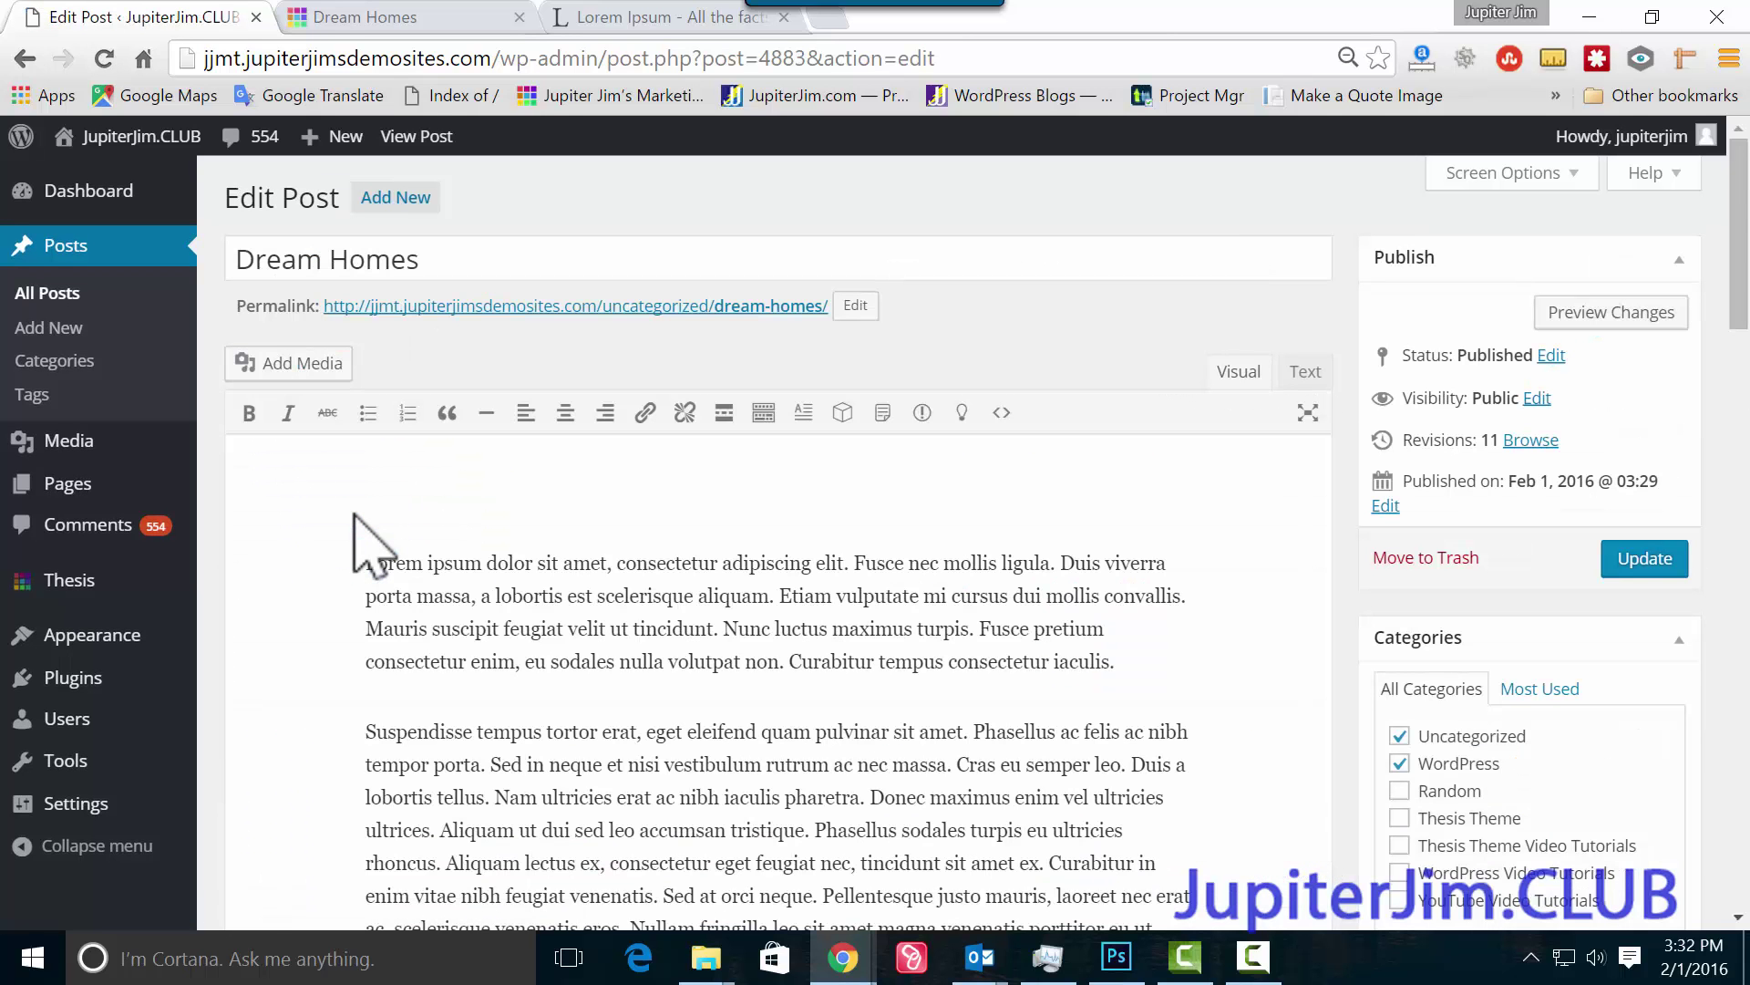
{"action": "left_click", "coordinate": [381, 491]}
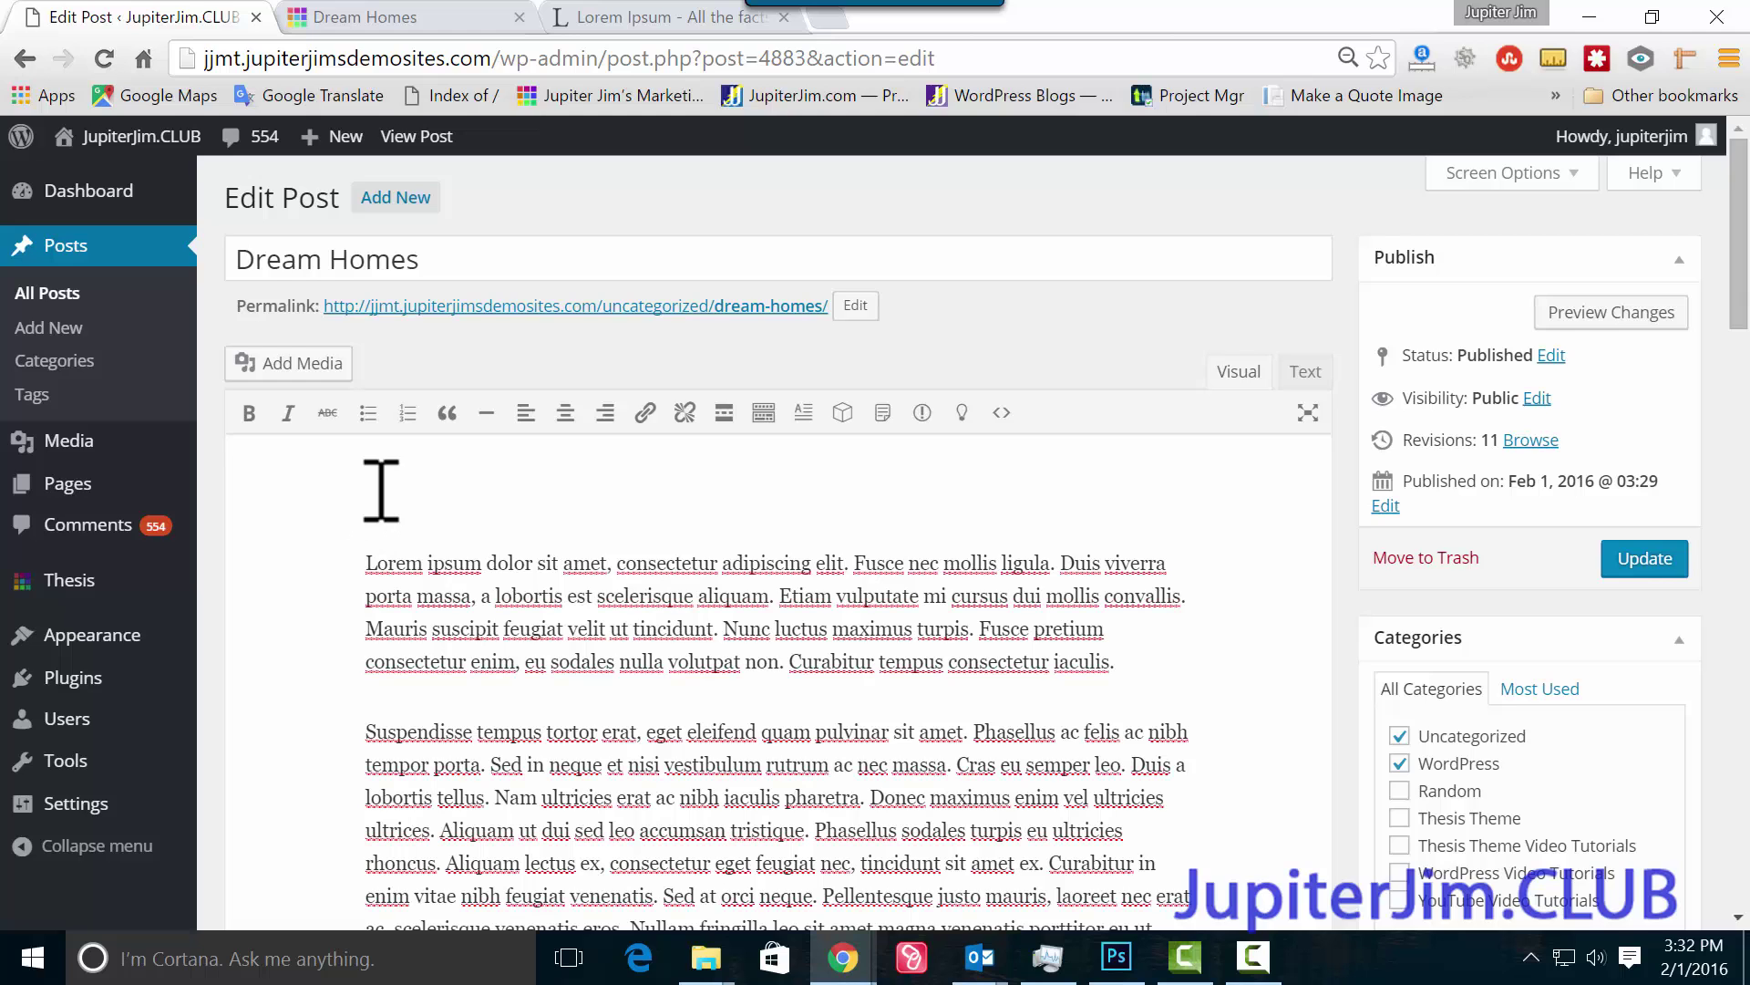
Upload the image PA196631-E from the Favorite_Home folder through the post's Add Media dialog.
{"action": "left_click", "coordinate": [290, 365]}
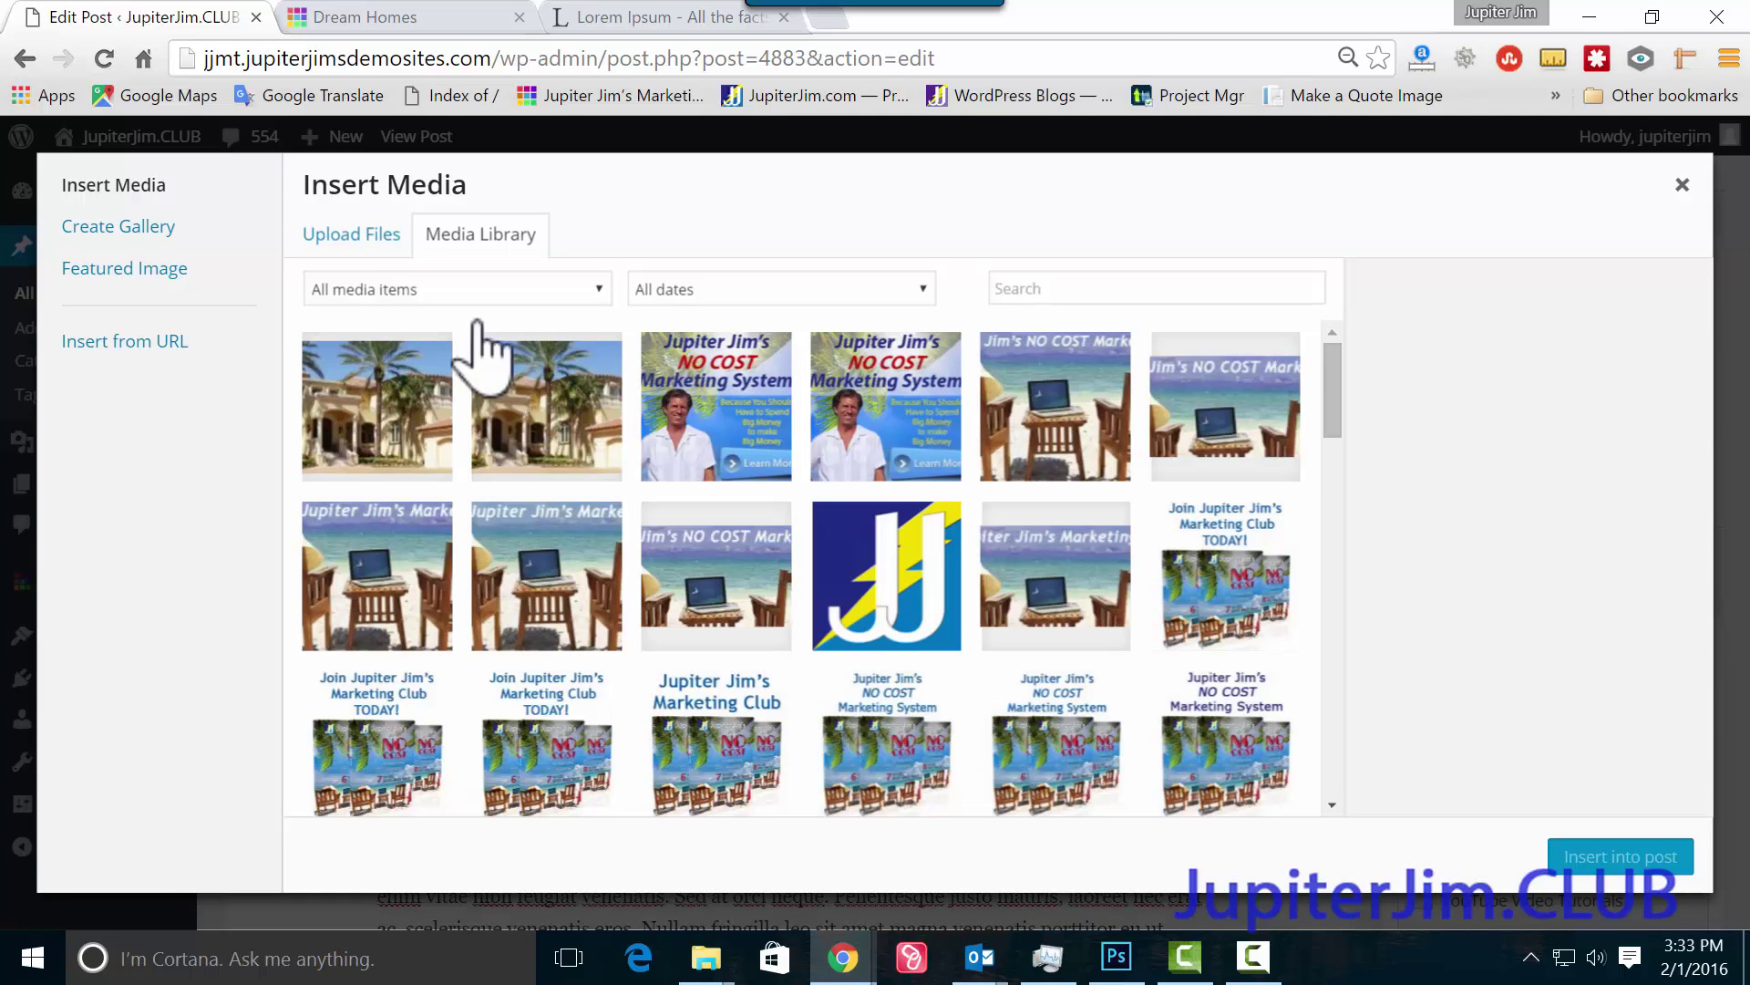
{"action": "left_click", "coordinate": [355, 239]}
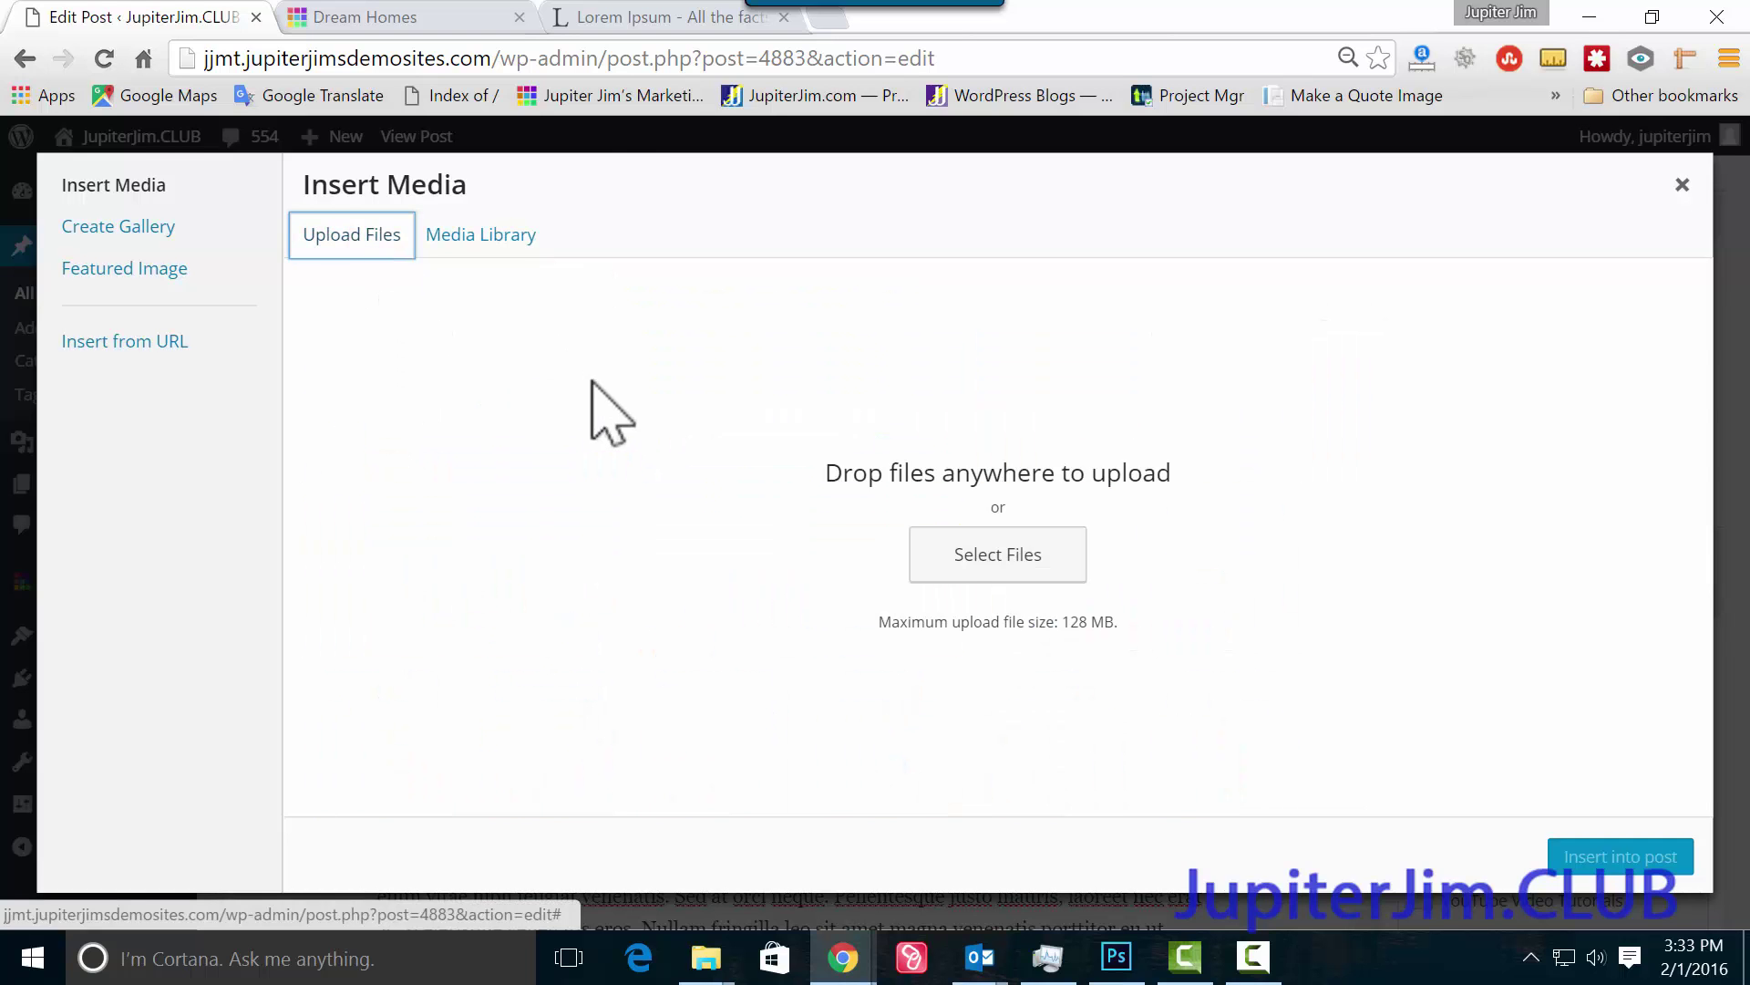
{"action": "left_click", "coordinate": [1012, 552]}
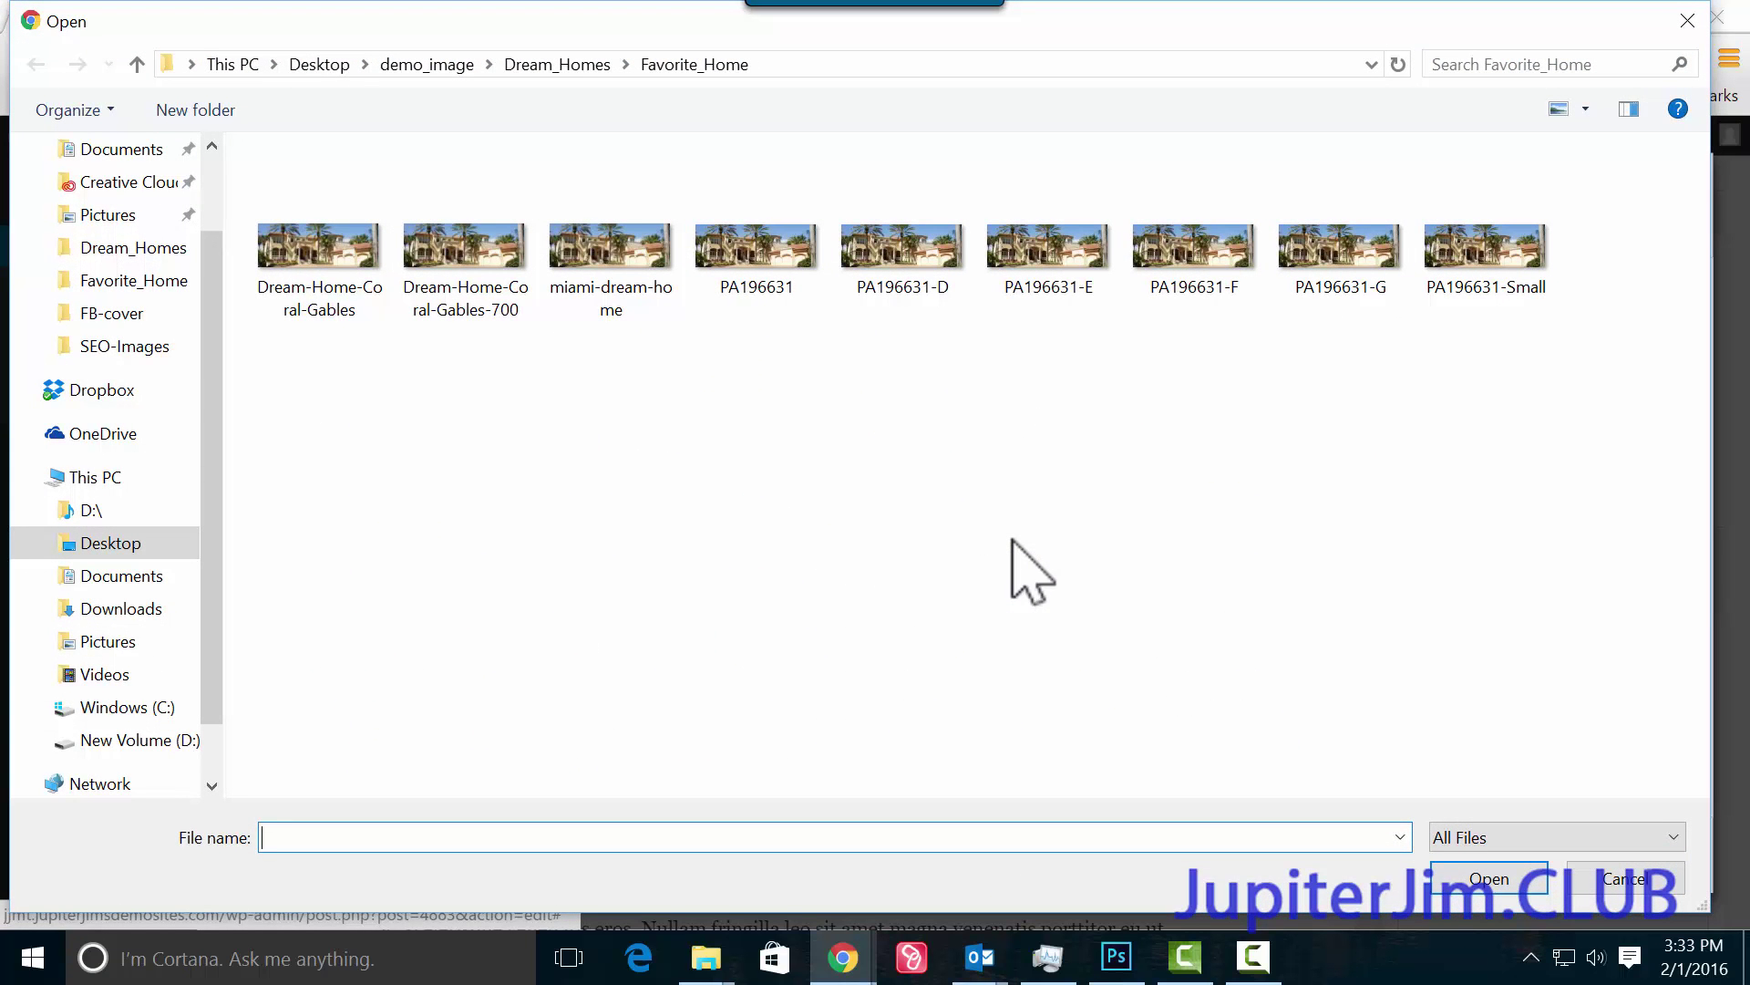
{"action": "double_click", "coordinate": [1056, 248]}
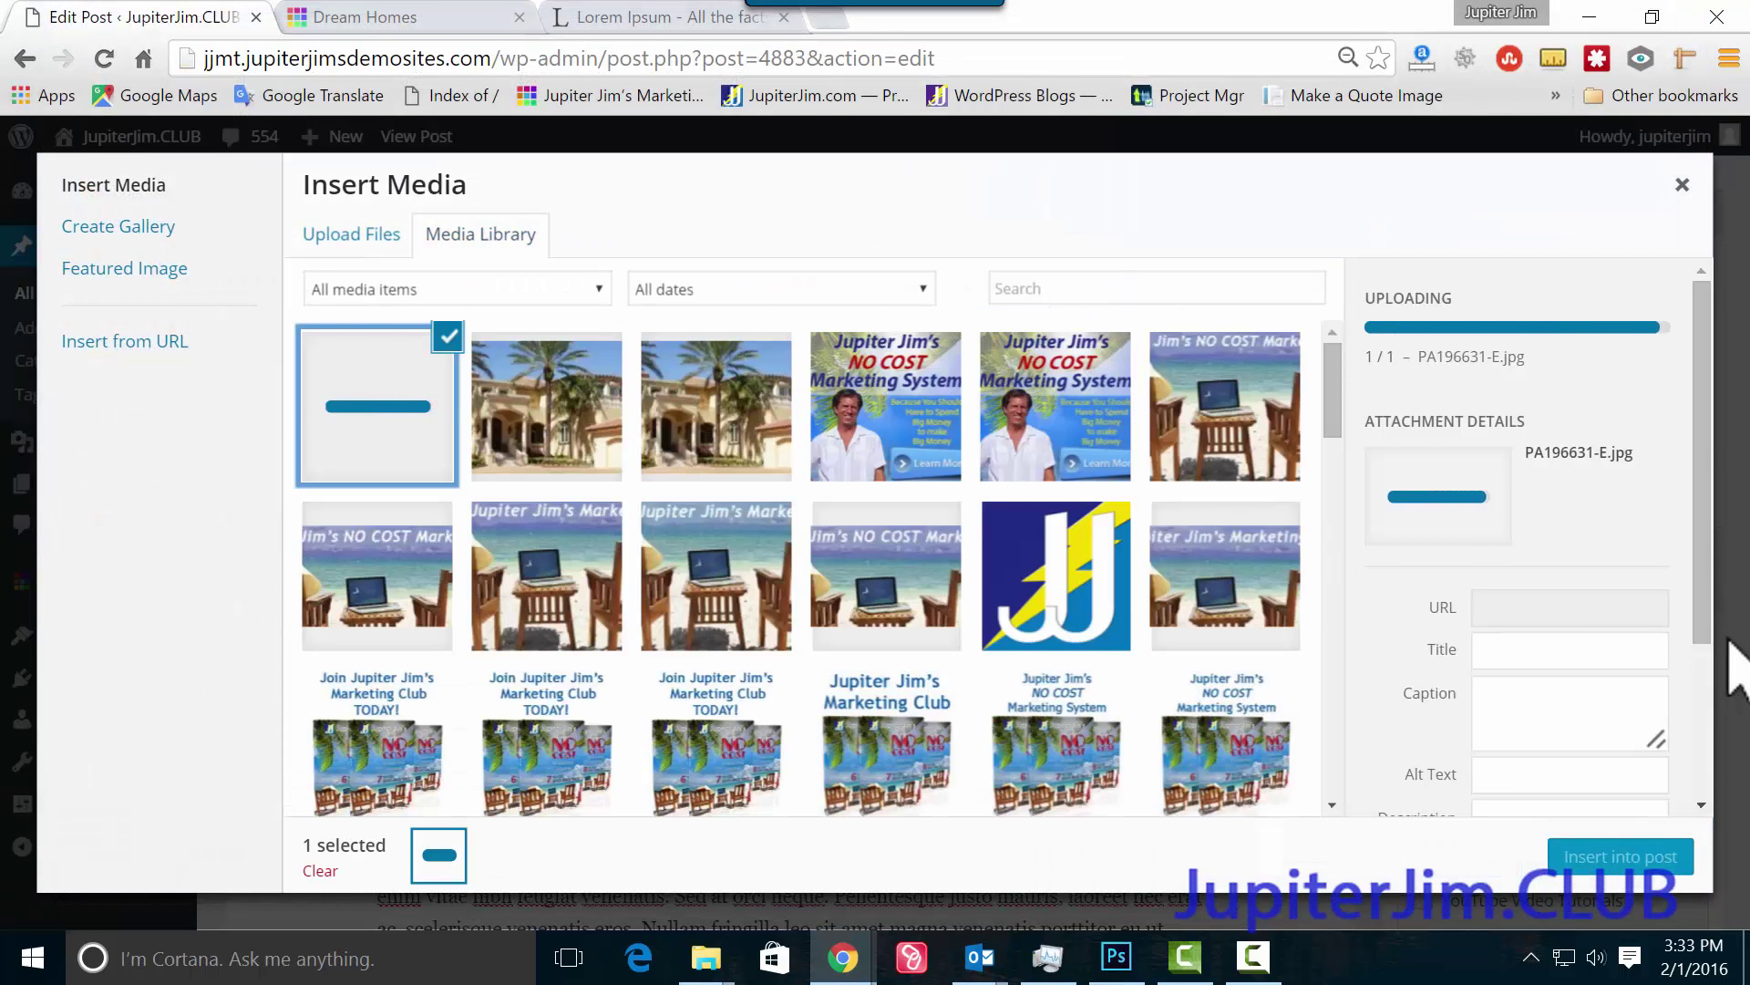
Examine the uploaded image's attachment details, especially its file name and pixel width.
{"action": "scroll", "coordinate": [1716, 387], "scroll_direction": "down", "scroll_amount": 2}
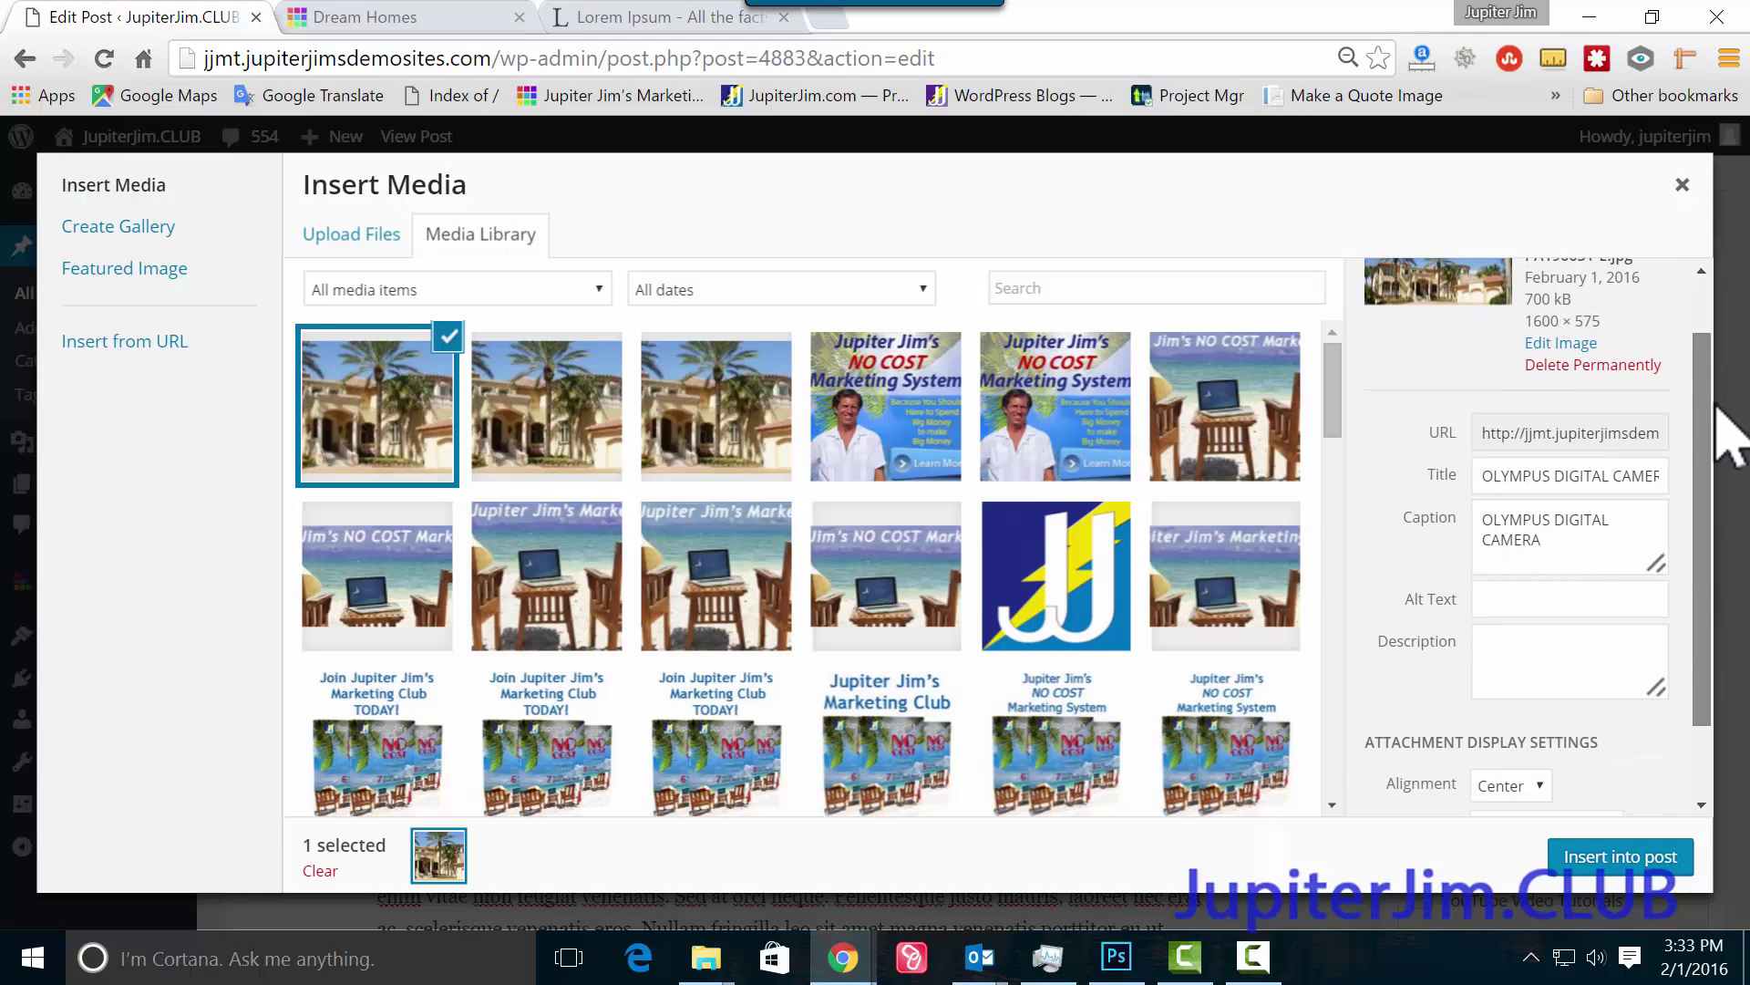
{"action": "scroll", "coordinate": [1716, 387], "scroll_direction": "up", "scroll_amount": 2}
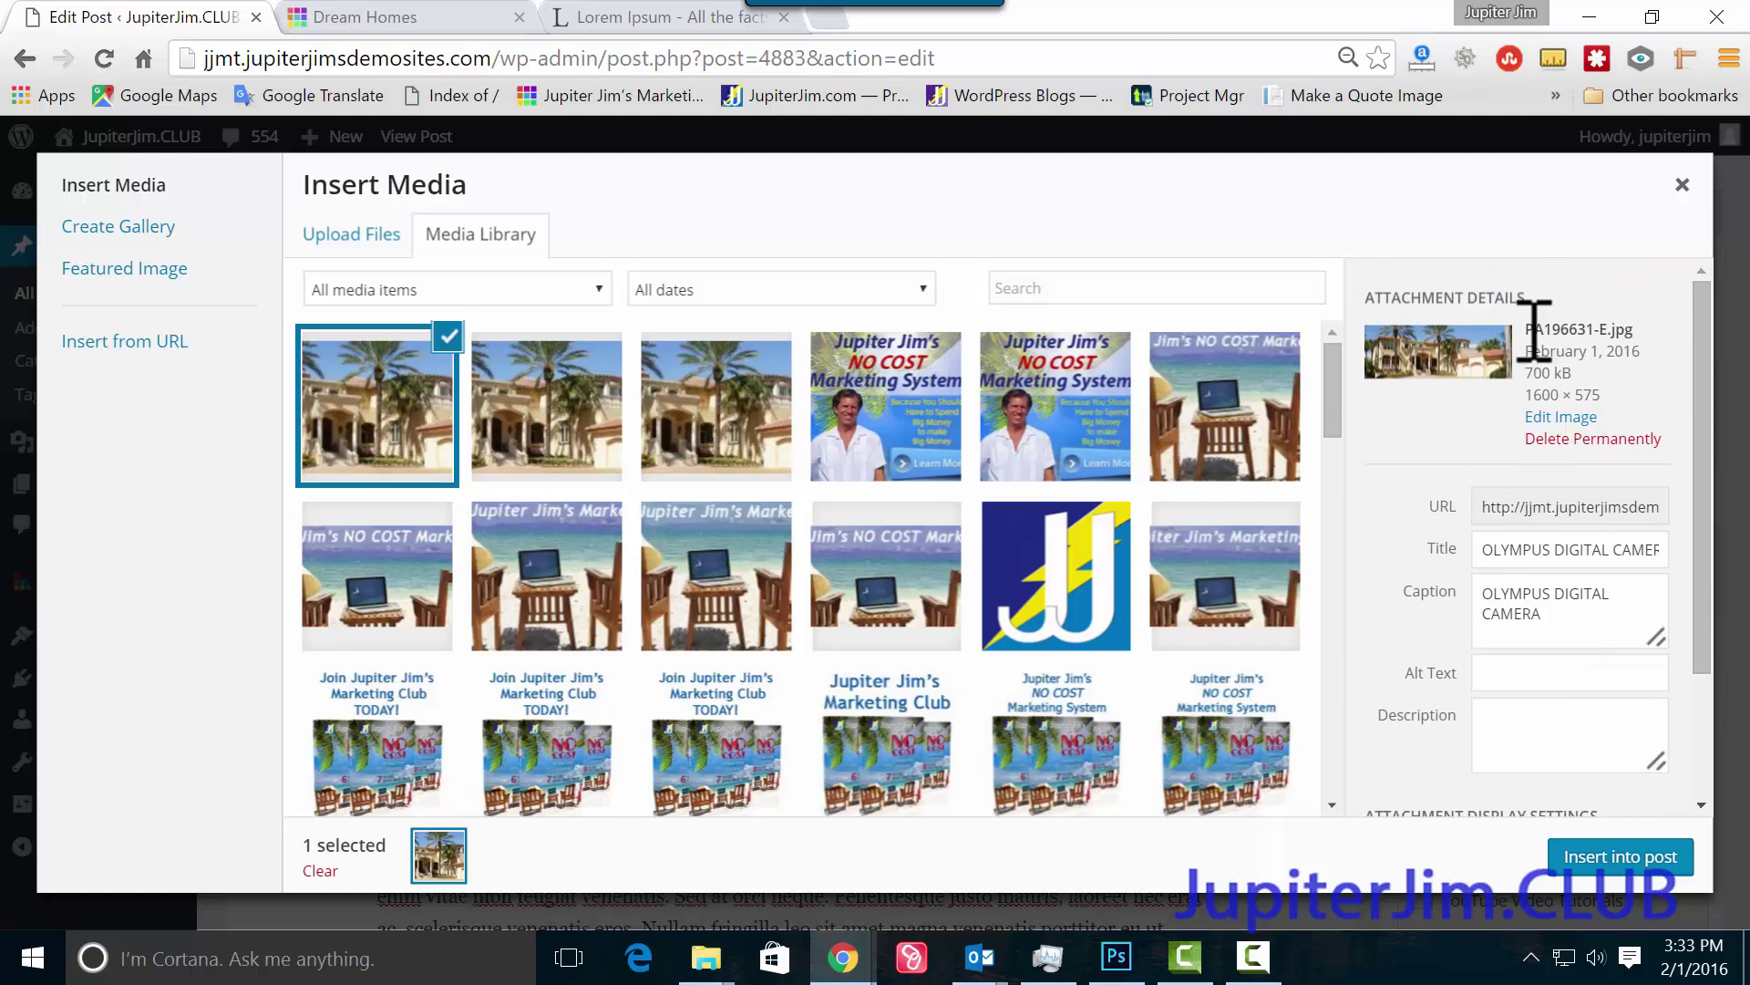
{"action": "left_click_drag", "start_coordinate": [1522, 330], "coordinate": [1648, 332]}
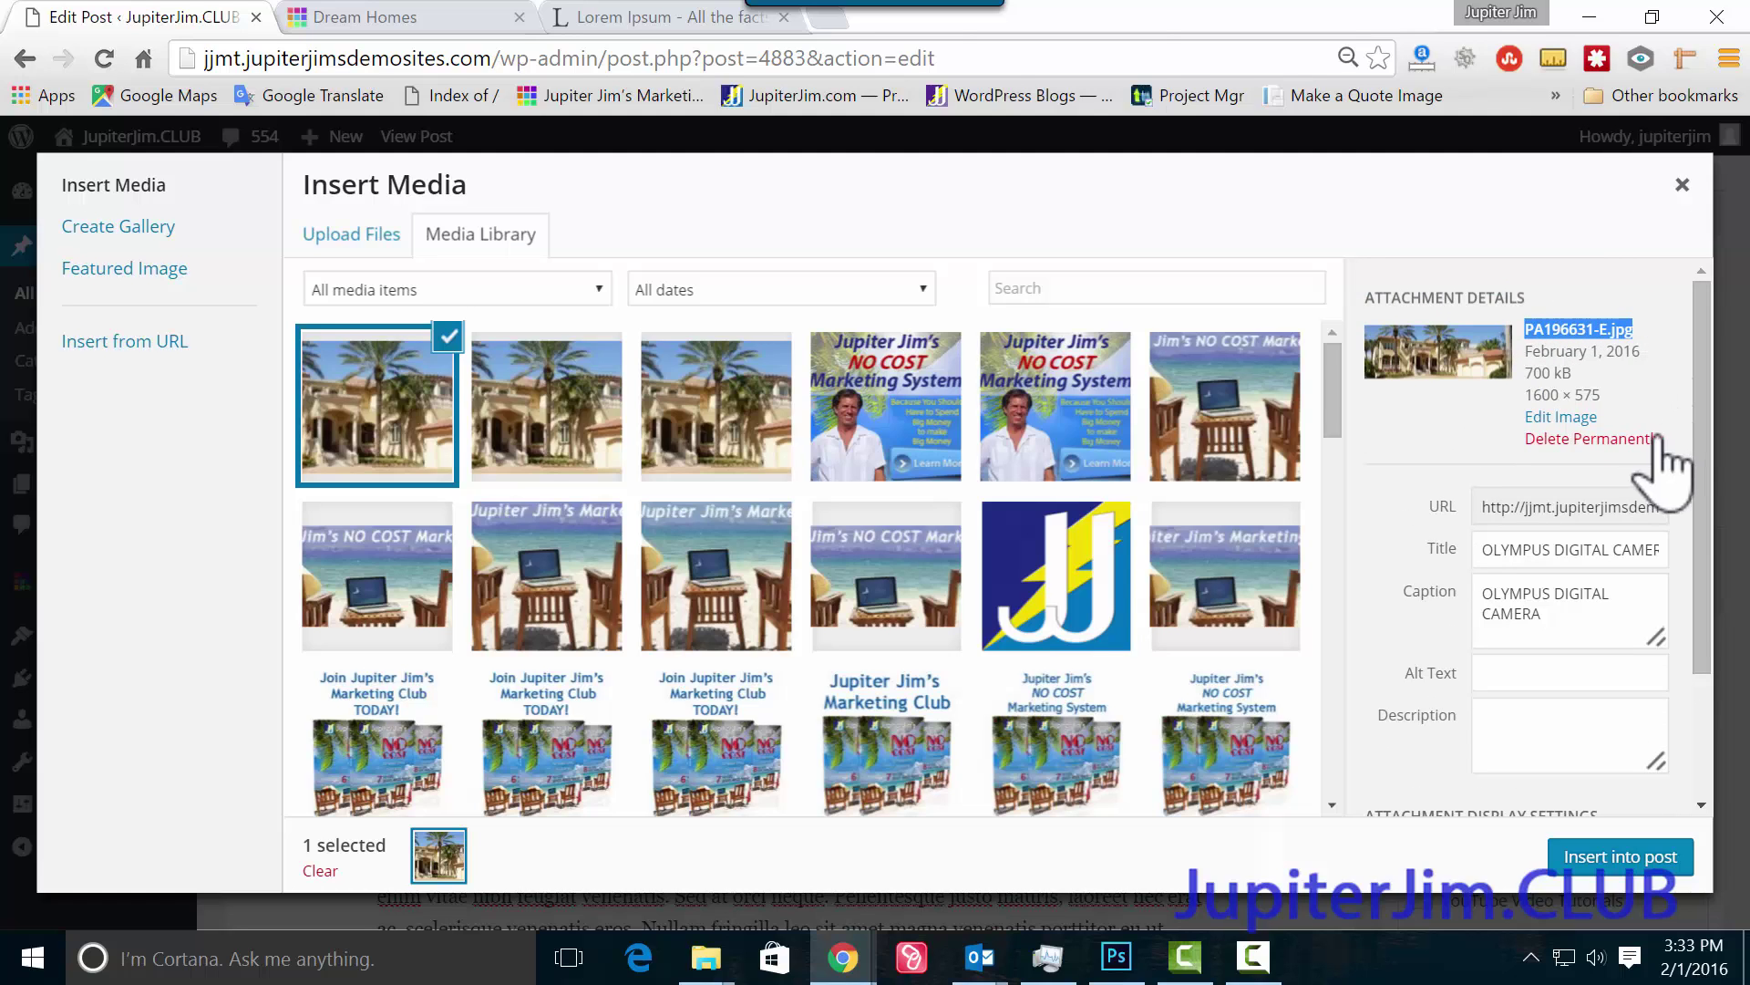
{"action": "left_click", "coordinate": [1547, 394]}
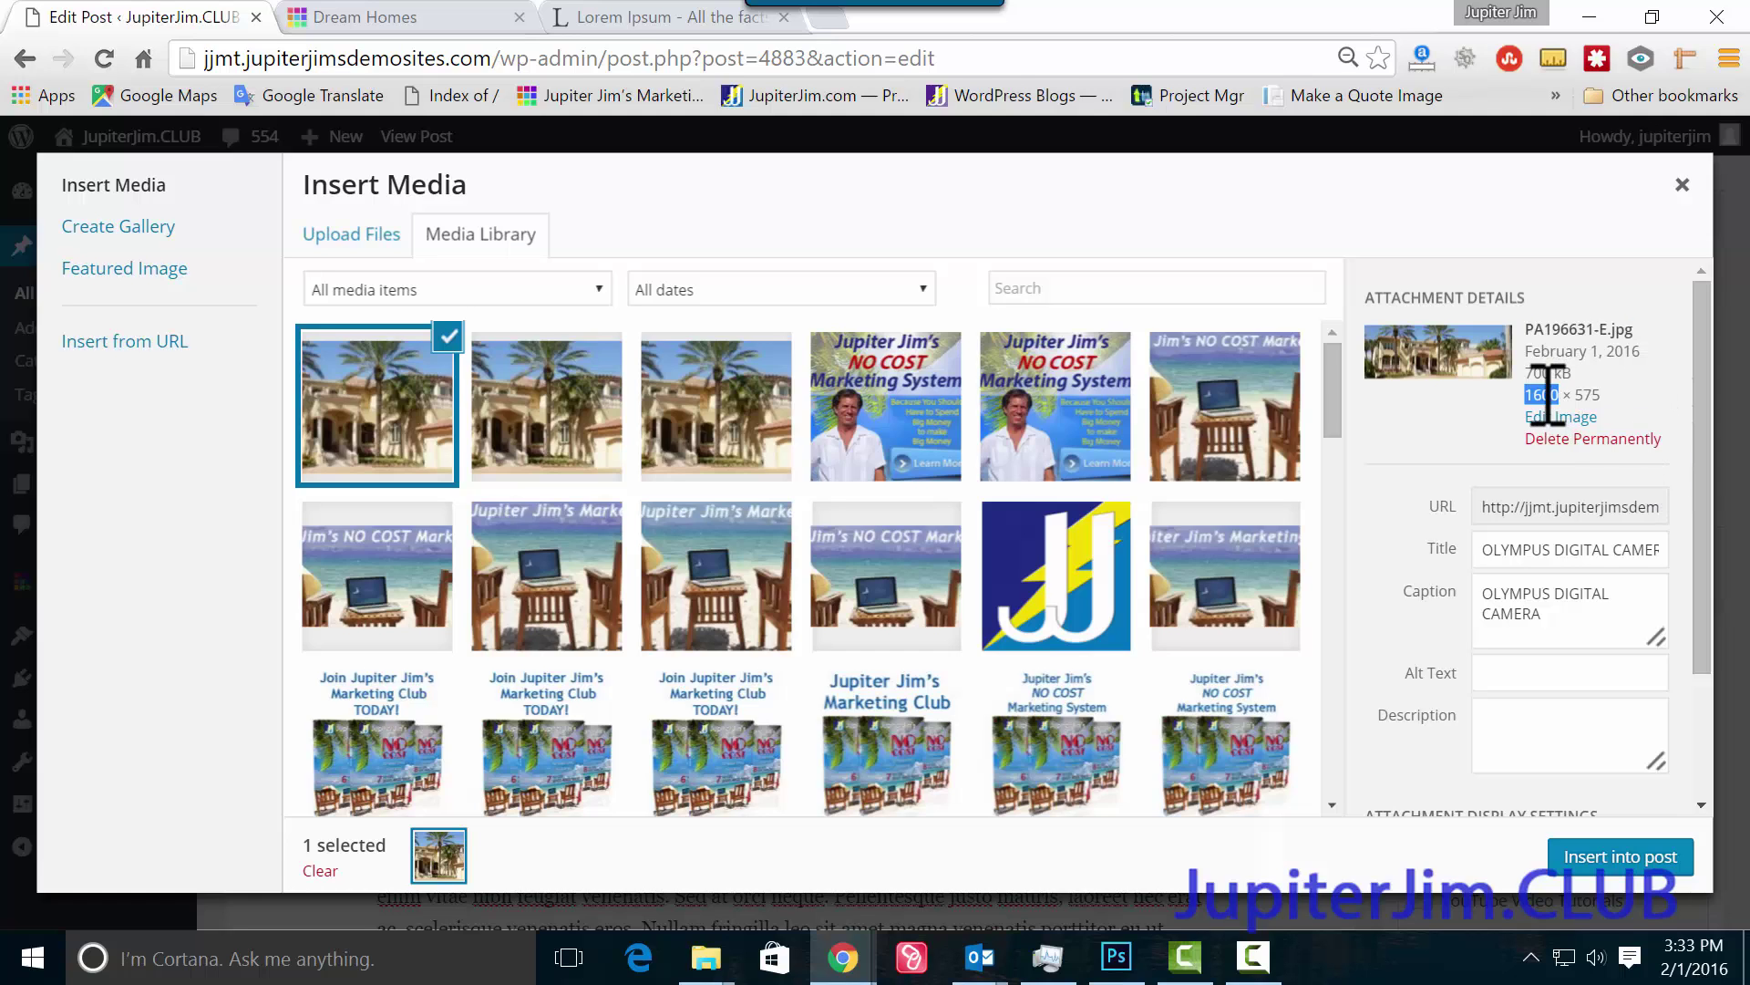
{"action": "left_click", "coordinate": [1437, 430]}
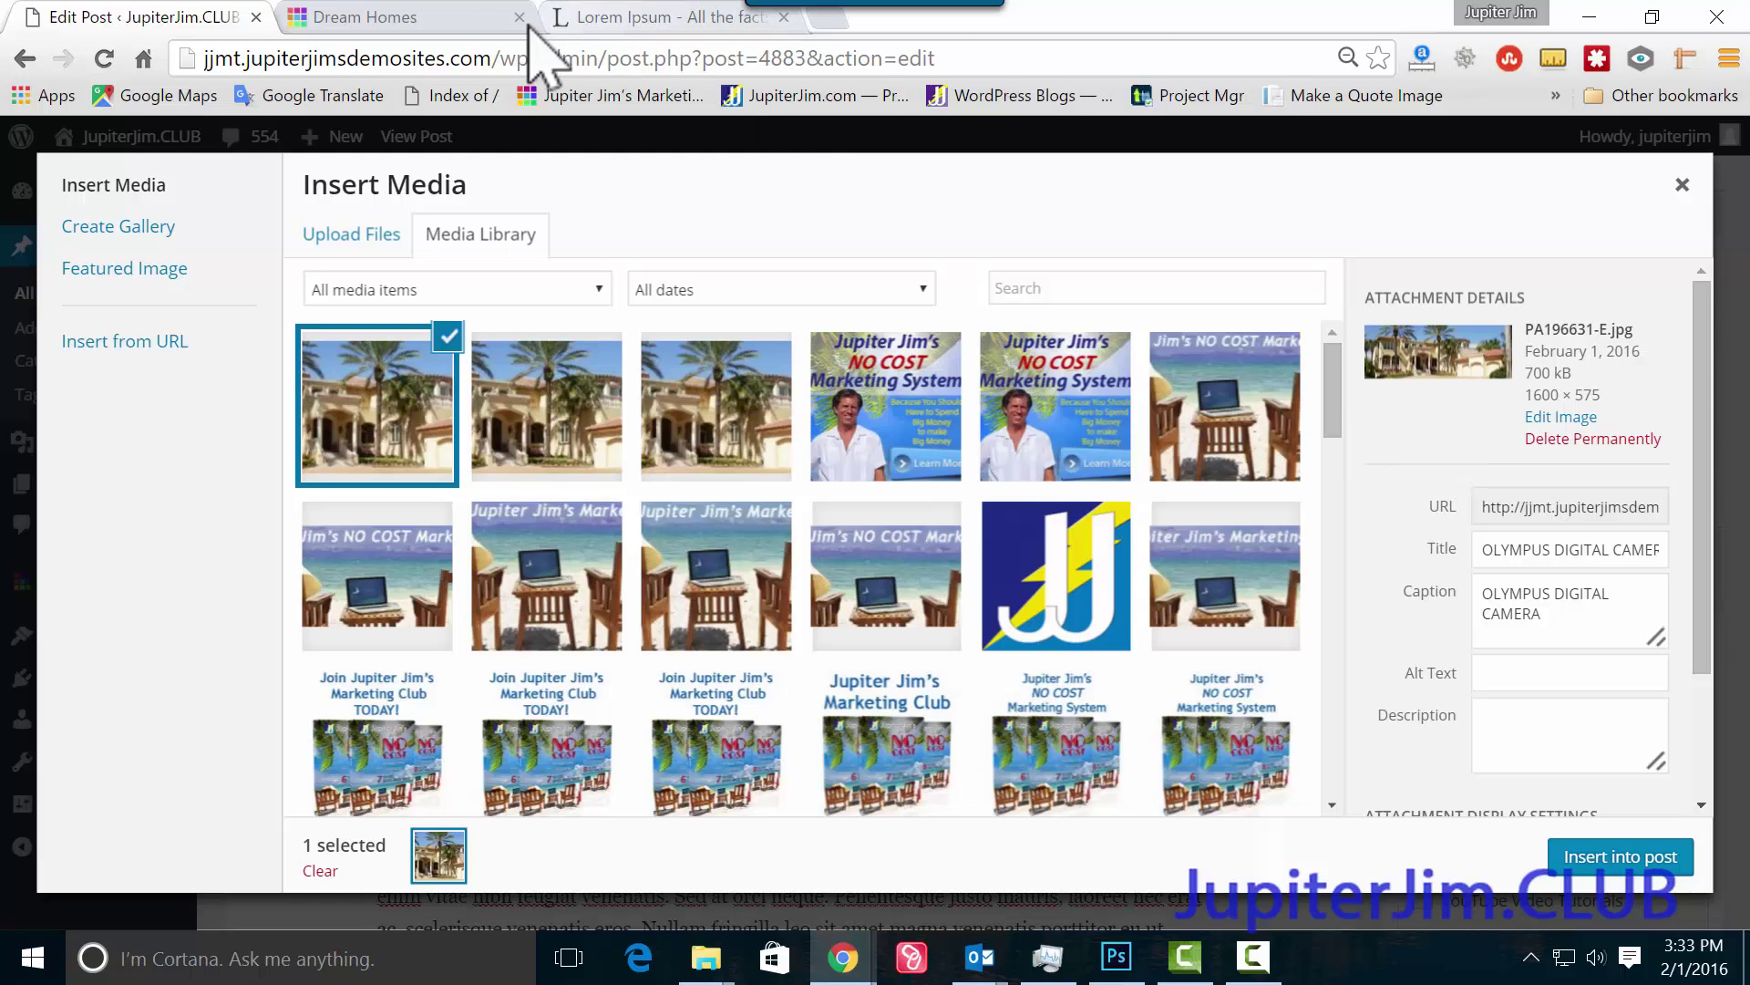
Check the text column width of the live "Dream Homes" post and return to the media dialog.
{"action": "left_click", "coordinate": [424, 19]}
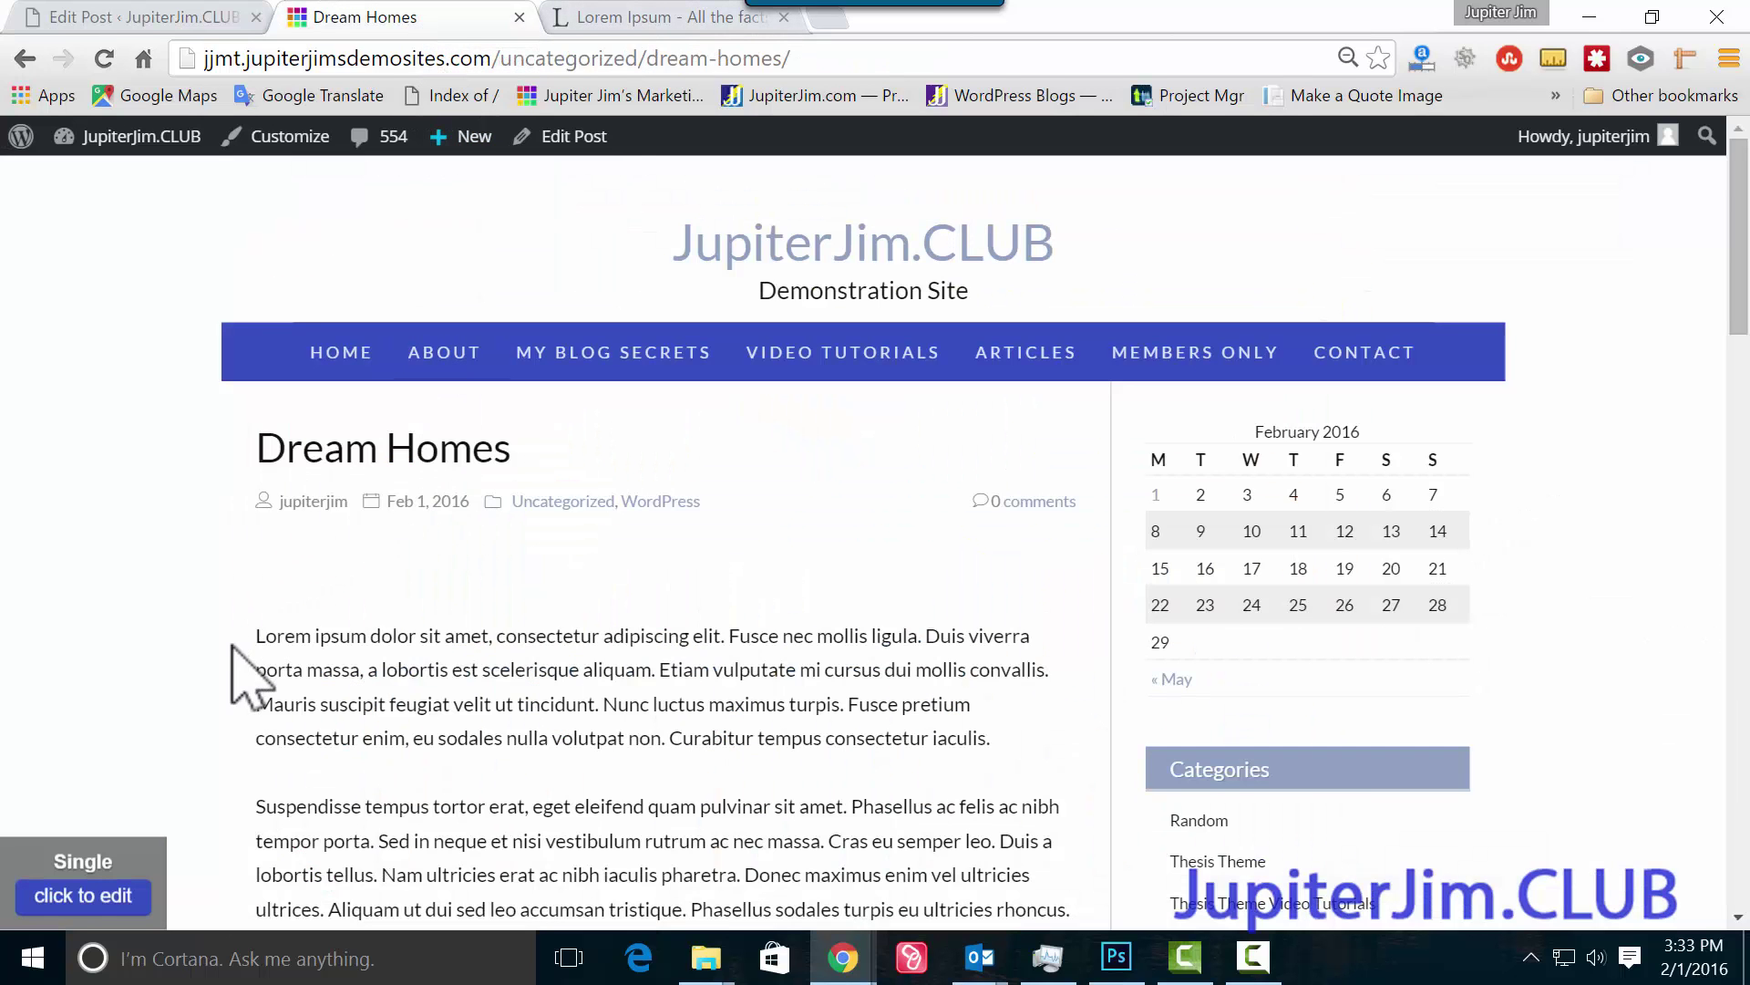
{"action": "left_click_drag", "start_coordinate": [258, 636], "coordinate": [1100, 624]}
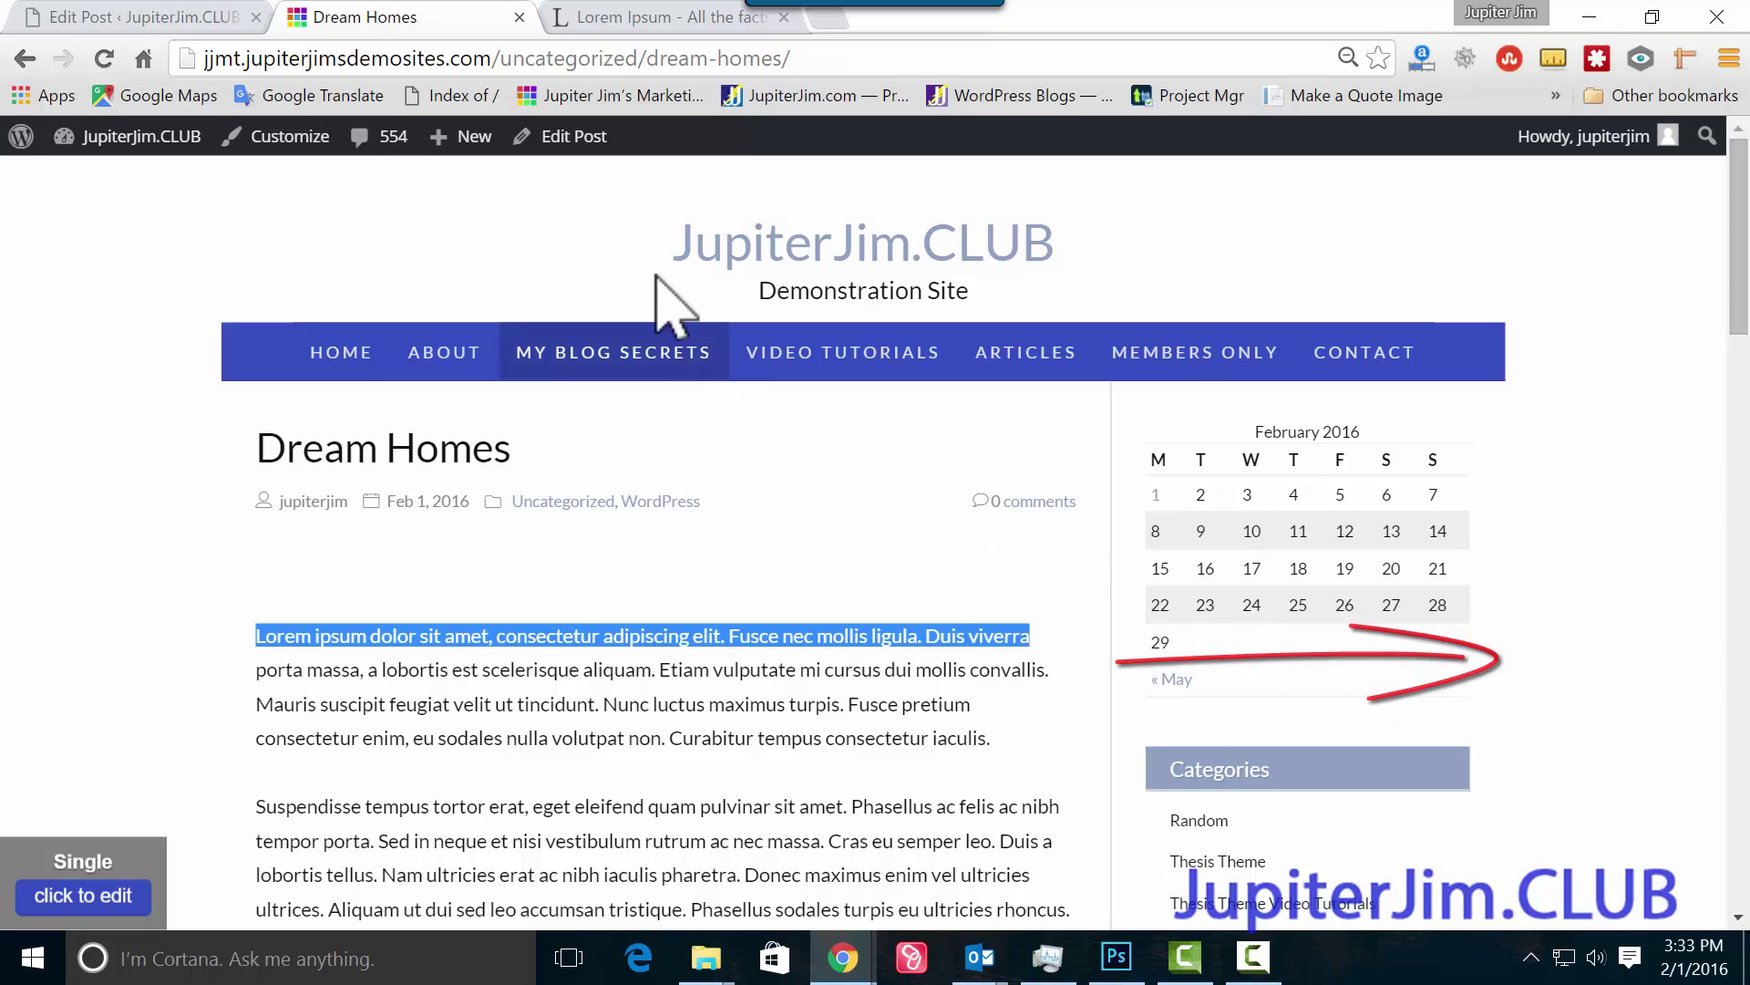
{"action": "left_click", "coordinate": [84, 14]}
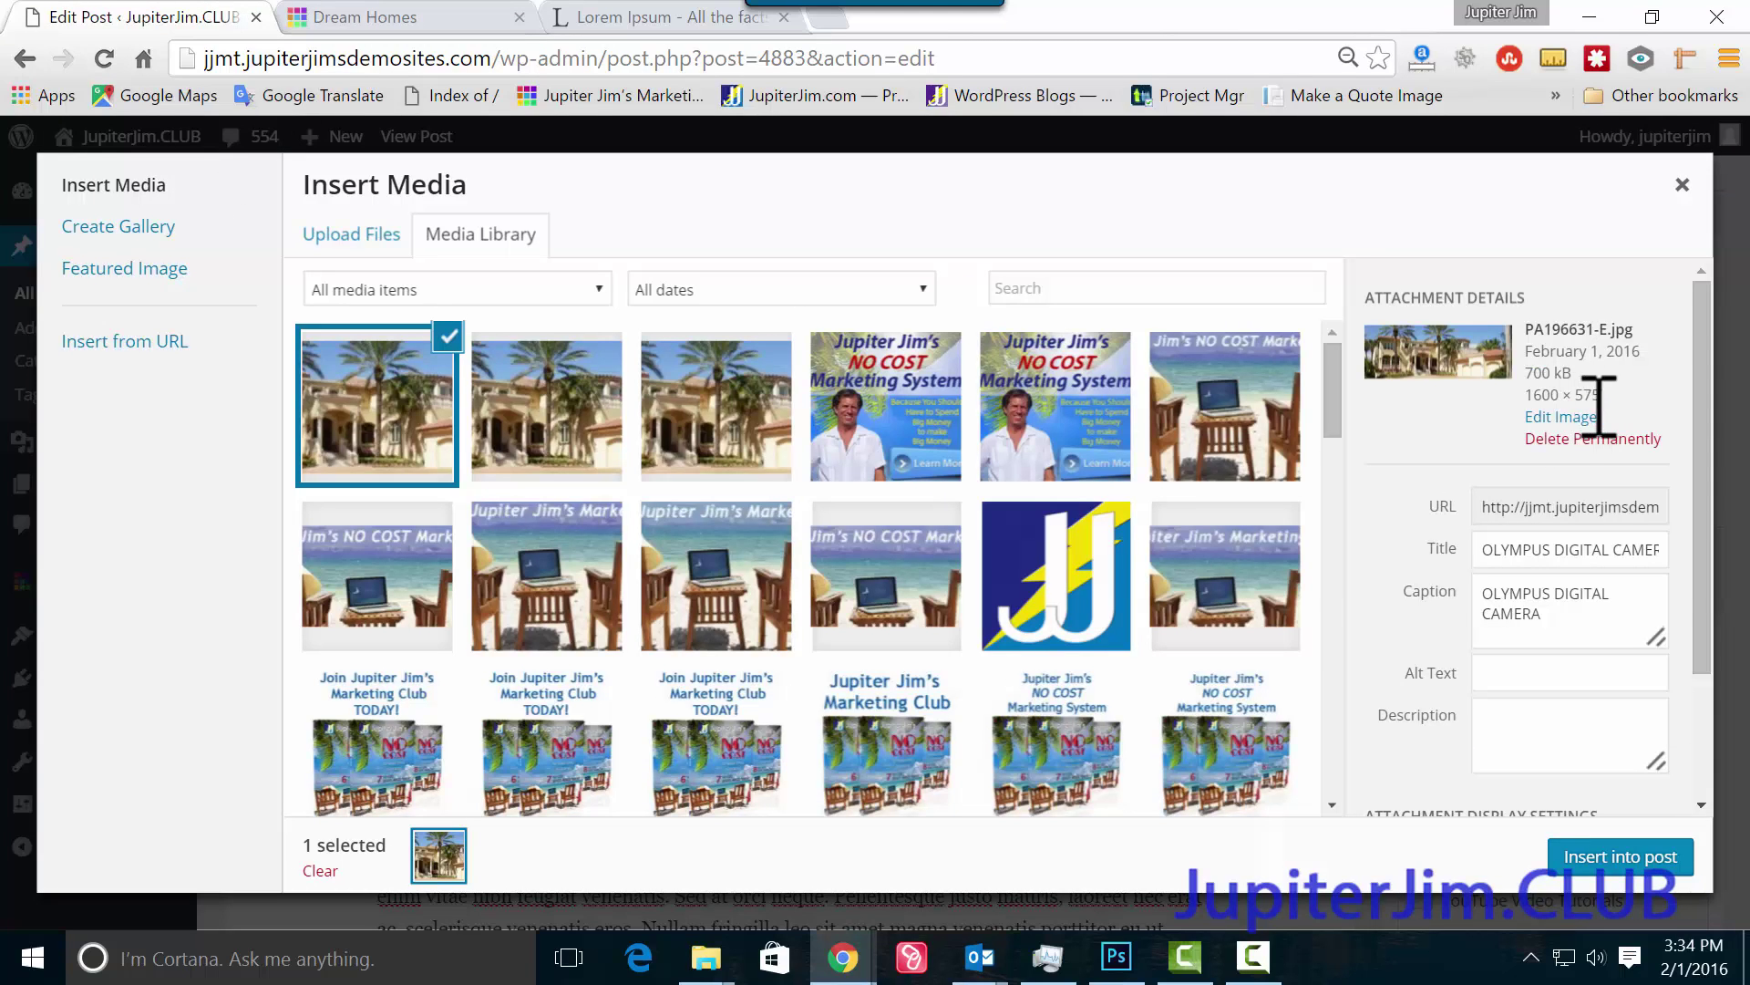
Set the uploaded image's attachment display settings to link to Media File.
{"action": "scroll", "coordinate": [1716, 394], "scroll_direction": "down", "scroll_amount": 1}
{"action": "scroll", "coordinate": [1708, 364], "scroll_direction": "down", "scroll_amount": 2}
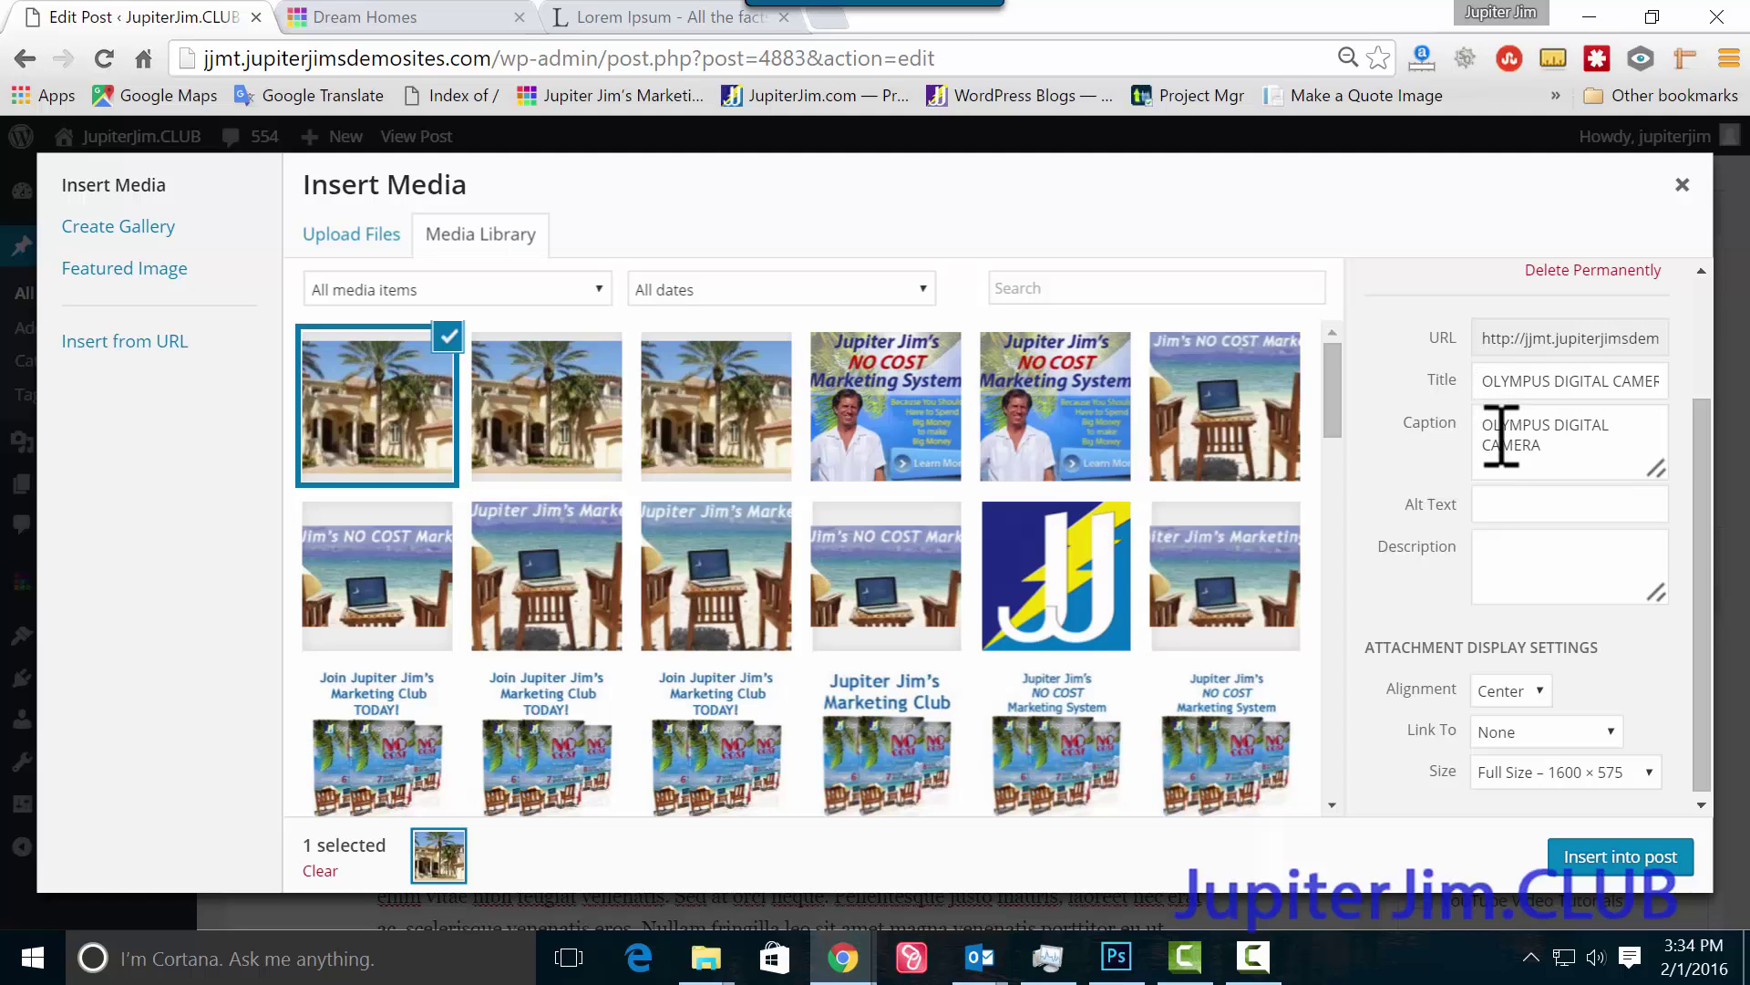
{"action": "scroll", "coordinate": [1705, 456], "scroll_direction": "down", "scroll_amount": 1}
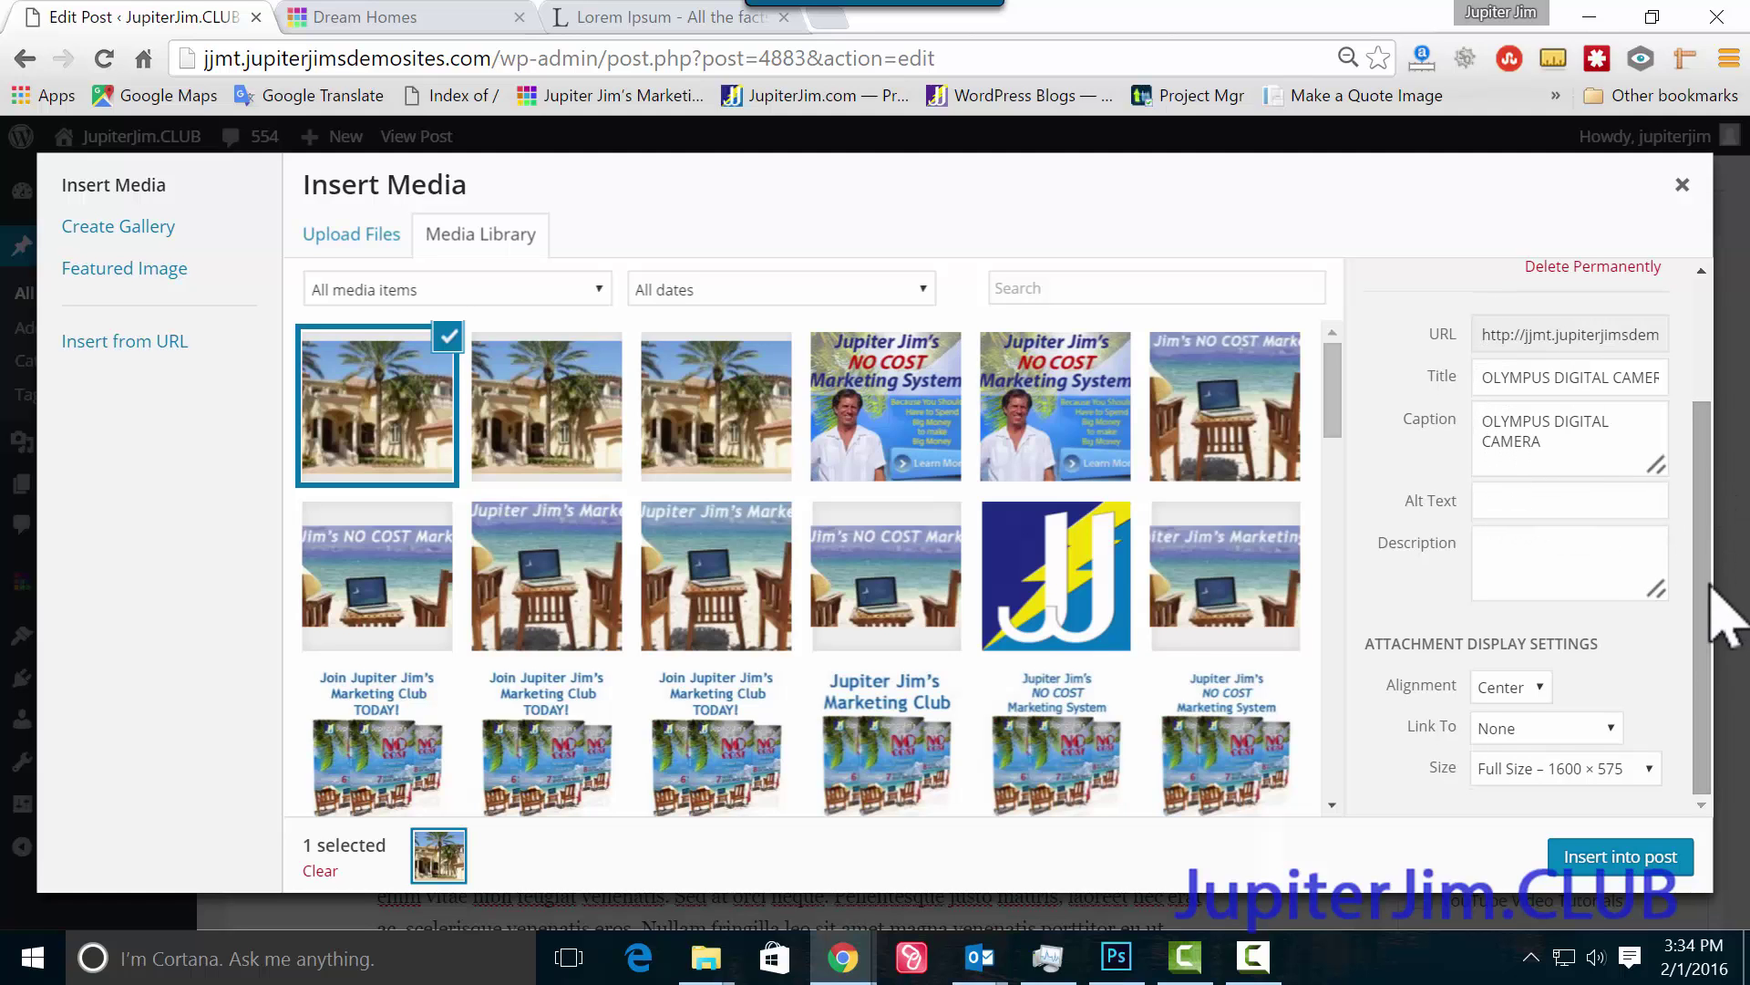
{"action": "left_click", "coordinate": [1541, 729]}
{"action": "left_click", "coordinate": [1543, 782]}
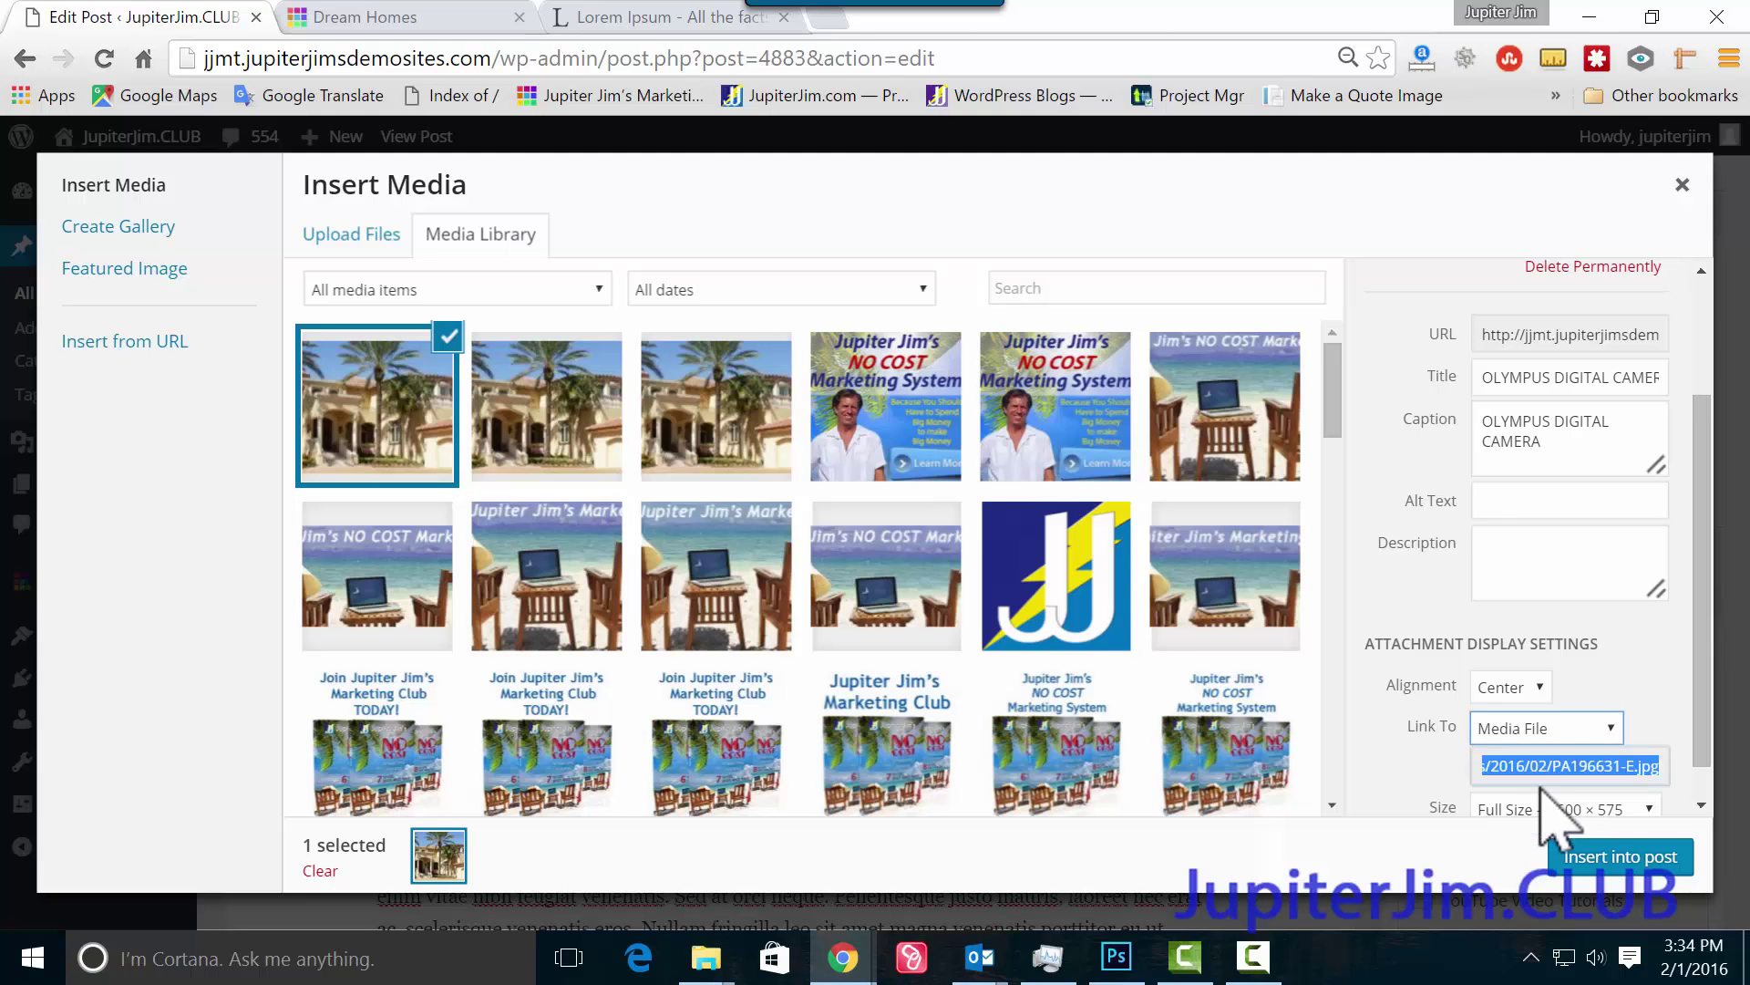
Review the available image sizes, keep Full Size – 1600 × 575, and insert the image into the post.
{"action": "left_click_drag", "start_coordinate": [1712, 519], "coordinate": [1709, 718]}
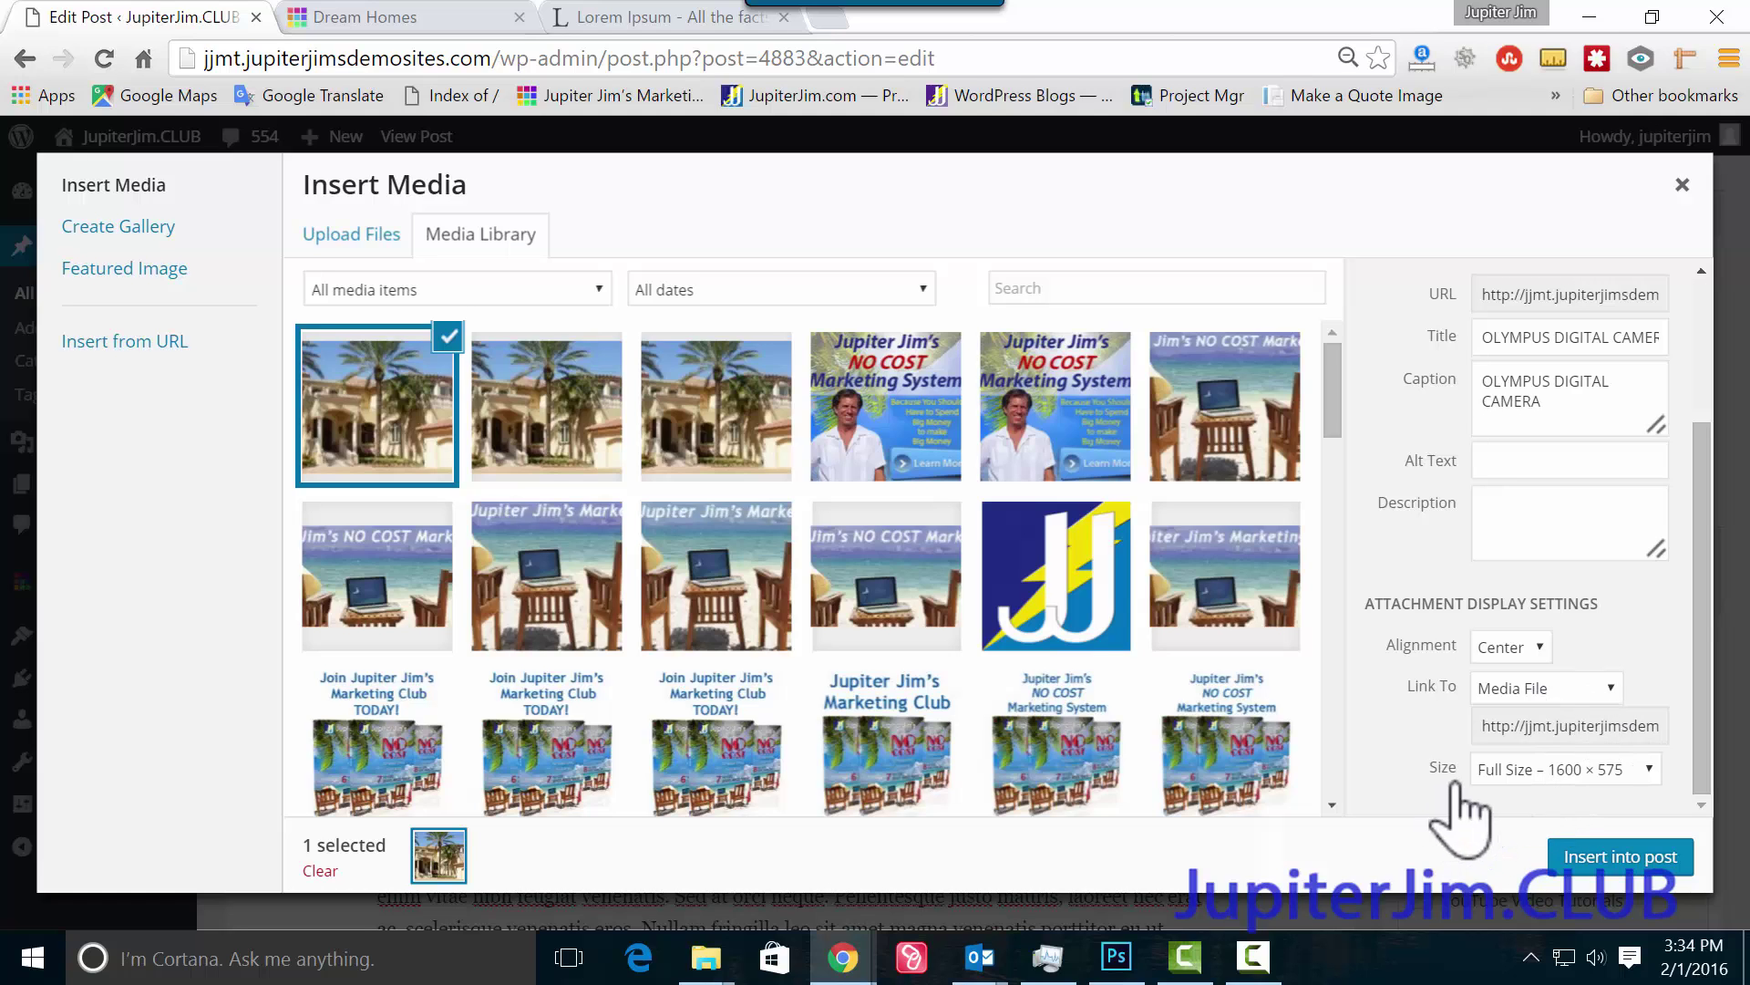
{"action": "left_click", "coordinate": [1648, 775]}
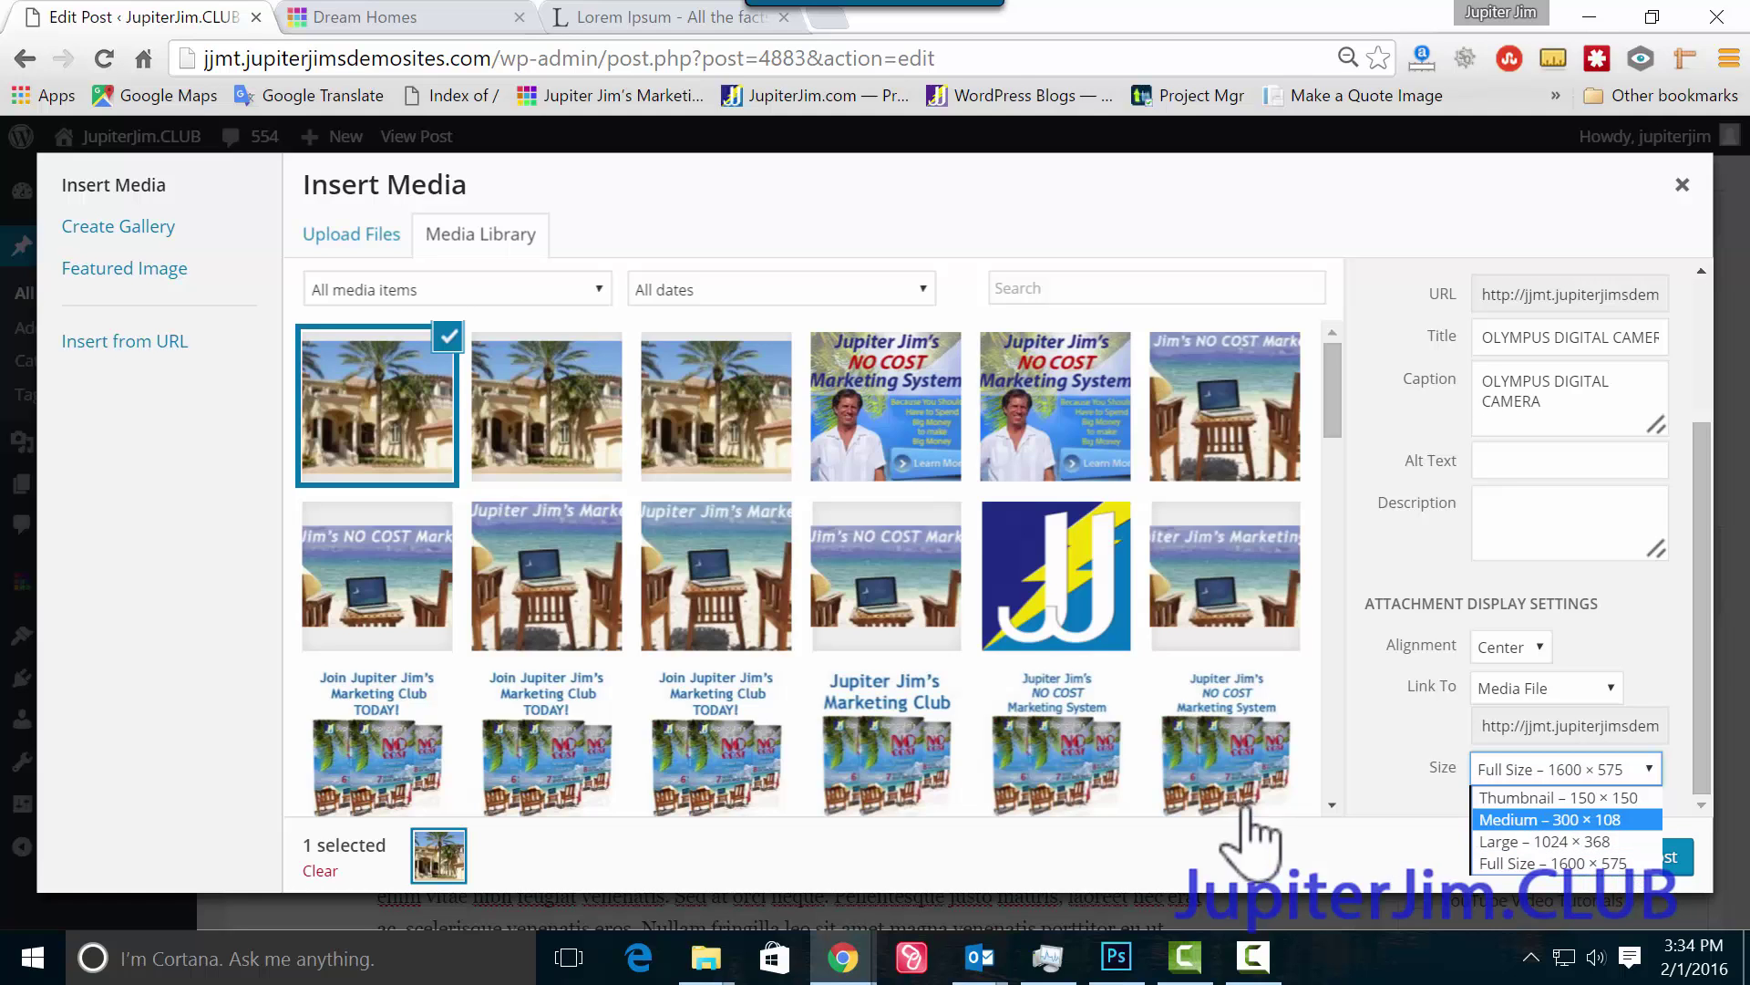
{"action": "left_click", "coordinate": [1411, 867]}
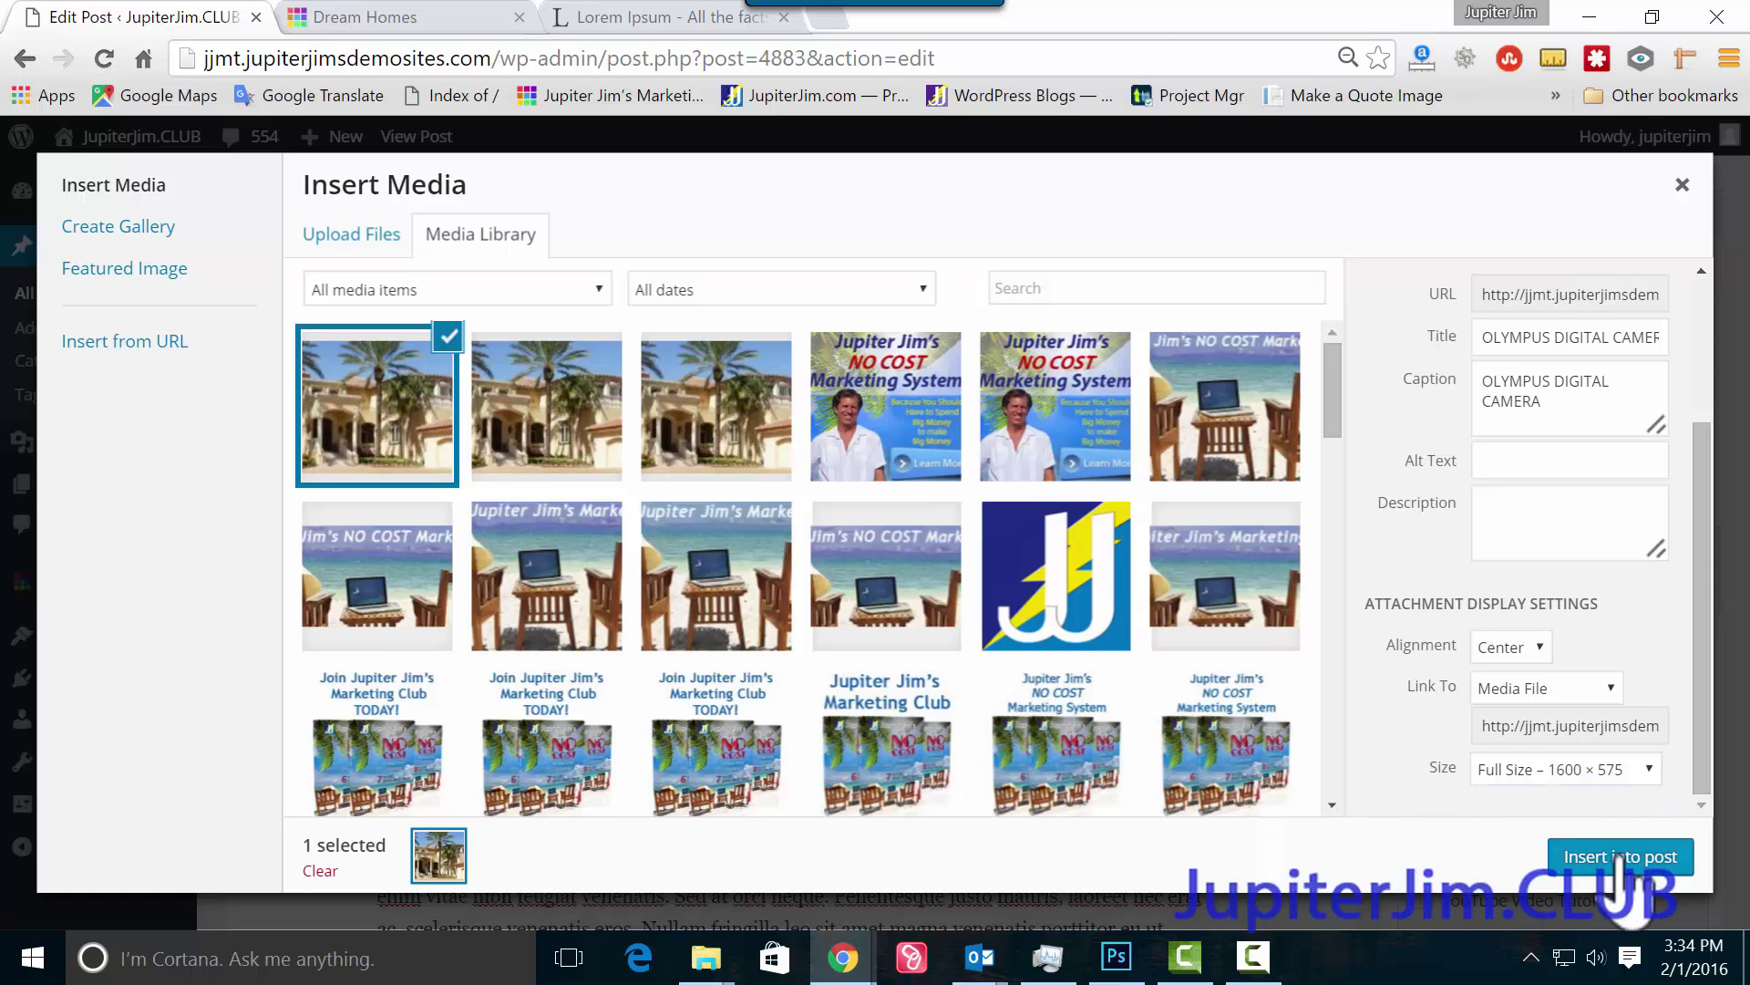
{"action": "left_click", "coordinate": [1612, 857]}
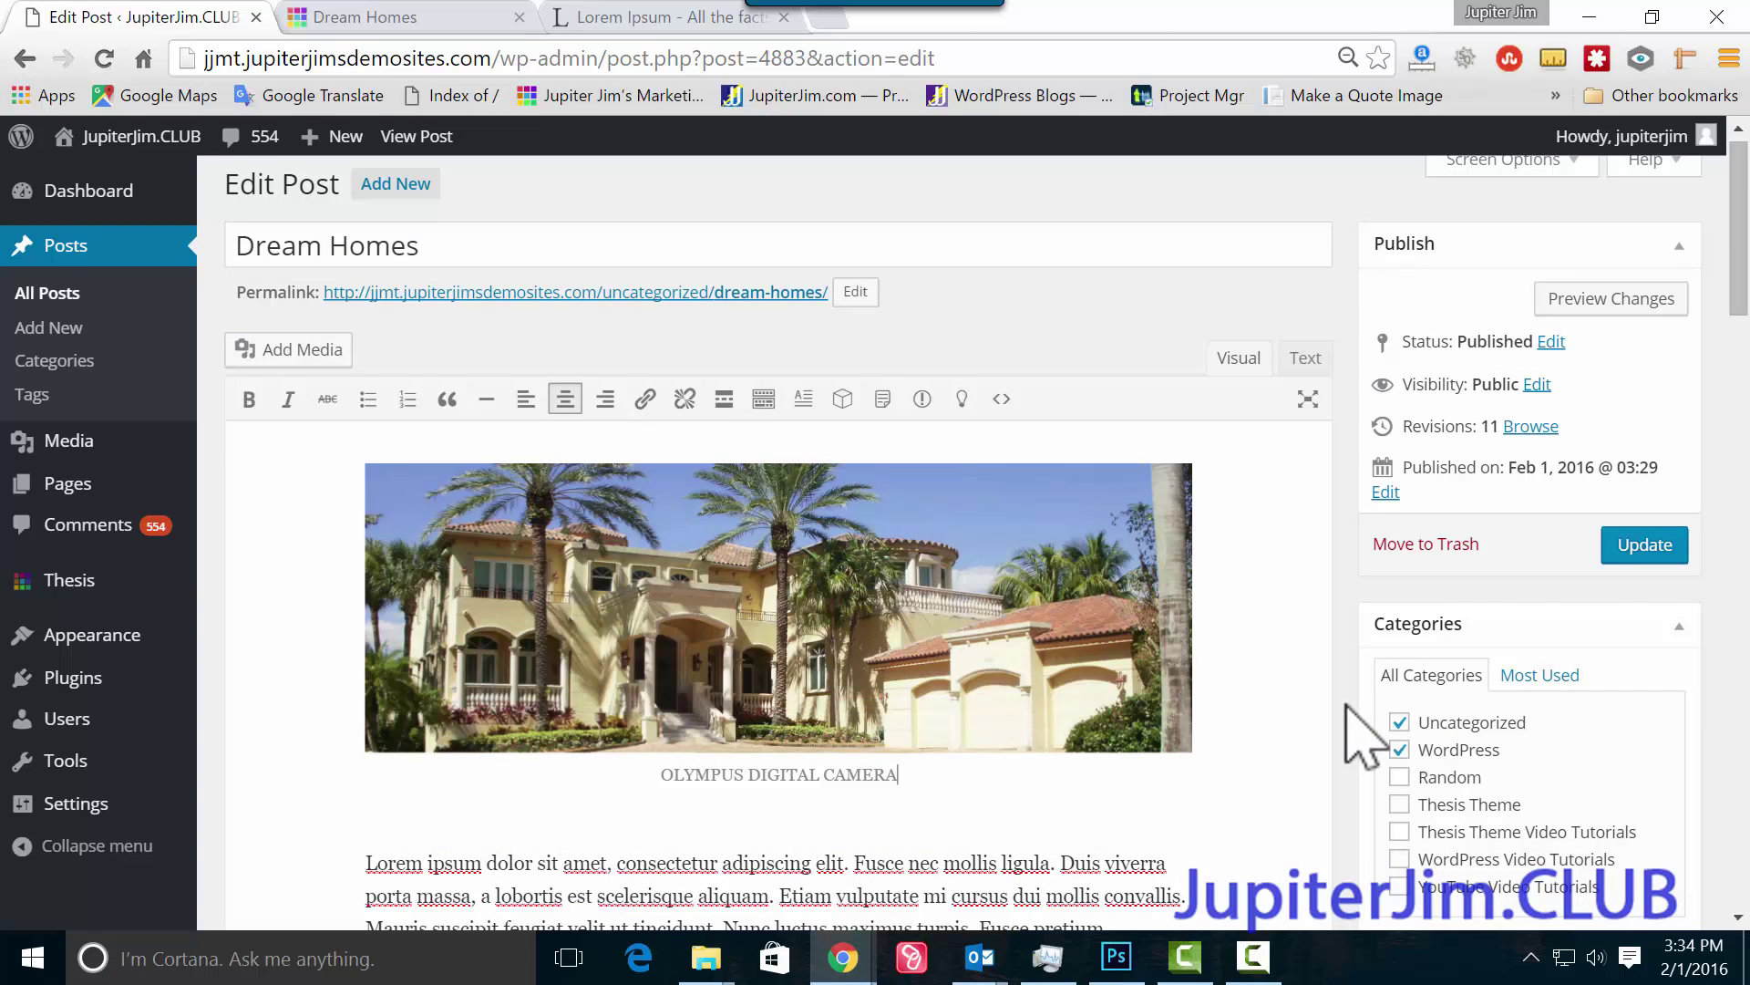
Update the post with the inserted house image and reload the live "Dream Homes" page to view it.
{"action": "left_click", "coordinate": [1671, 547]}
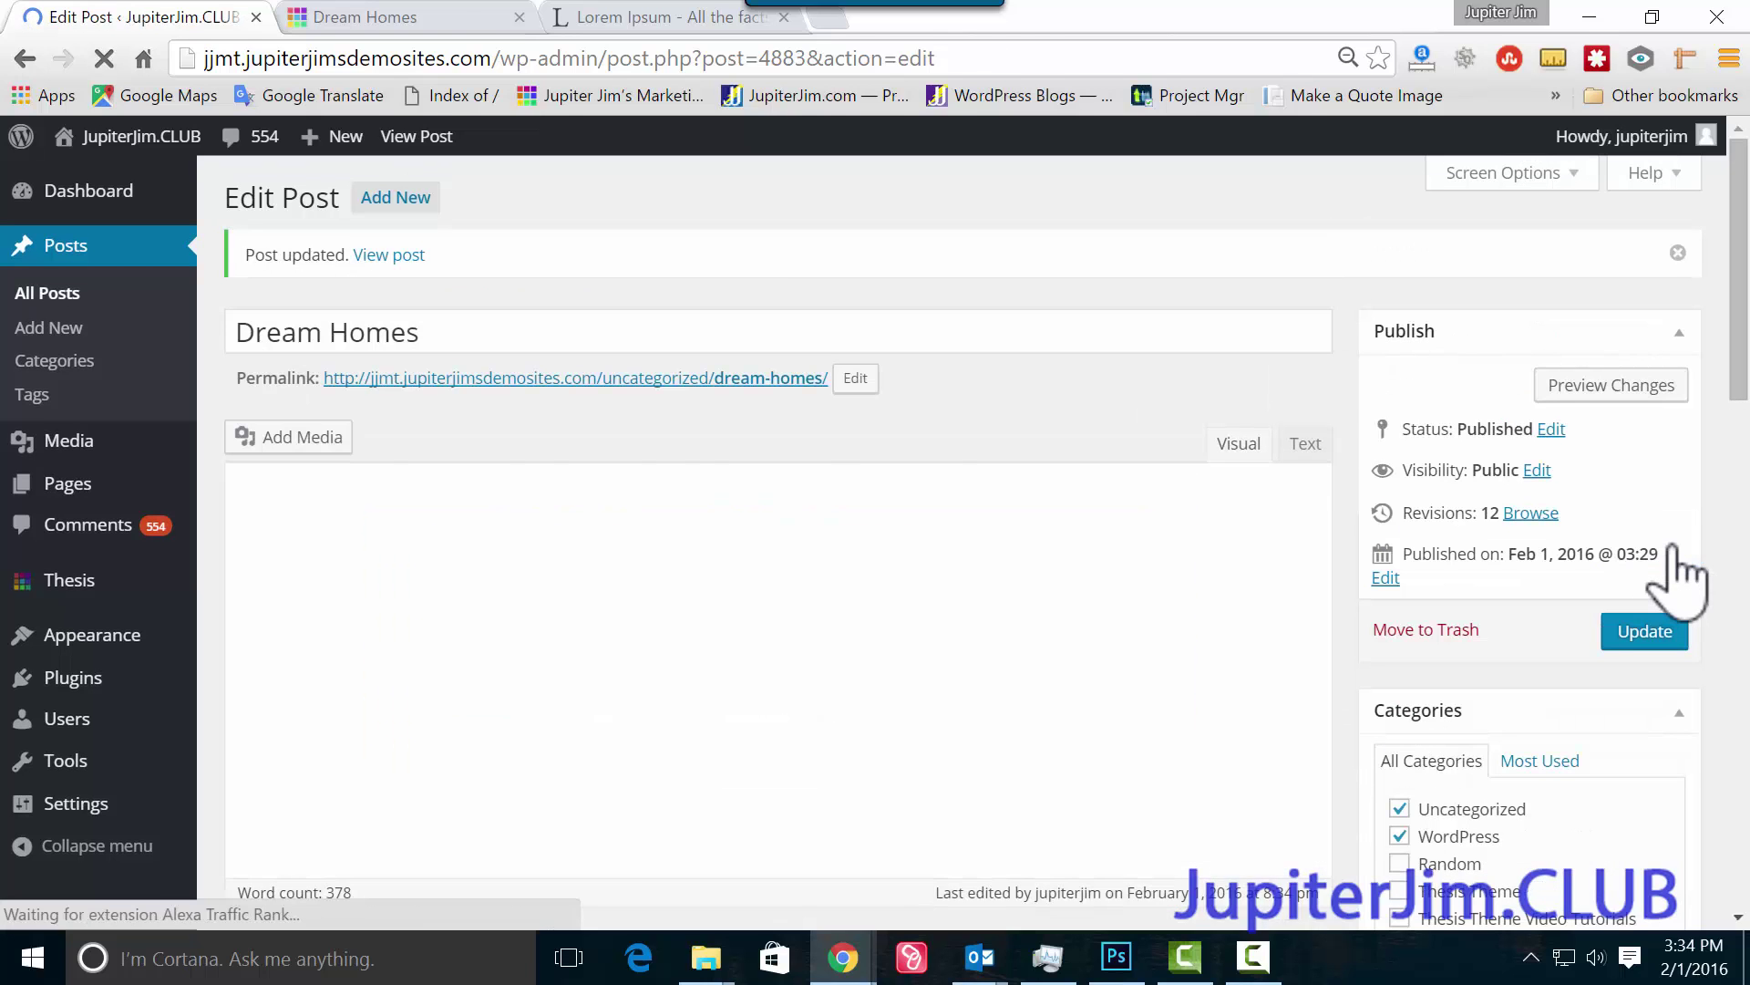
{"action": "left_click", "coordinate": [403, 20]}
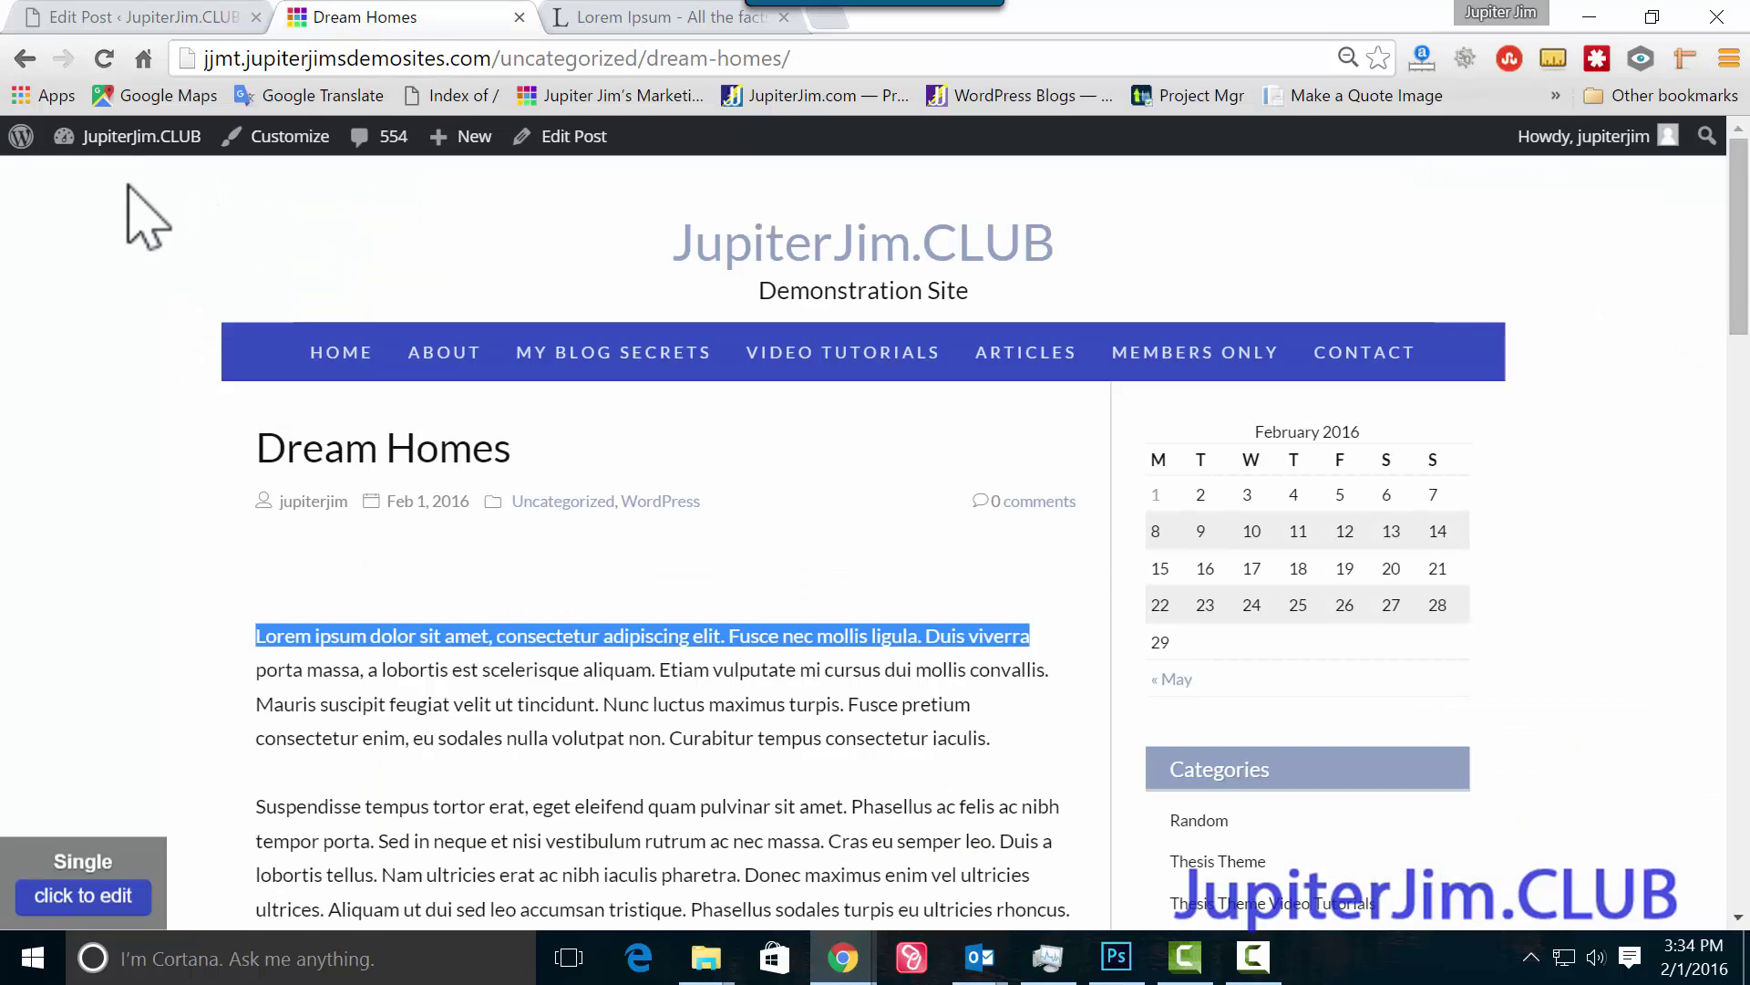
{"action": "left_click", "coordinate": [104, 60]}
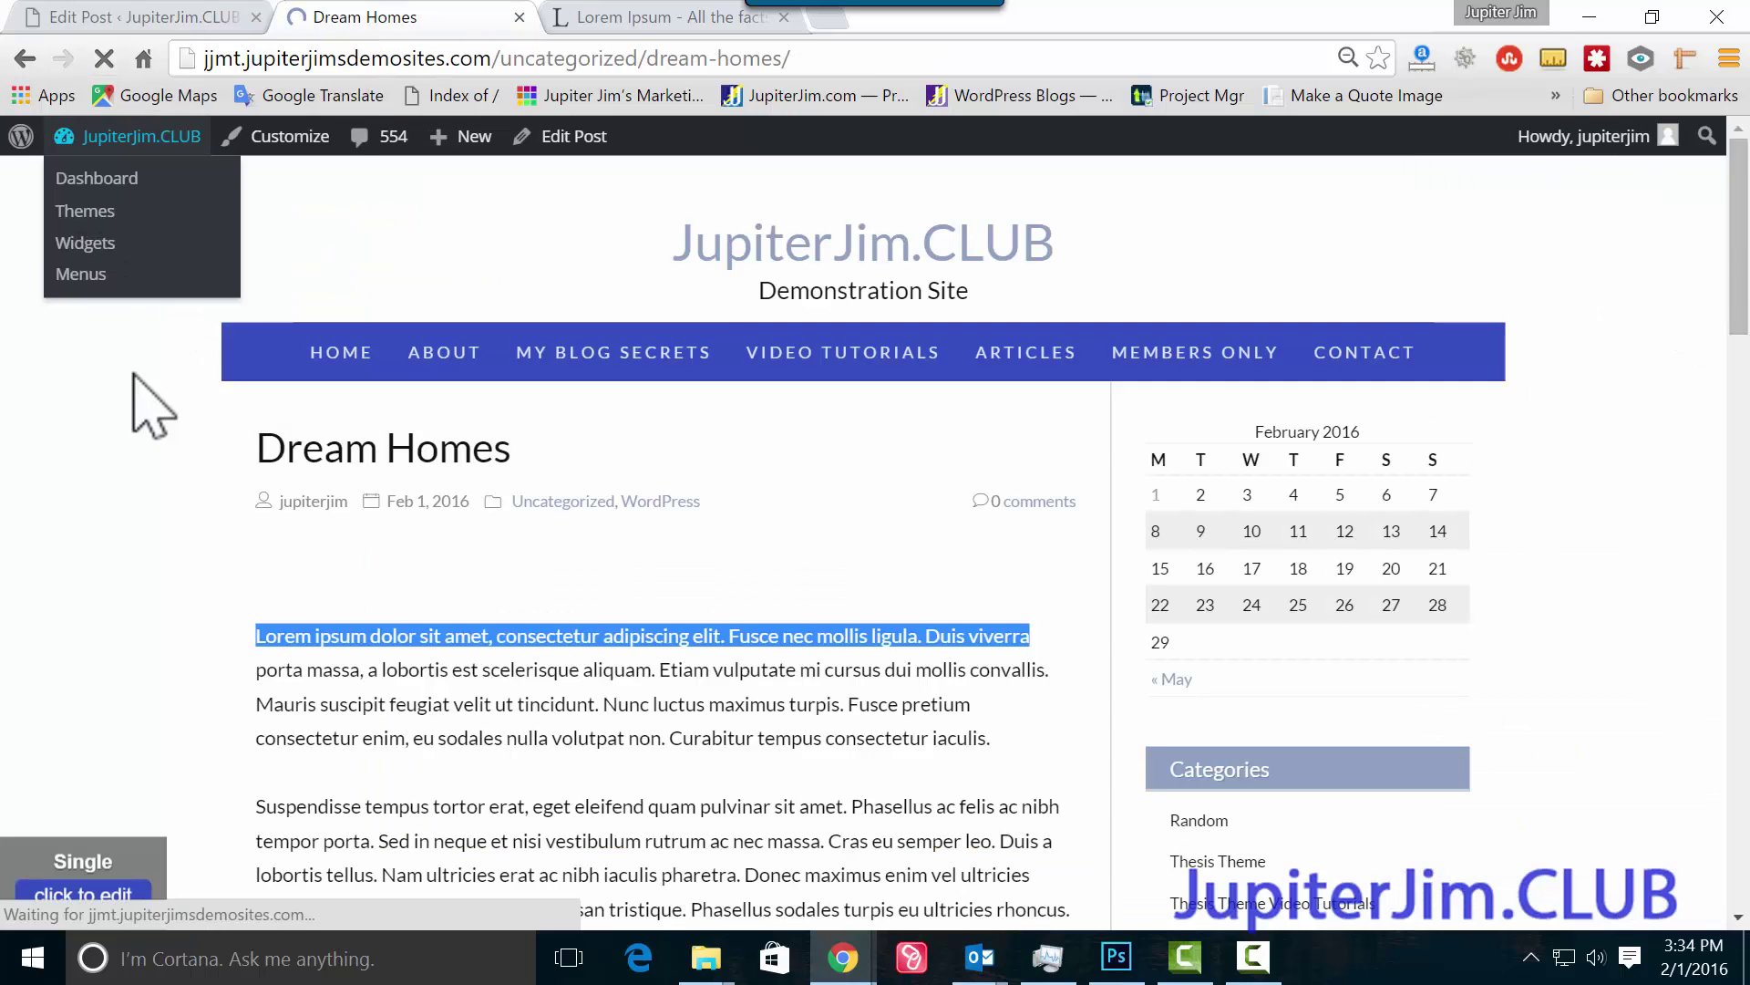
{"action": "scroll", "coordinate": [137, 388], "scroll_direction": "down", "scroll_amount": 2}
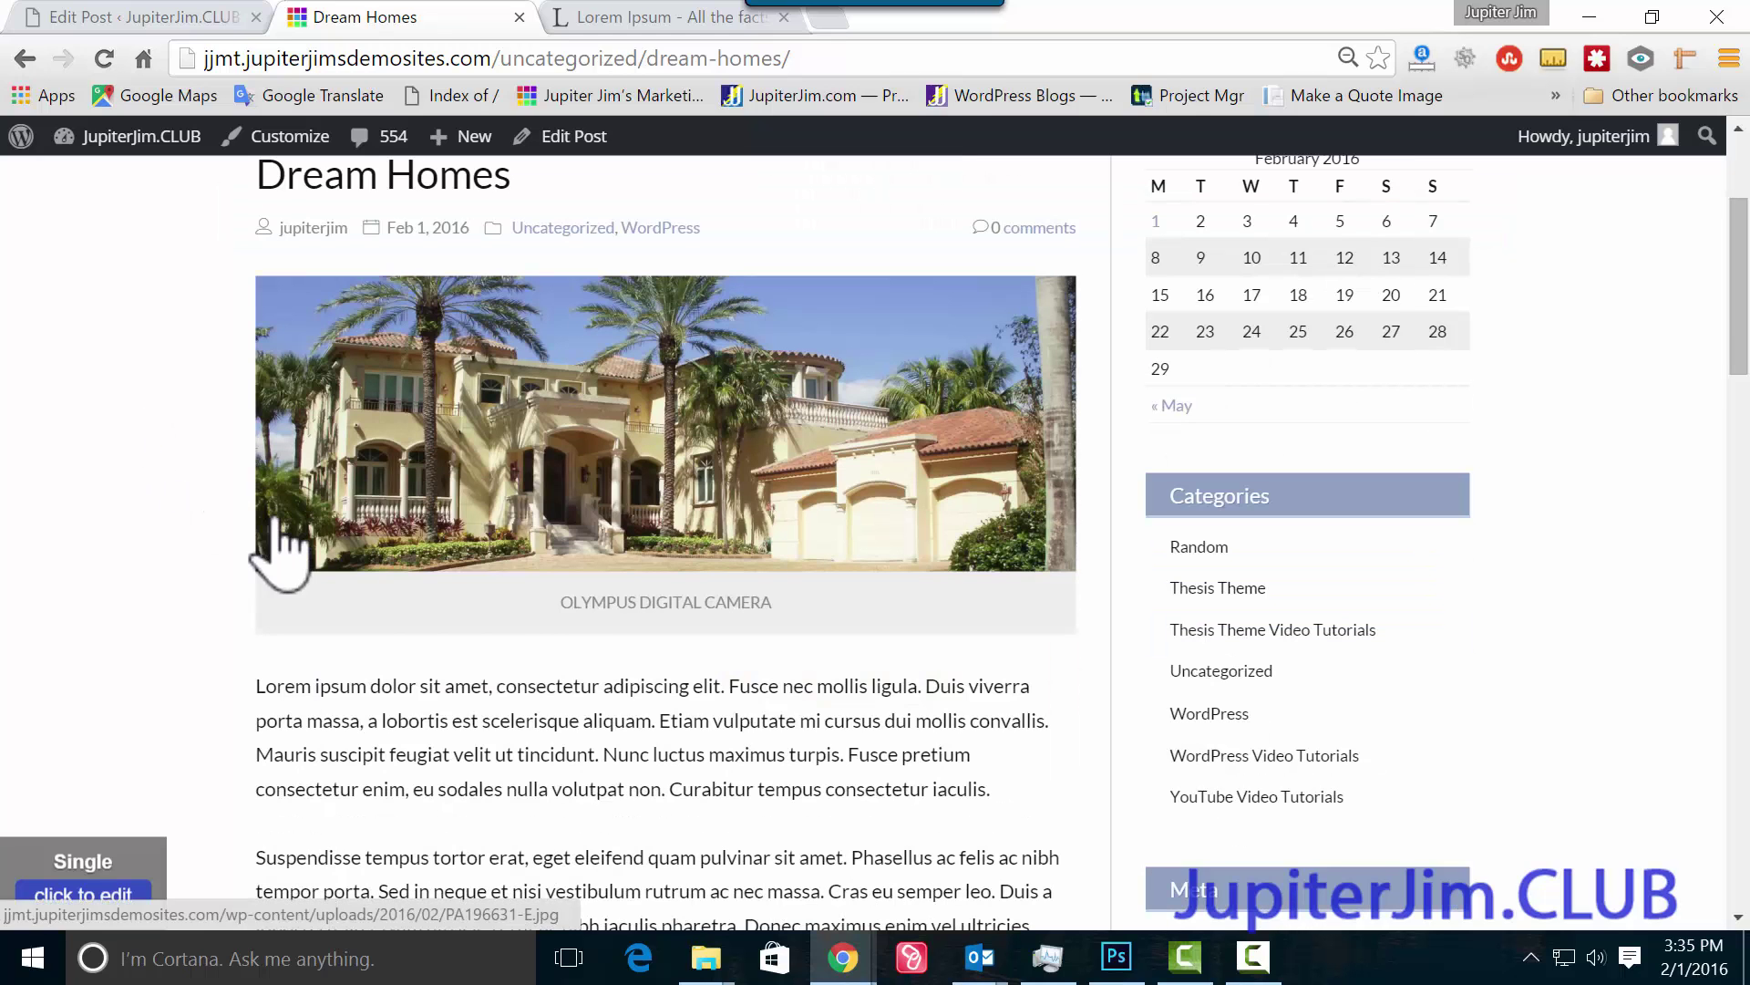
Examine the caption text beneath the house image on the live "Dream Homes" post.
{"action": "left_click_drag", "start_coordinate": [558, 604], "coordinate": [786, 602]}
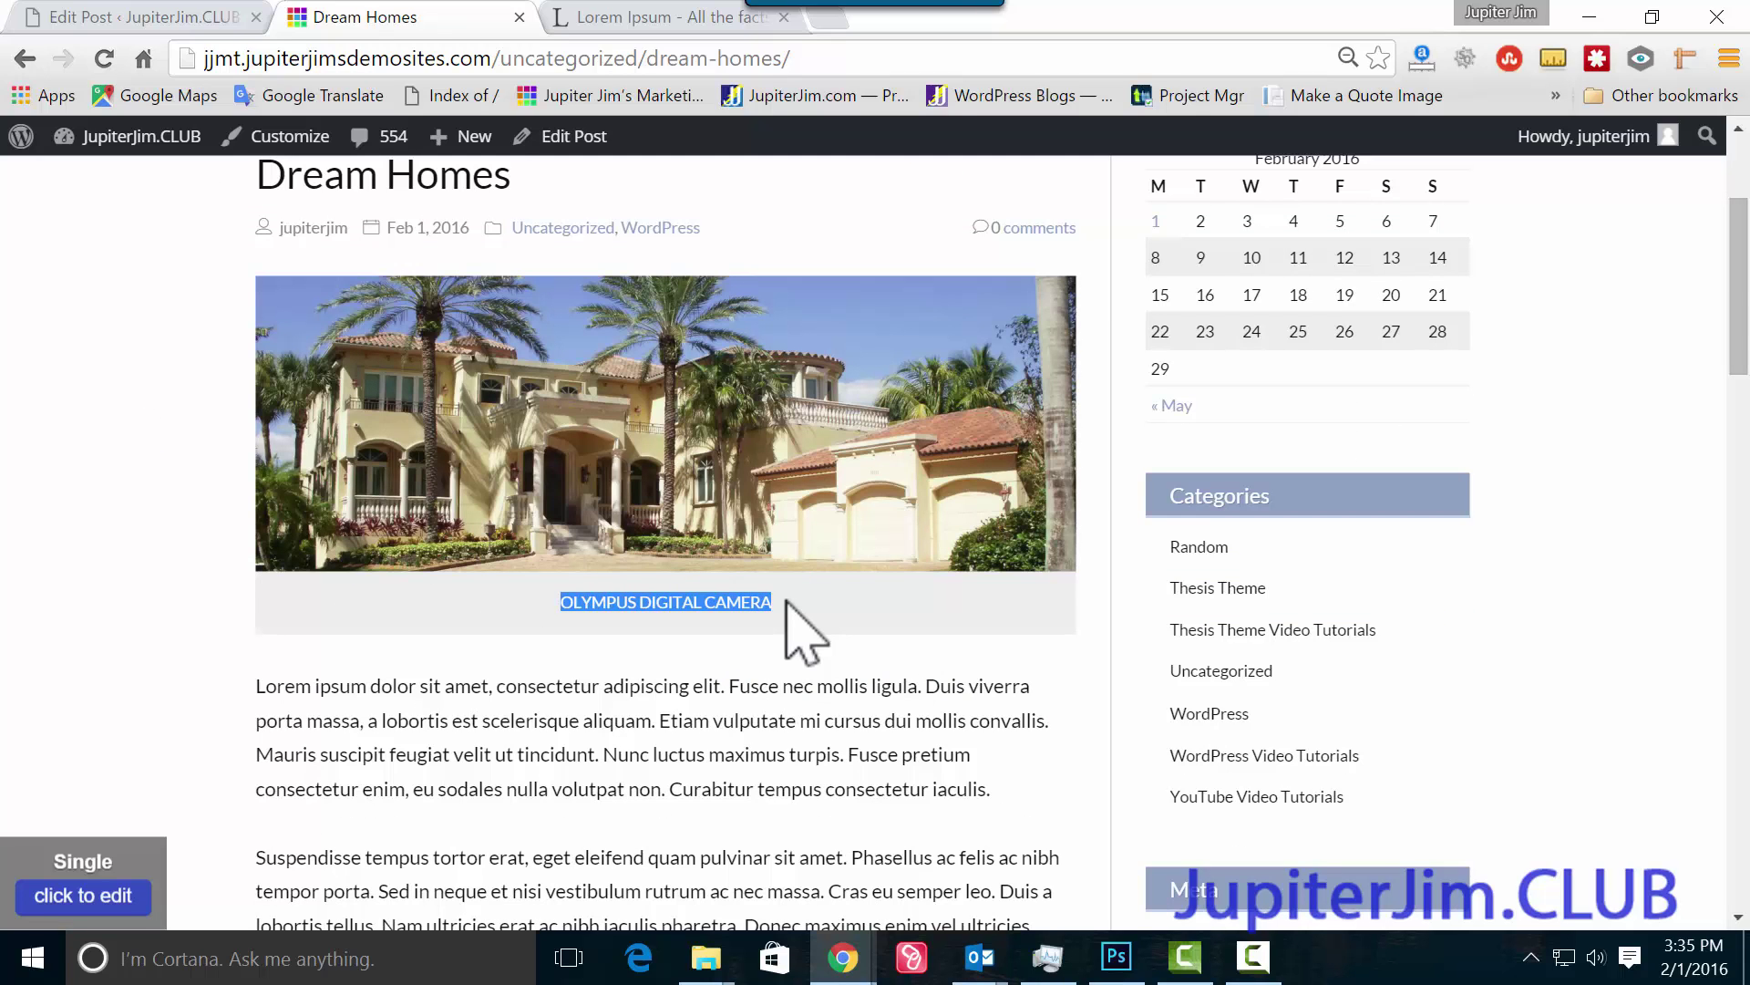
{"action": "left_click", "coordinate": [778, 684]}
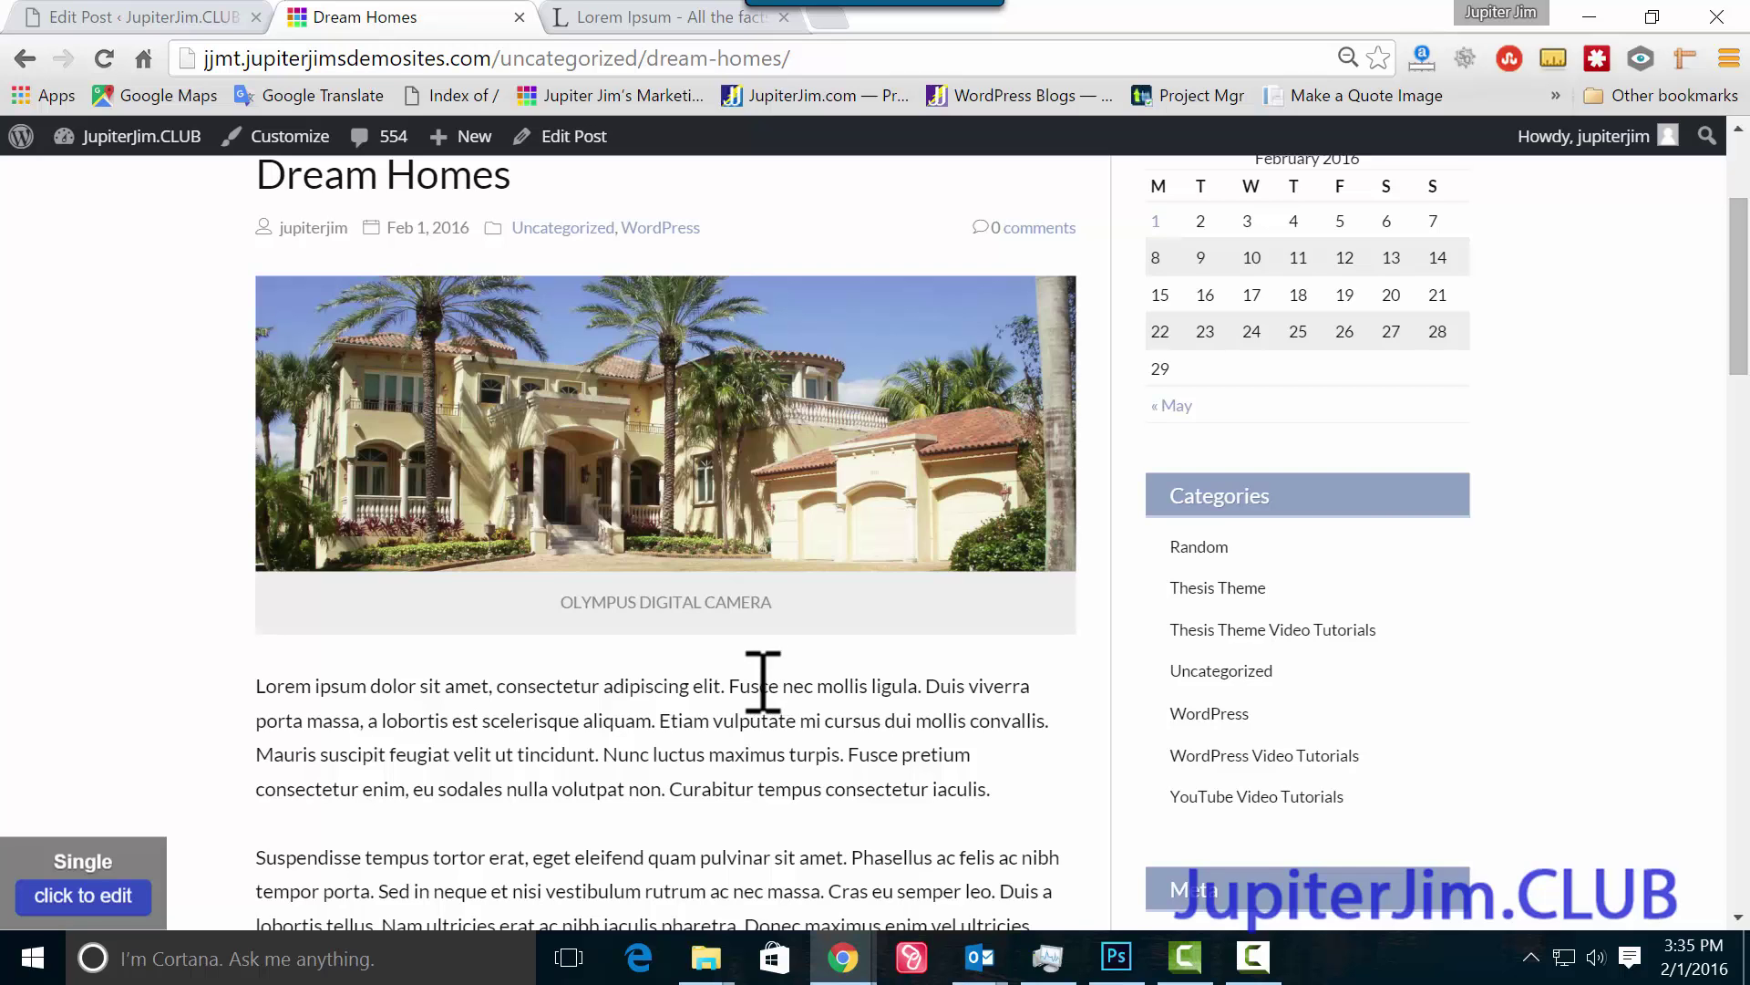
{"action": "left_click_drag", "start_coordinate": [563, 602], "coordinate": [813, 579]}
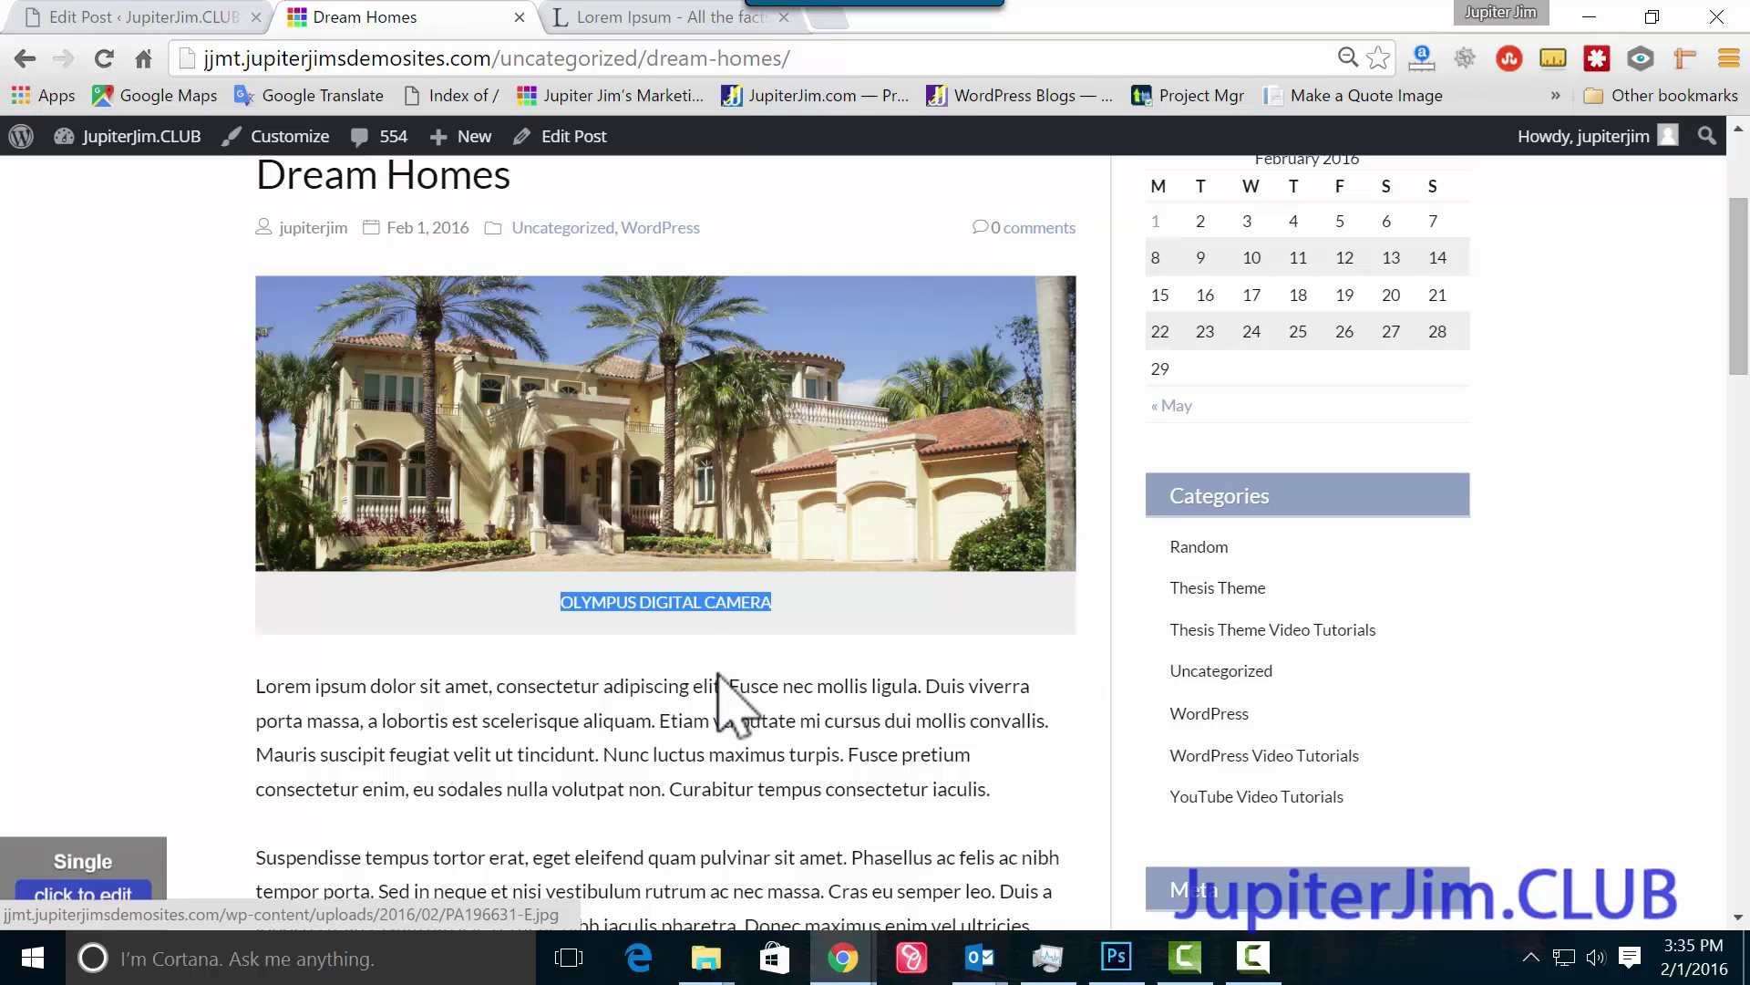
{"action": "left_click", "coordinate": [664, 720]}
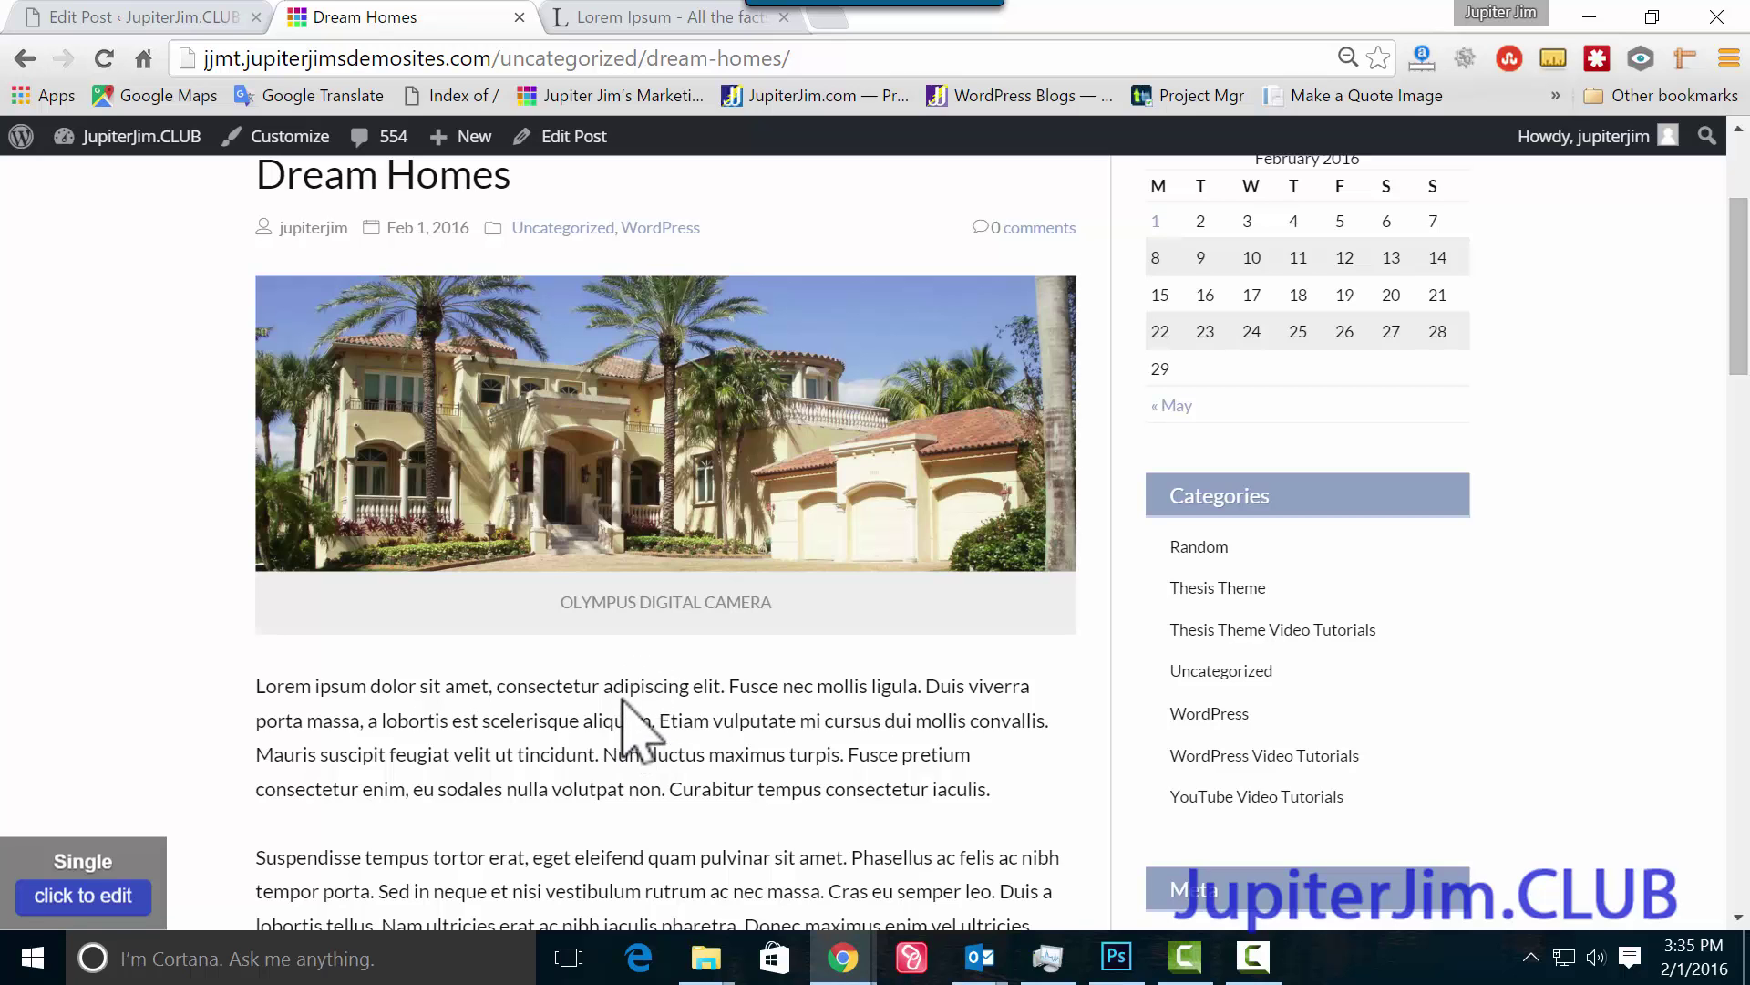
Remove the house image from the "Dream Homes" post, update the post, and reload its live page.
{"action": "left_click", "coordinate": [145, 18]}
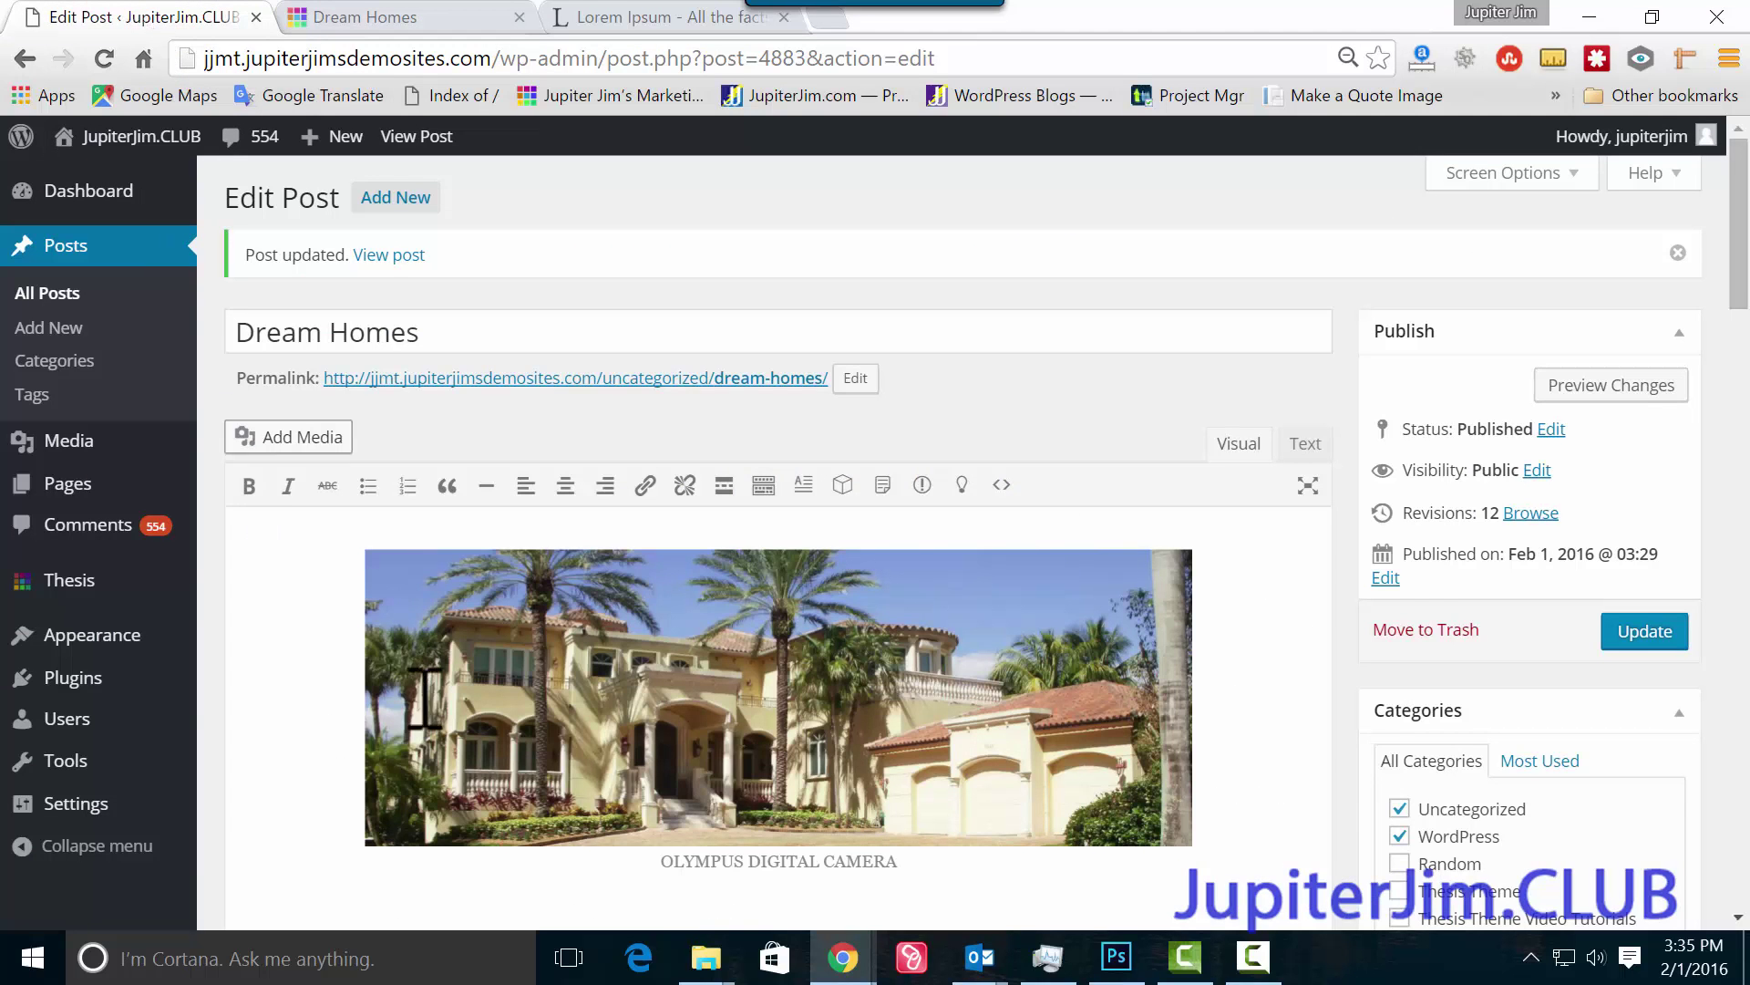
{"action": "left_click", "coordinate": [810, 711]}
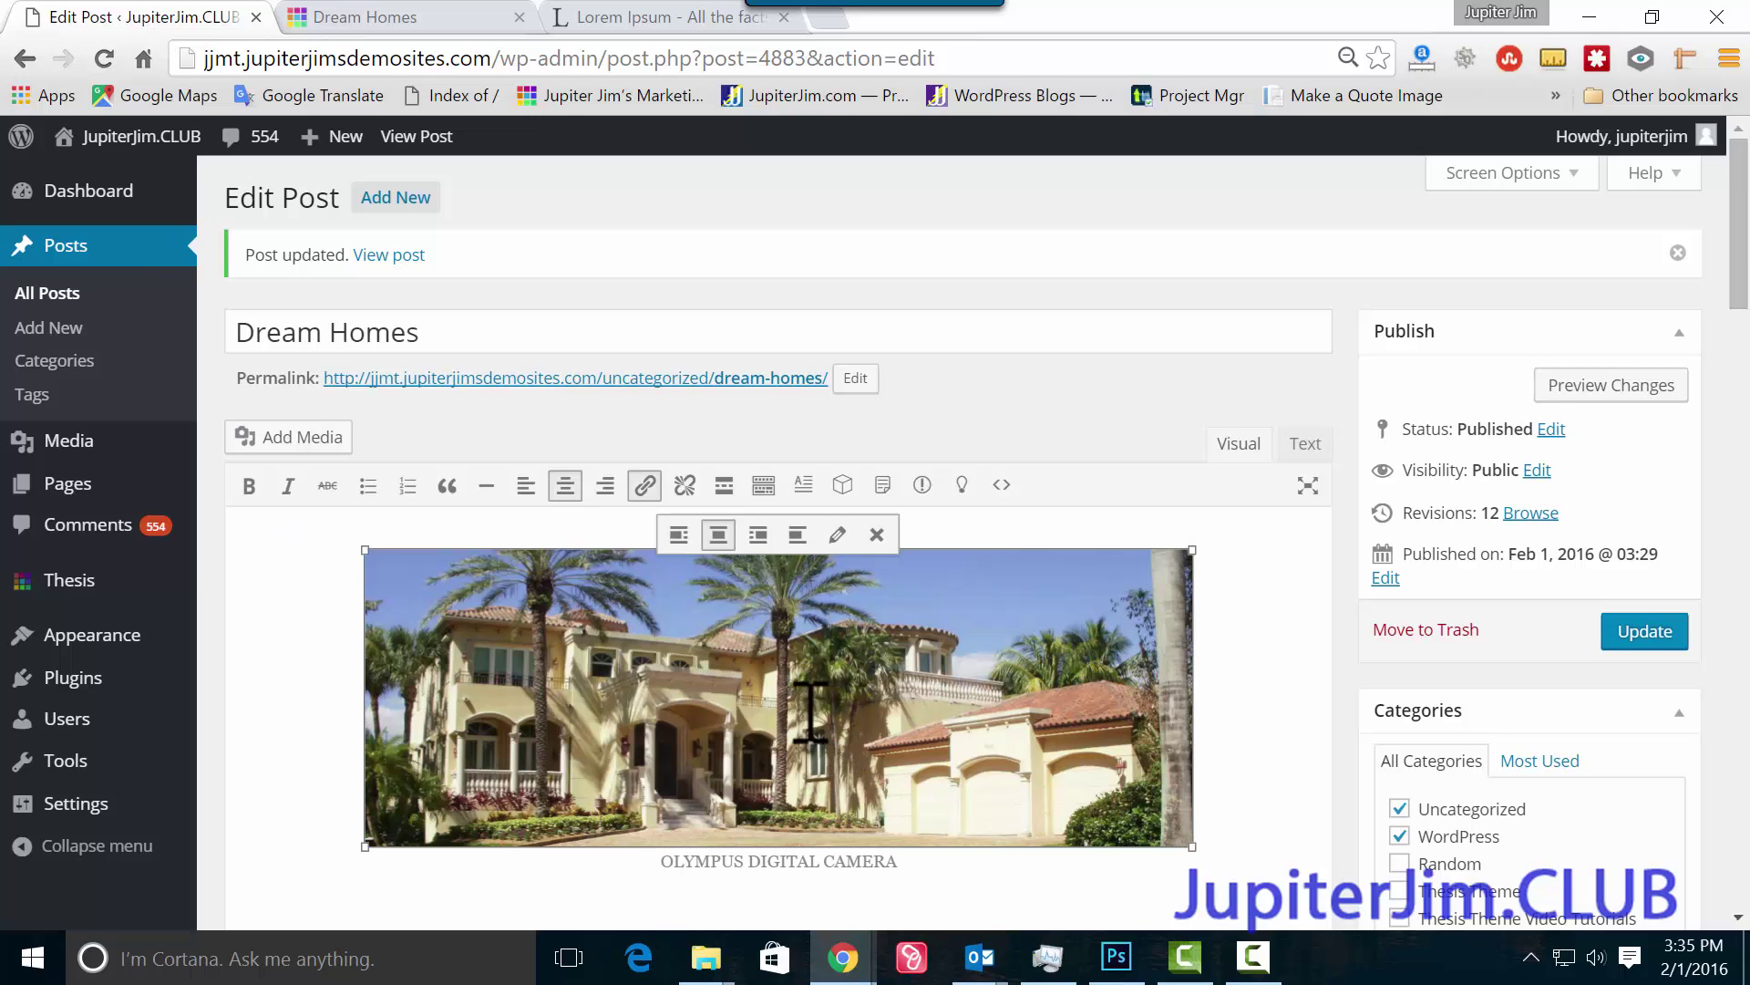
{"action": "left_click", "coordinate": [876, 536]}
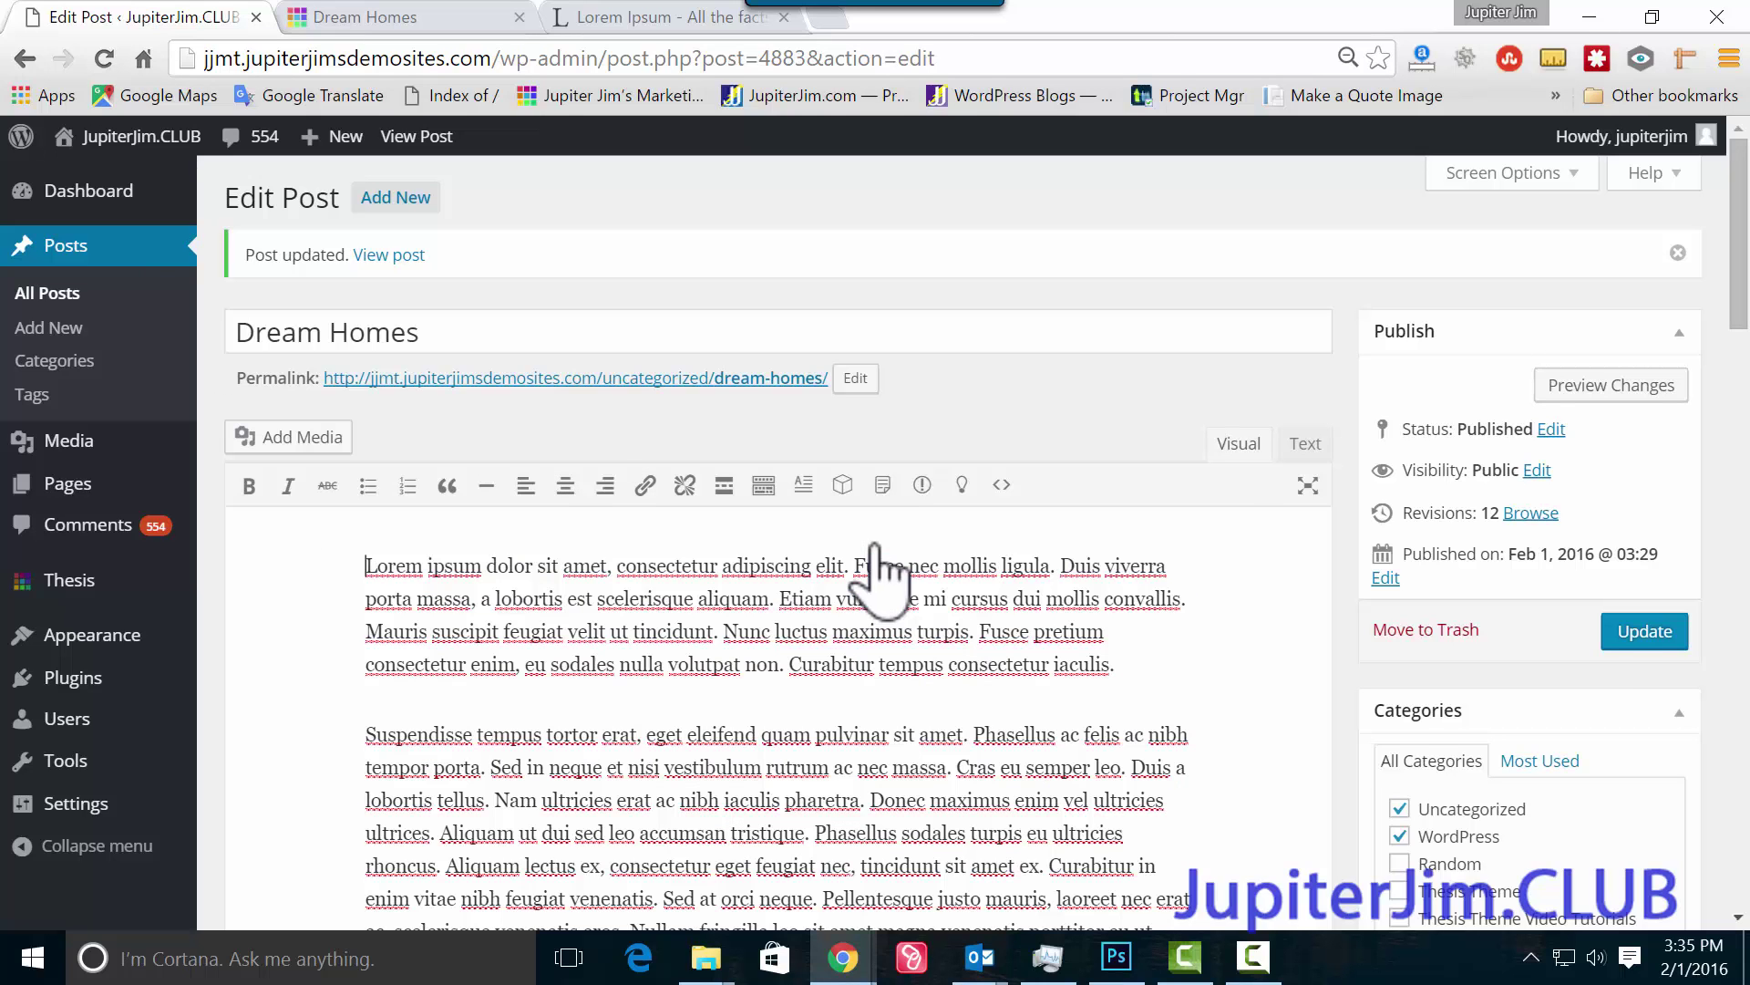
{"action": "left_click", "coordinate": [1645, 631]}
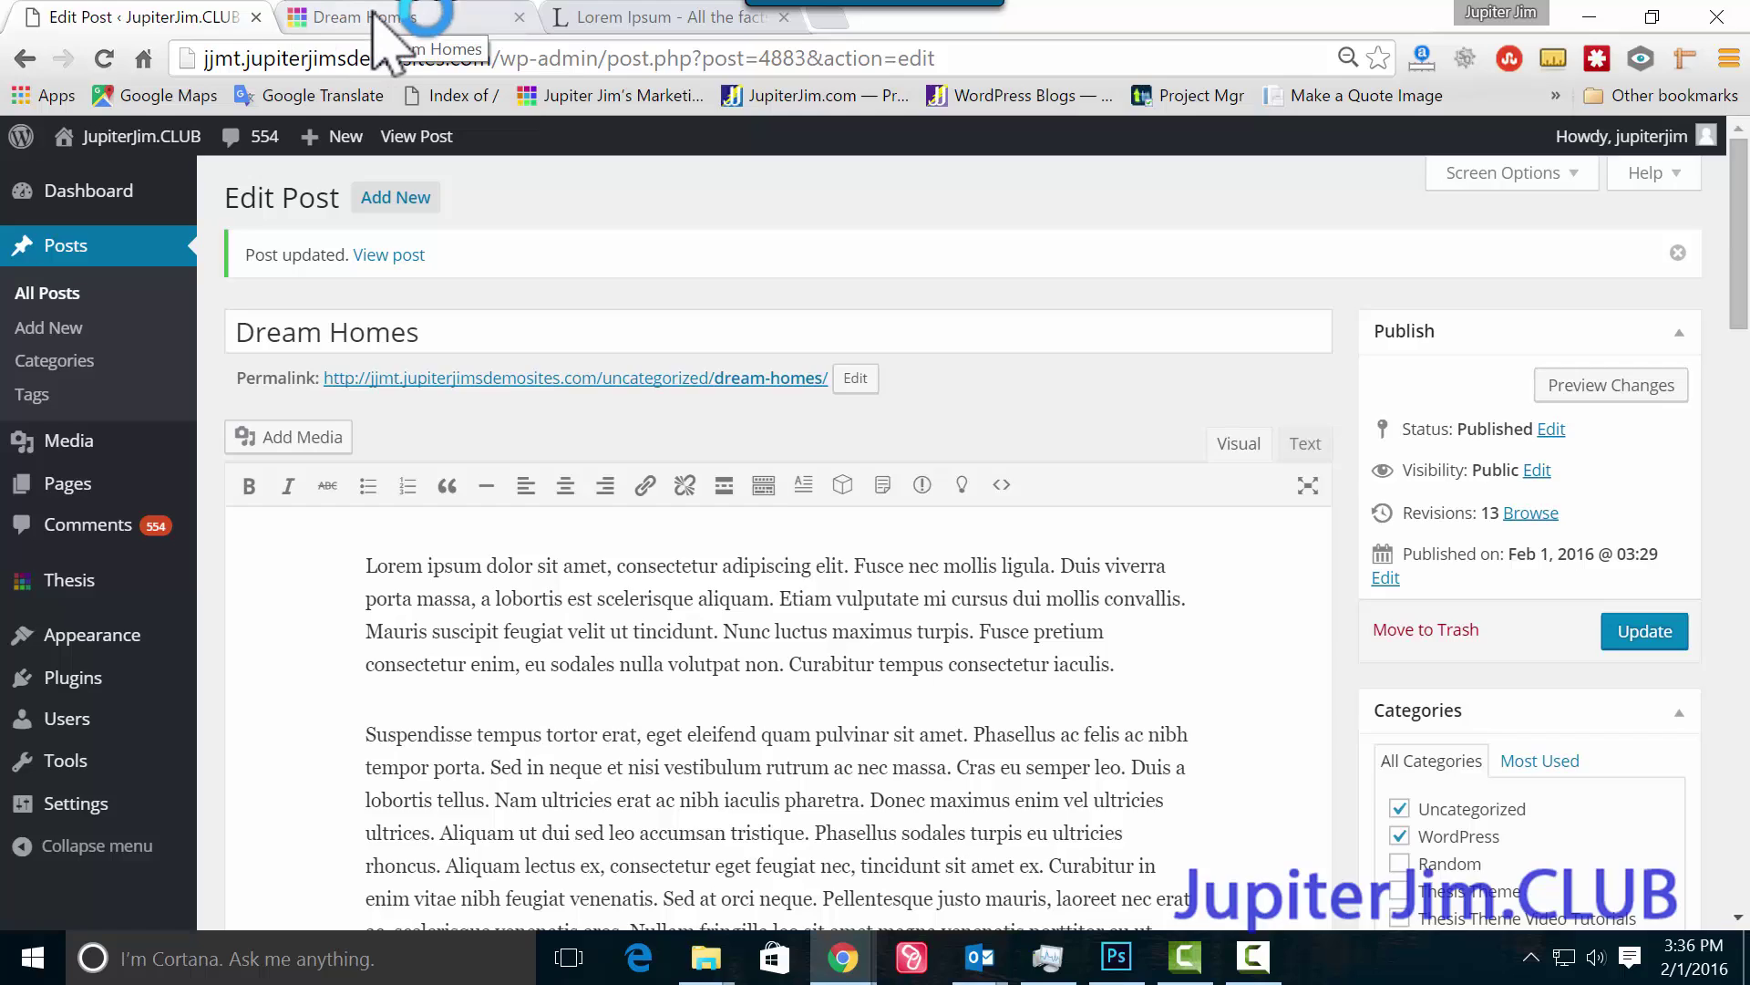
{"action": "left_click", "coordinate": [374, 15]}
{"action": "left_click", "coordinate": [105, 60]}
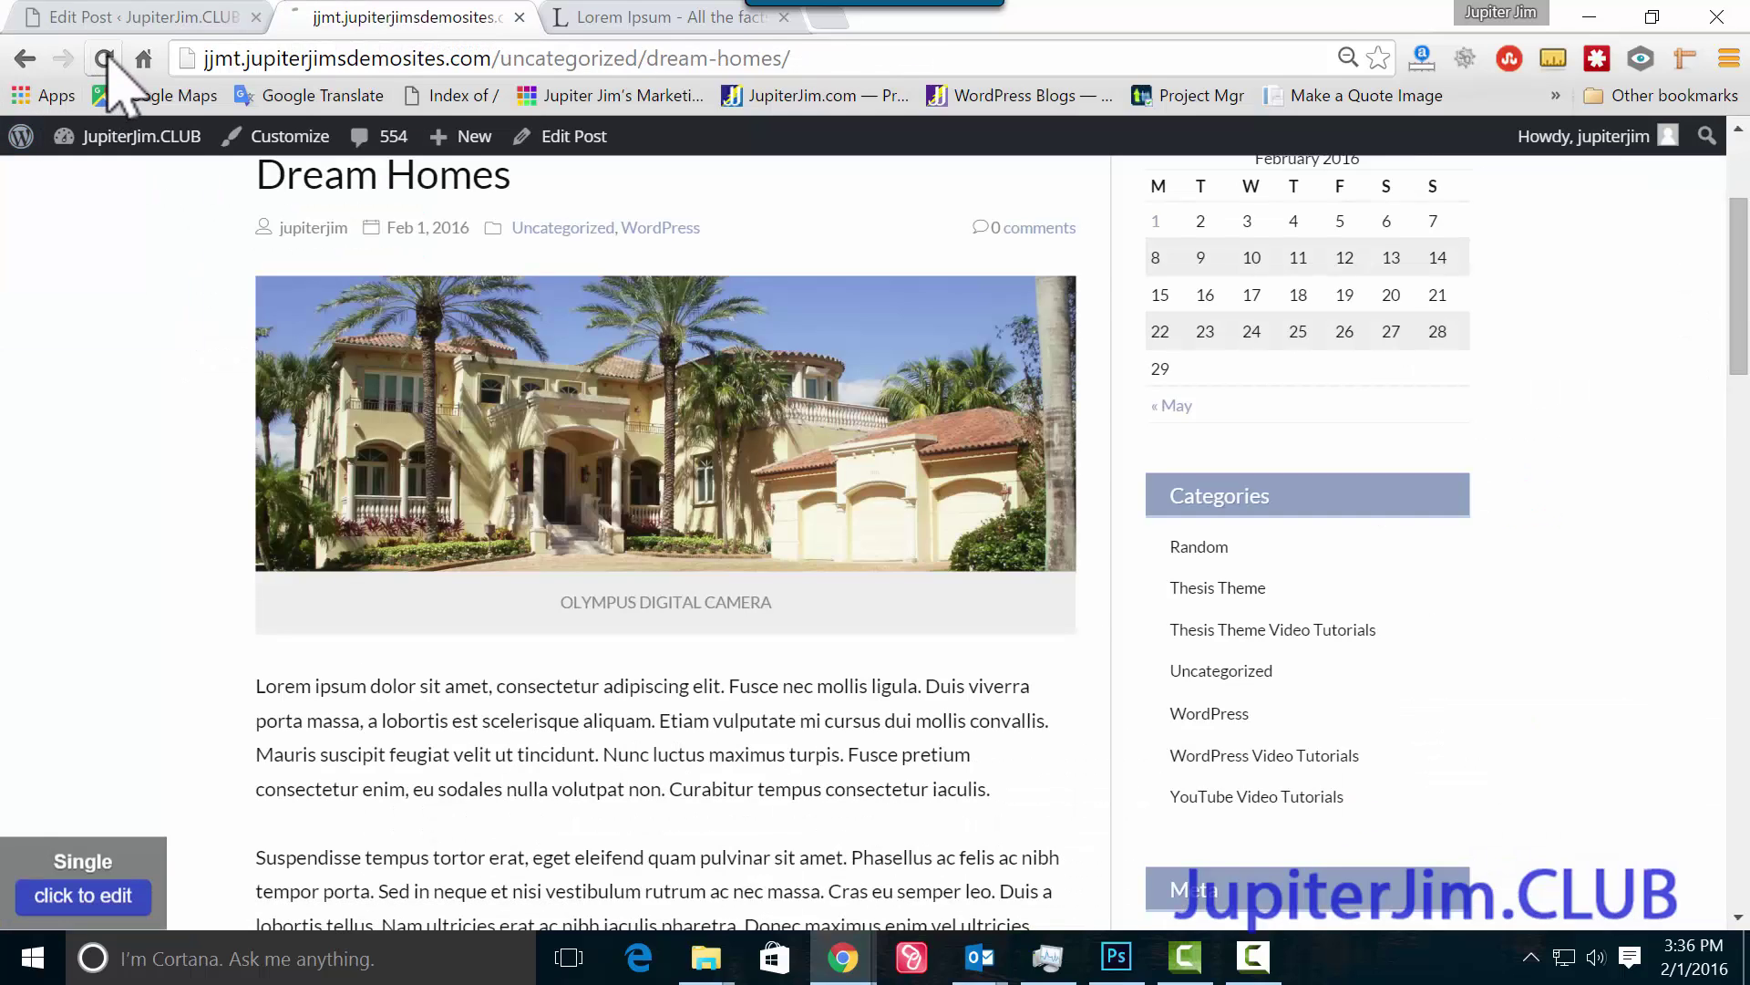
Switch to the Favorite_Home folder in File Explorer and open PA196631-E in Adobe Photoshop CC 2015.
{"action": "key", "text": "super+d"}
{"action": "mouse_move", "coordinate": [725, 969]}
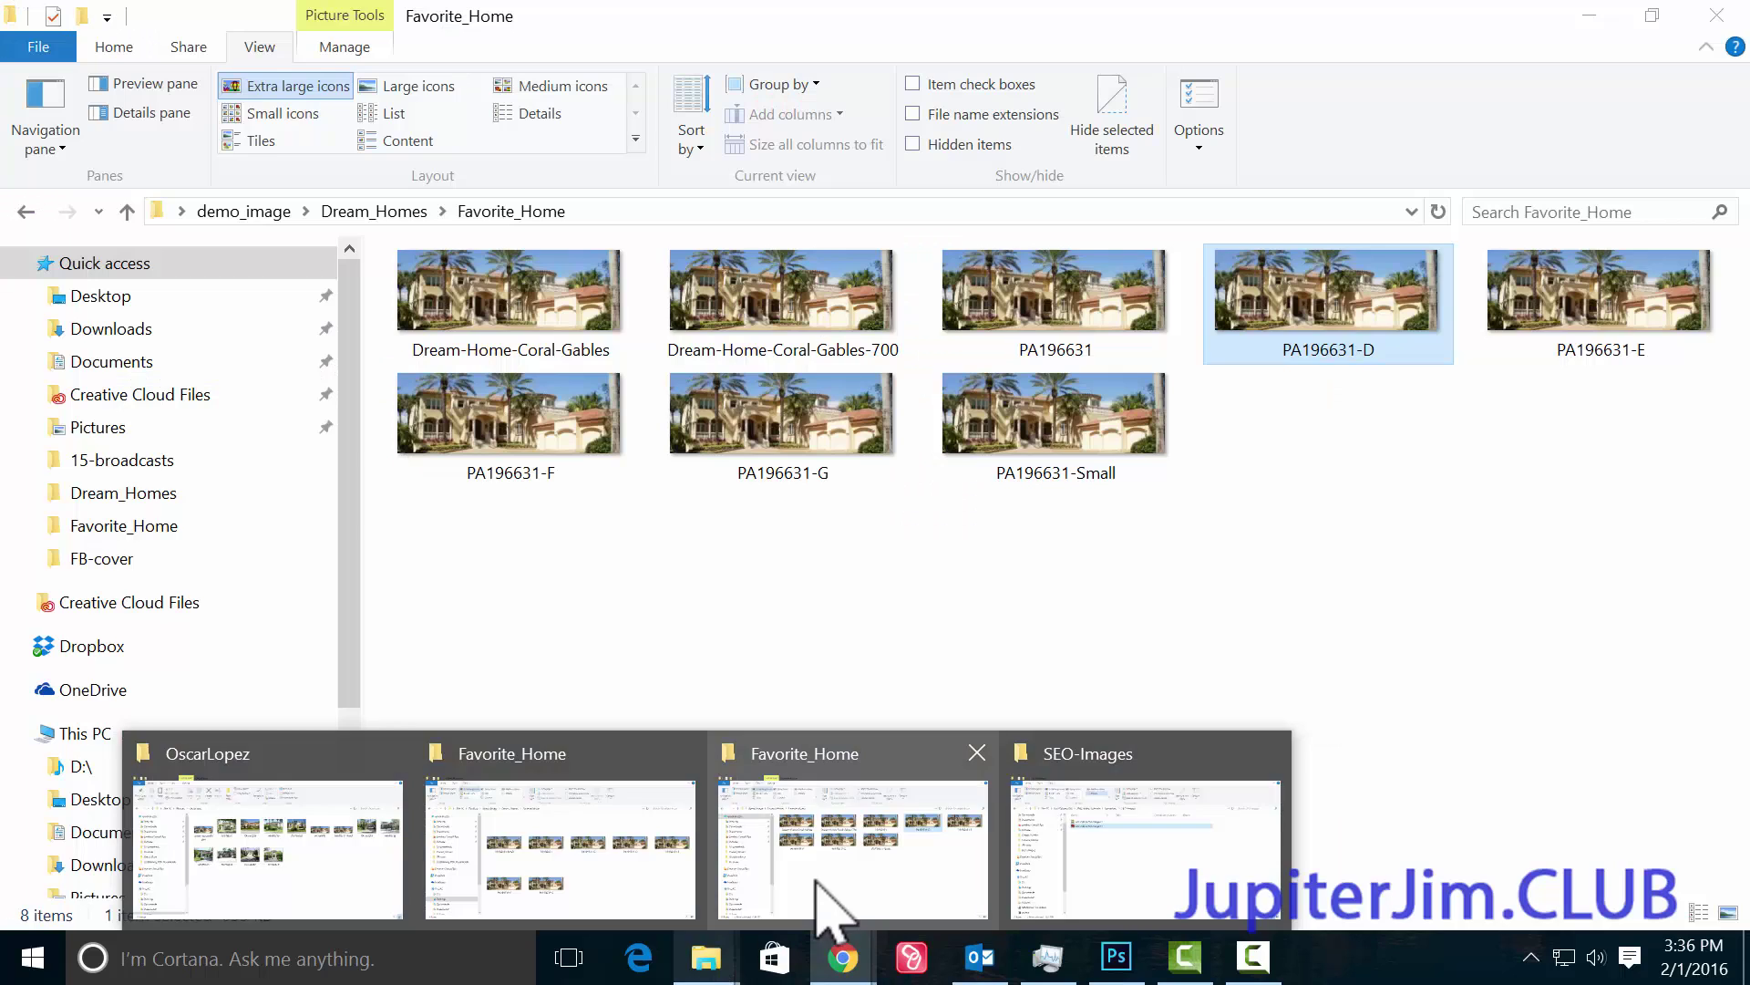
{"action": "left_click", "coordinate": [816, 882]}
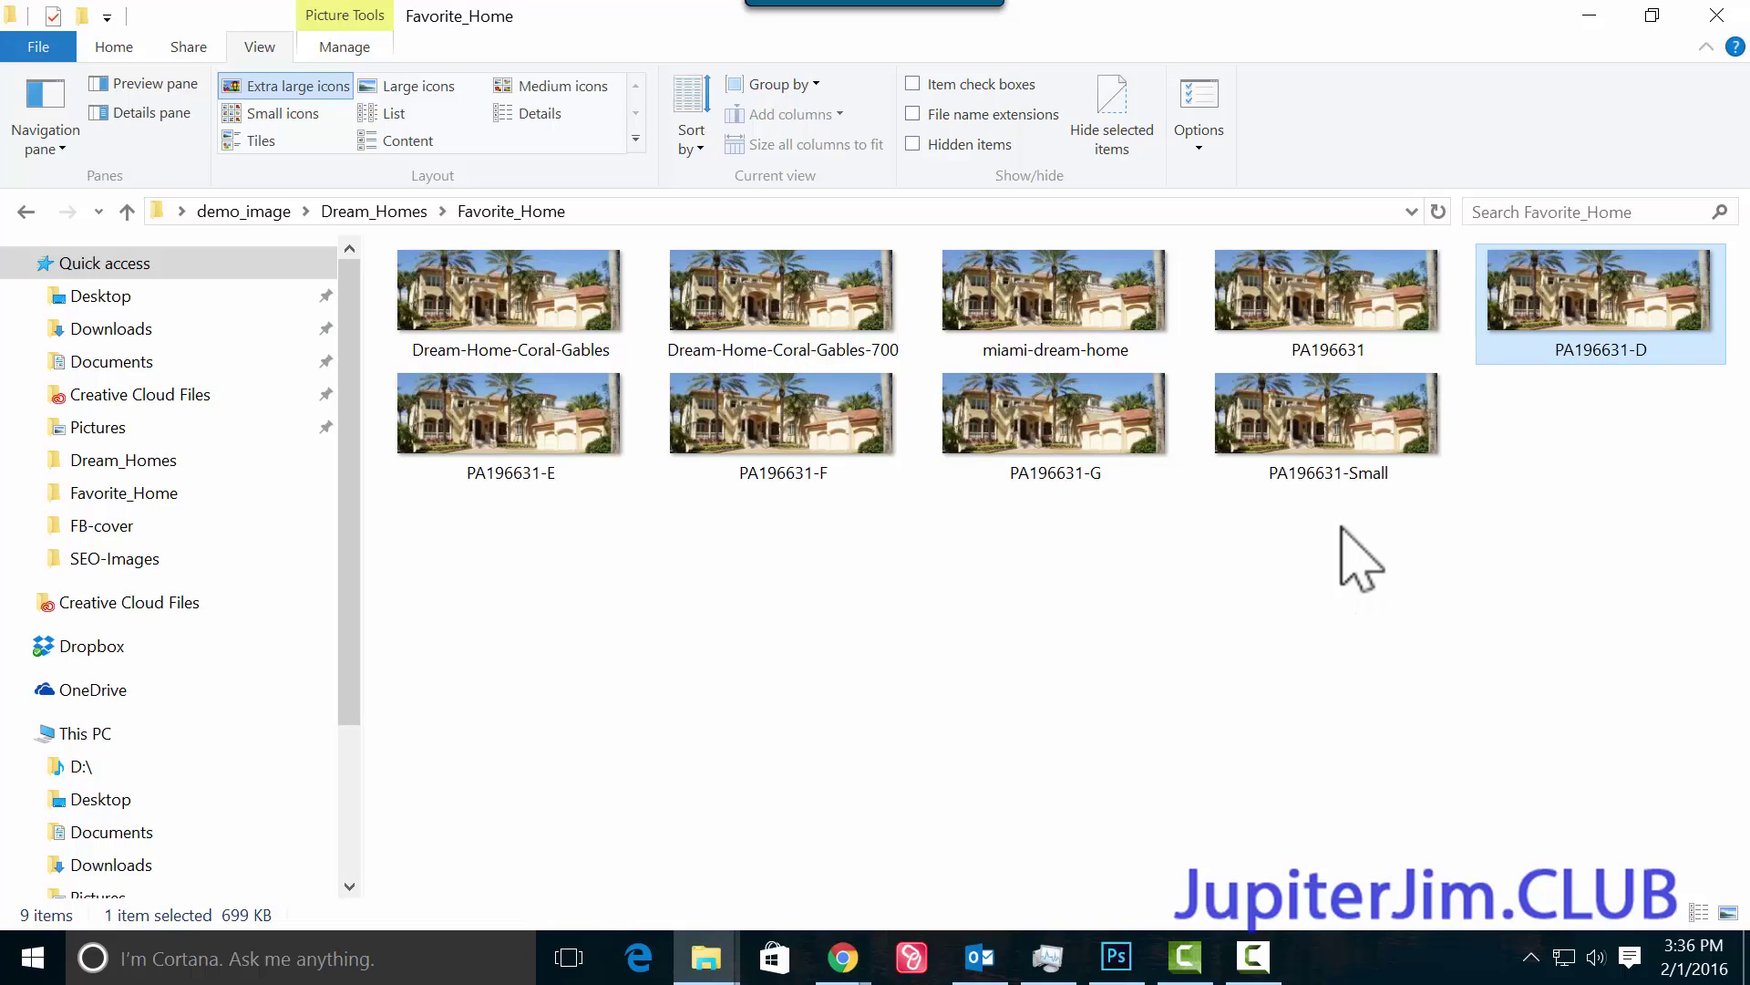
{"action": "left_click", "coordinate": [517, 436]}
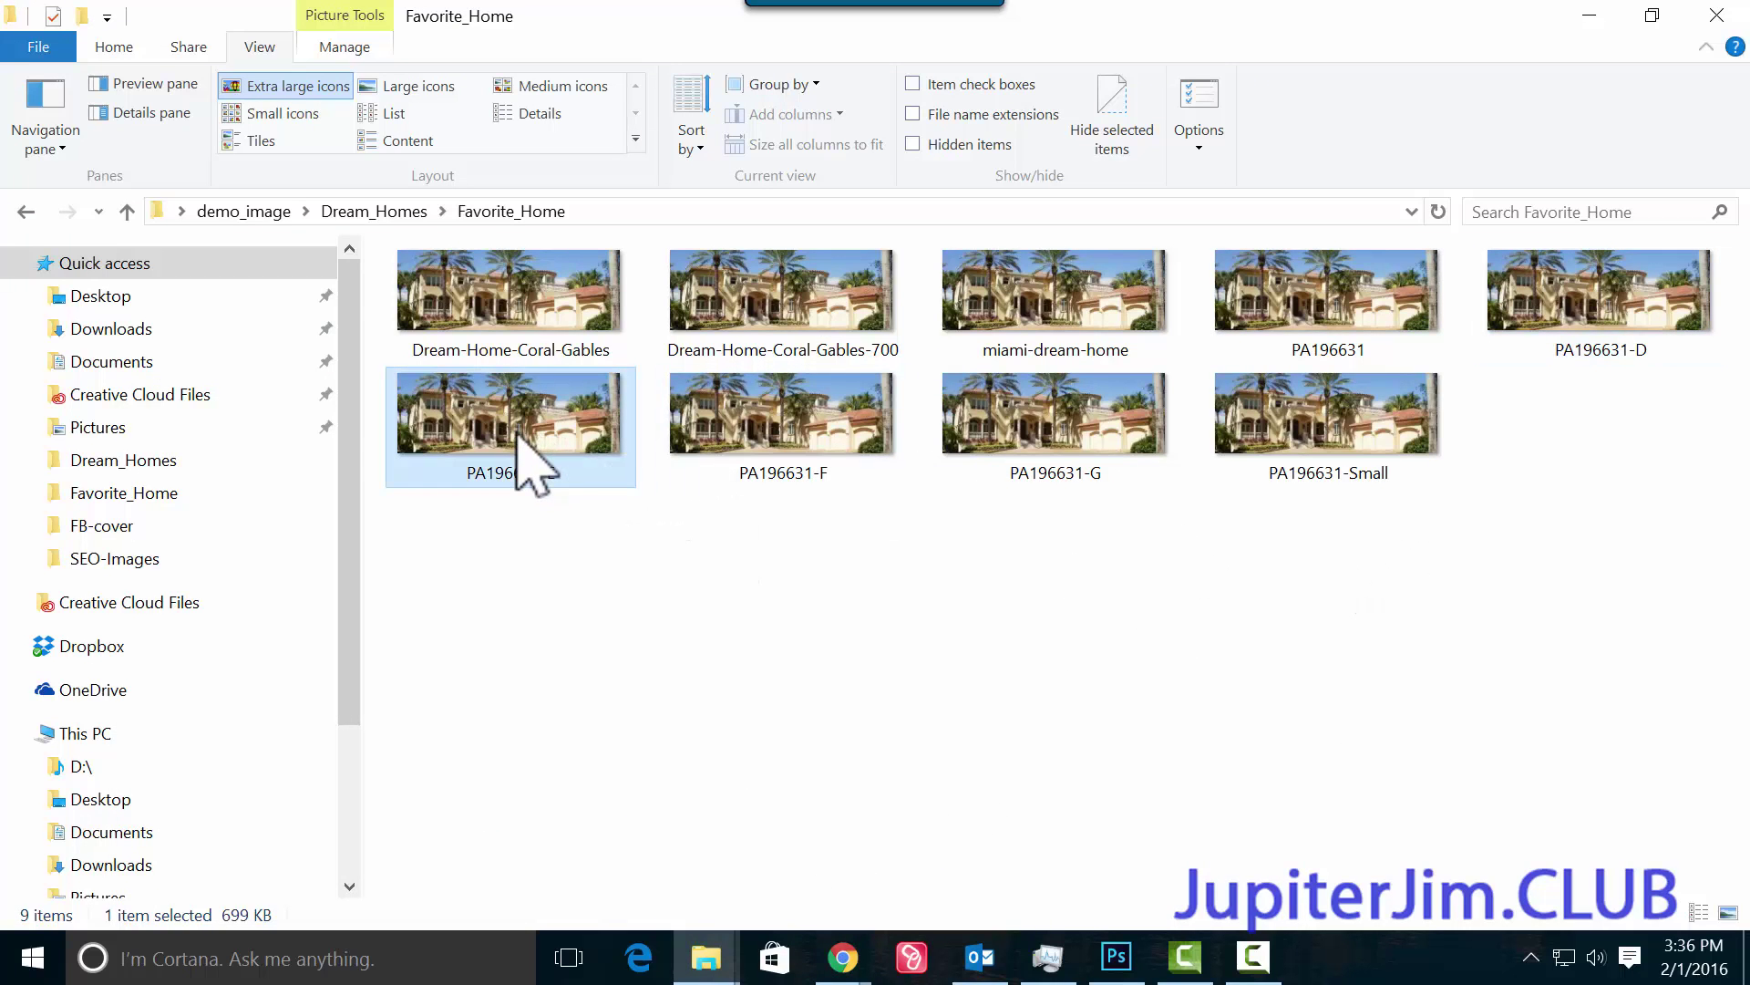
{"action": "right_click", "coordinate": [518, 434]}
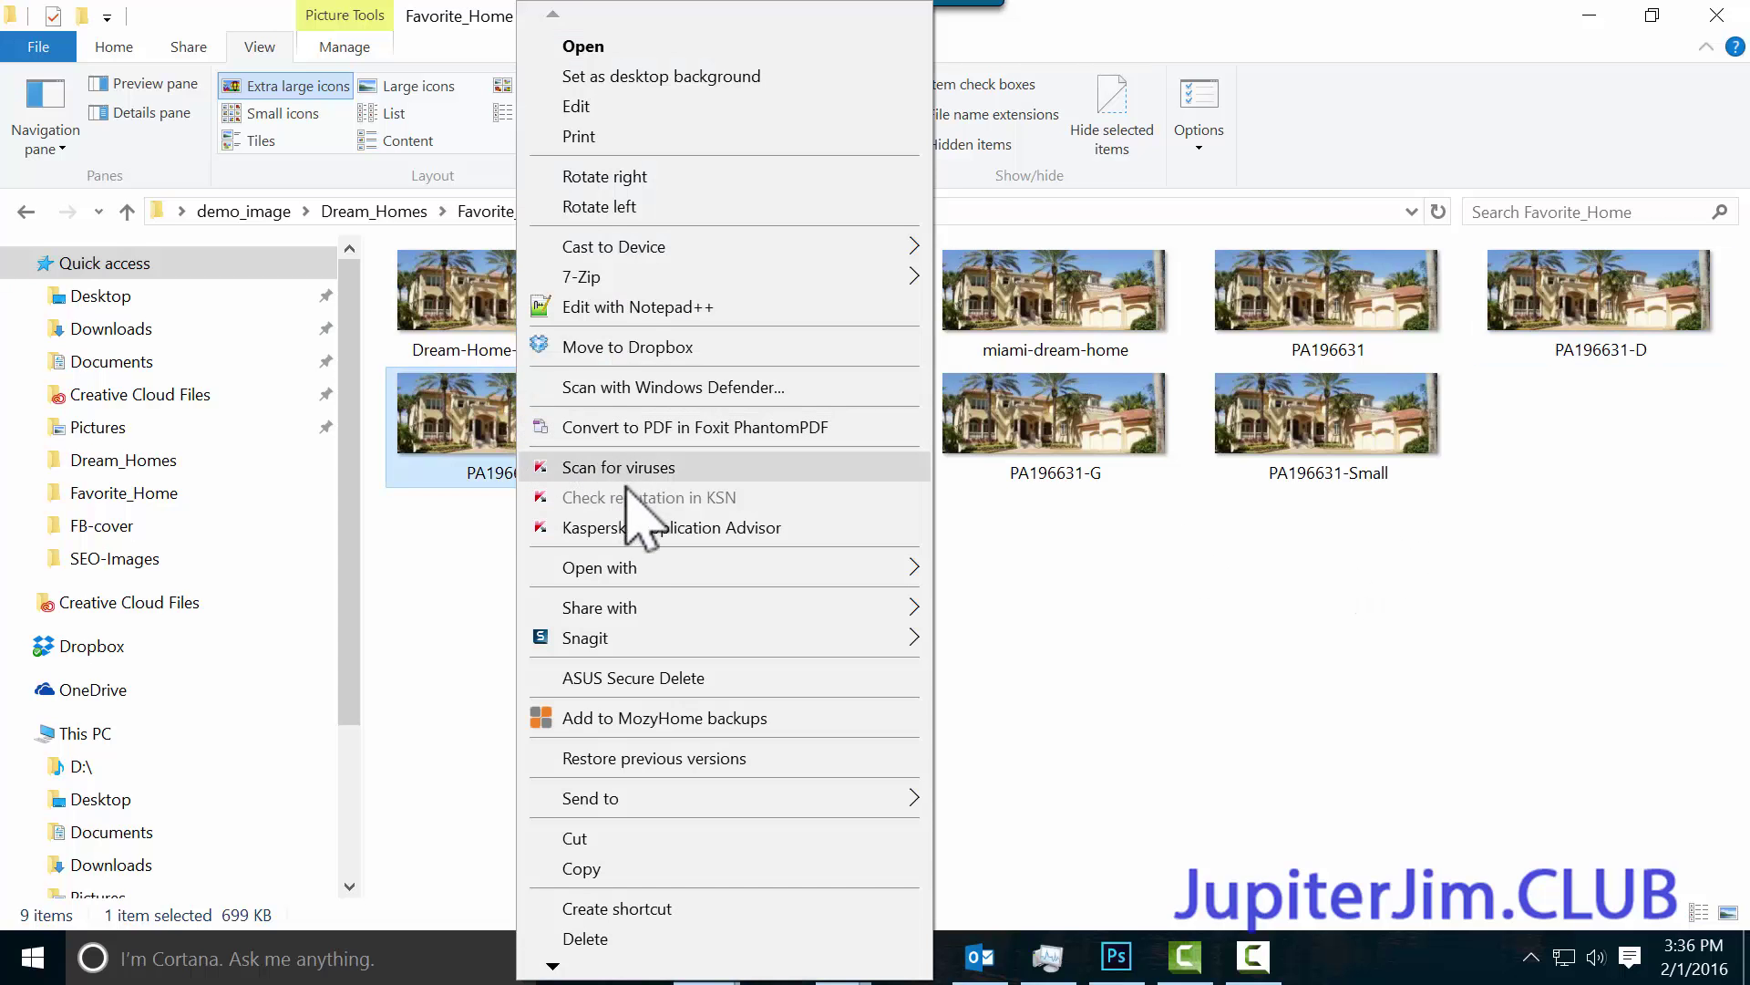
{"action": "mouse_move", "coordinate": [902, 573]}
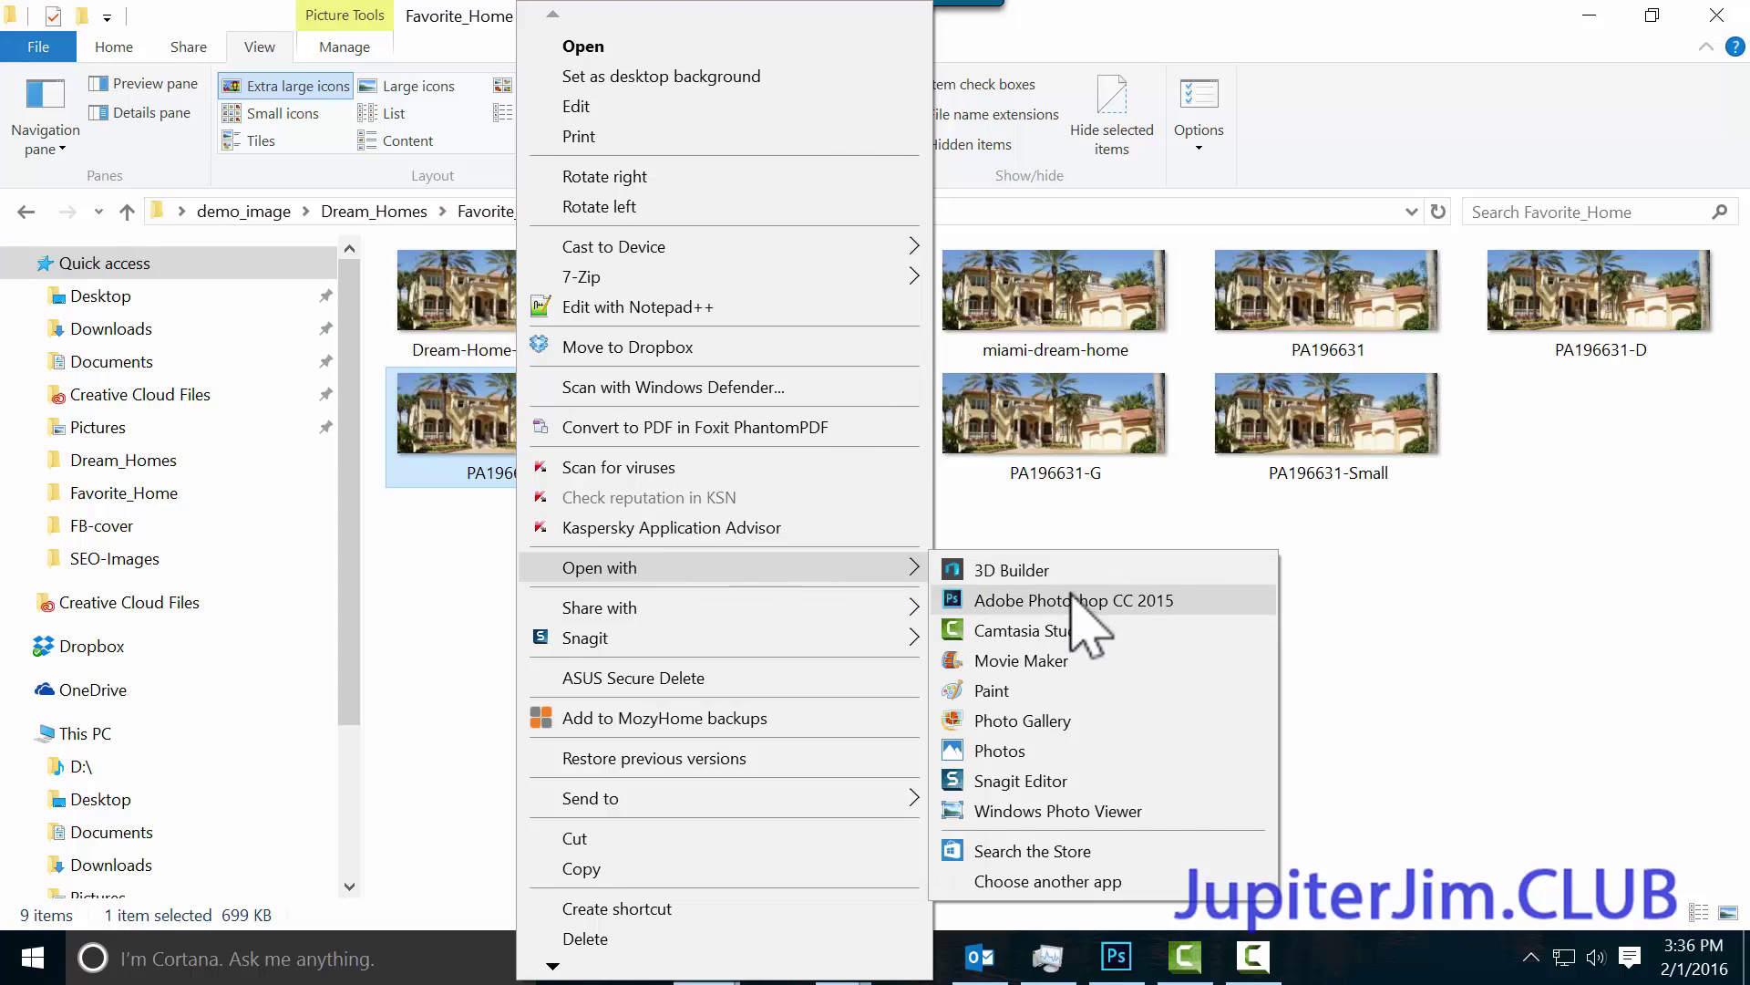
{"action": "left_click", "coordinate": [1072, 595]}
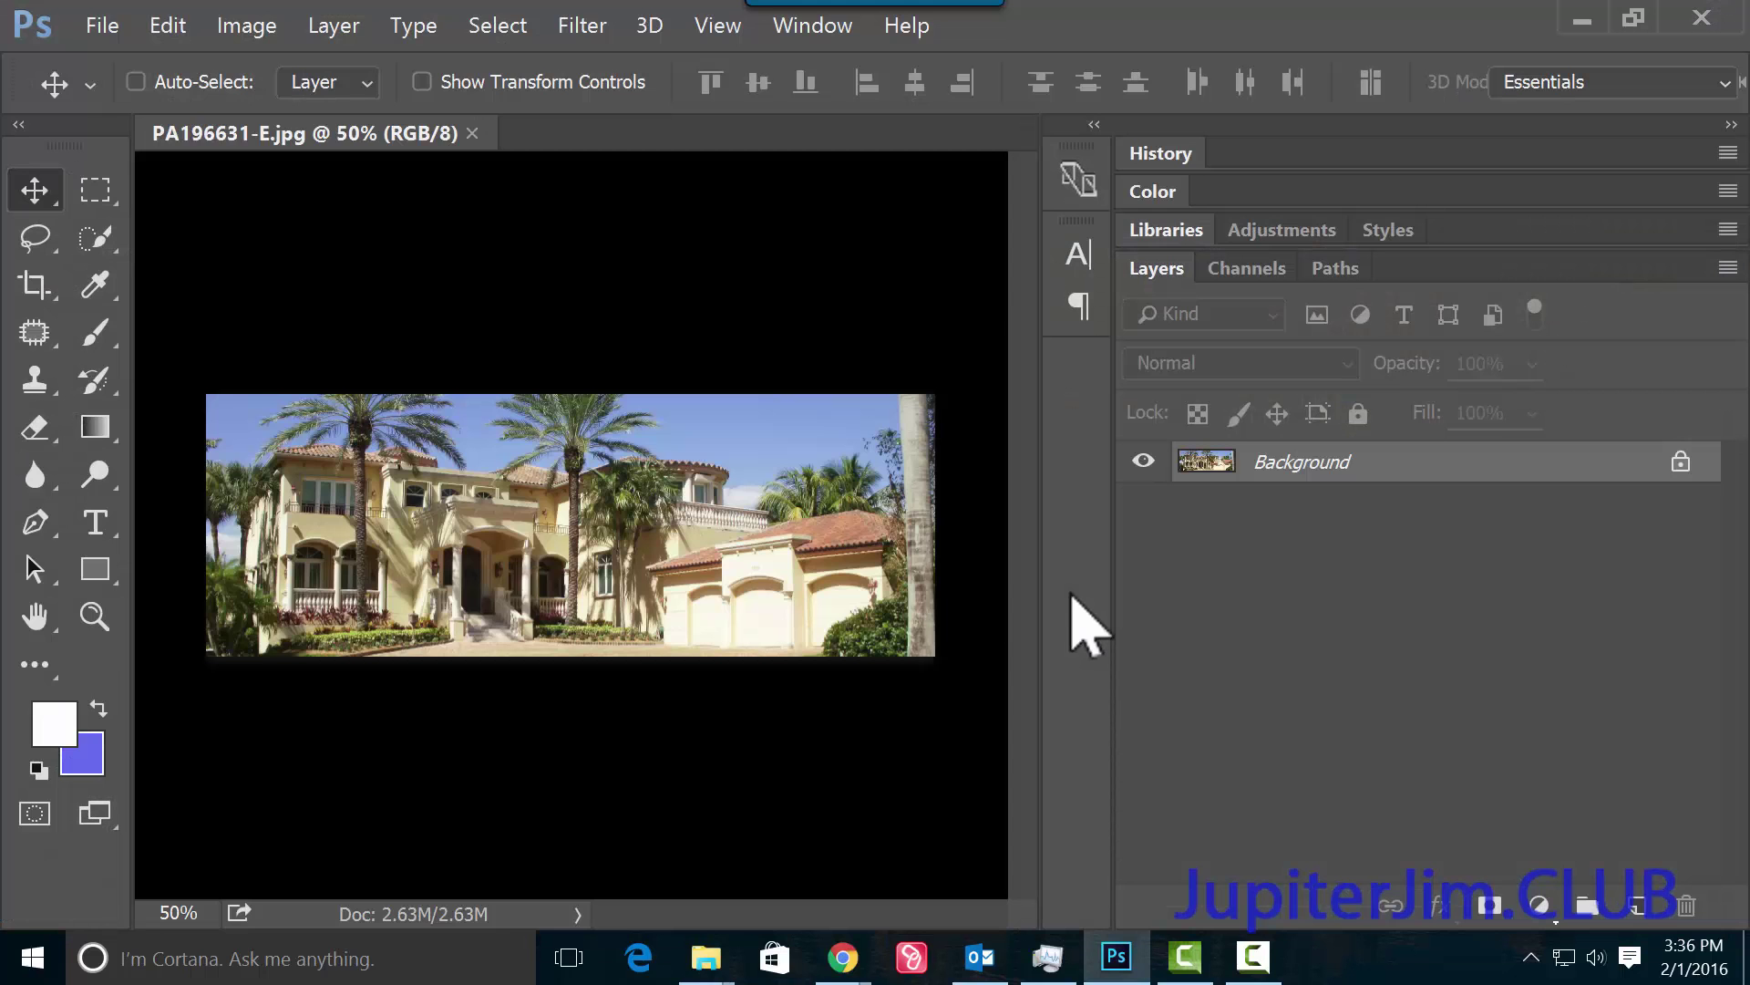
Resize the house photo to a width of 700 pixels, keeping its proportions.
{"action": "left_click", "coordinate": [249, 30]}
{"action": "left_click", "coordinate": [265, 228]}
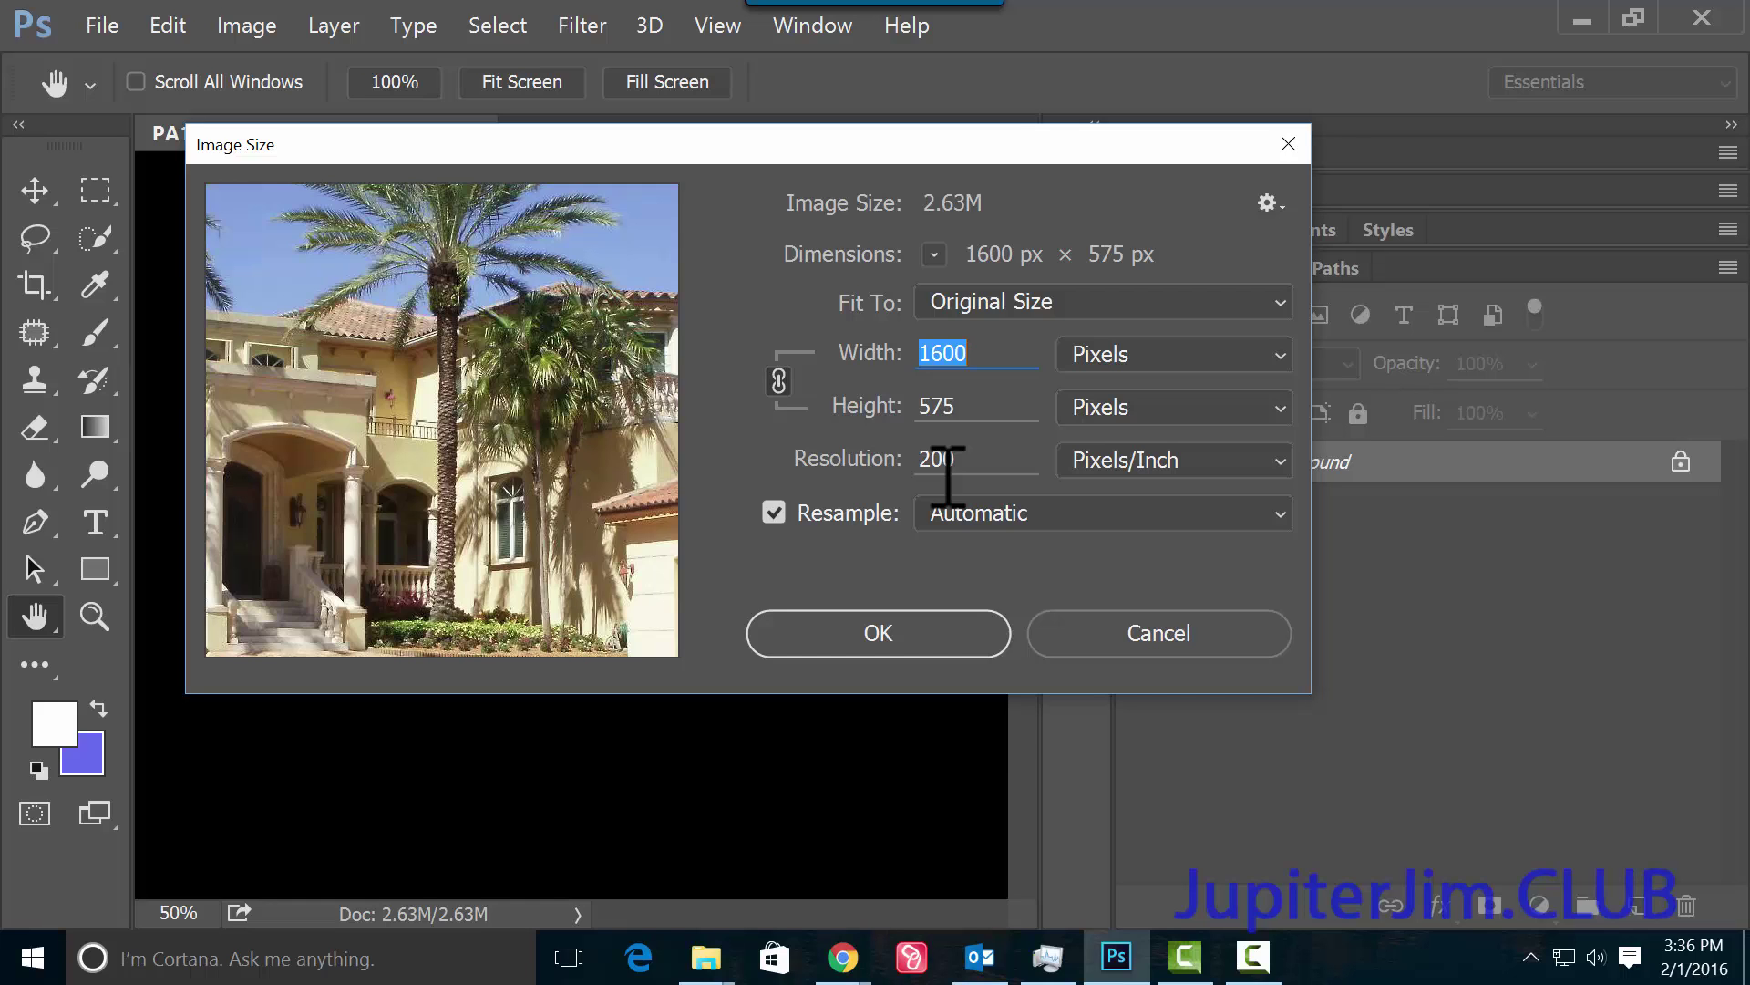
{"action": "key", "text": "BackSpace"}
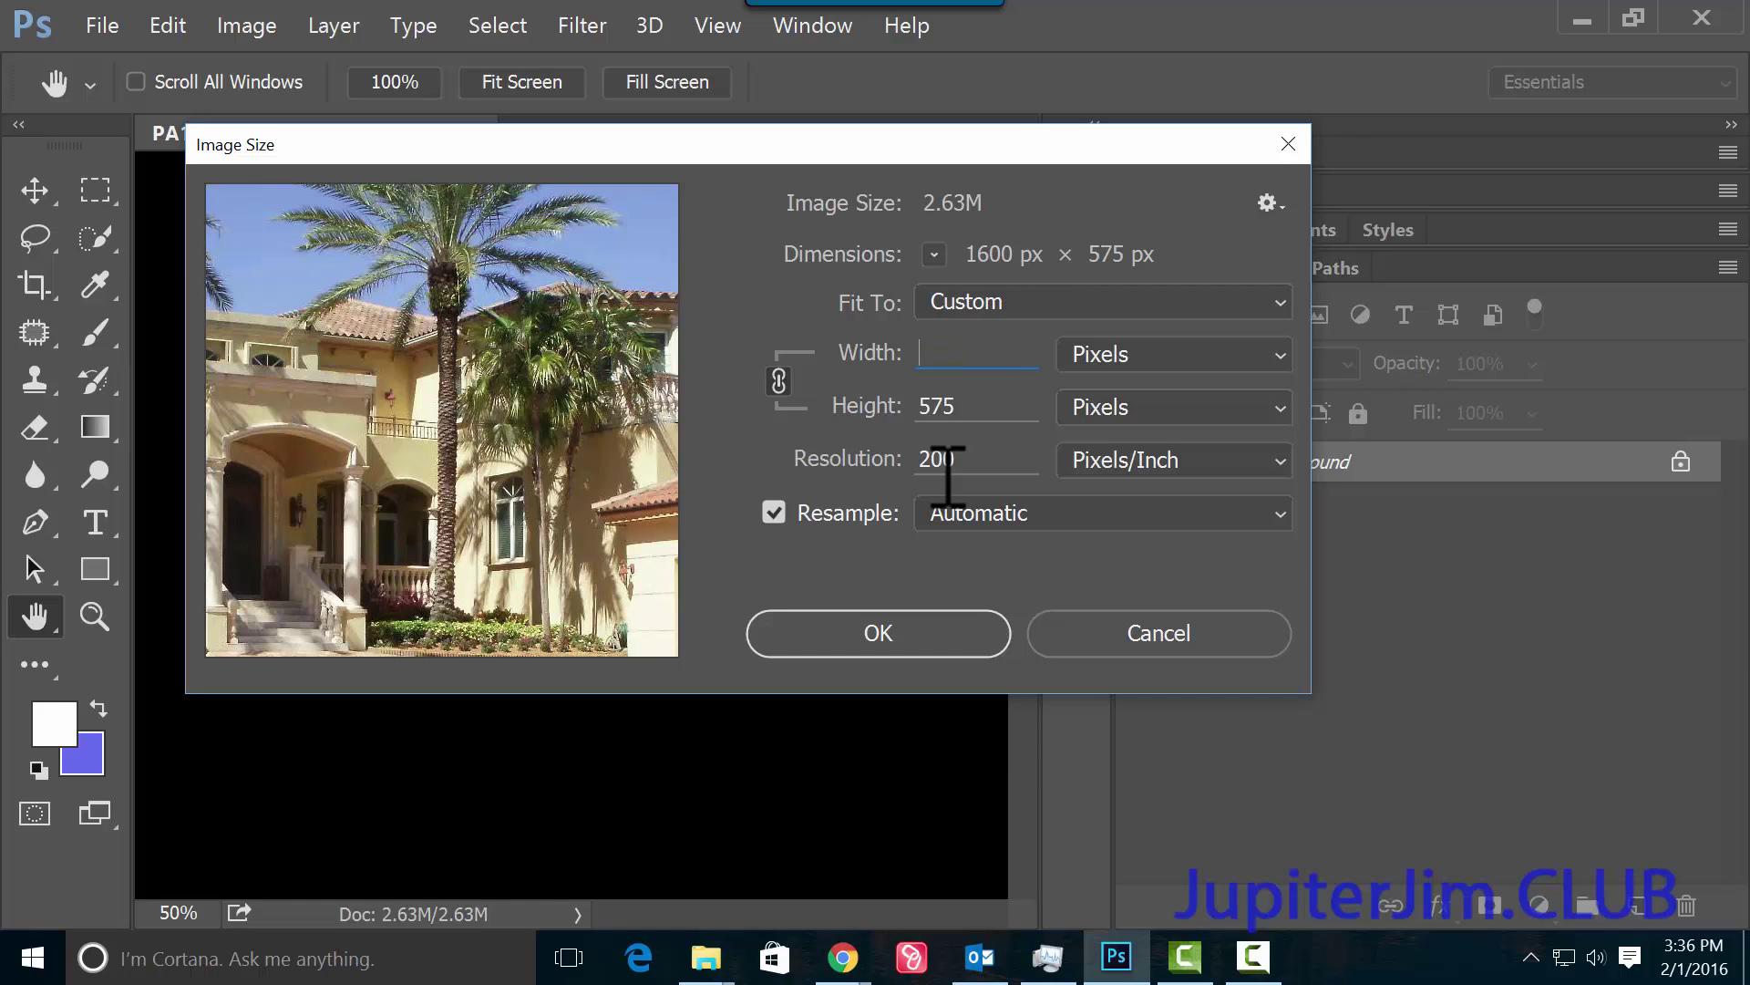
{"action": "type", "text": "700"}
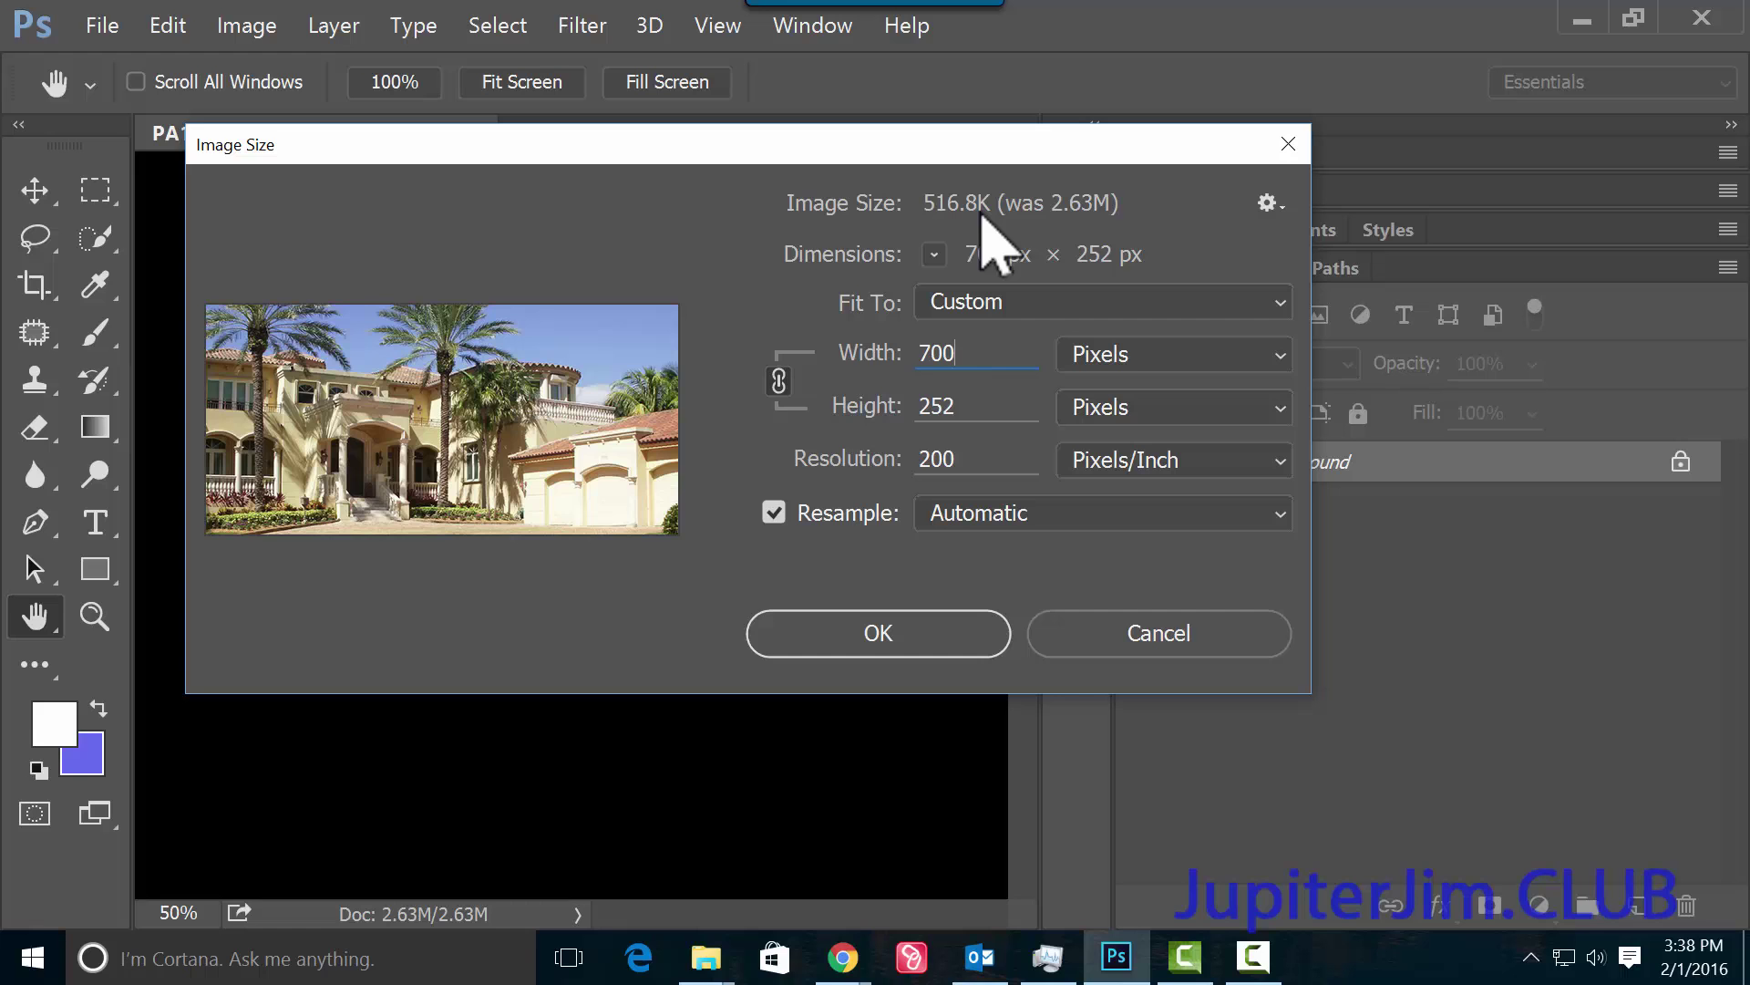
{"action": "left_click", "coordinate": [878, 636]}
Start saving the resized photo as a separate JPEG in Favorite_Home, entering the file name miami-dream-home-yellow.
{"action": "left_click", "coordinate": [104, 25]}
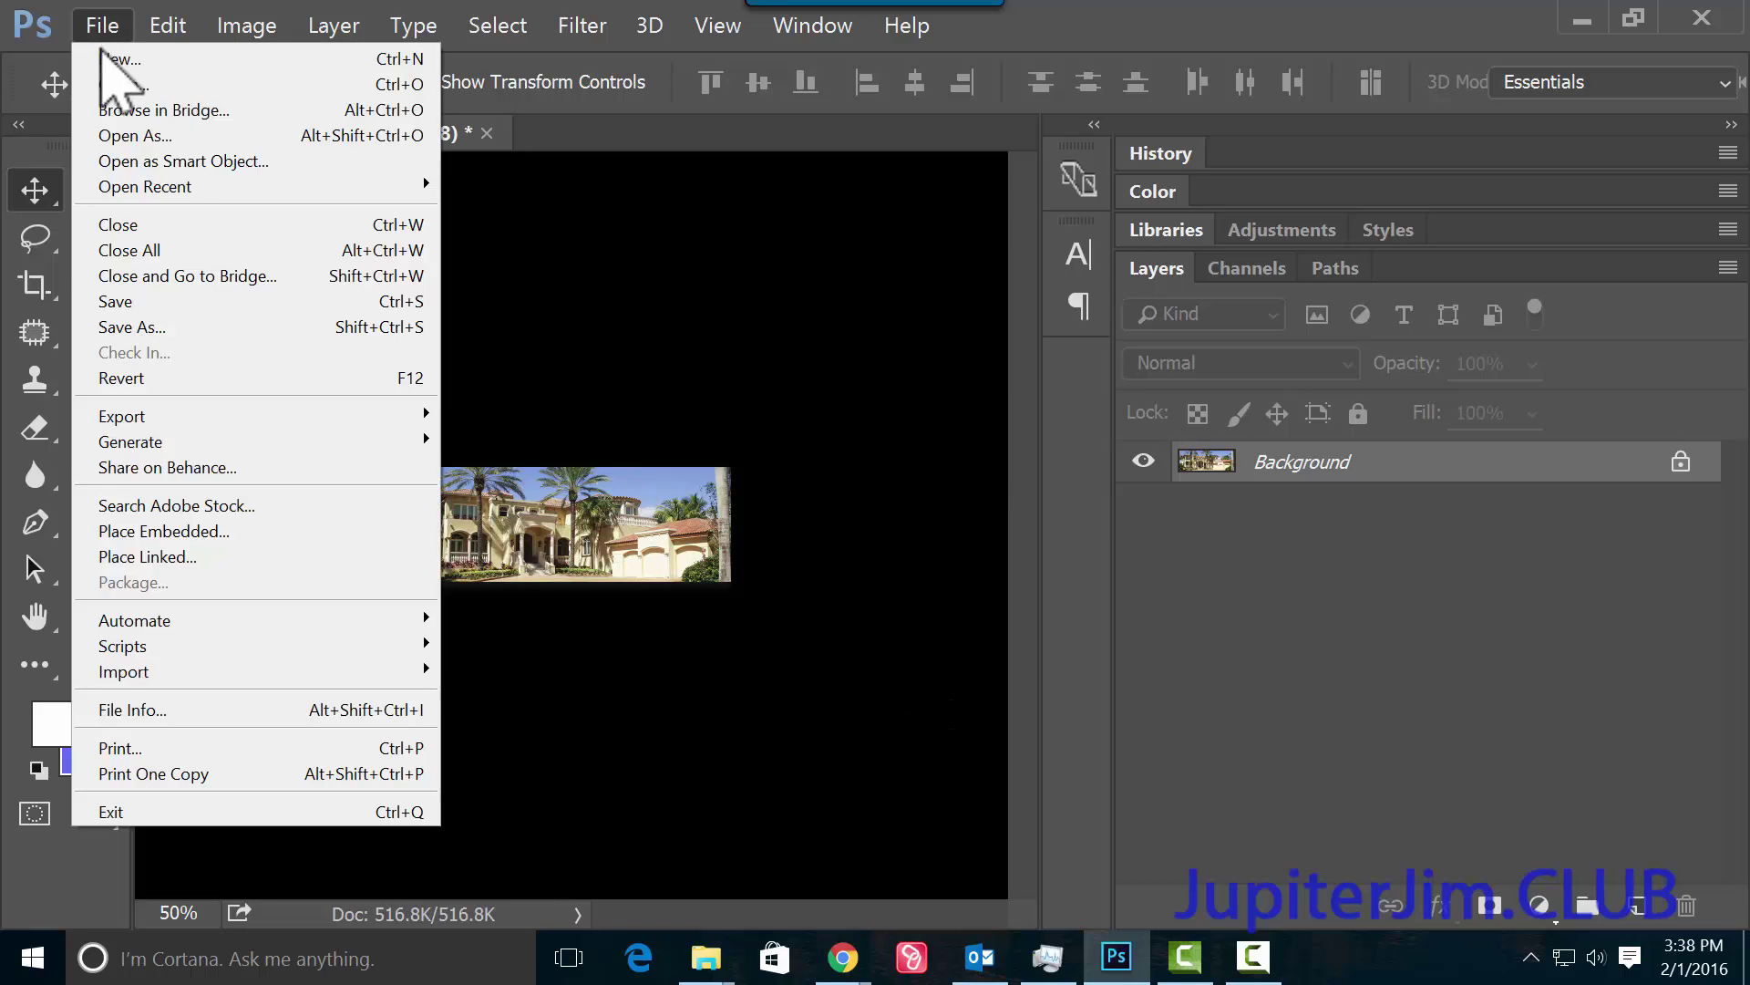
{"action": "left_click", "coordinate": [128, 328]}
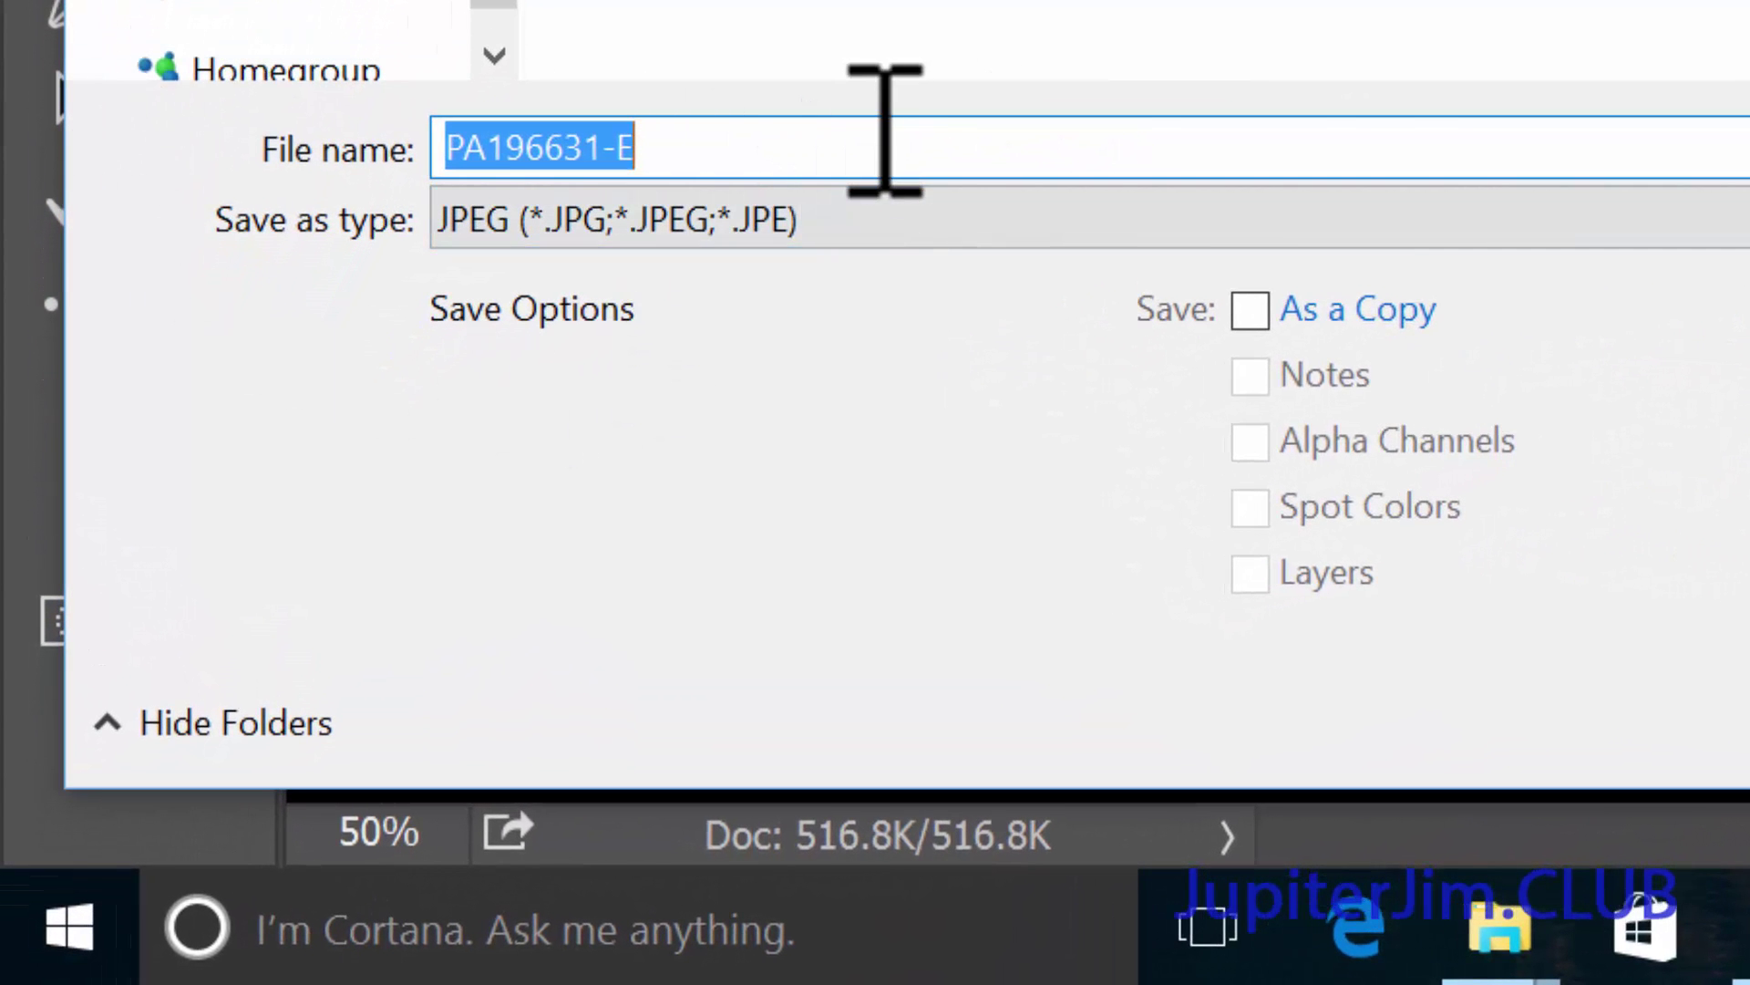
{"action": "key", "text": "BackSpace"}
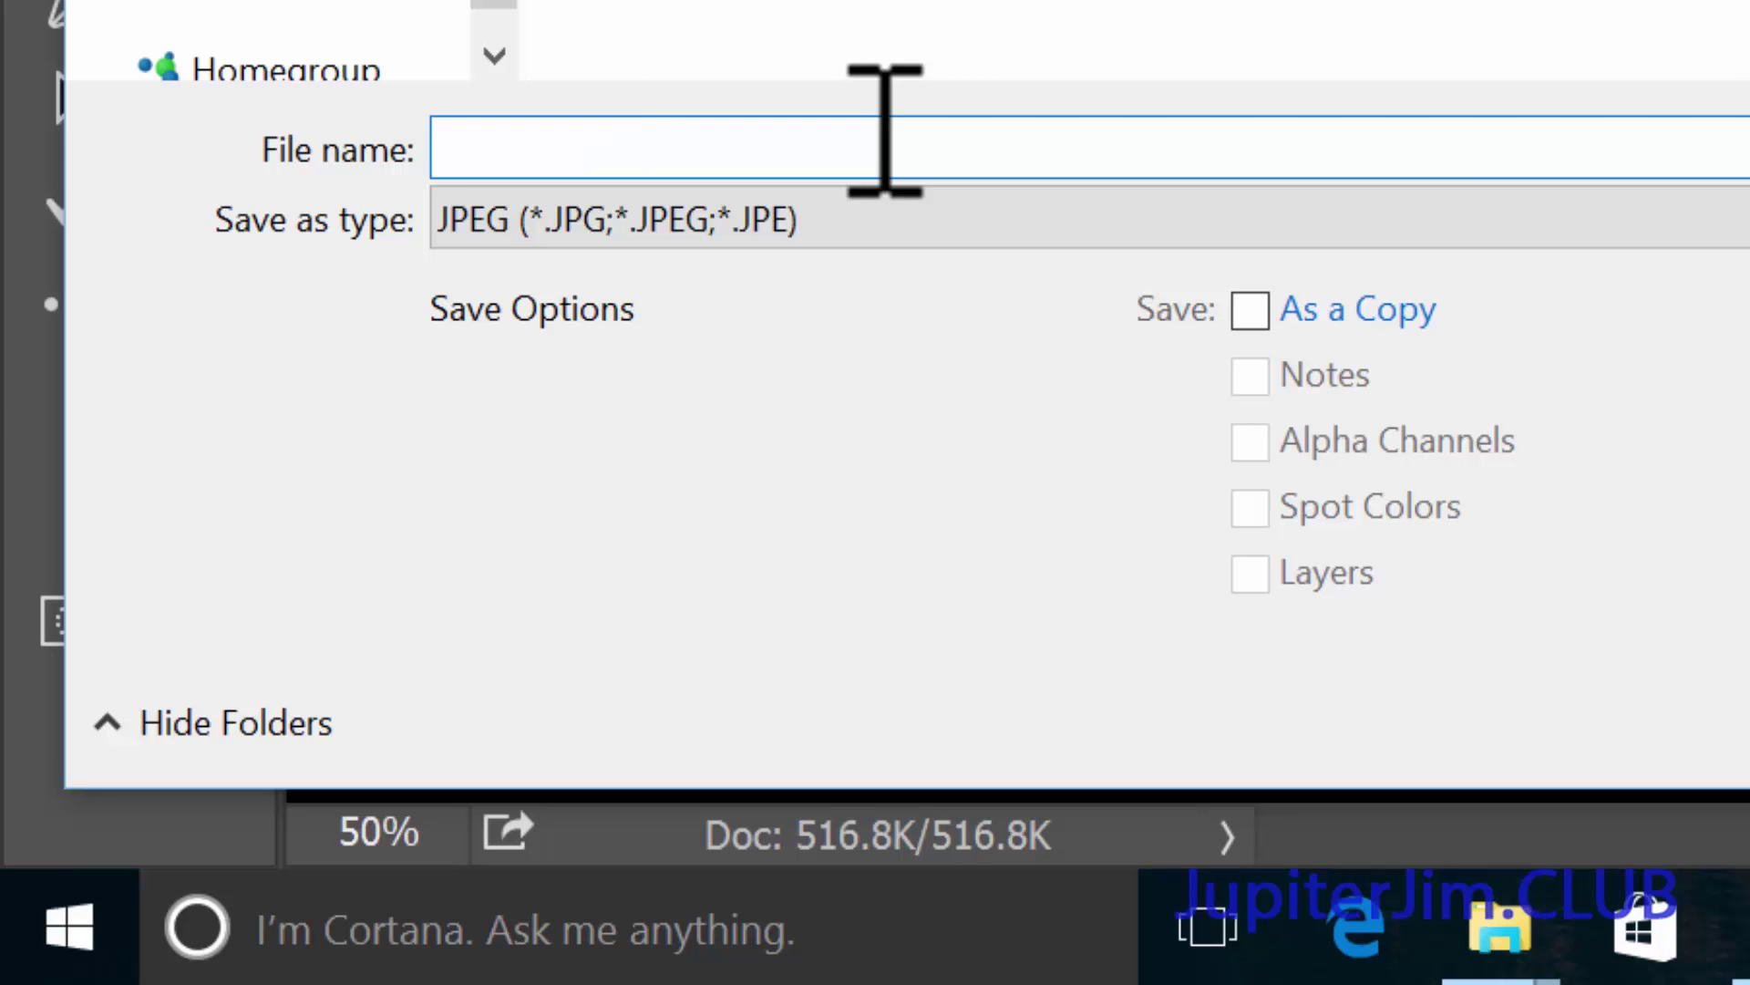
{"action": "type", "text": "miami"}
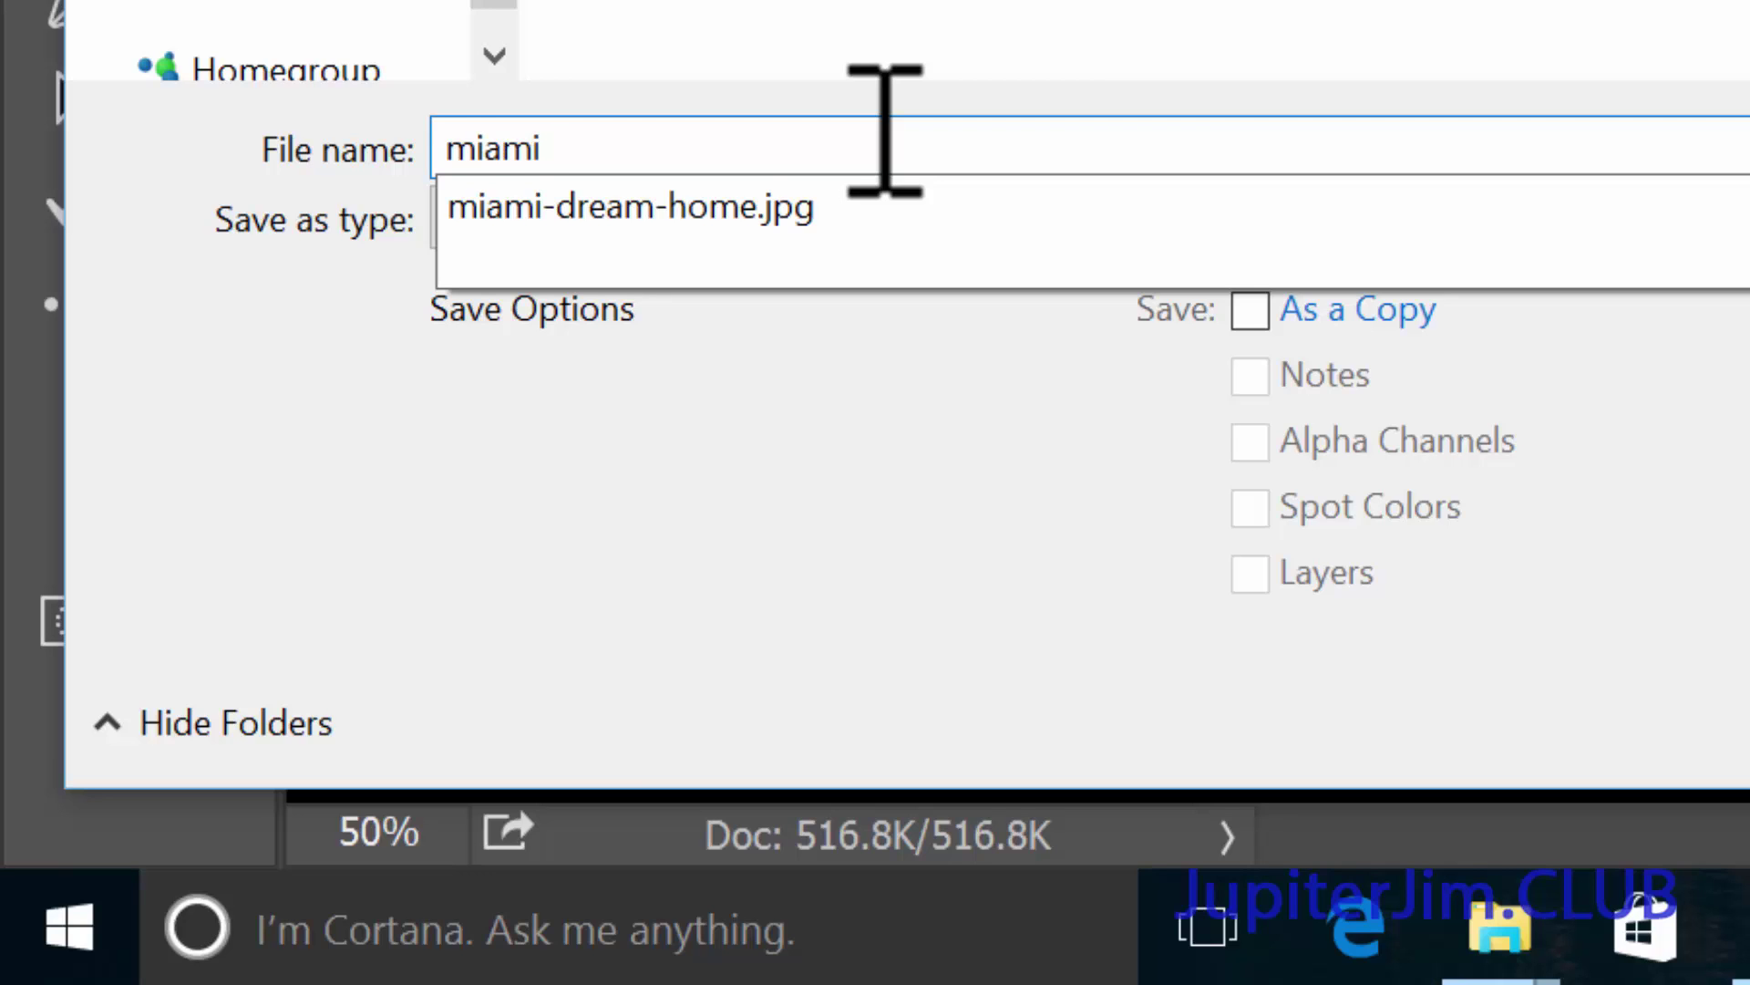
{"action": "type", "text": "-dream-"}
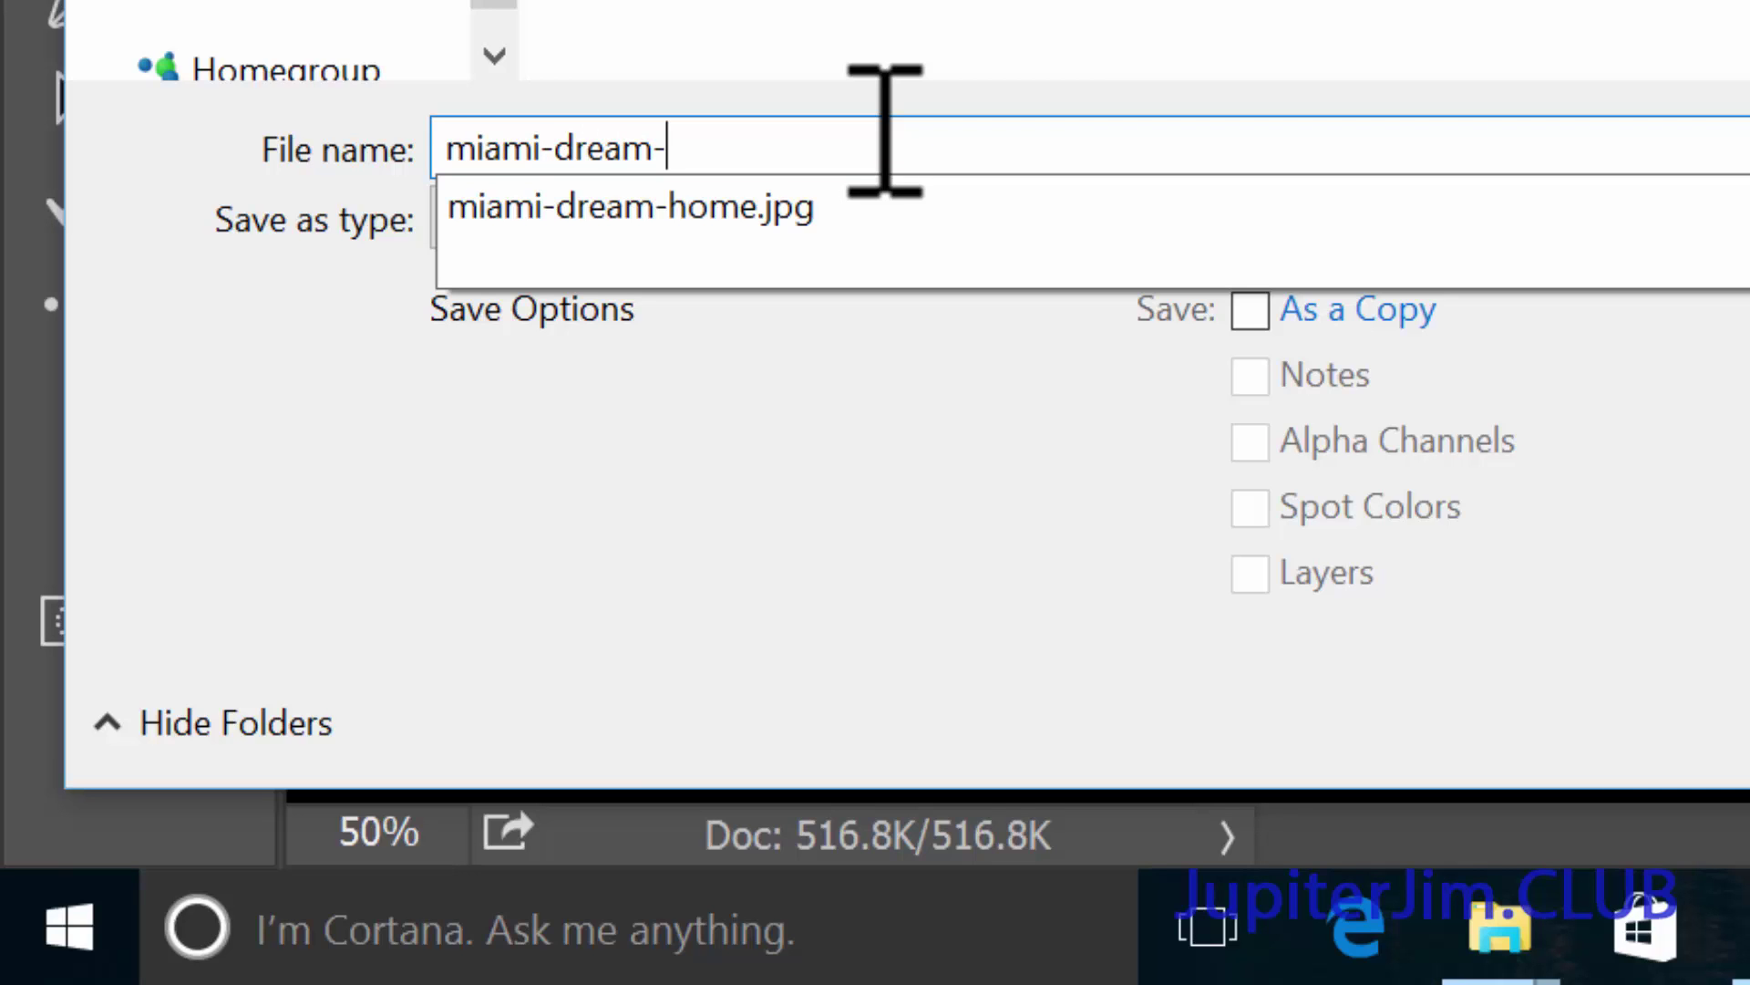
{"action": "type", "text": "home-yell"}
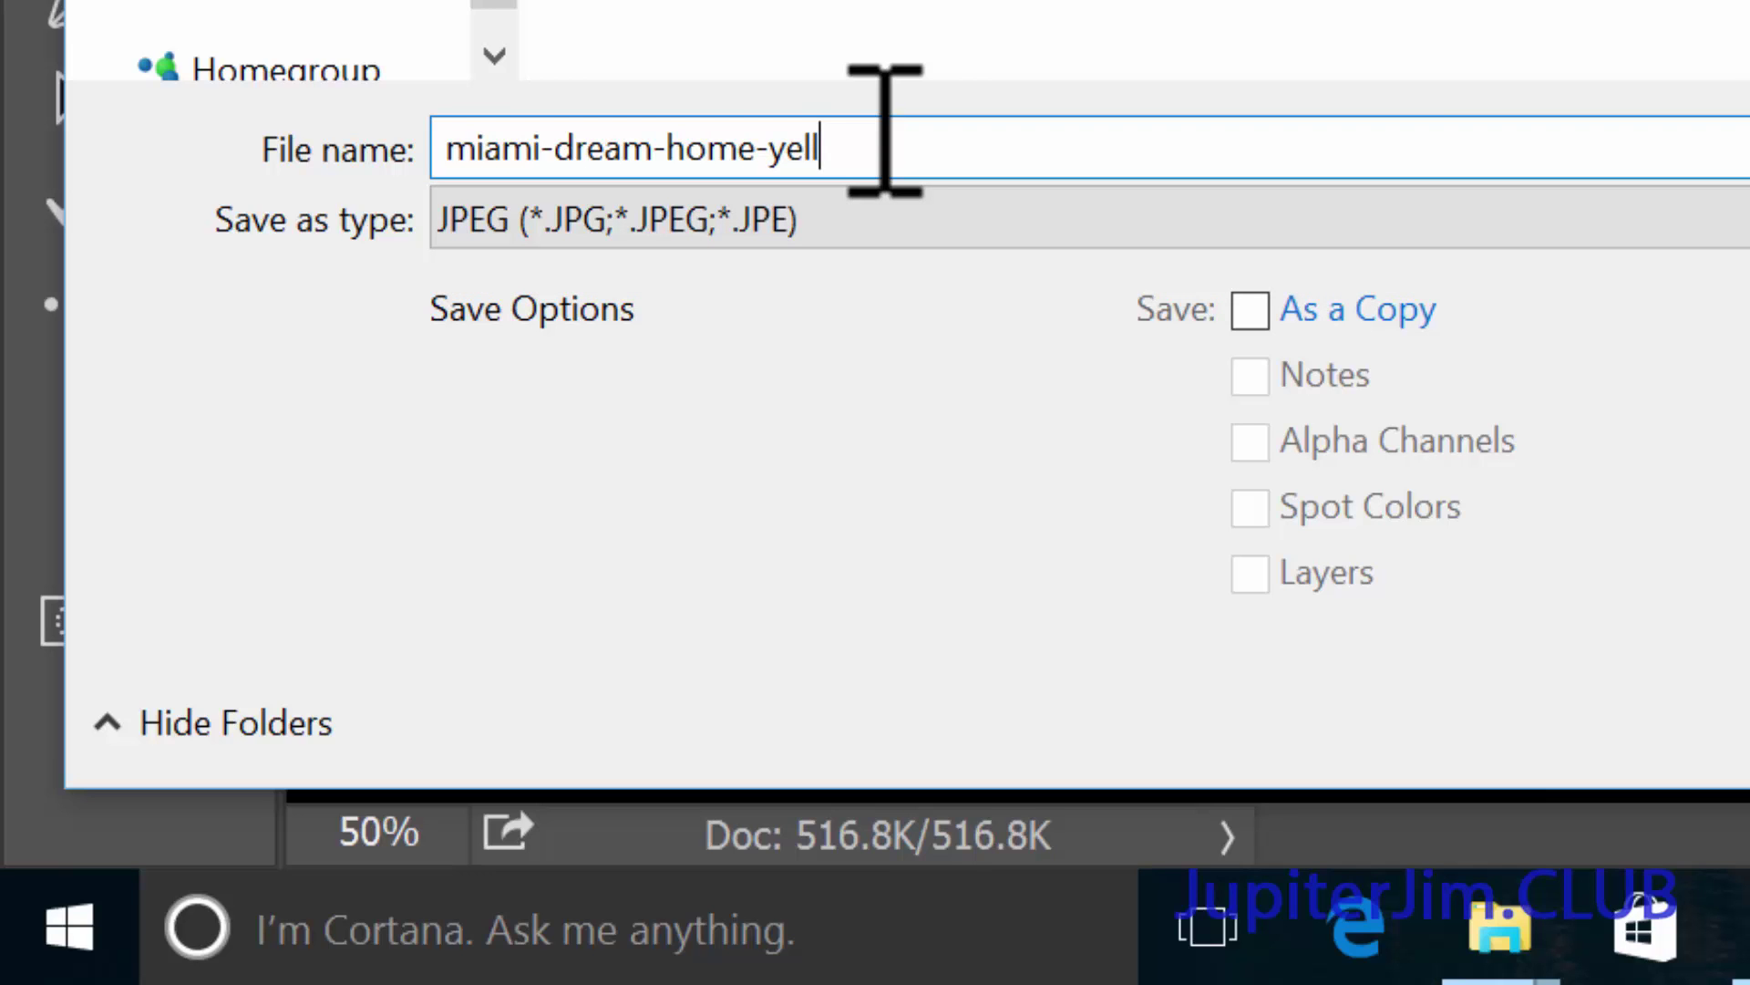
{"action": "type", "text": "ow"}
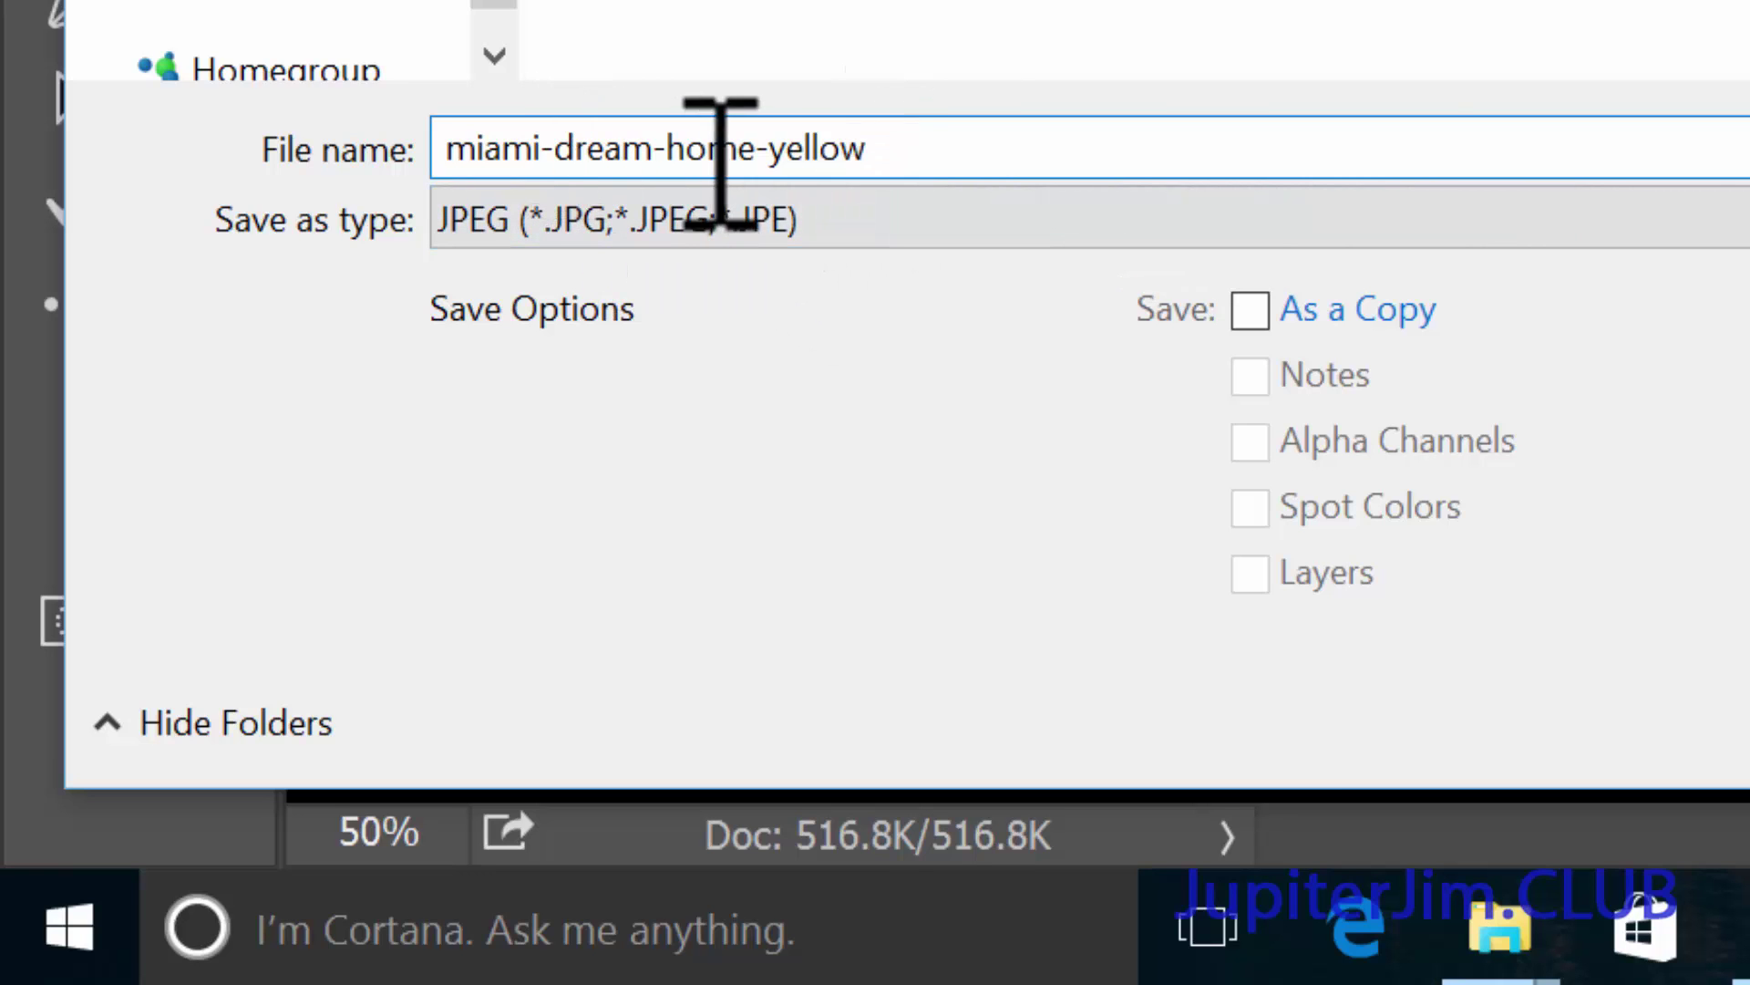
Try an underscore in place of the hyphen before "yellow" in the file name, and restore the hyphen.
{"action": "left_click", "coordinate": [772, 153]}
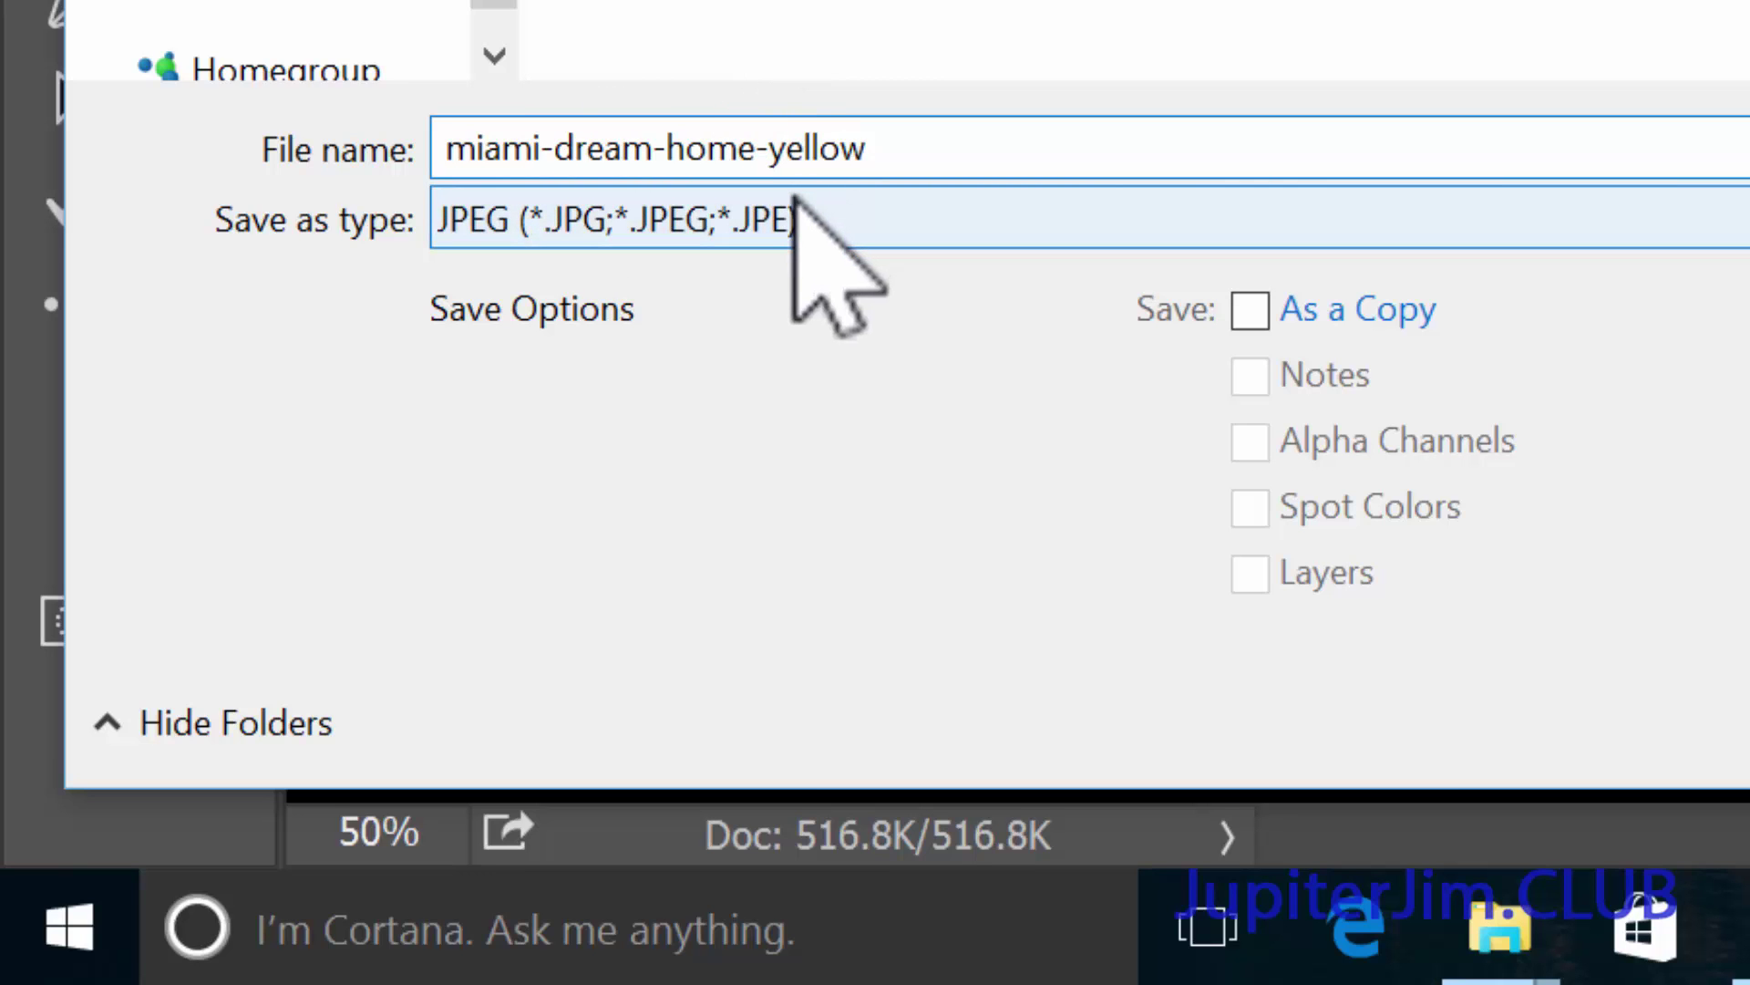
{"action": "key", "text": "BackSpace"}
{"action": "type", "text": "_"}
{"action": "key", "text": "BackSpace"}
{"action": "type", "text": "-"}
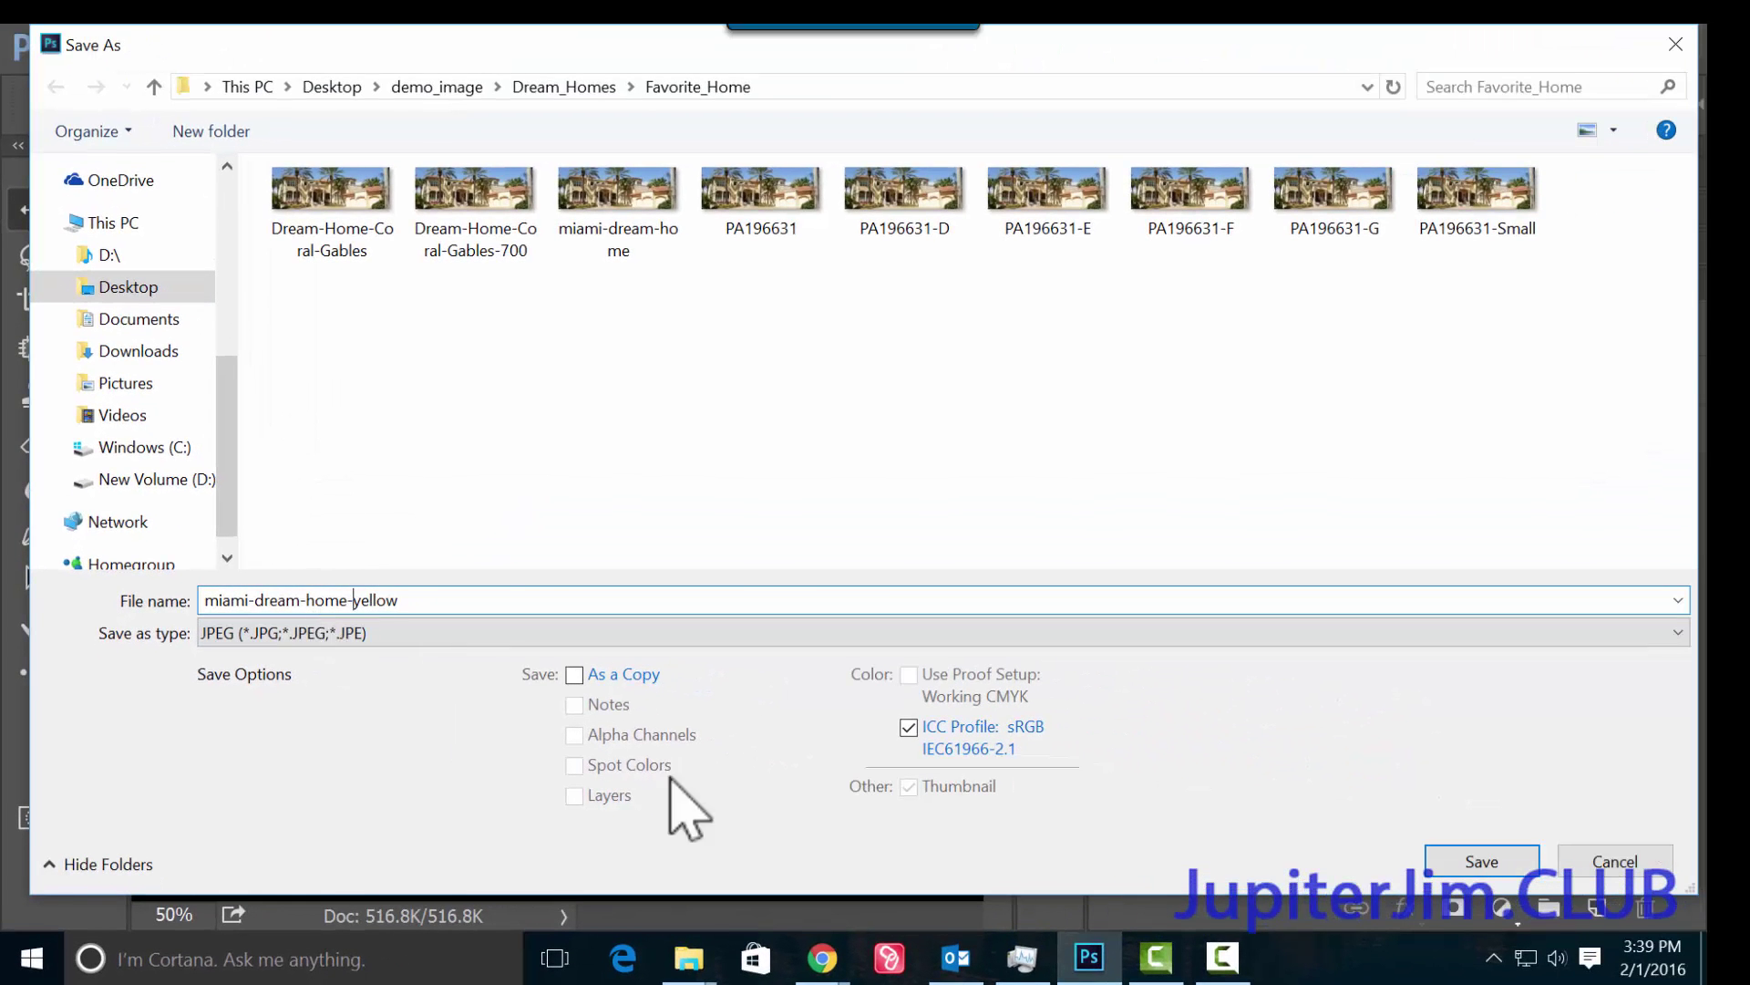
Save the JPEG at Maximum quality 12 with the Baseline ("Standard") format, and minimize Photoshop and the folder window.
{"action": "left_click", "coordinate": [1484, 866]}
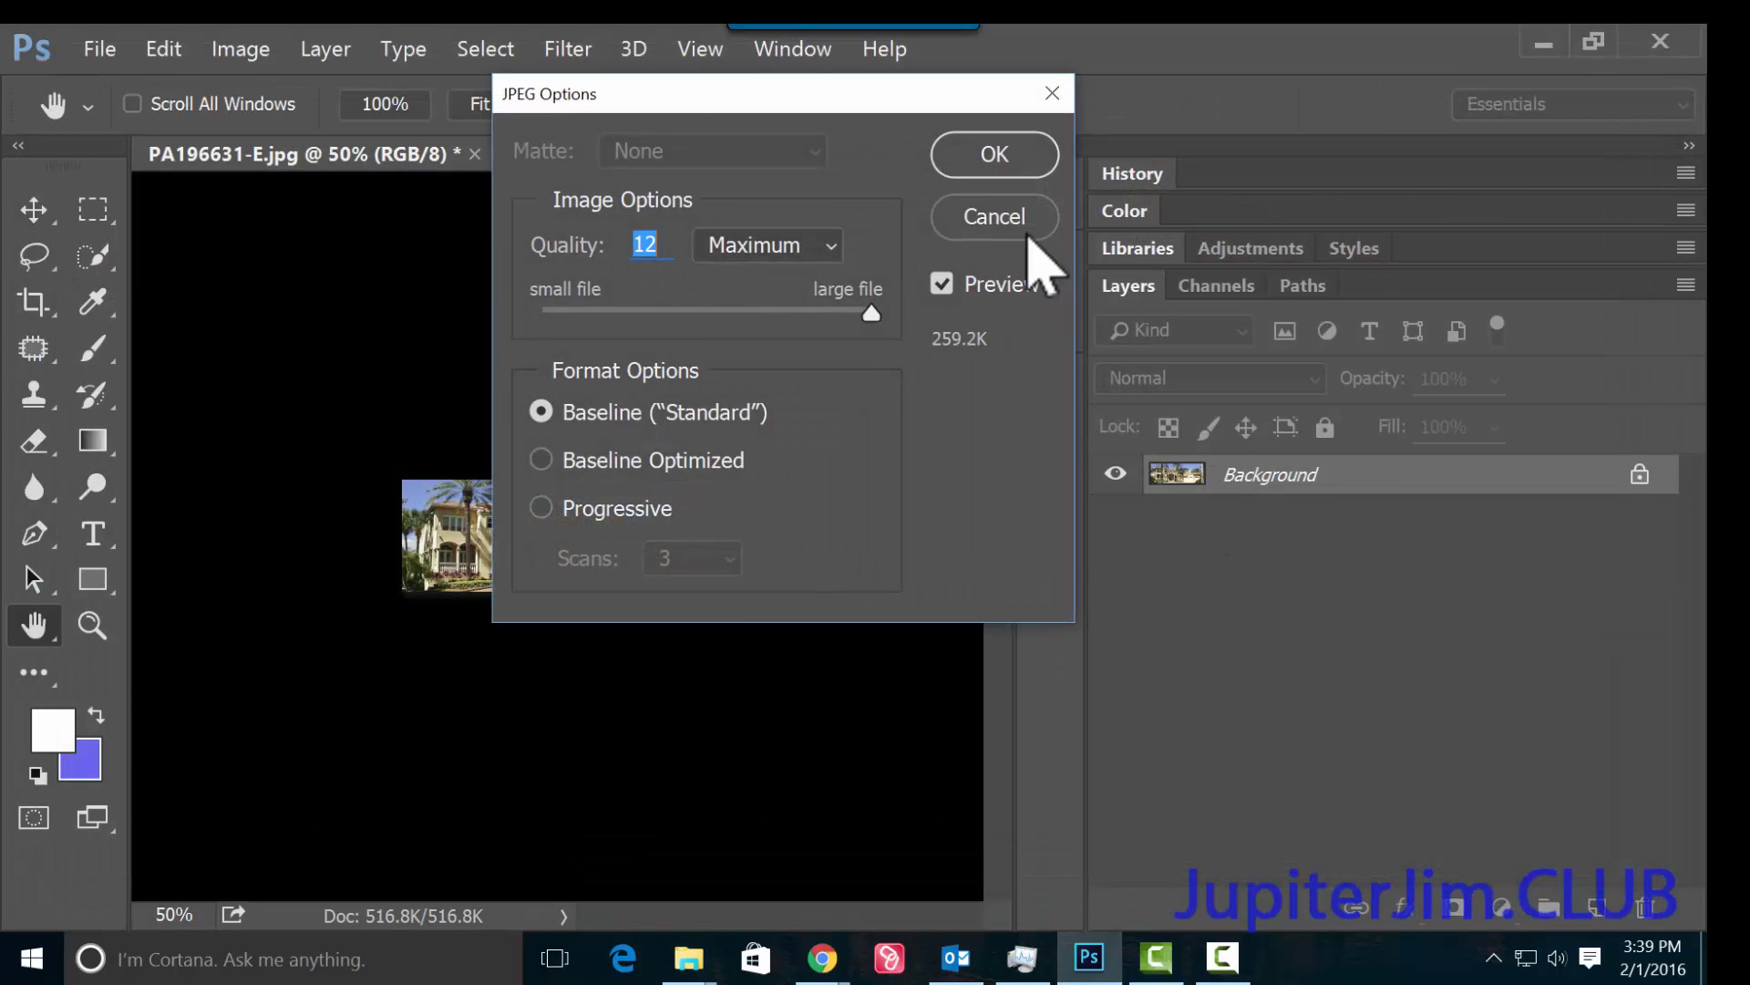
{"action": "left_click", "coordinate": [998, 159]}
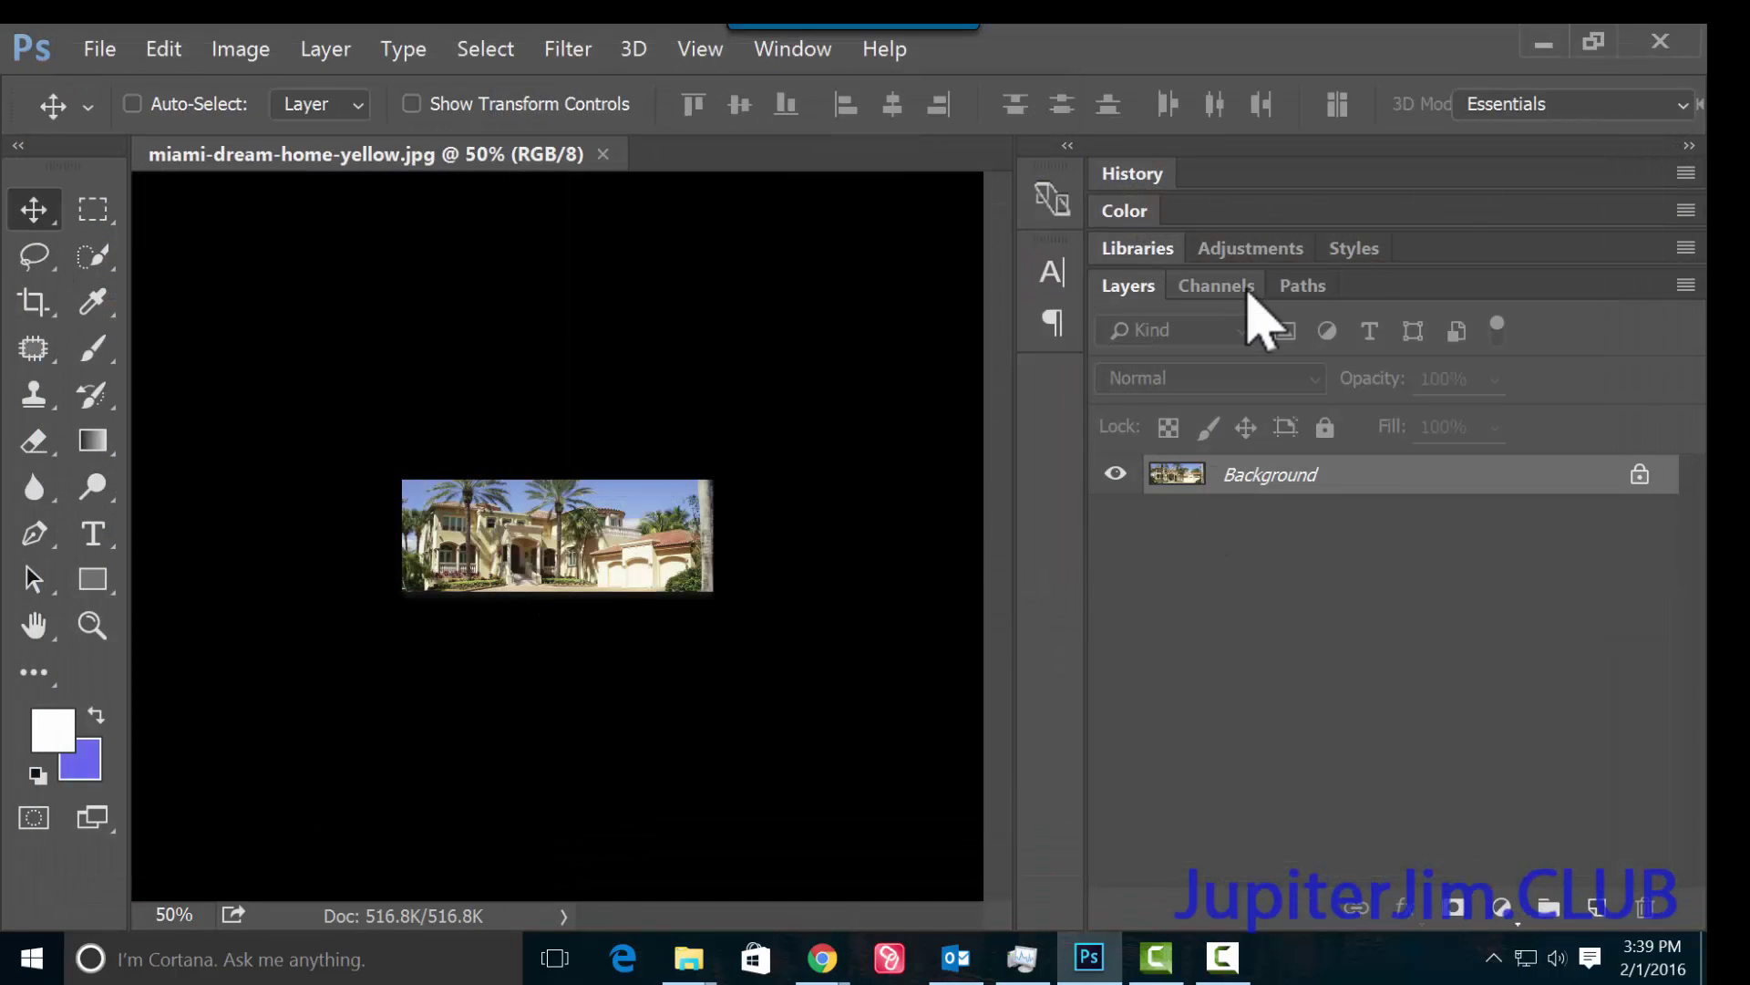
{"action": "left_click", "coordinate": [1544, 46]}
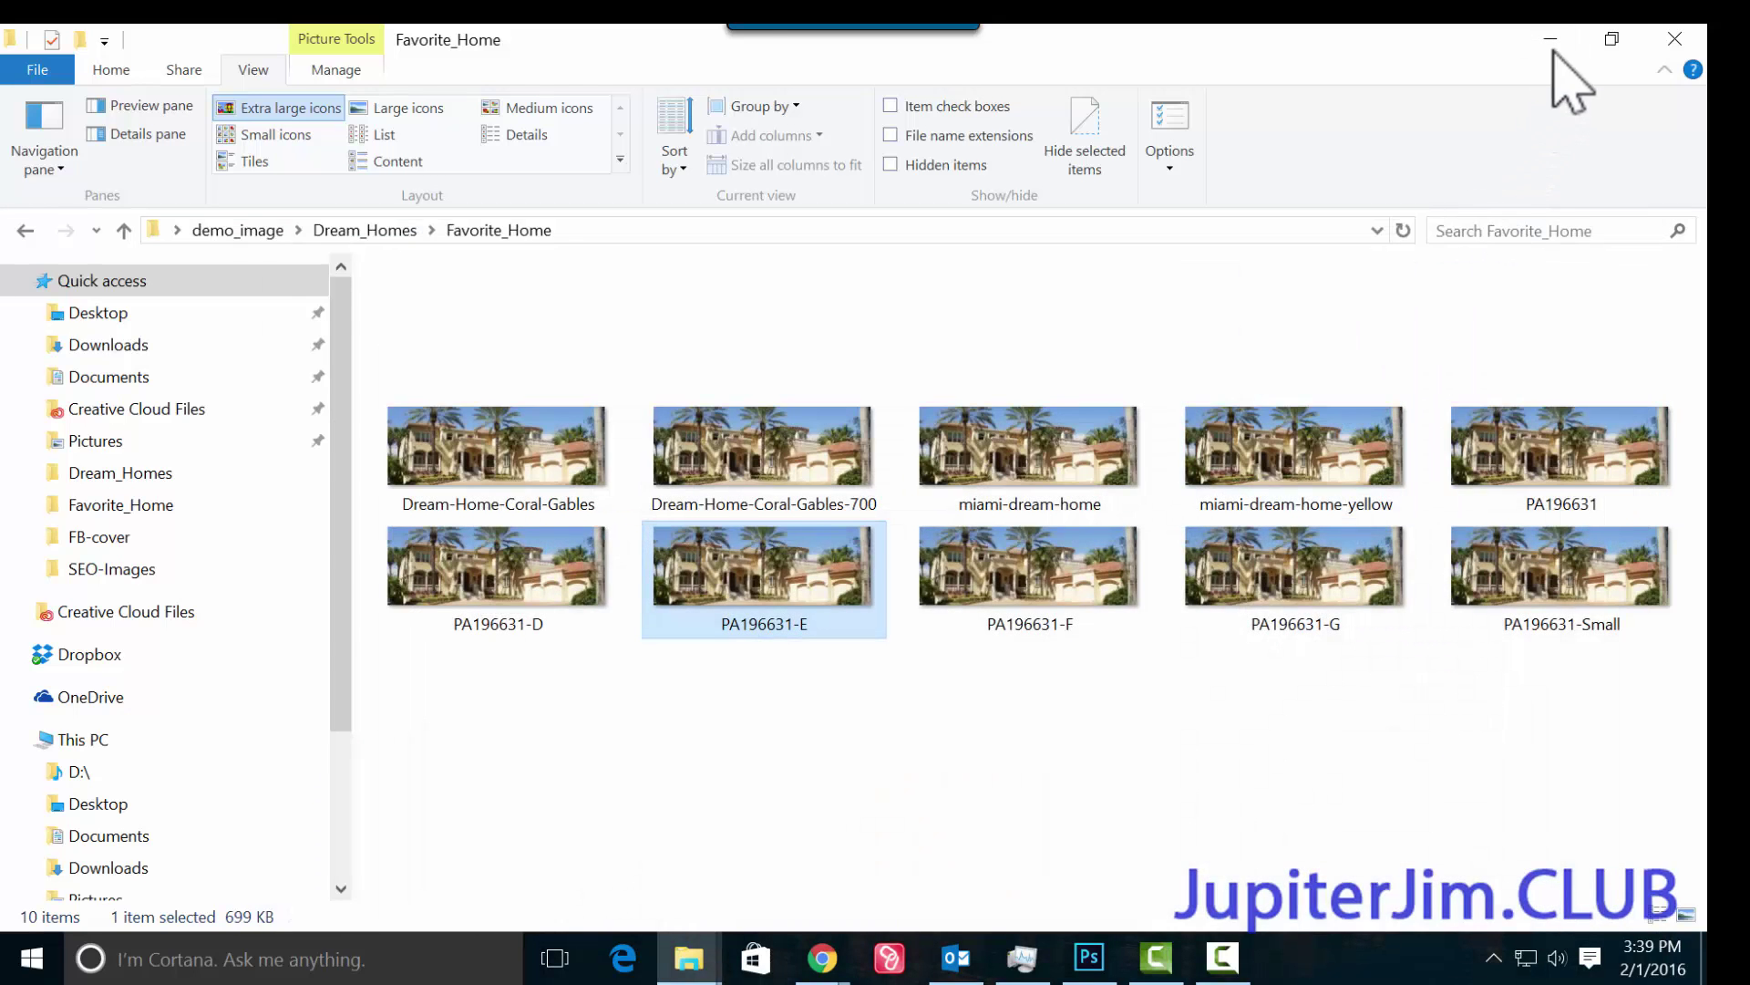
{"action": "left_click", "coordinate": [1553, 37]}
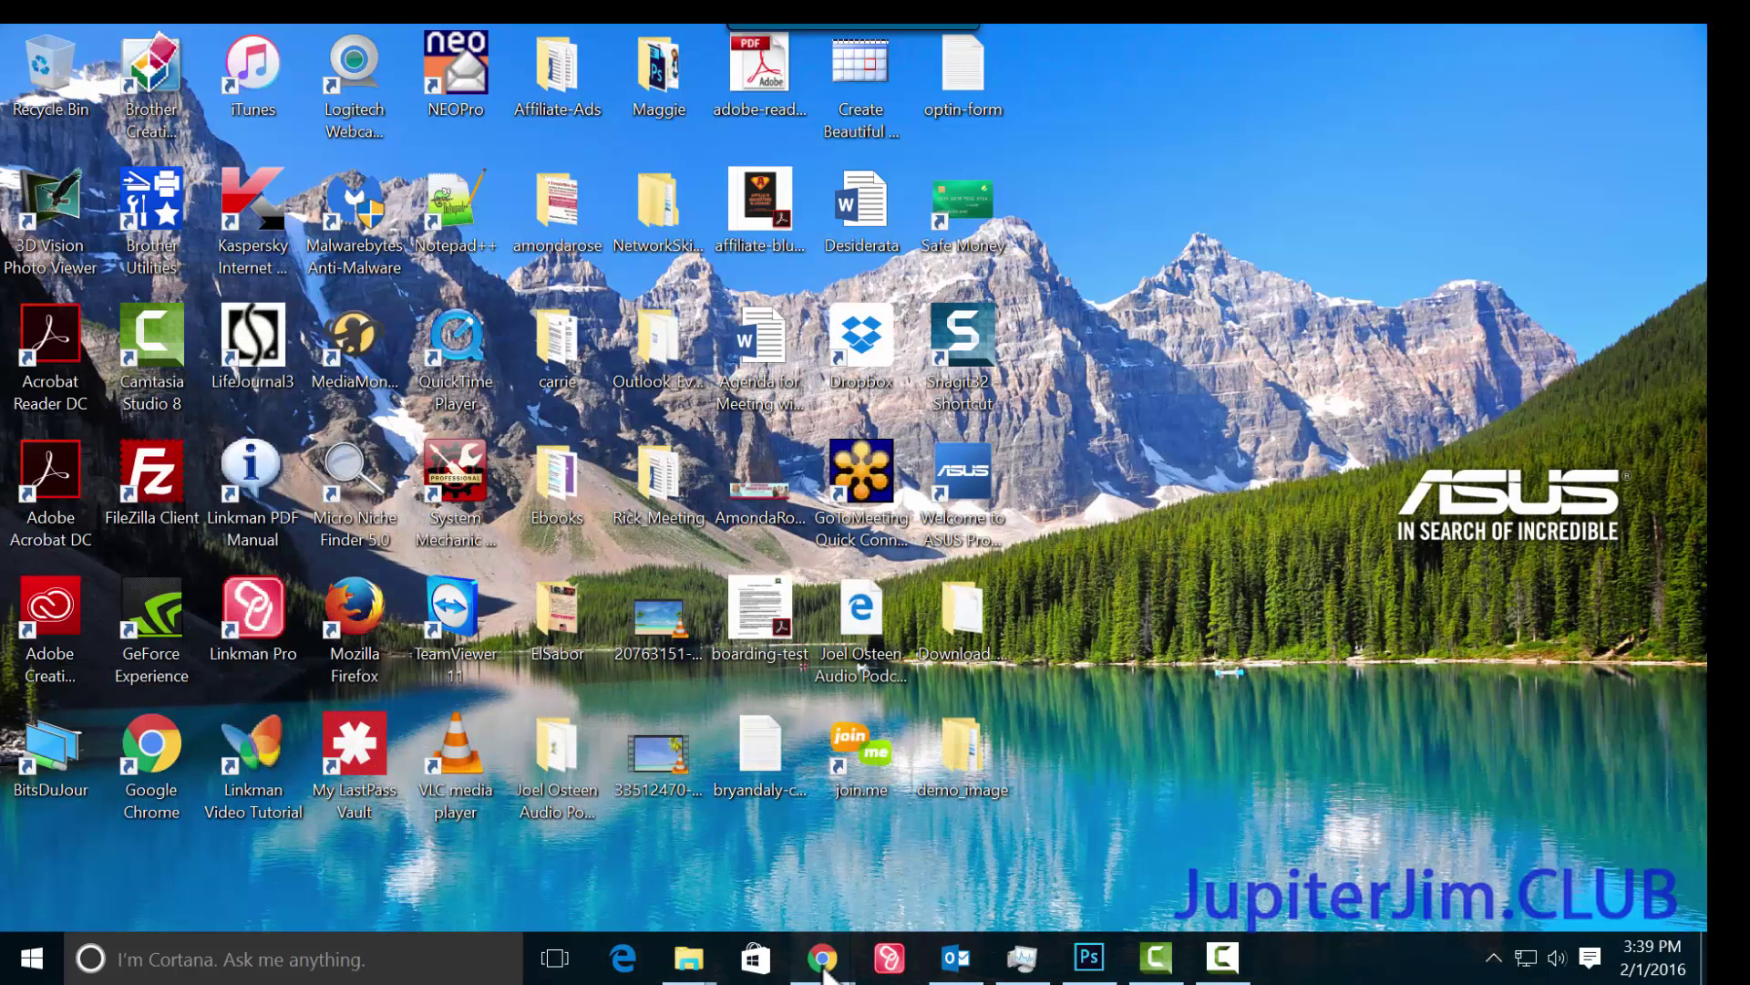
Switch to Chrome and reopen the "Dream Homes" post for editing, adding an empty line above the first paragraph for the photo.
{"action": "mouse_move", "coordinate": [843, 928]}
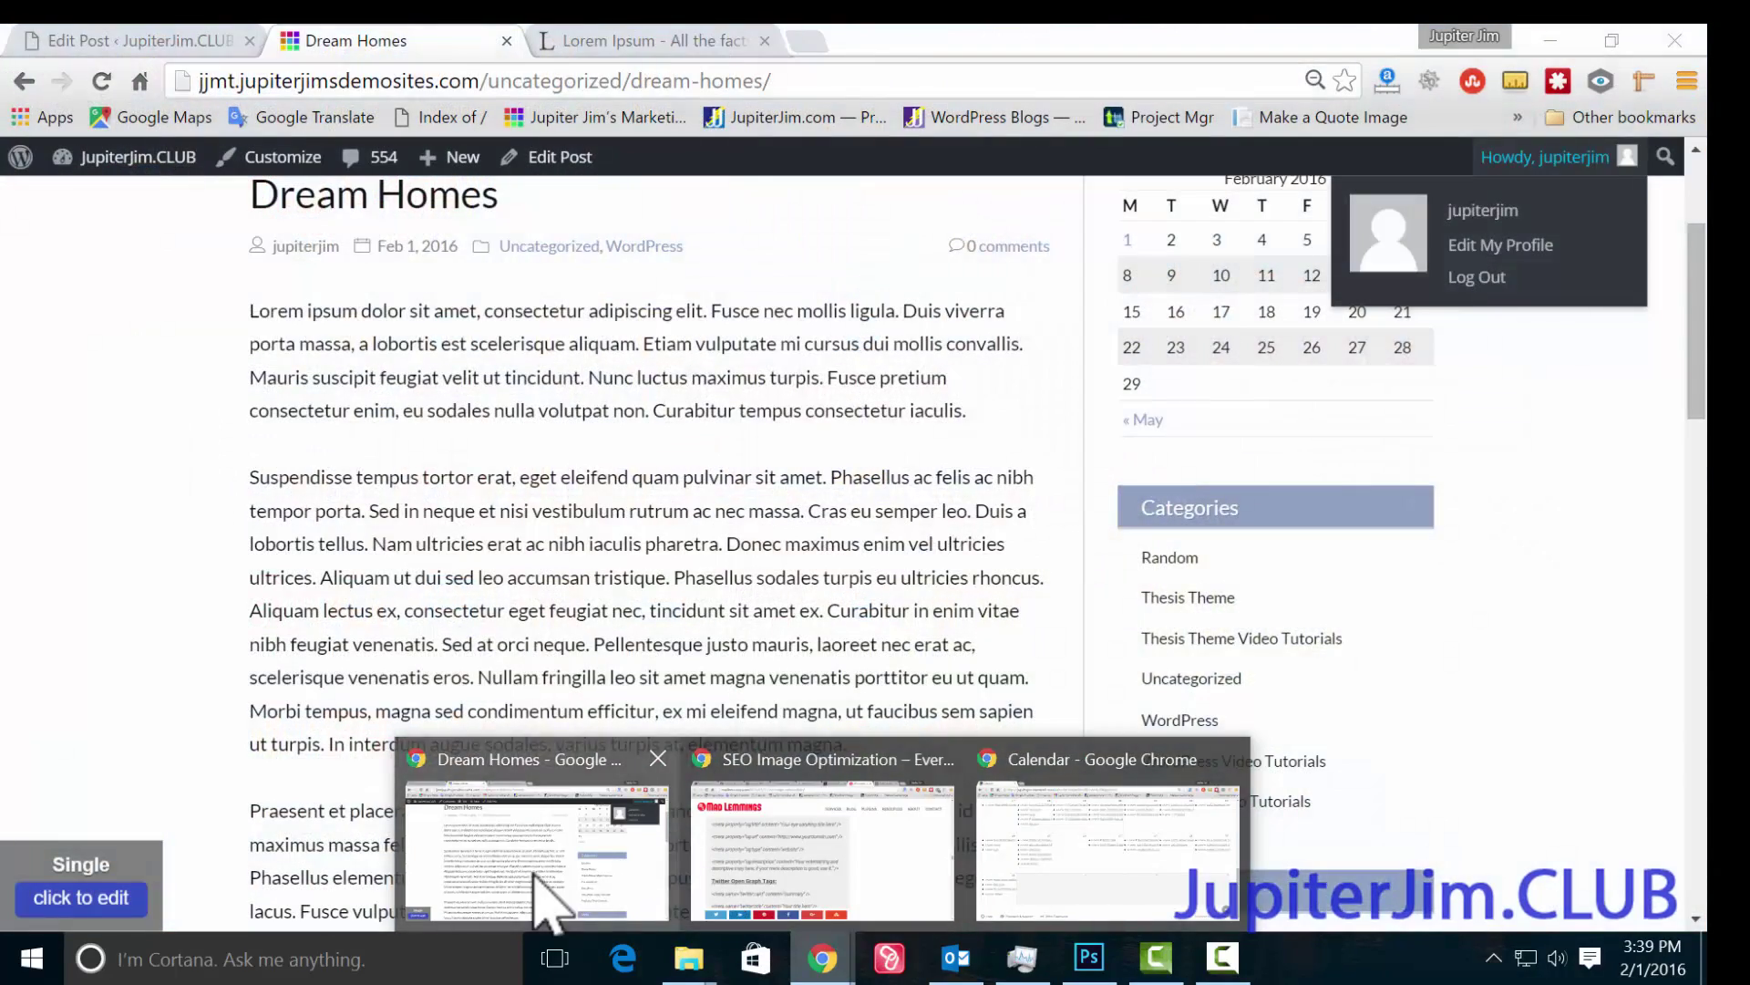
{"action": "left_click", "coordinate": [547, 889]}
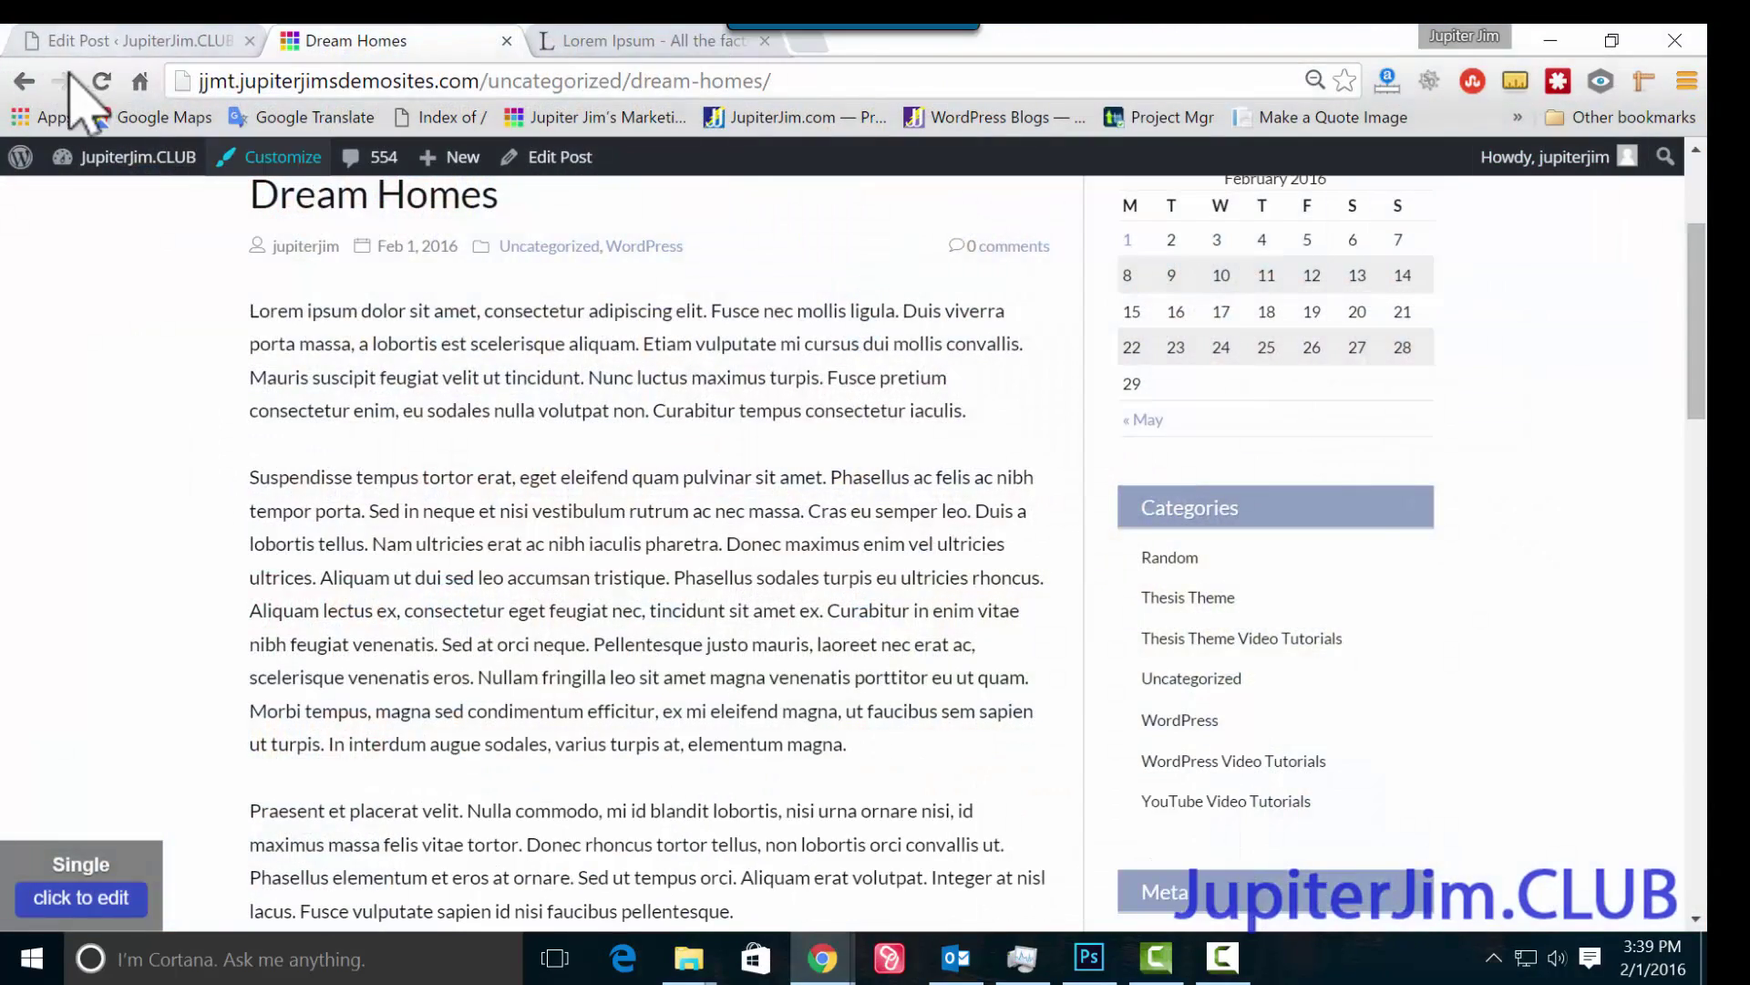
{"action": "left_click", "coordinate": [78, 43]}
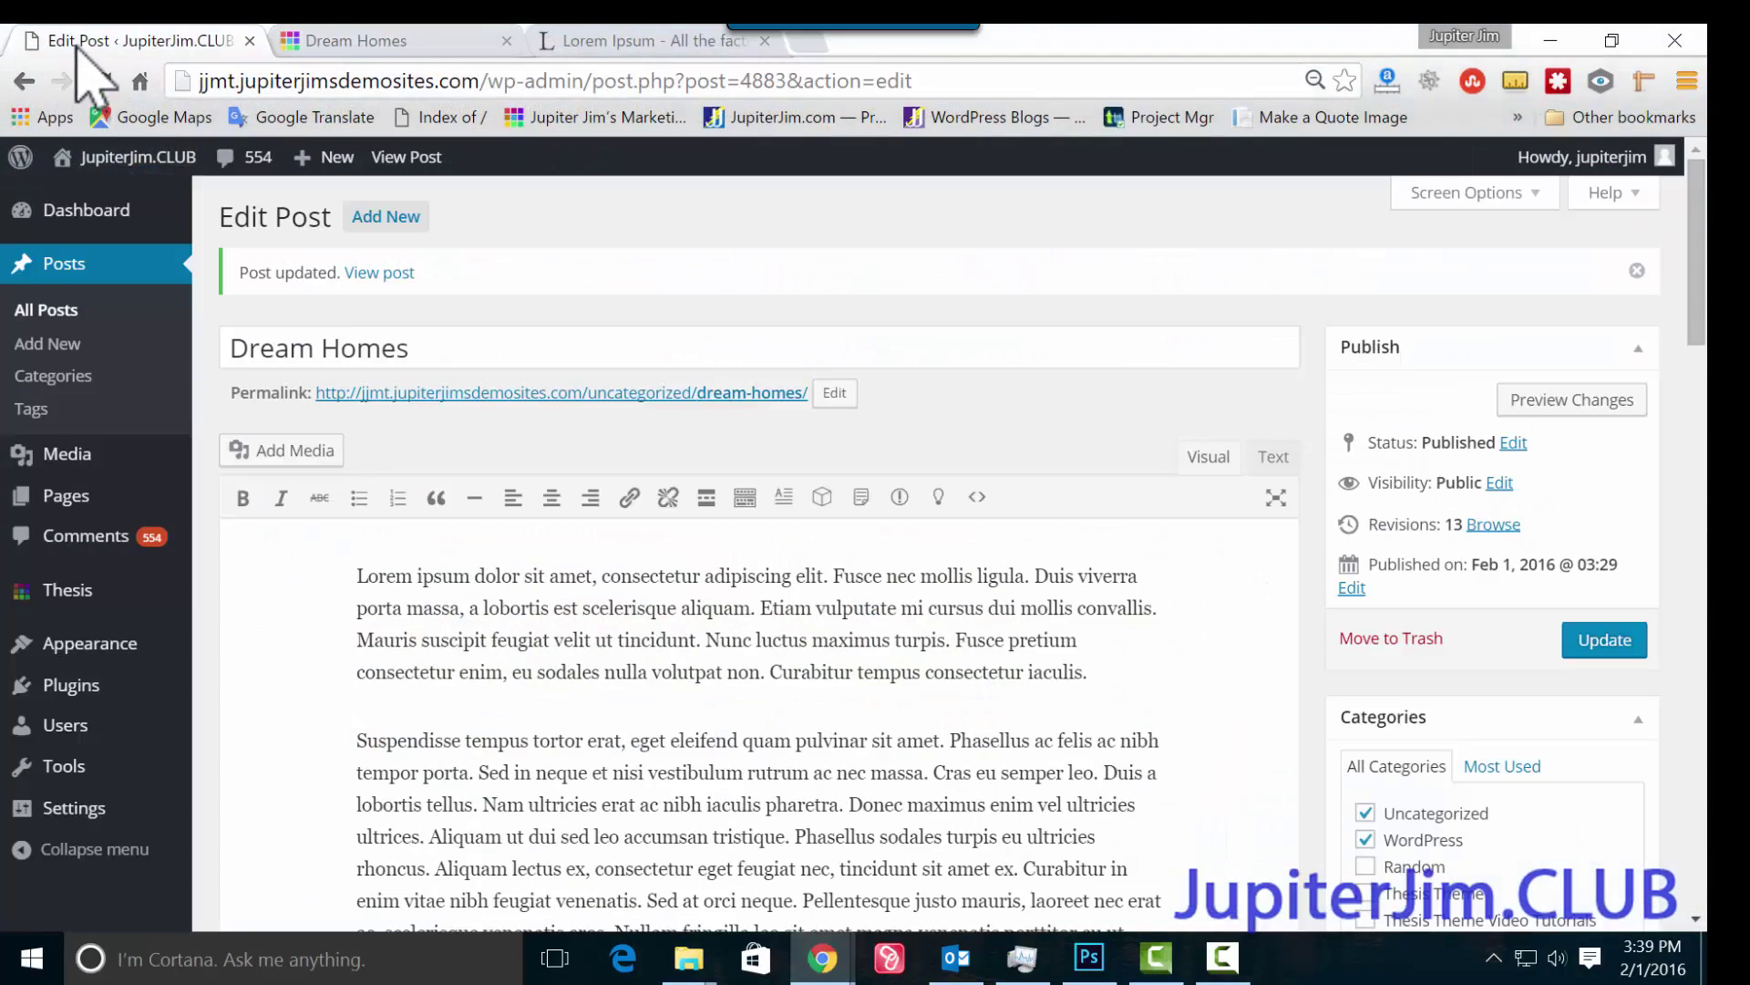
{"action": "left_click", "coordinate": [358, 576]}
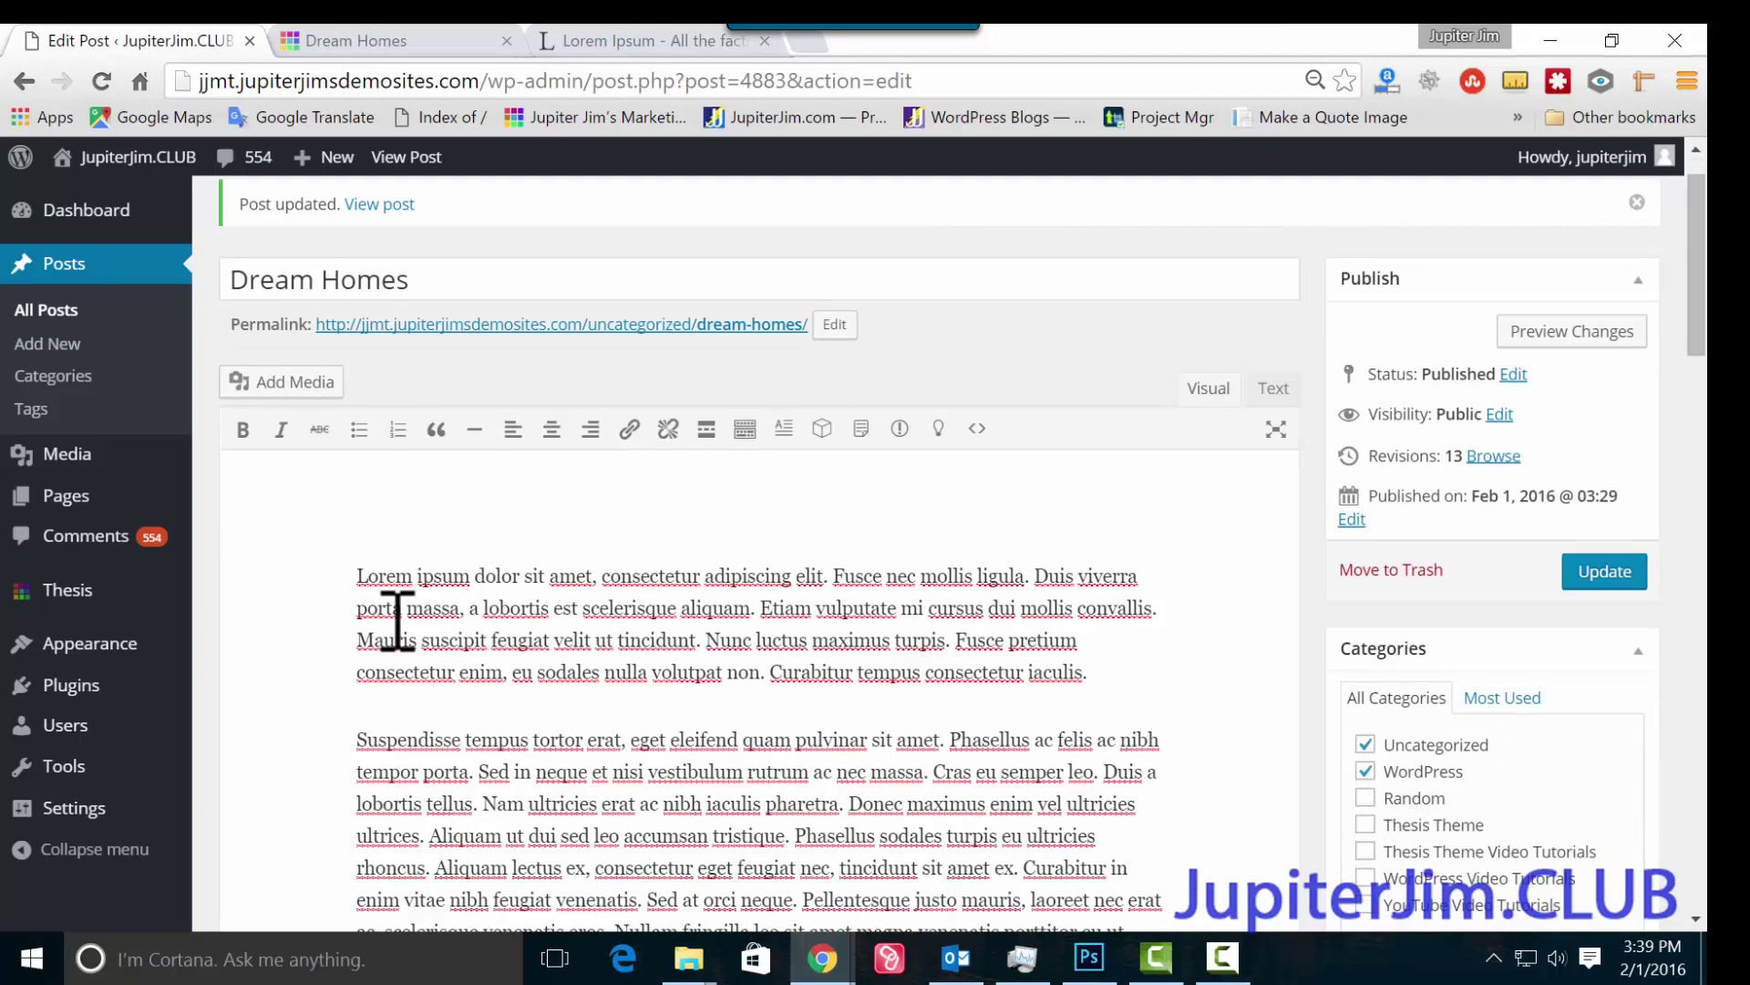
{"action": "left_click", "coordinate": [367, 516]}
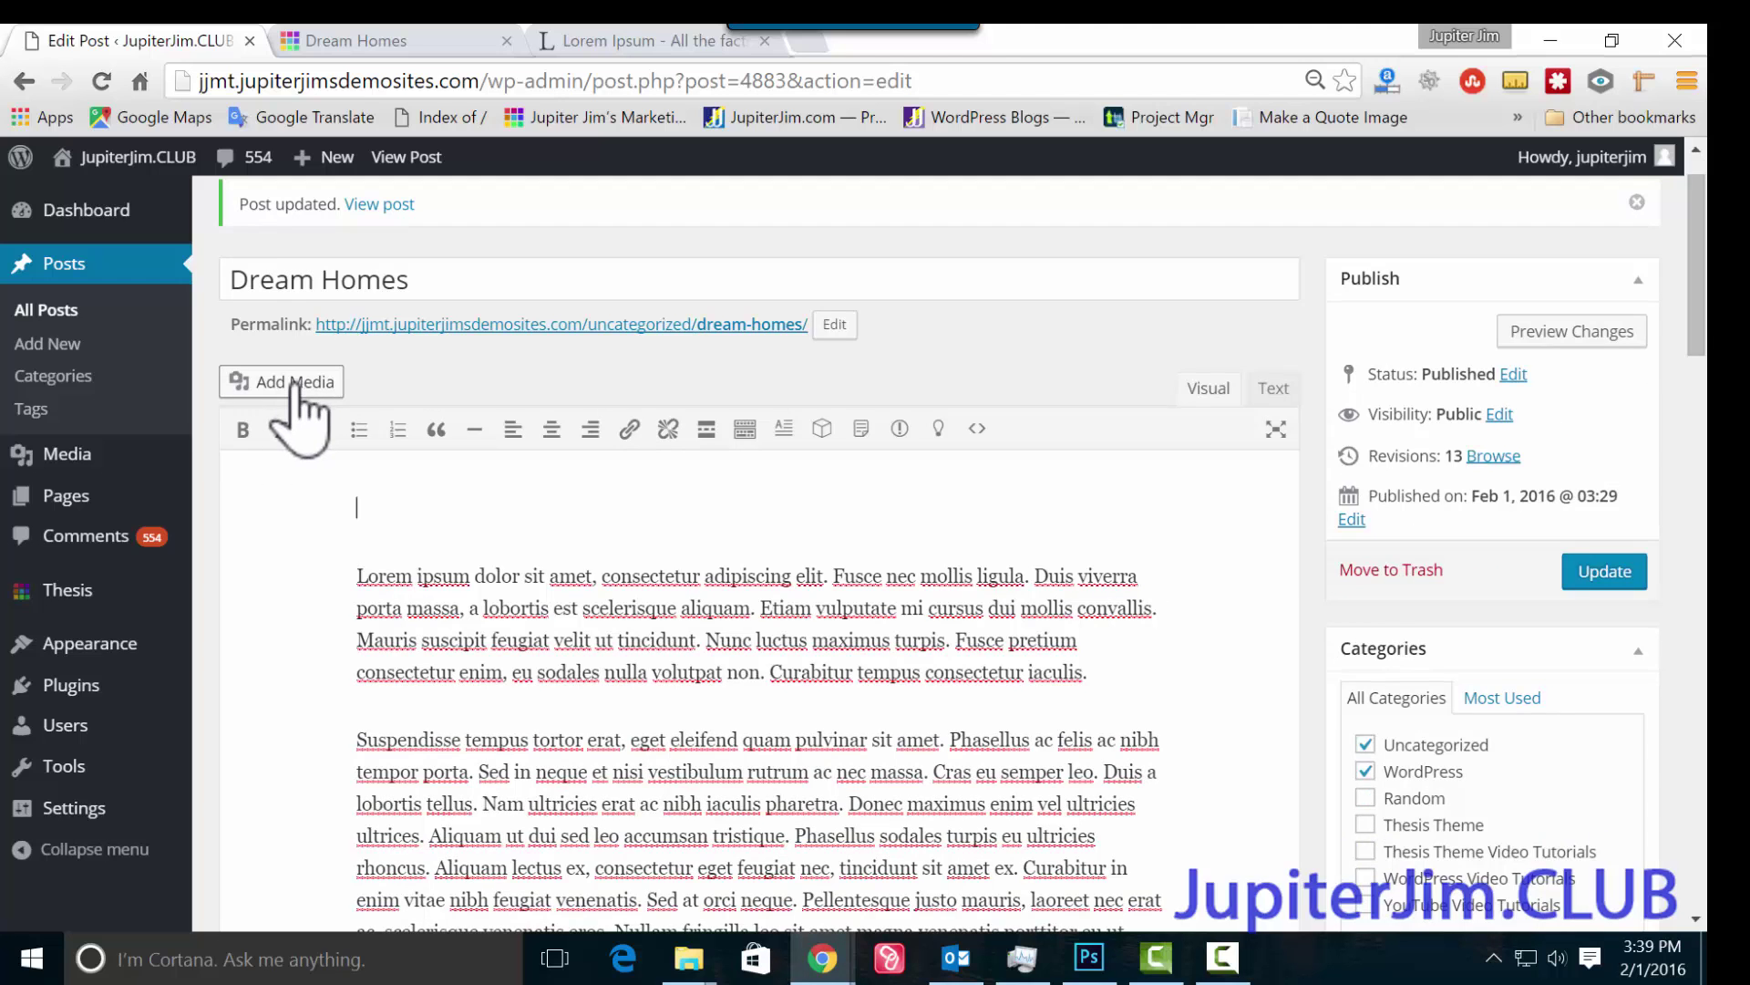
Upload miami-dream-home-yellow from the Favorite_Home folder to the post's media library.
{"action": "left_click", "coordinate": [293, 383]}
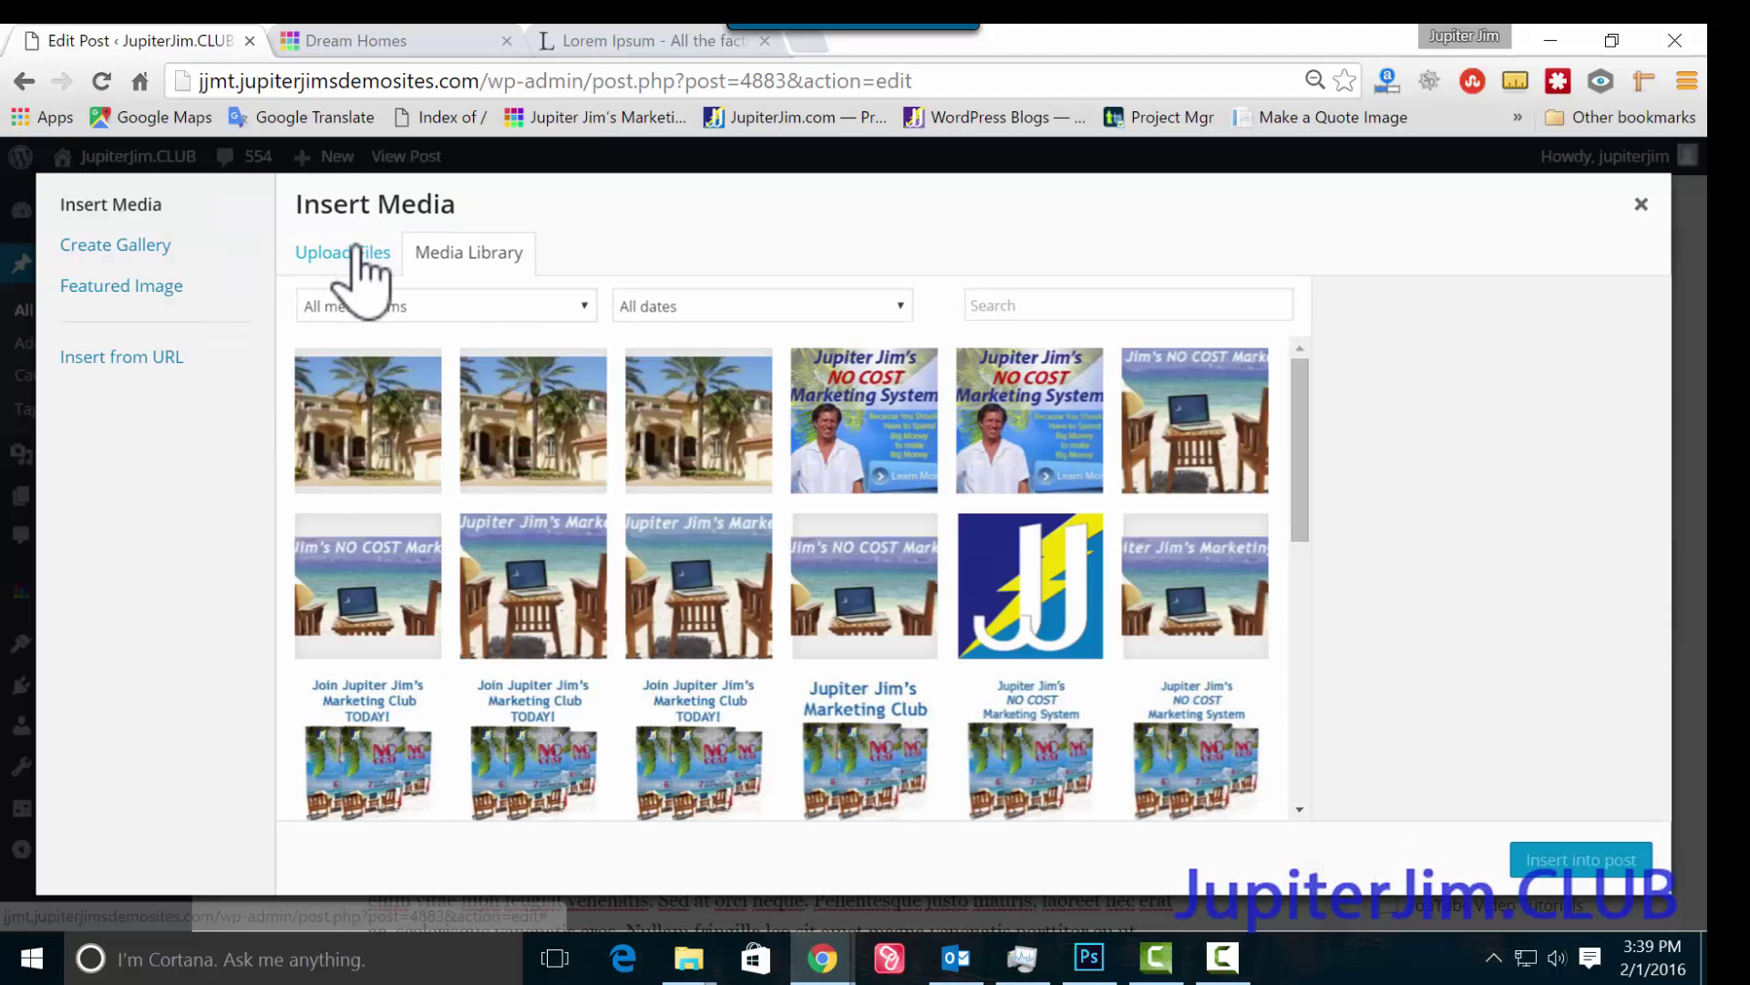
{"action": "left_click", "coordinate": [358, 251]}
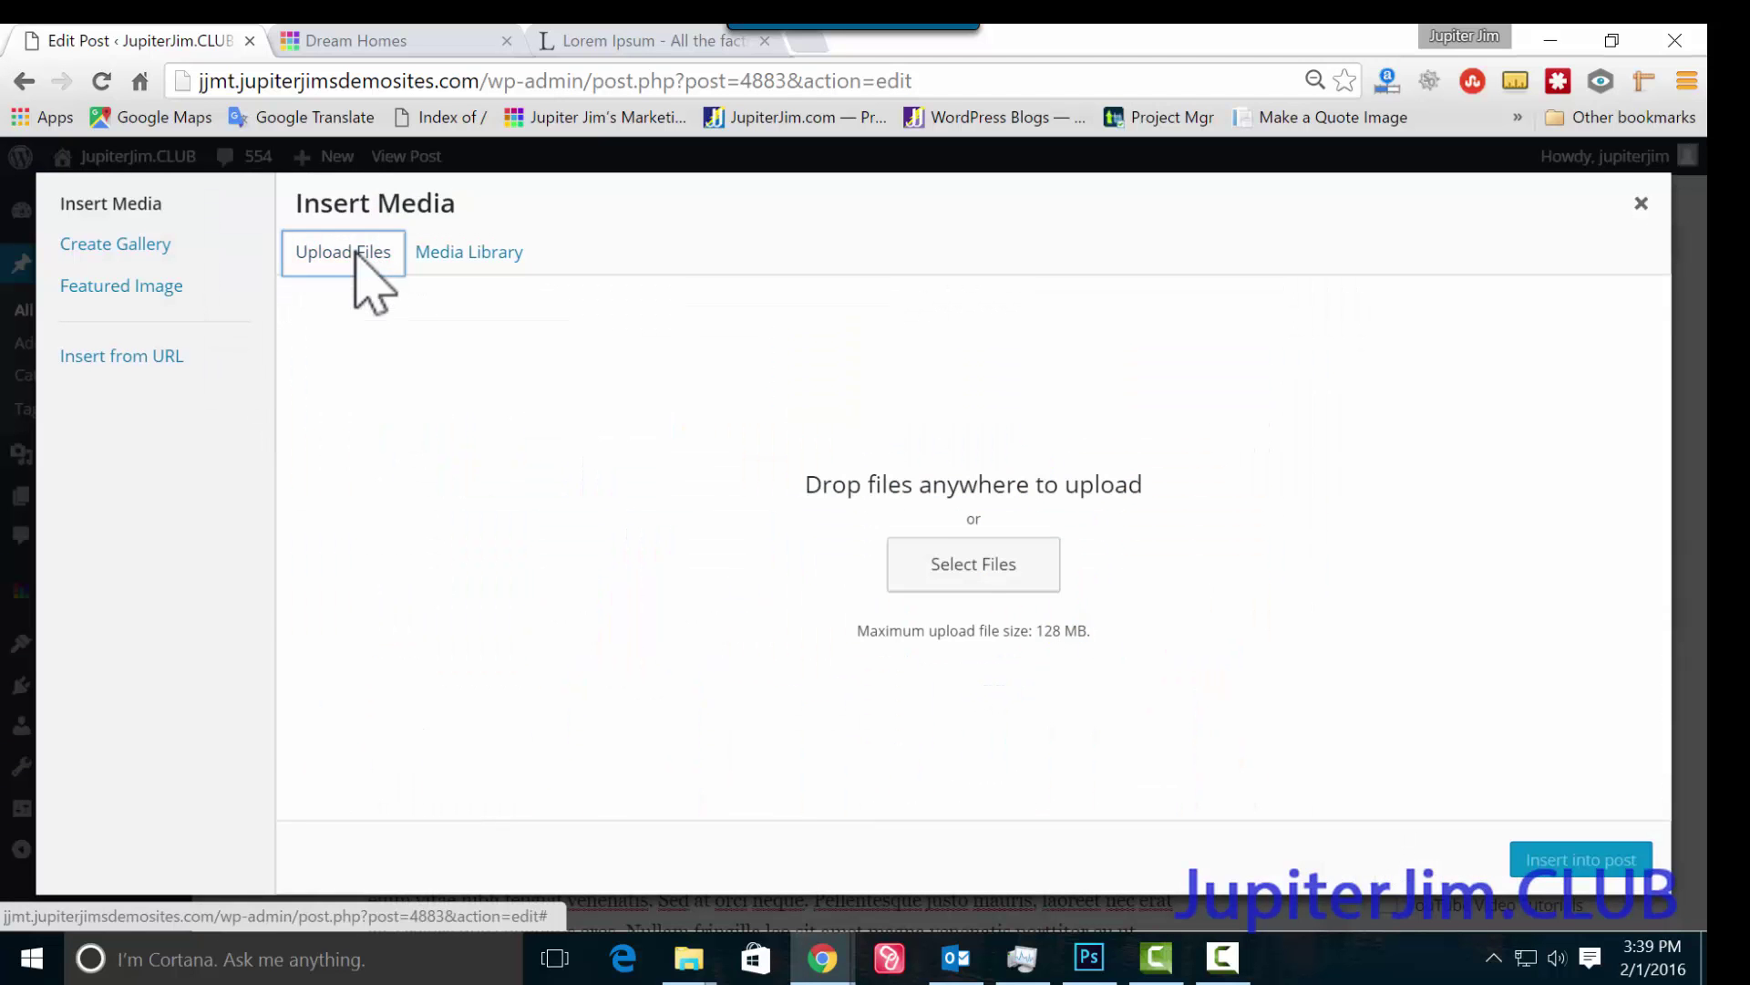
{"action": "left_click", "coordinate": [970, 565]}
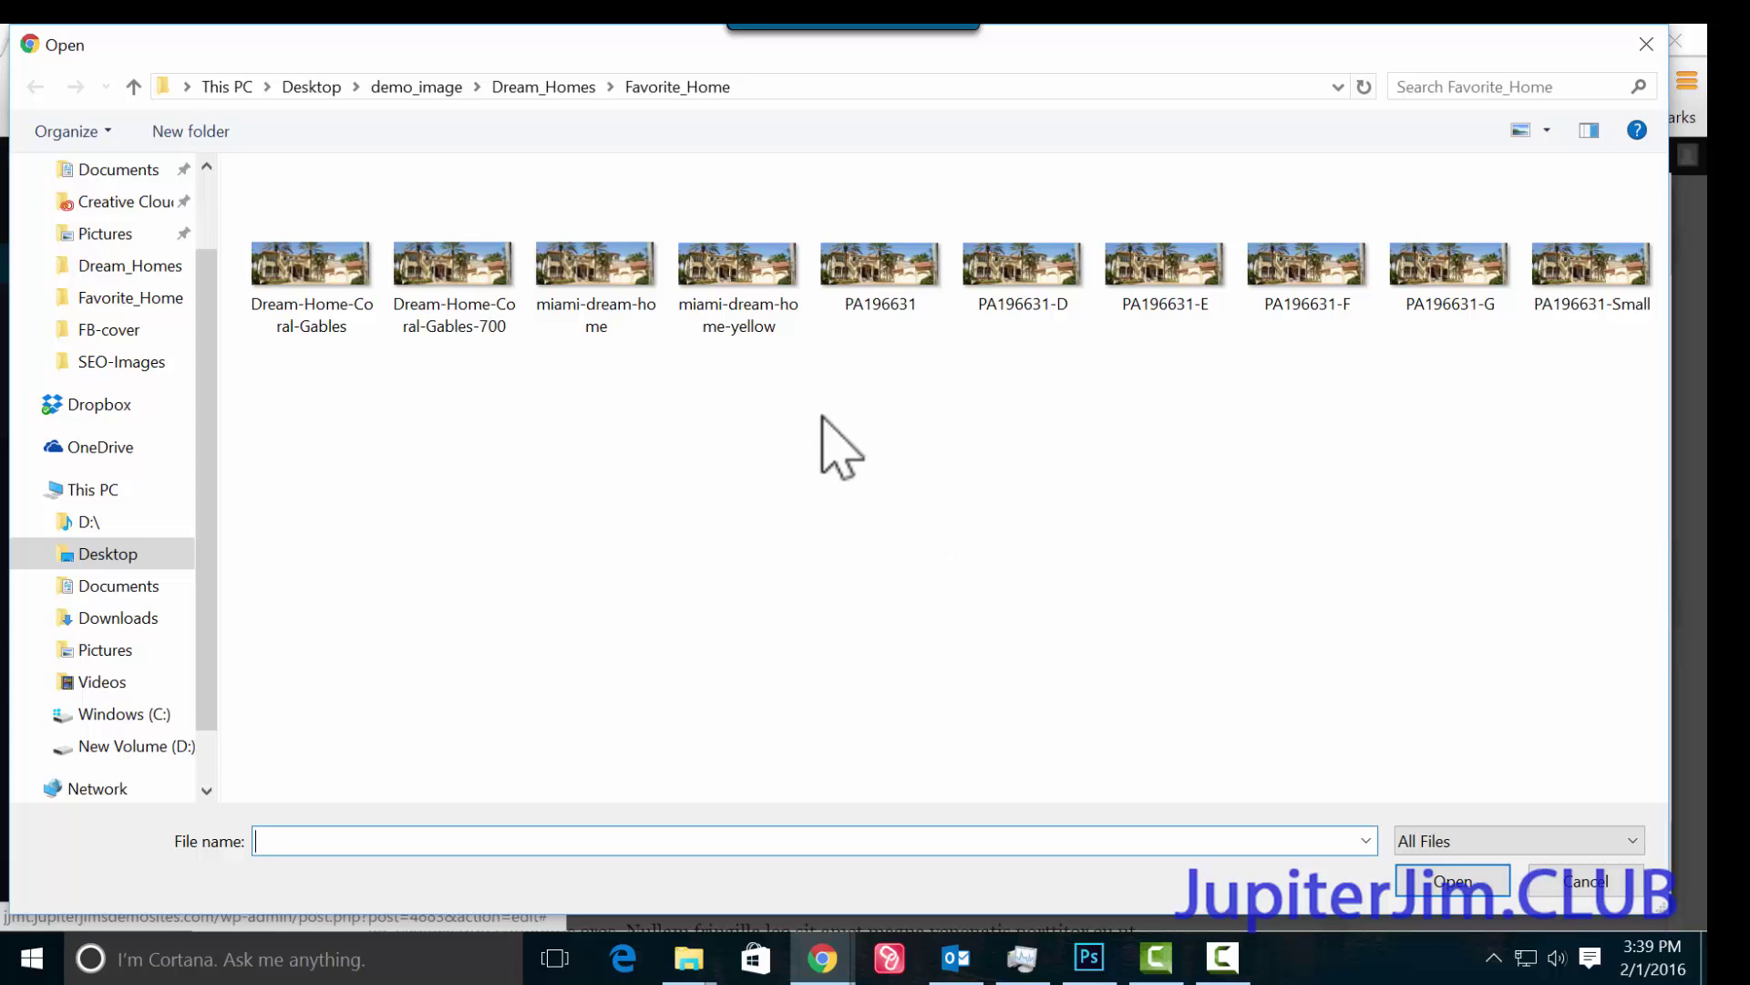
{"action": "double_click", "coordinate": [729, 295]}
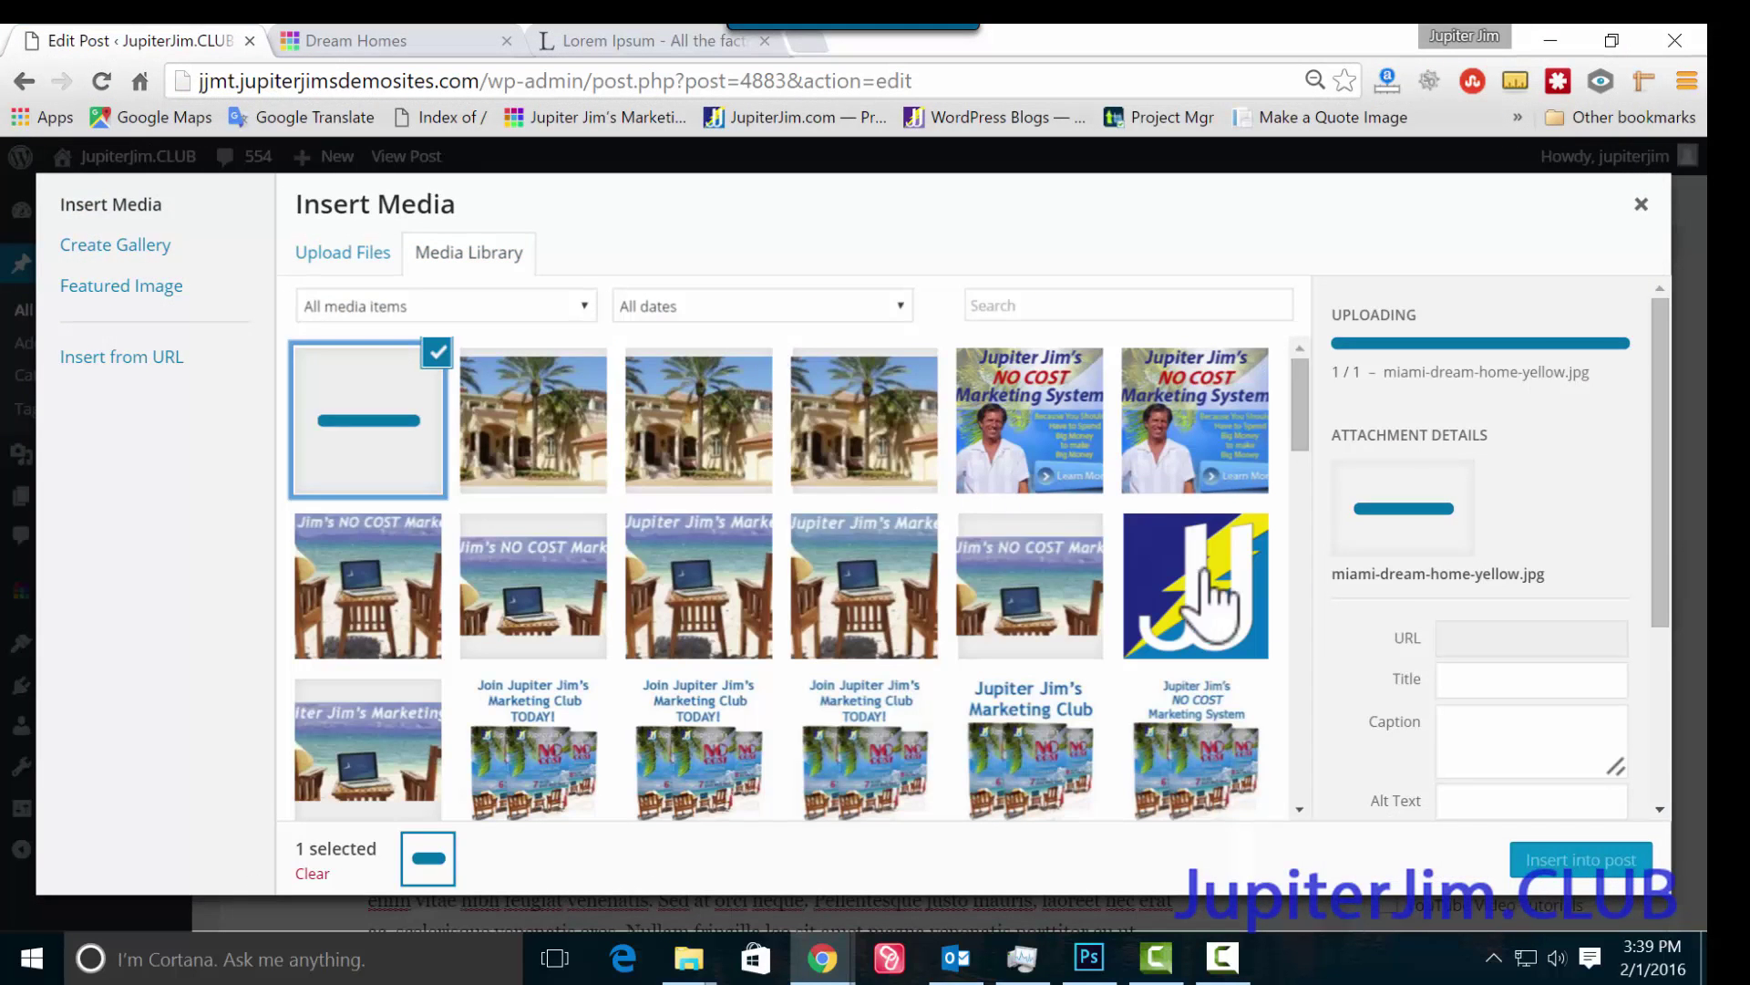
Examine the uploaded photo's attachment details, including its file name, file size, pixel dimensions and display settings.
{"action": "scroll", "coordinate": [1667, 470], "scroll_direction": "down", "scroll_amount": 2}
{"action": "scroll", "coordinate": [1669, 475], "scroll_direction": "down", "scroll_amount": 1}
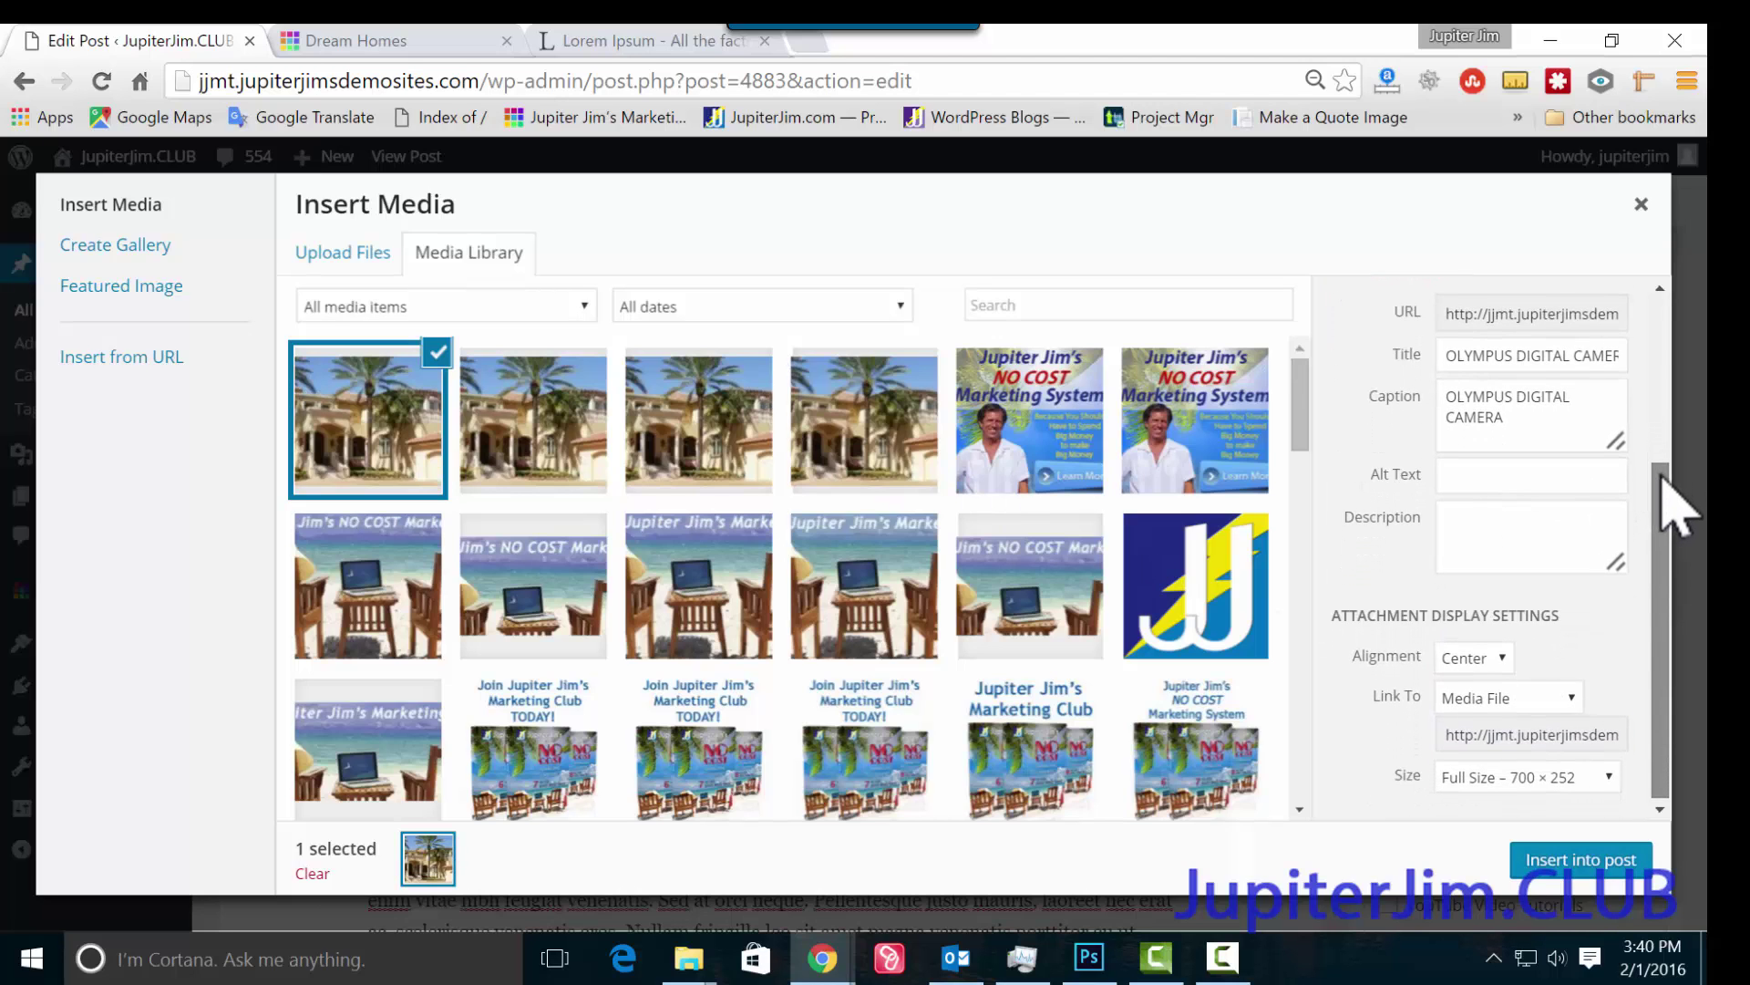
{"action": "scroll", "coordinate": [1669, 511], "scroll_direction": "up", "scroll_amount": 4}
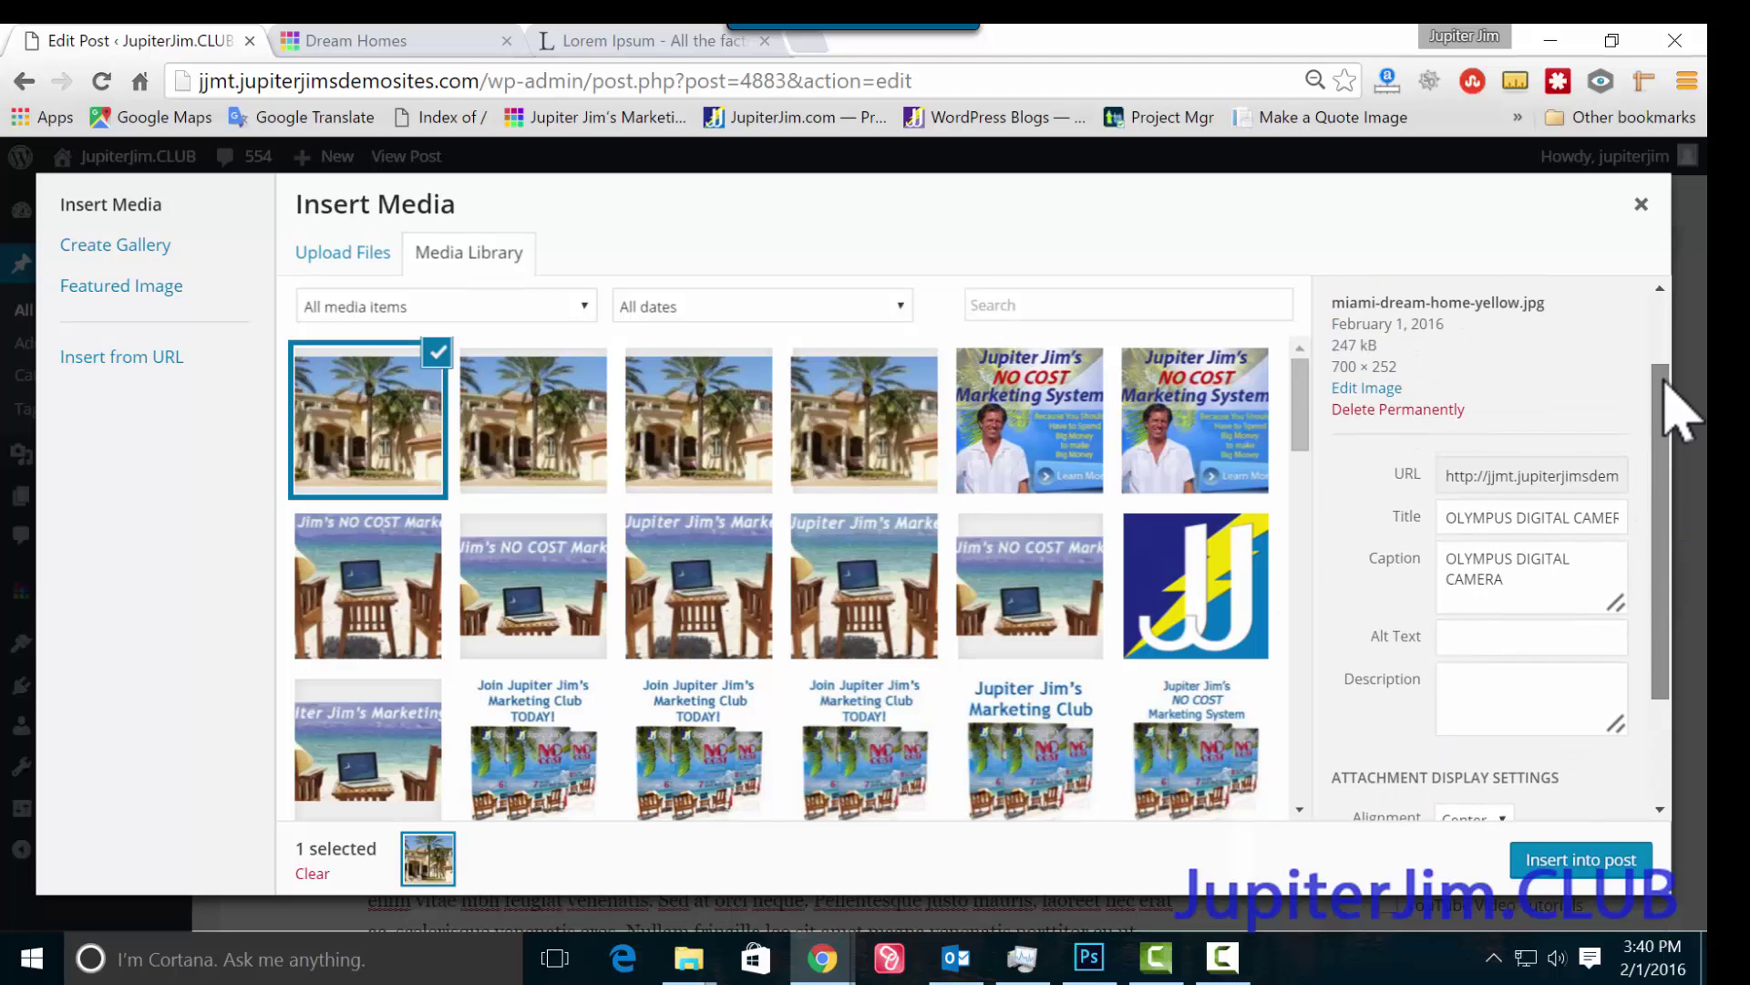
{"action": "double_click", "coordinate": [1352, 392]}
{"action": "triple_click", "coordinate": [1329, 376]}
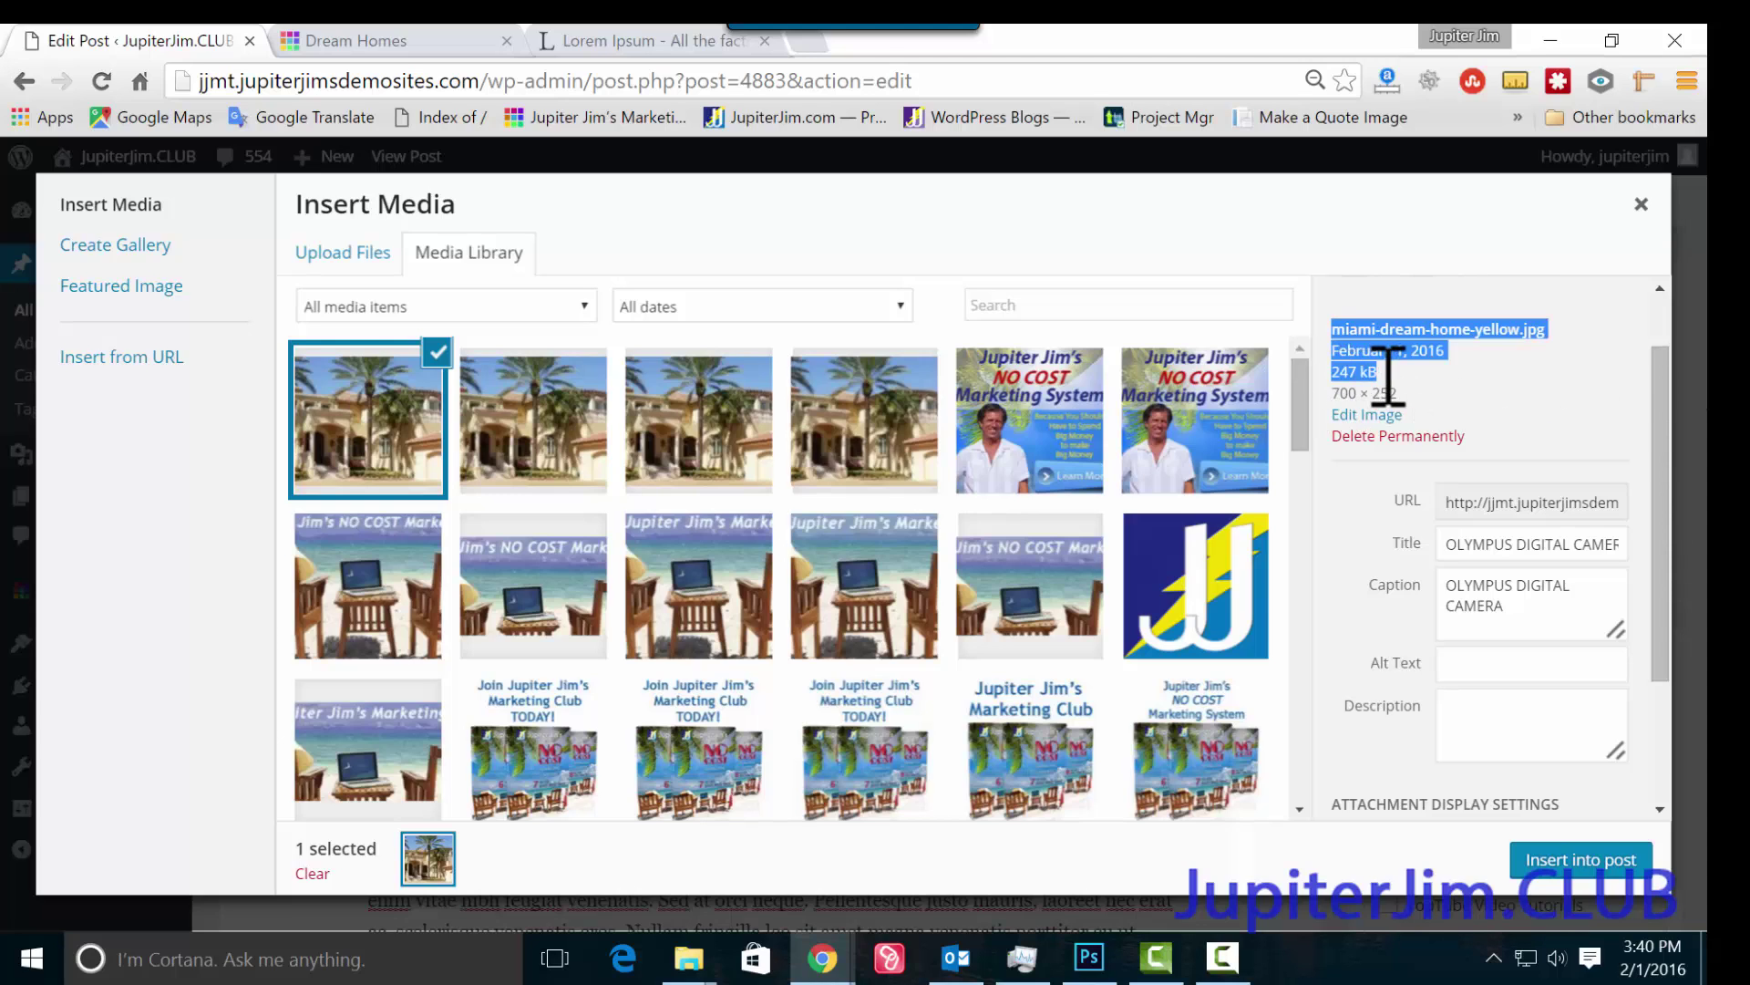
{"action": "double_click", "coordinate": [1346, 392]}
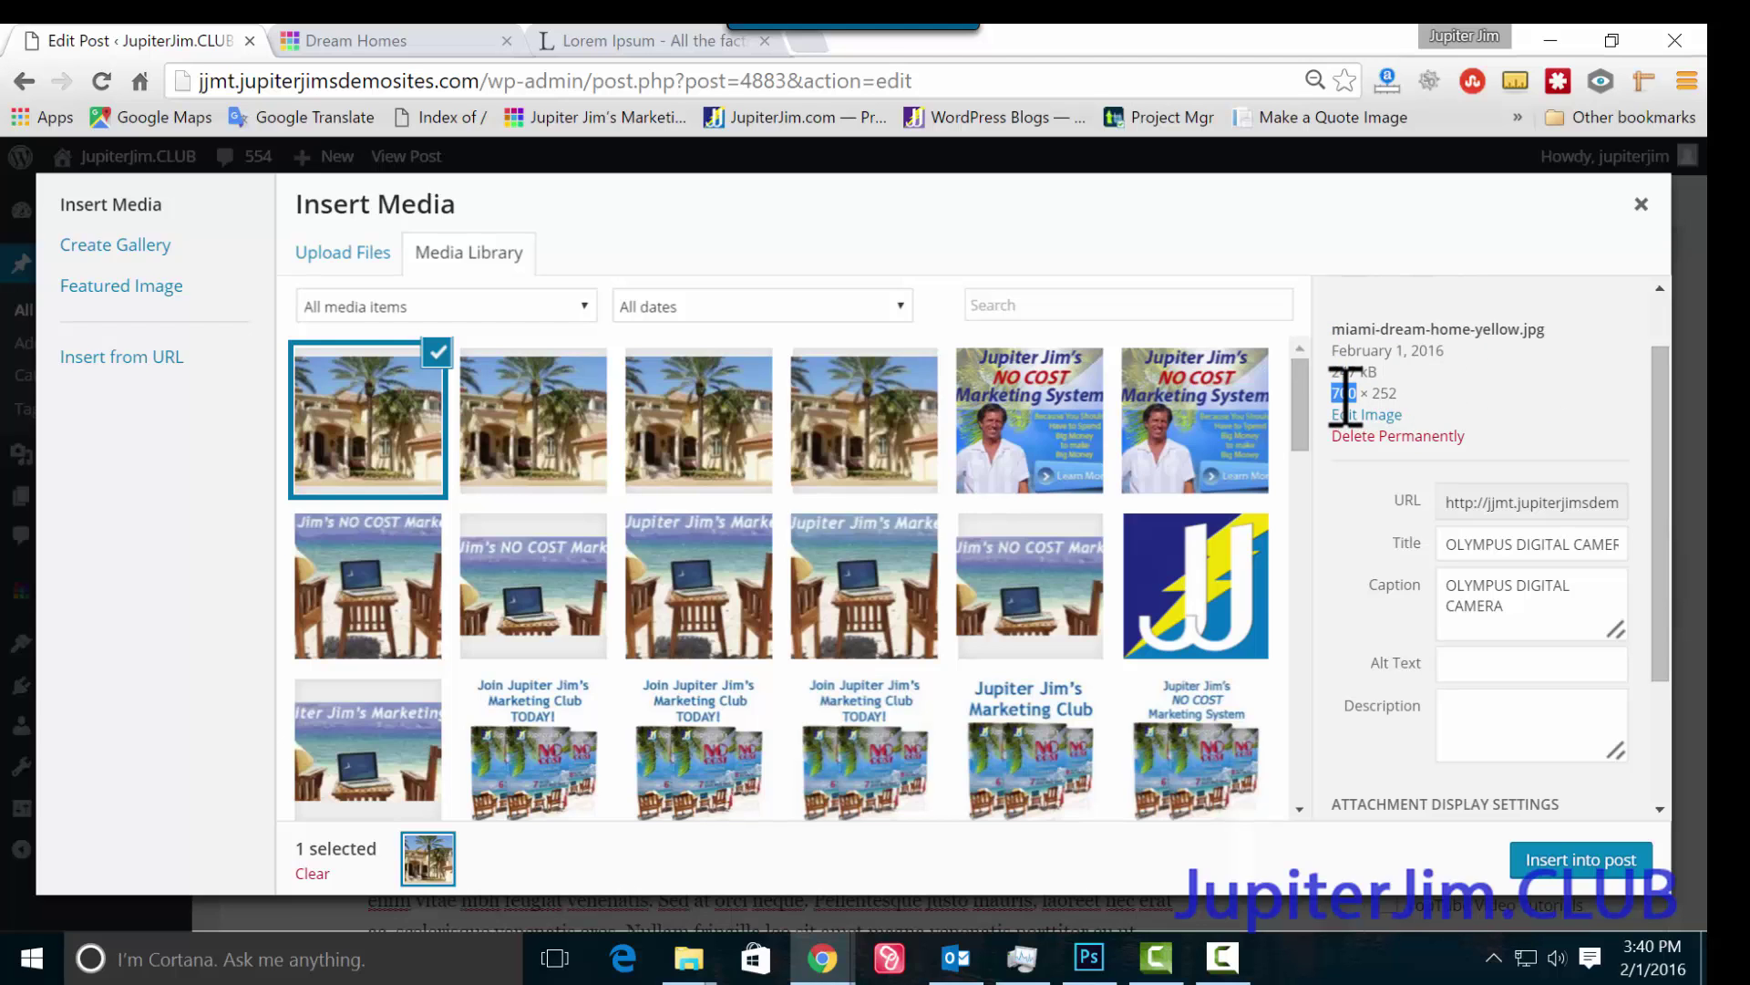
{"action": "left_click_drag", "start_coordinate": [1332, 328], "coordinate": [1556, 328]}
{"action": "left_click", "coordinate": [1560, 325]}
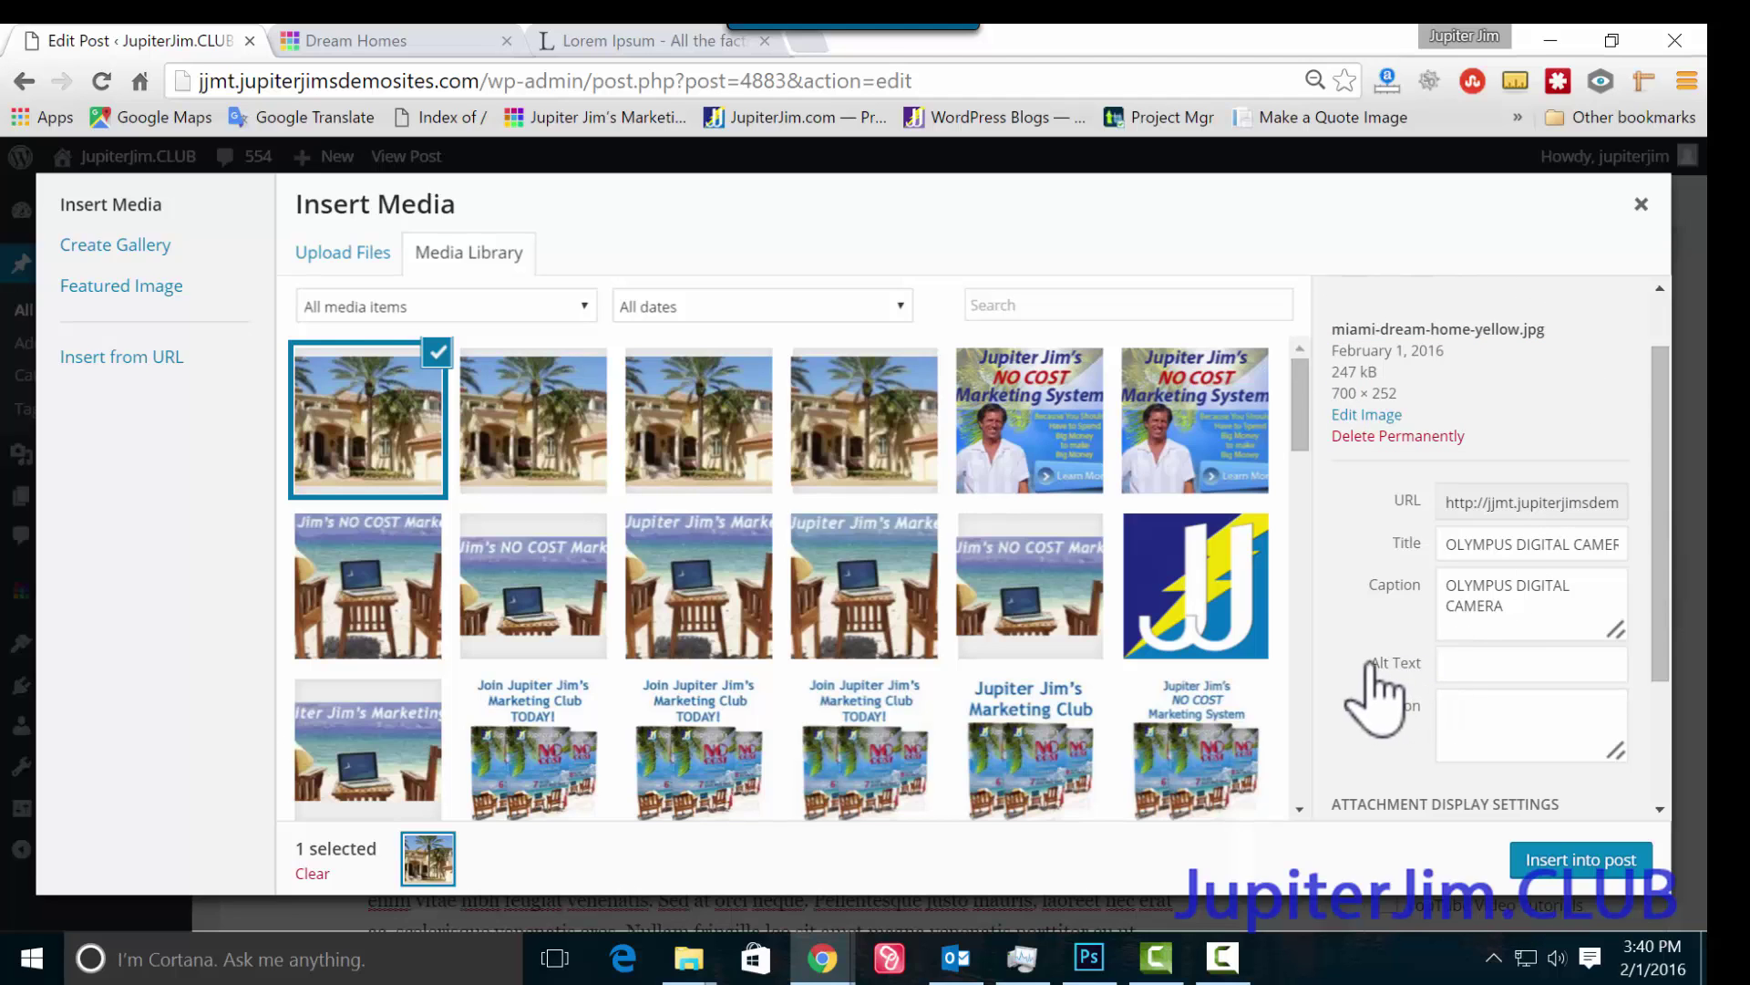
Set the uploaded photo's alt text to "miami dream home with garage".
{"action": "left_click_drag", "start_coordinate": [1372, 663], "coordinate": [1424, 662]}
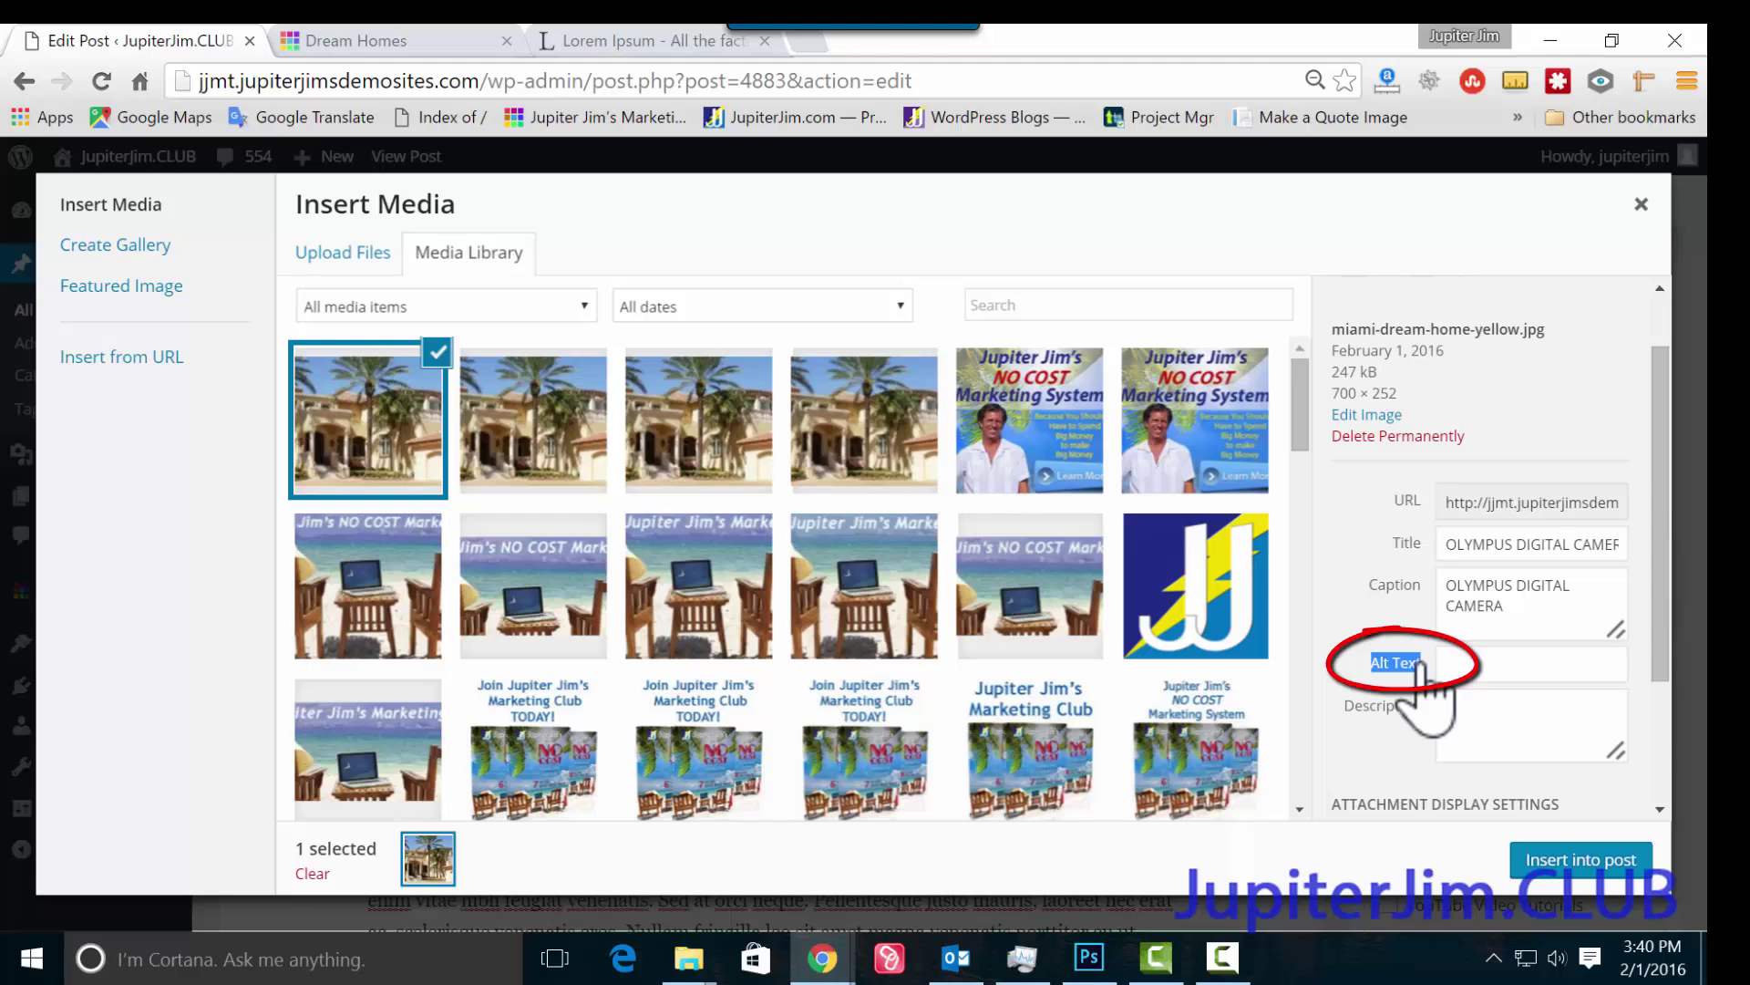
{"action": "left_click", "coordinate": [1459, 664]}
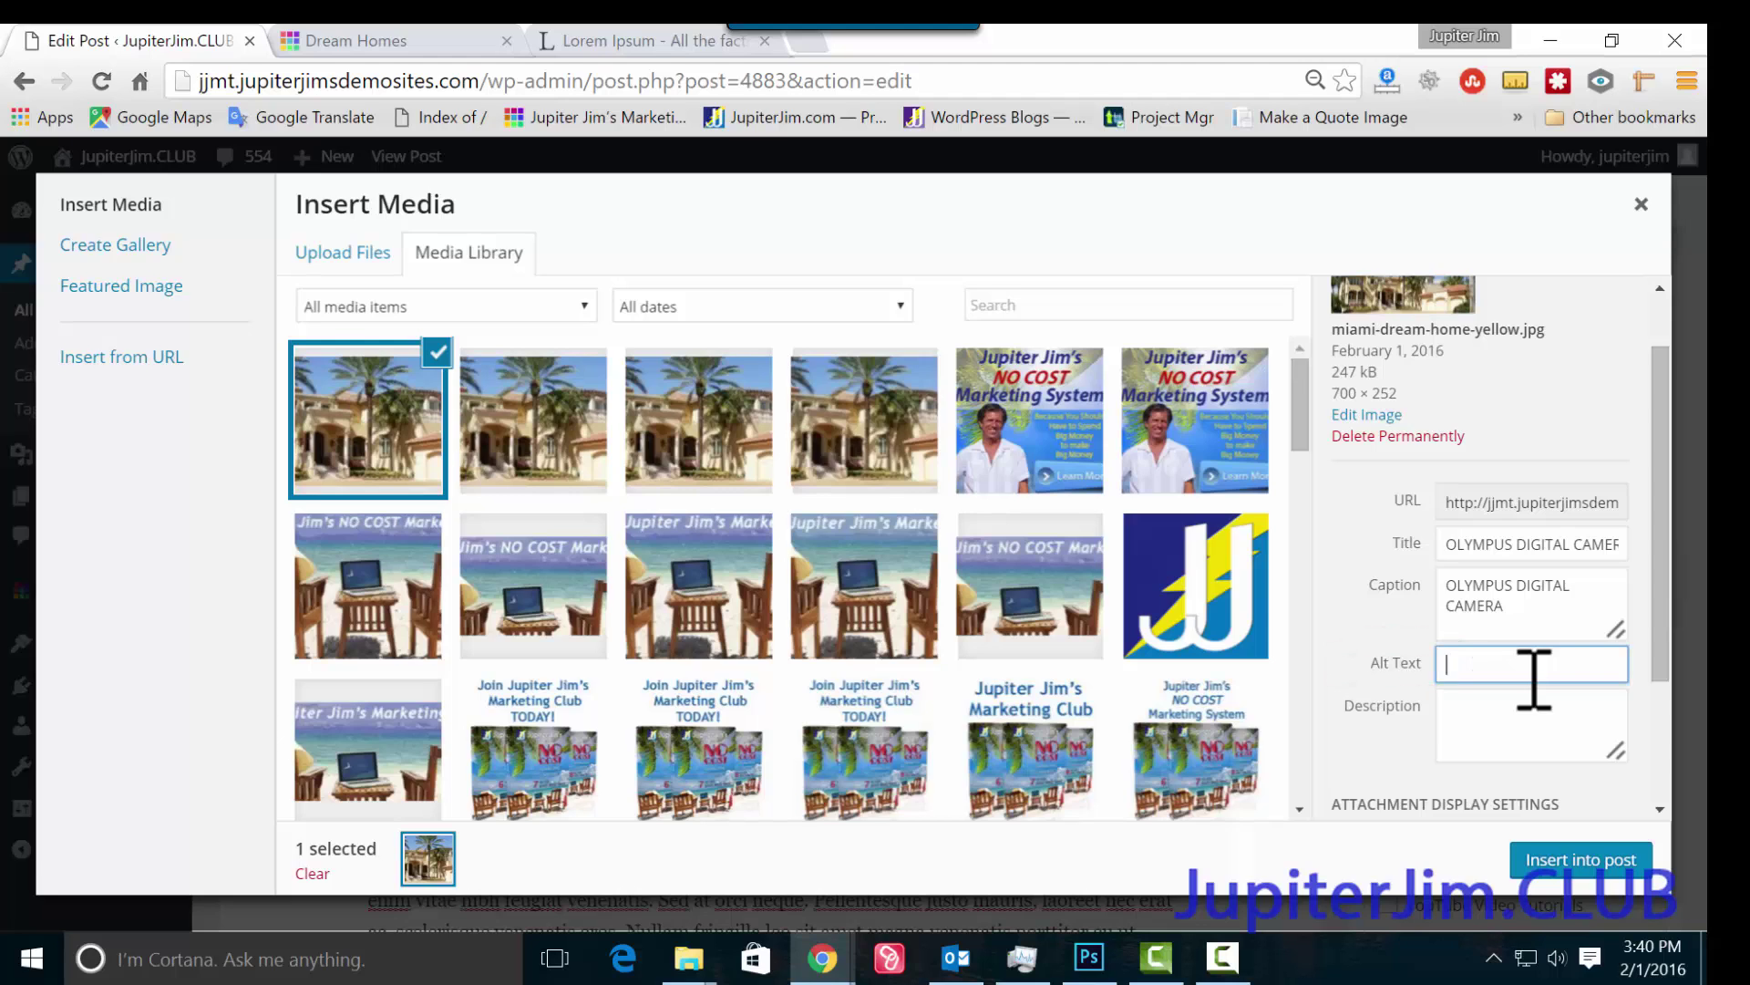
{"action": "type", "text": "miami dream"}
{"action": "type", "text": " home with g"}
{"action": "type", "text": "arage"}
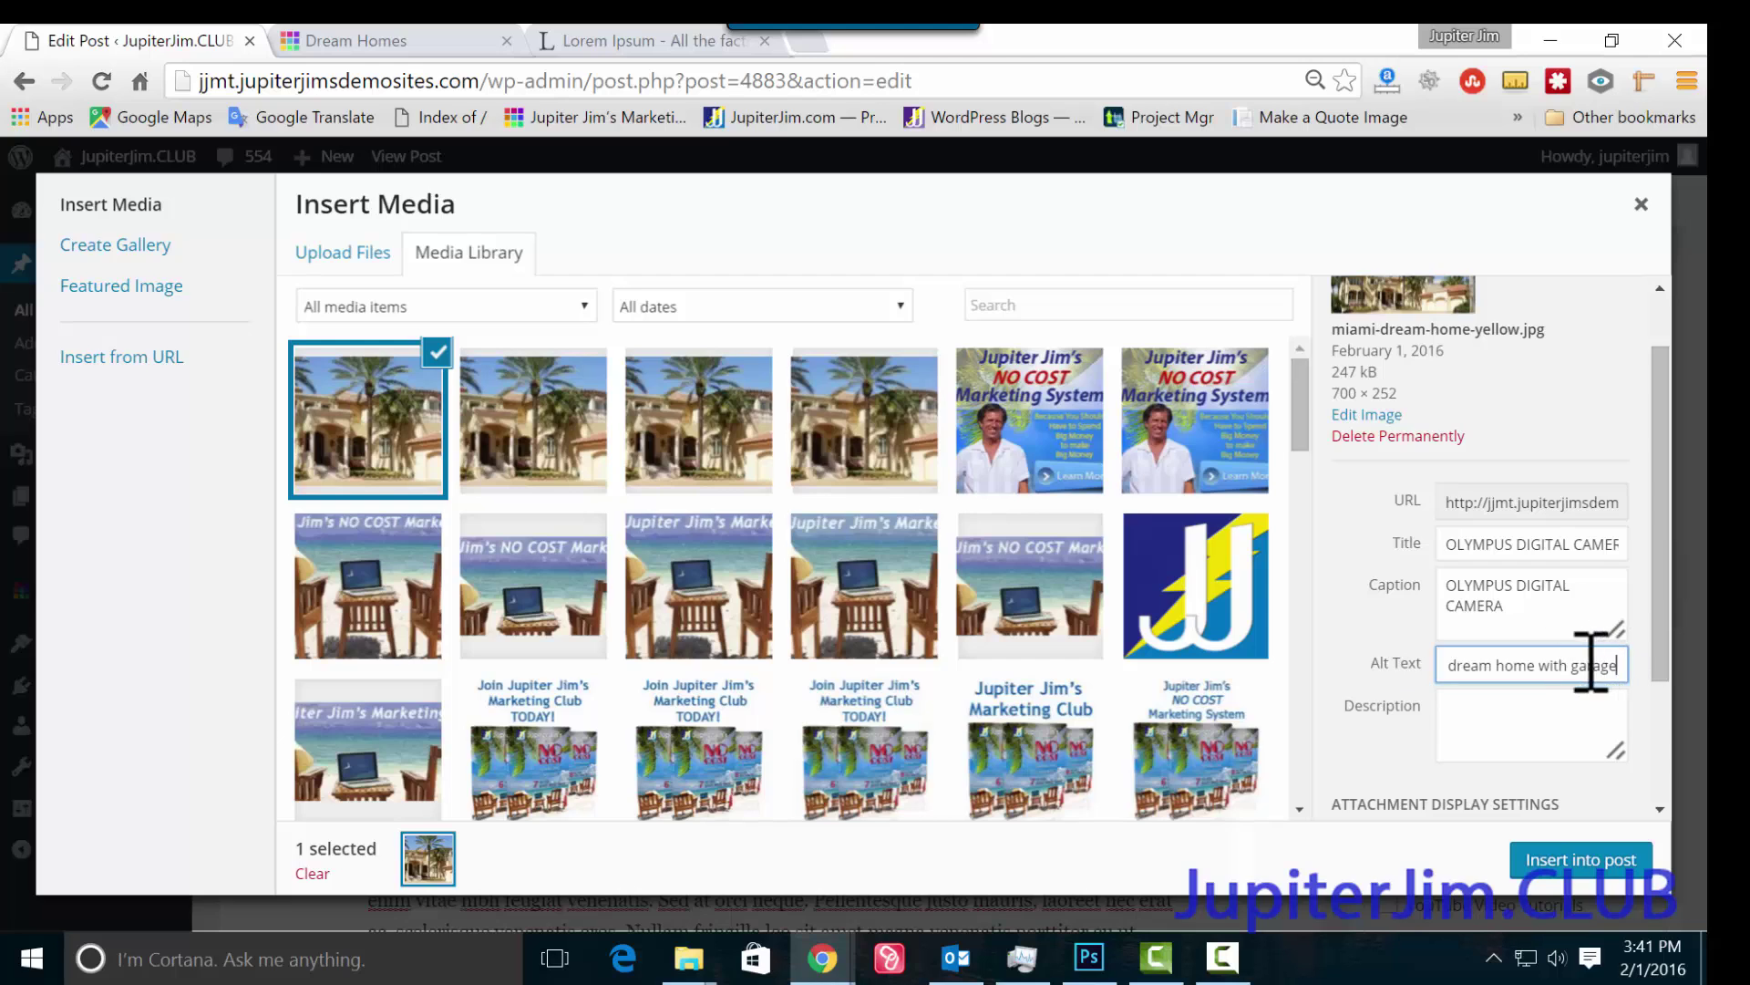
{"action": "double_click", "coordinate": [1523, 671]}
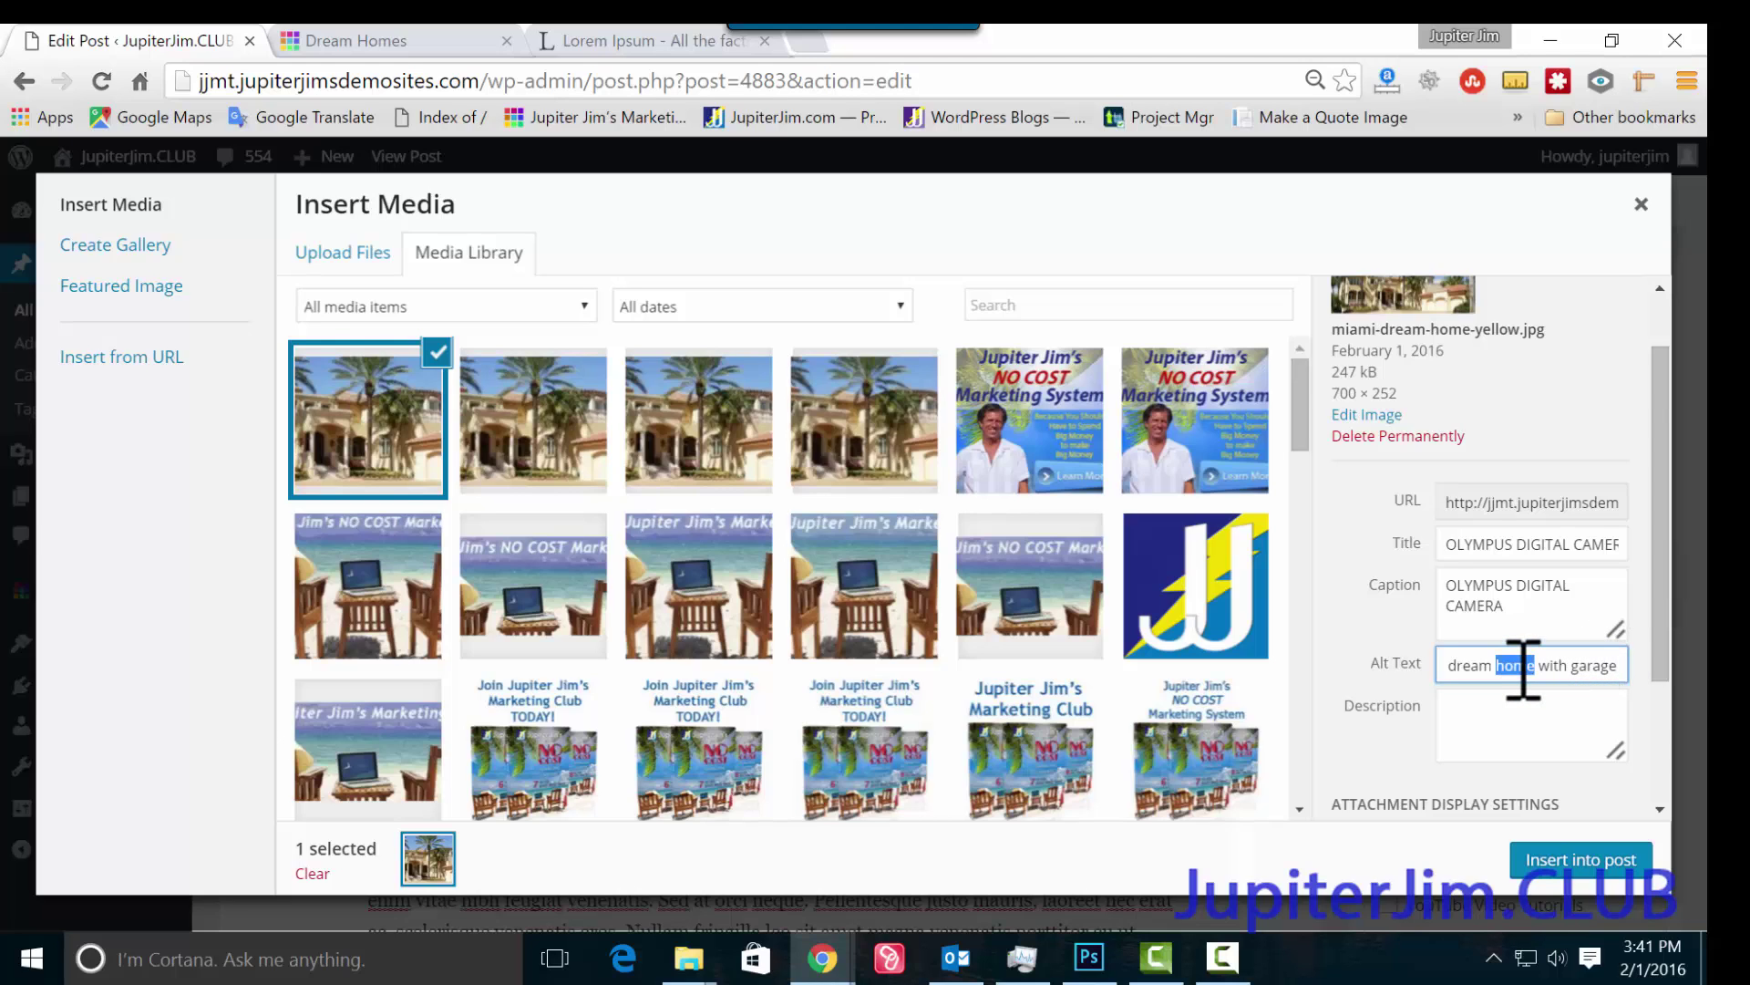
{"action": "triple_click", "coordinate": [1524, 670]}
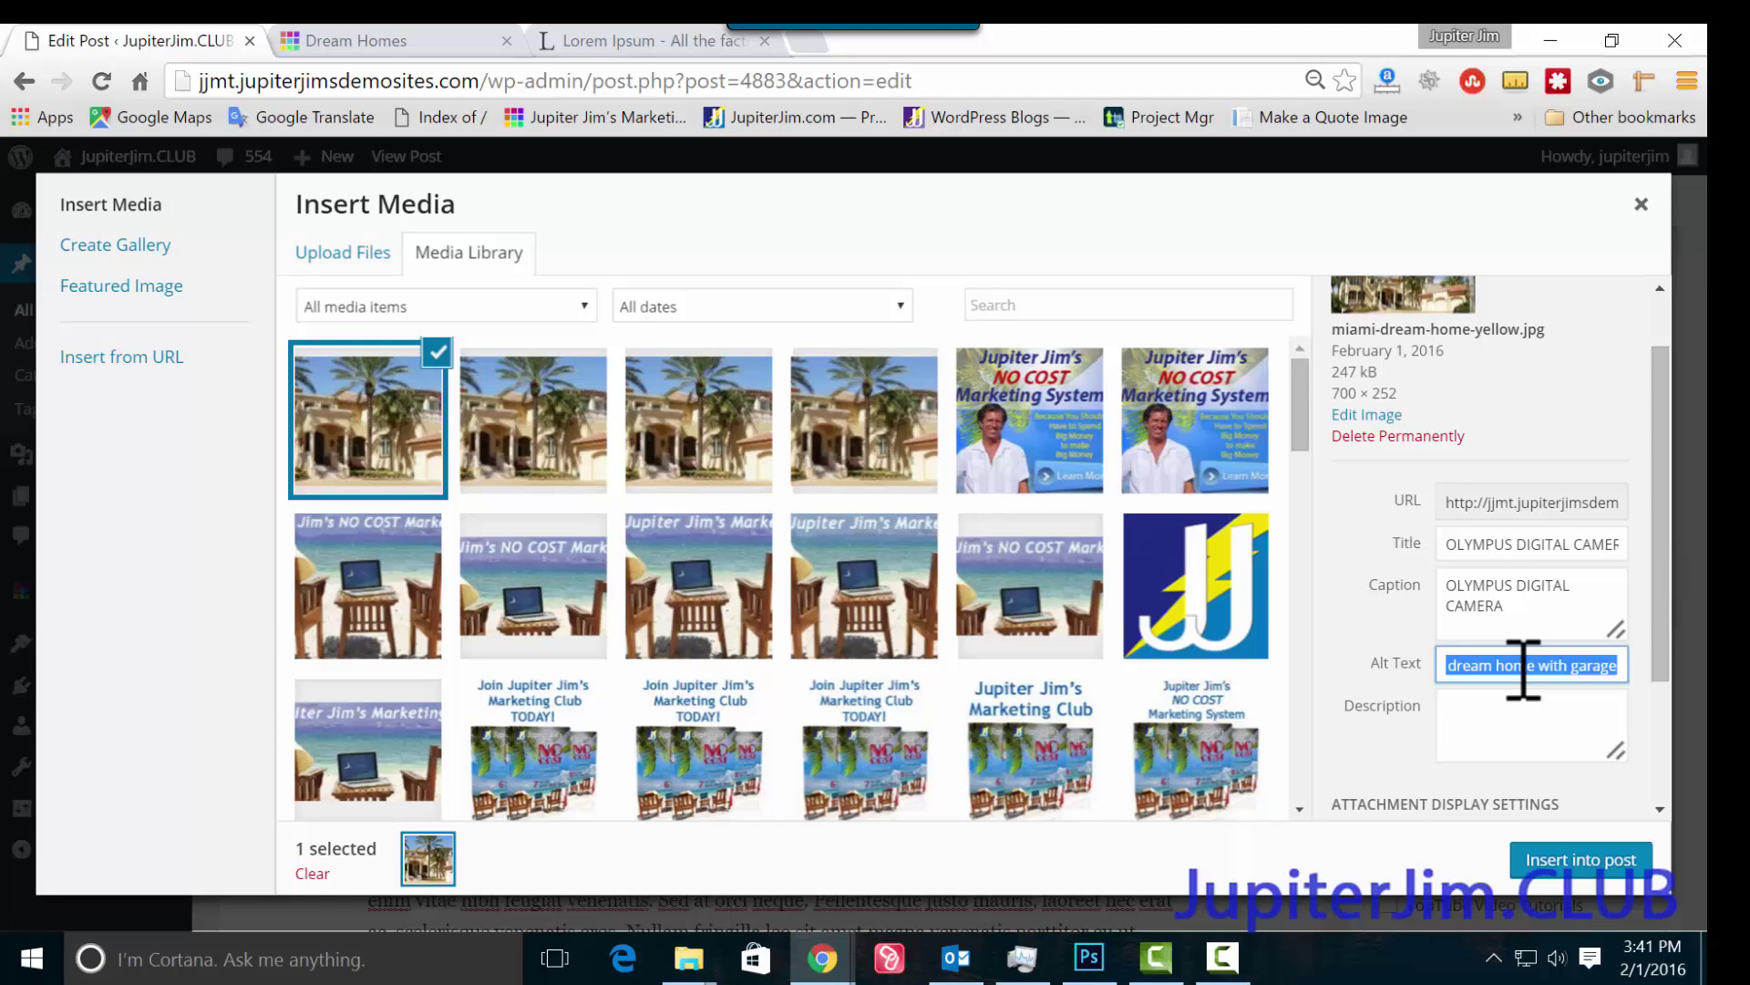
{"action": "type", "text": "miami dream home with garage"}
Replace the photo's camera-generated title with "miami yellow dream home with garage seen house hunting".
{"action": "triple_click", "coordinate": [1514, 543]}
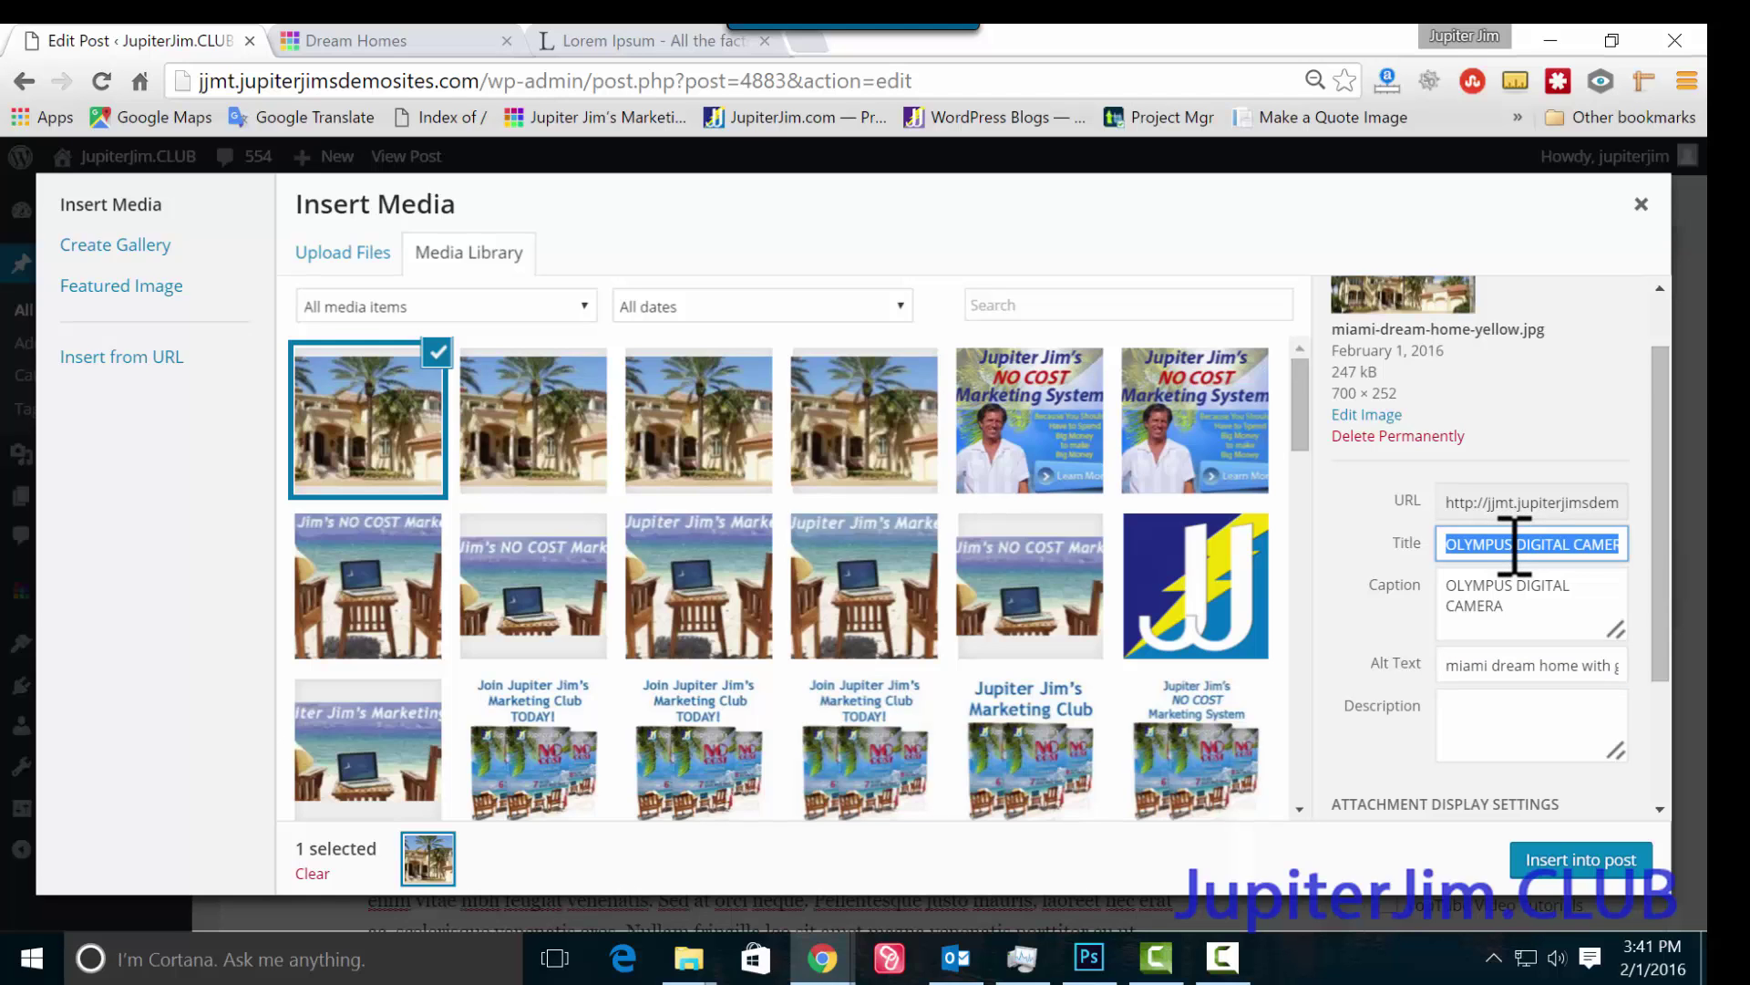
{"action": "key", "text": "BackSpace"}
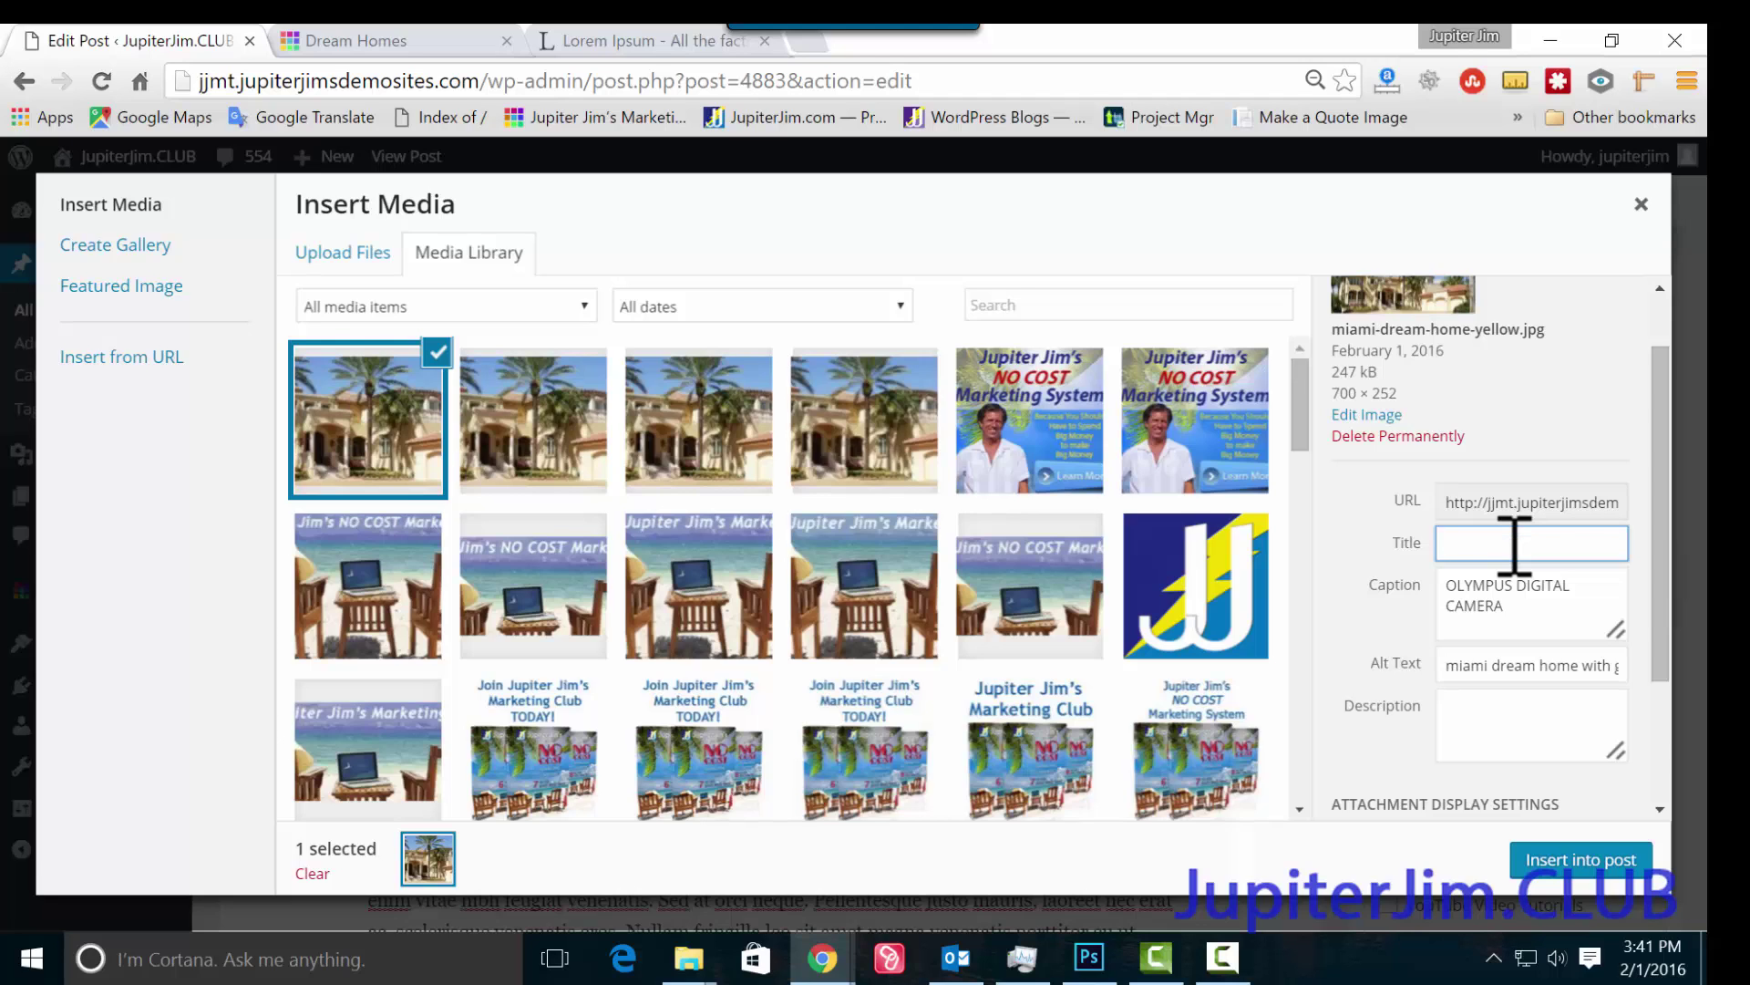
{"action": "type", "text": "miami dream home with garage"}
{"action": "left_click", "coordinate": [1449, 544]}
{"action": "type", "text": "yellow"}
{"action": "left_click_drag", "start_coordinate": [1540, 546], "coordinate": [1696, 538]}
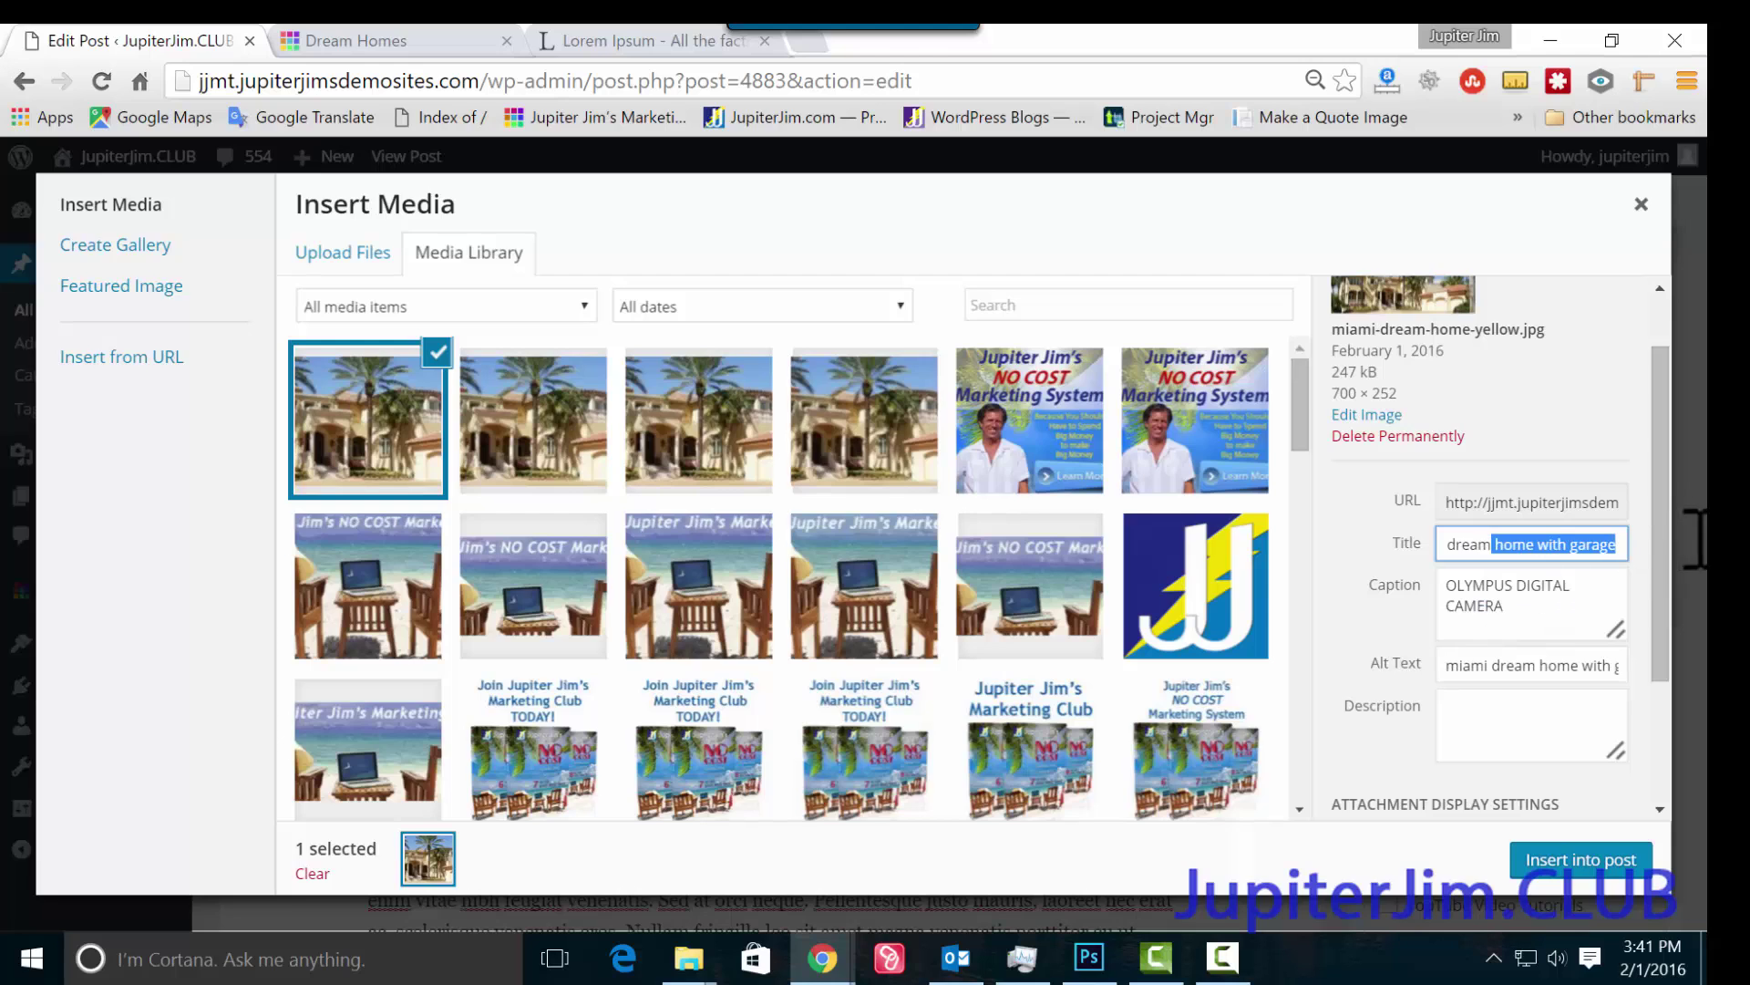
{"action": "left_click", "coordinate": [1619, 546]}
{"action": "type", "text": "seen hou"}
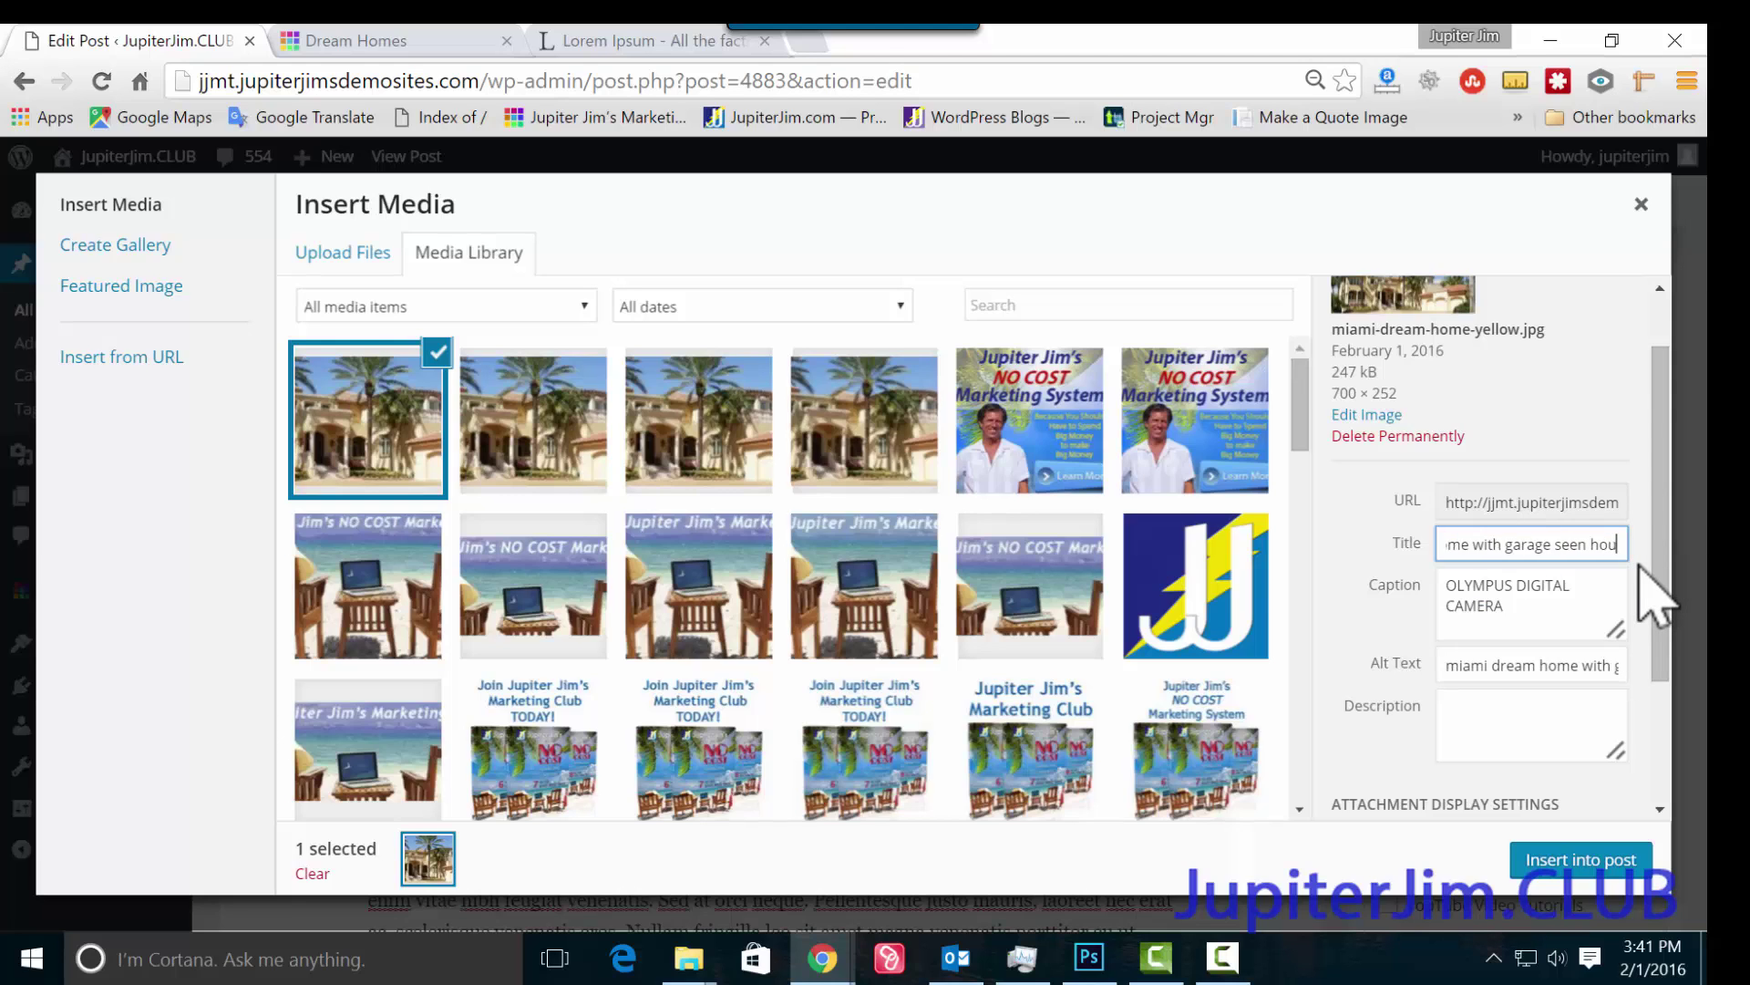
{"action": "type", "text": "se hunting"}
{"action": "left_click", "coordinate": [1352, 502]}
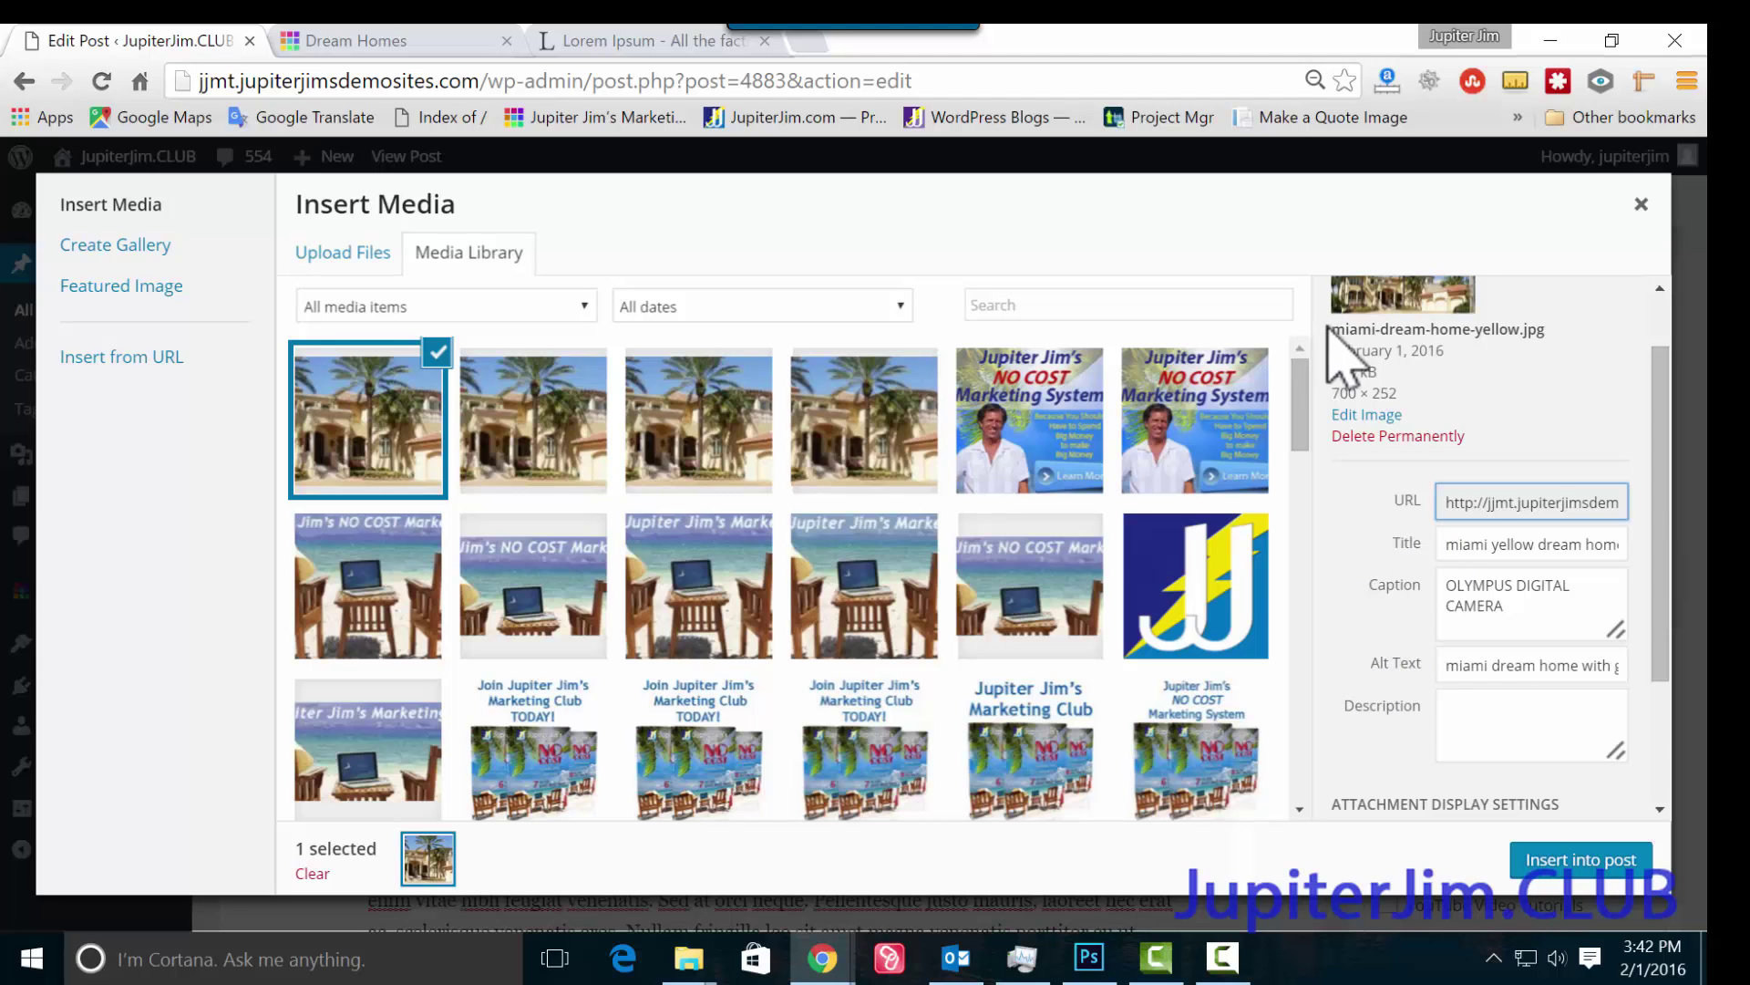
{"action": "left_click_drag", "start_coordinate": [1331, 337], "coordinate": [1375, 332]}
{"action": "left_click", "coordinate": [1593, 332]}
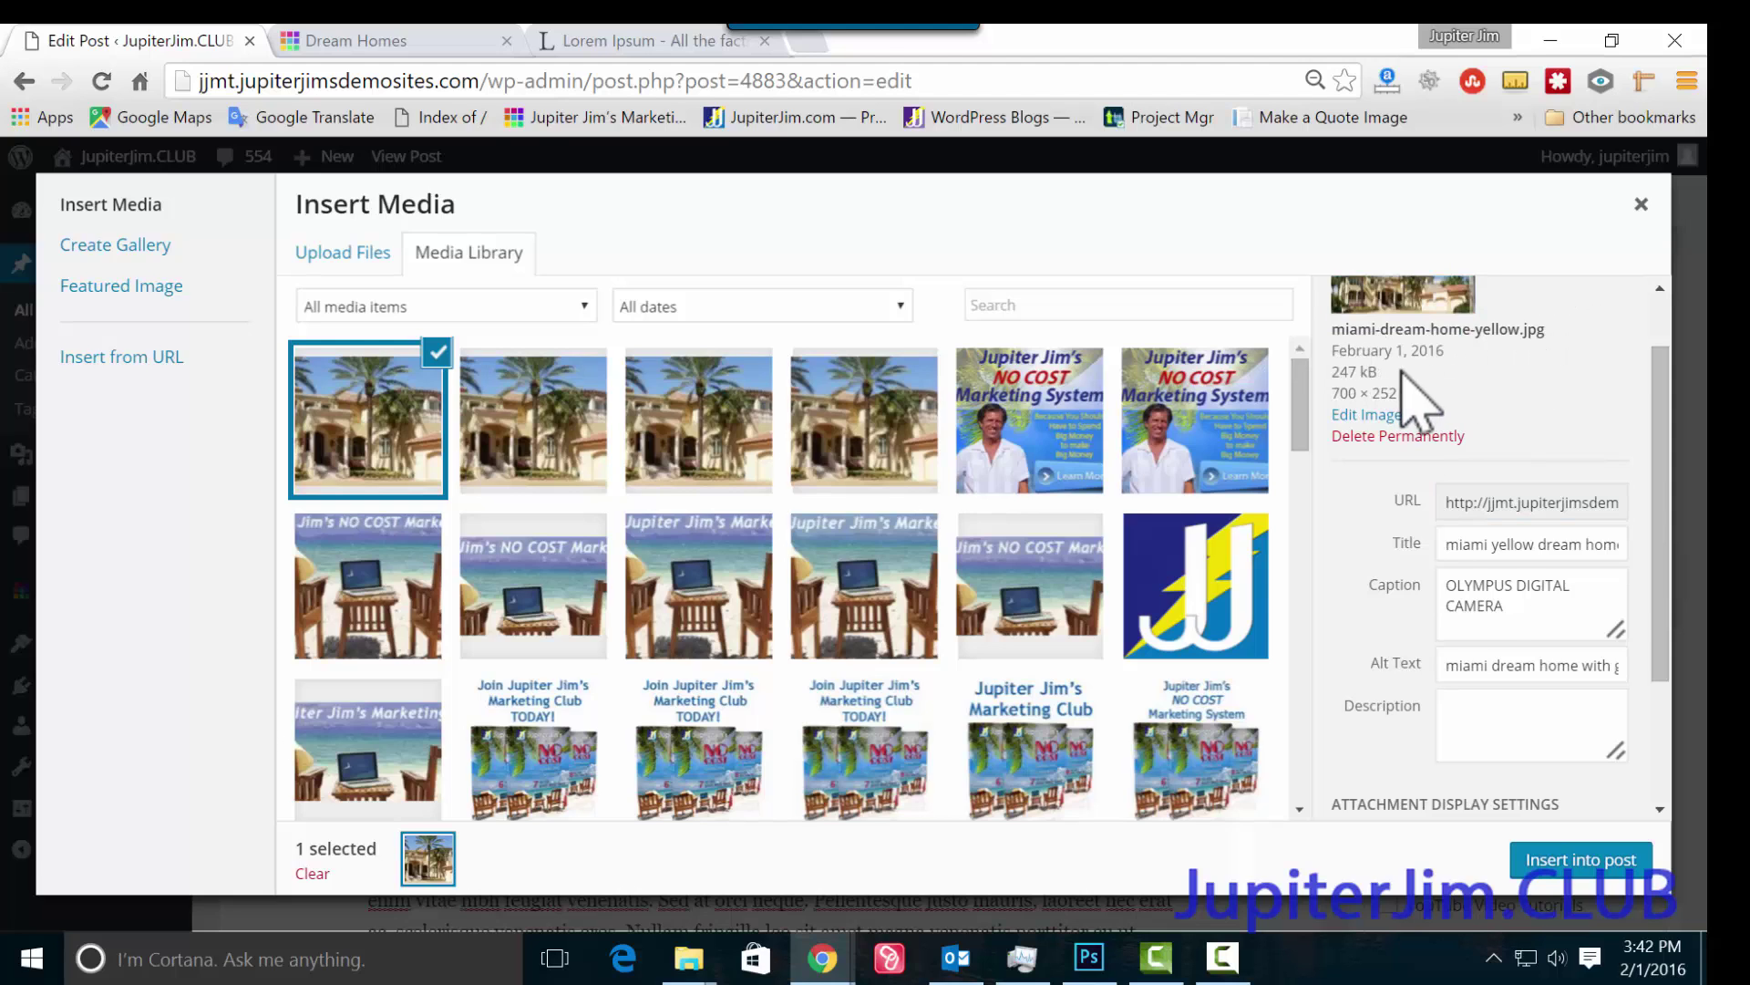
Replace the photo's caption with "My Dream Home in Miami Beach or Coral Gables, Florida".
{"action": "left_click_drag", "start_coordinate": [1524, 606], "coordinate": [1448, 593]}
{"action": "key", "text": "Delete"}
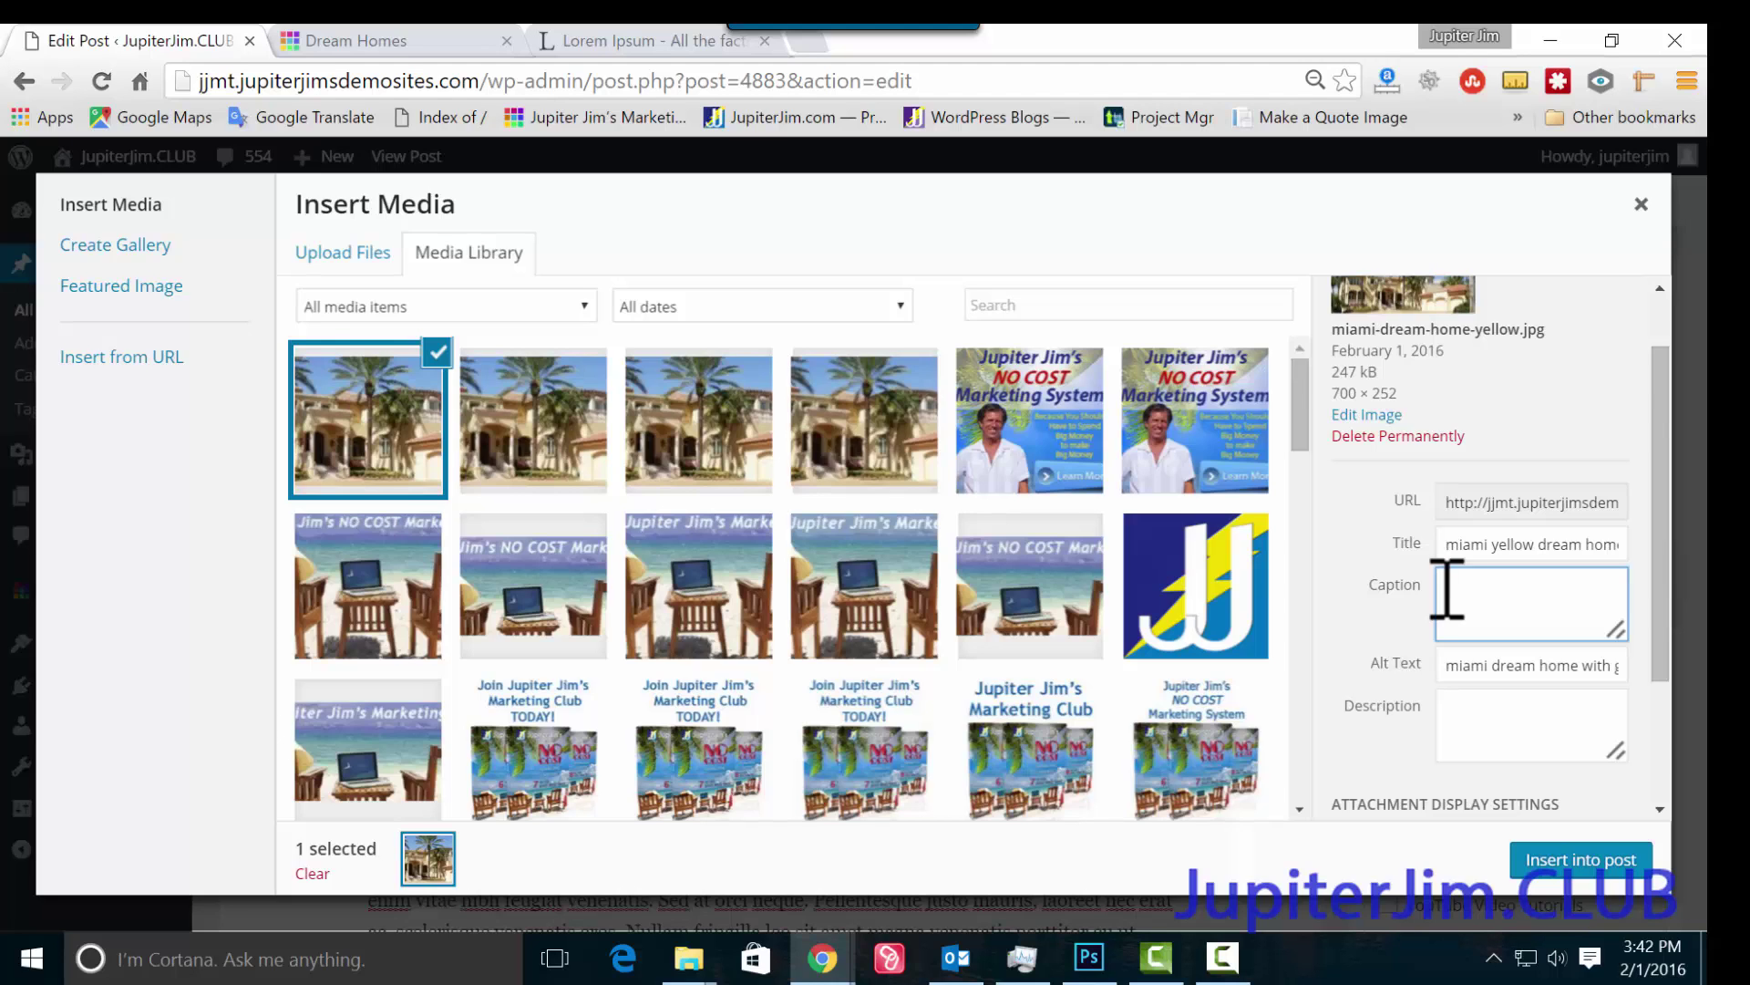
{"action": "type", "text": "My Dream Home in Miami Beach or Coral Gabes"}
{"action": "key", "text": "BackSpace"}
{"action": "key", "text": "BackSpace"}
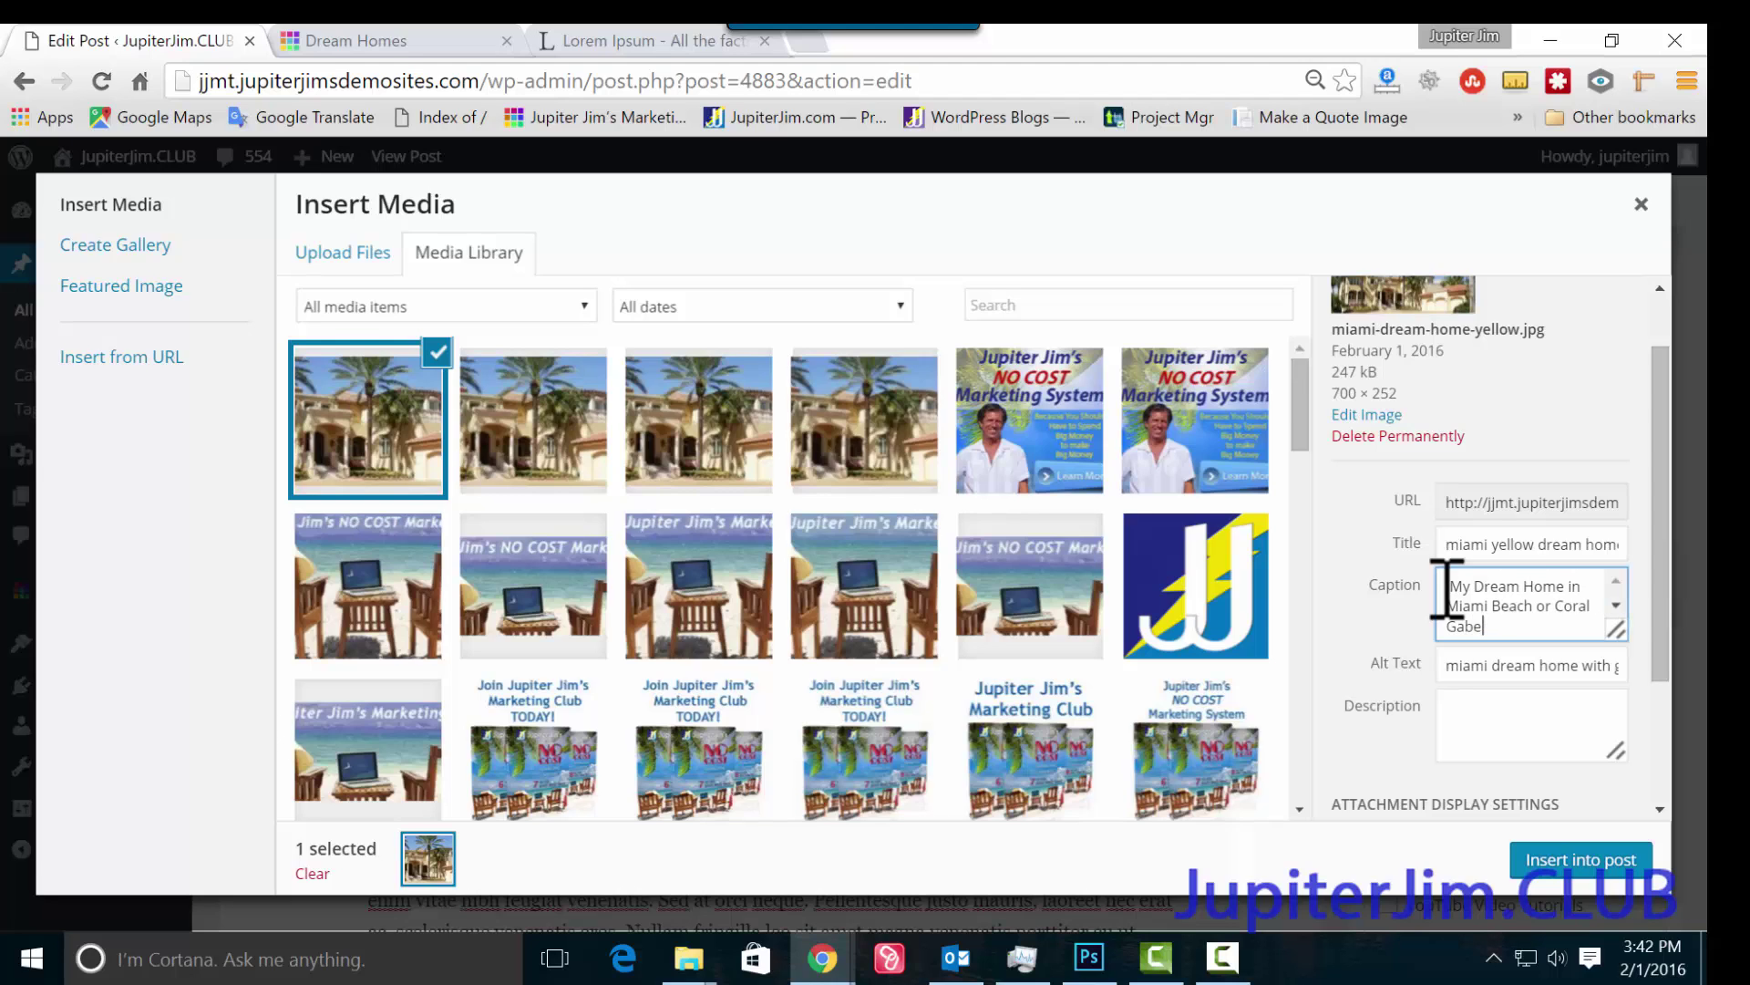
{"action": "type", "text": "les, Florida"}
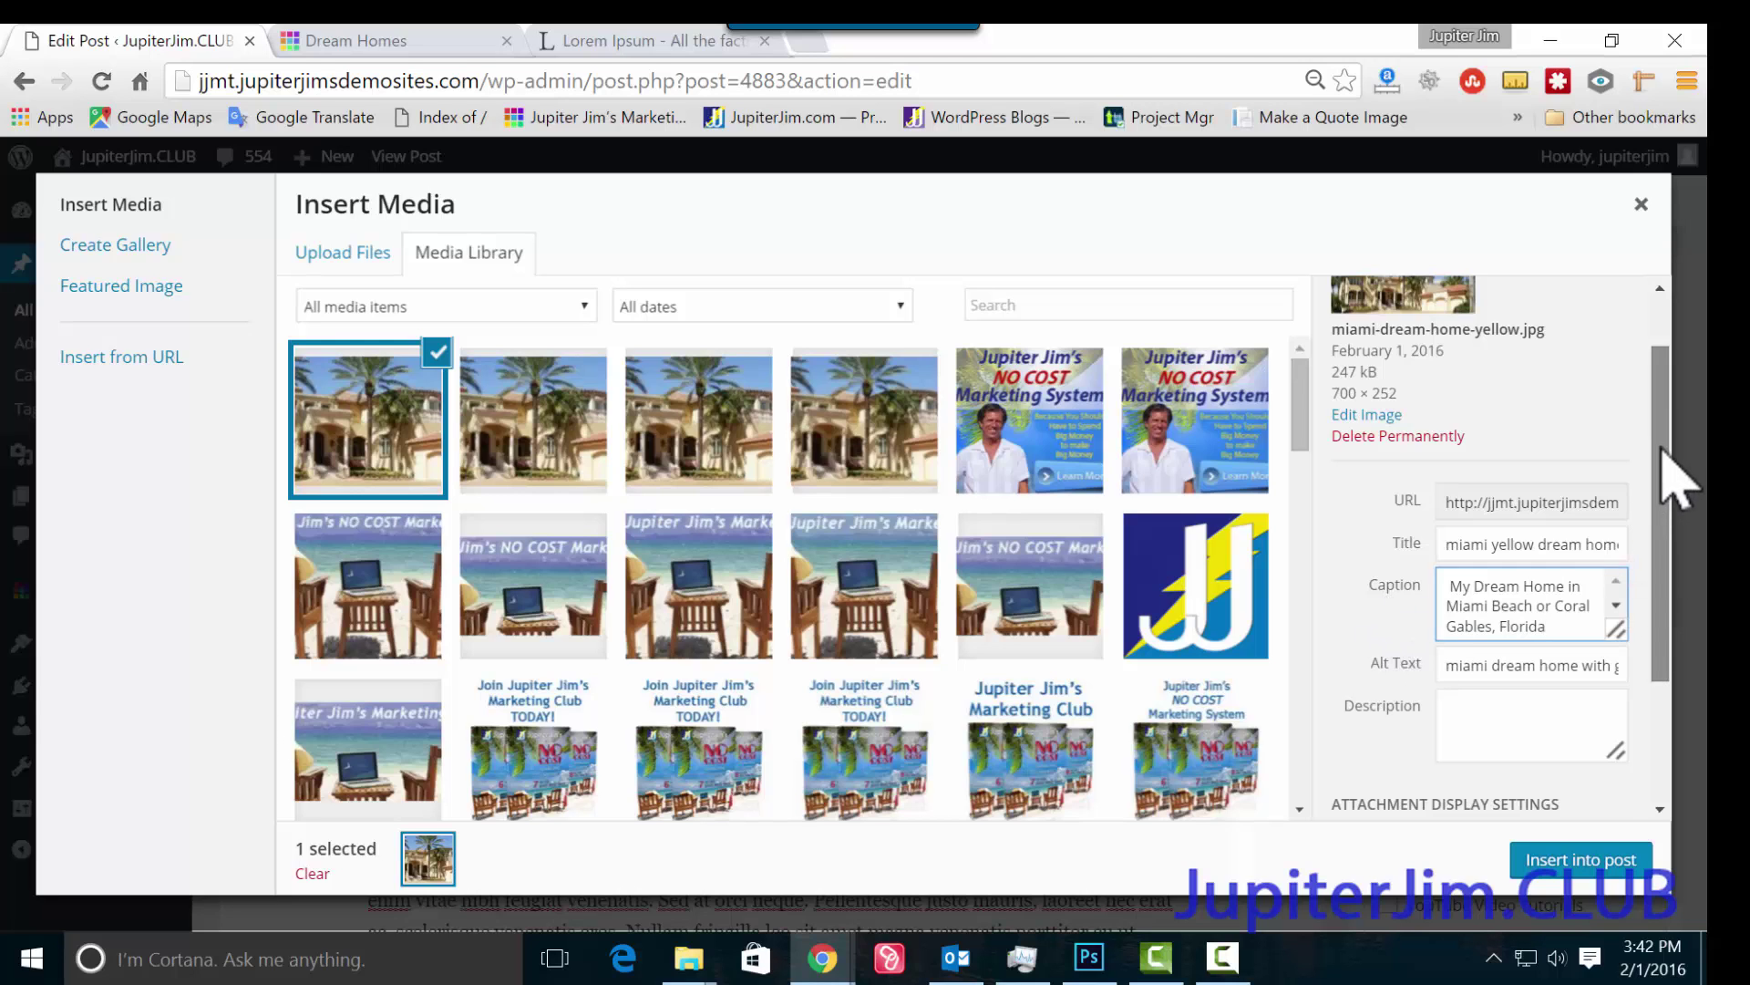
Insert the photo into the post at Full Size – 700 × 252, linked to the Media File, and update the post.
{"action": "left_click_drag", "start_coordinate": [1672, 469], "coordinate": [1667, 693]}
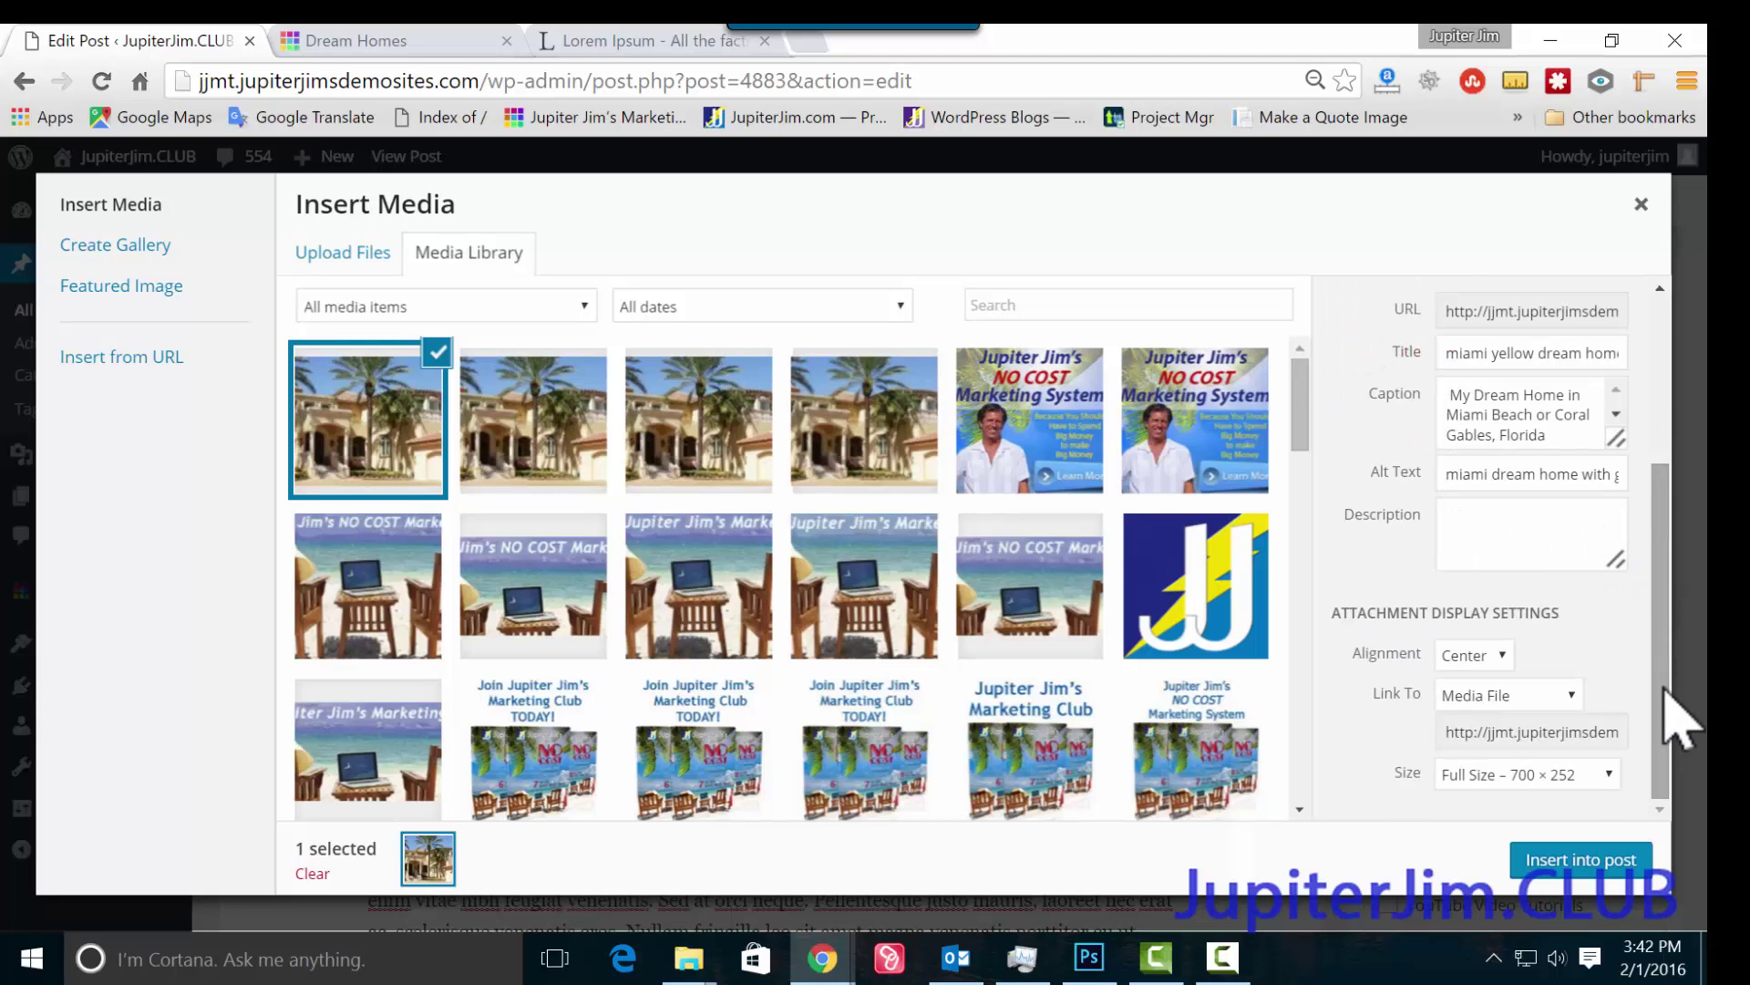
{"action": "left_click", "coordinate": [1551, 774]}
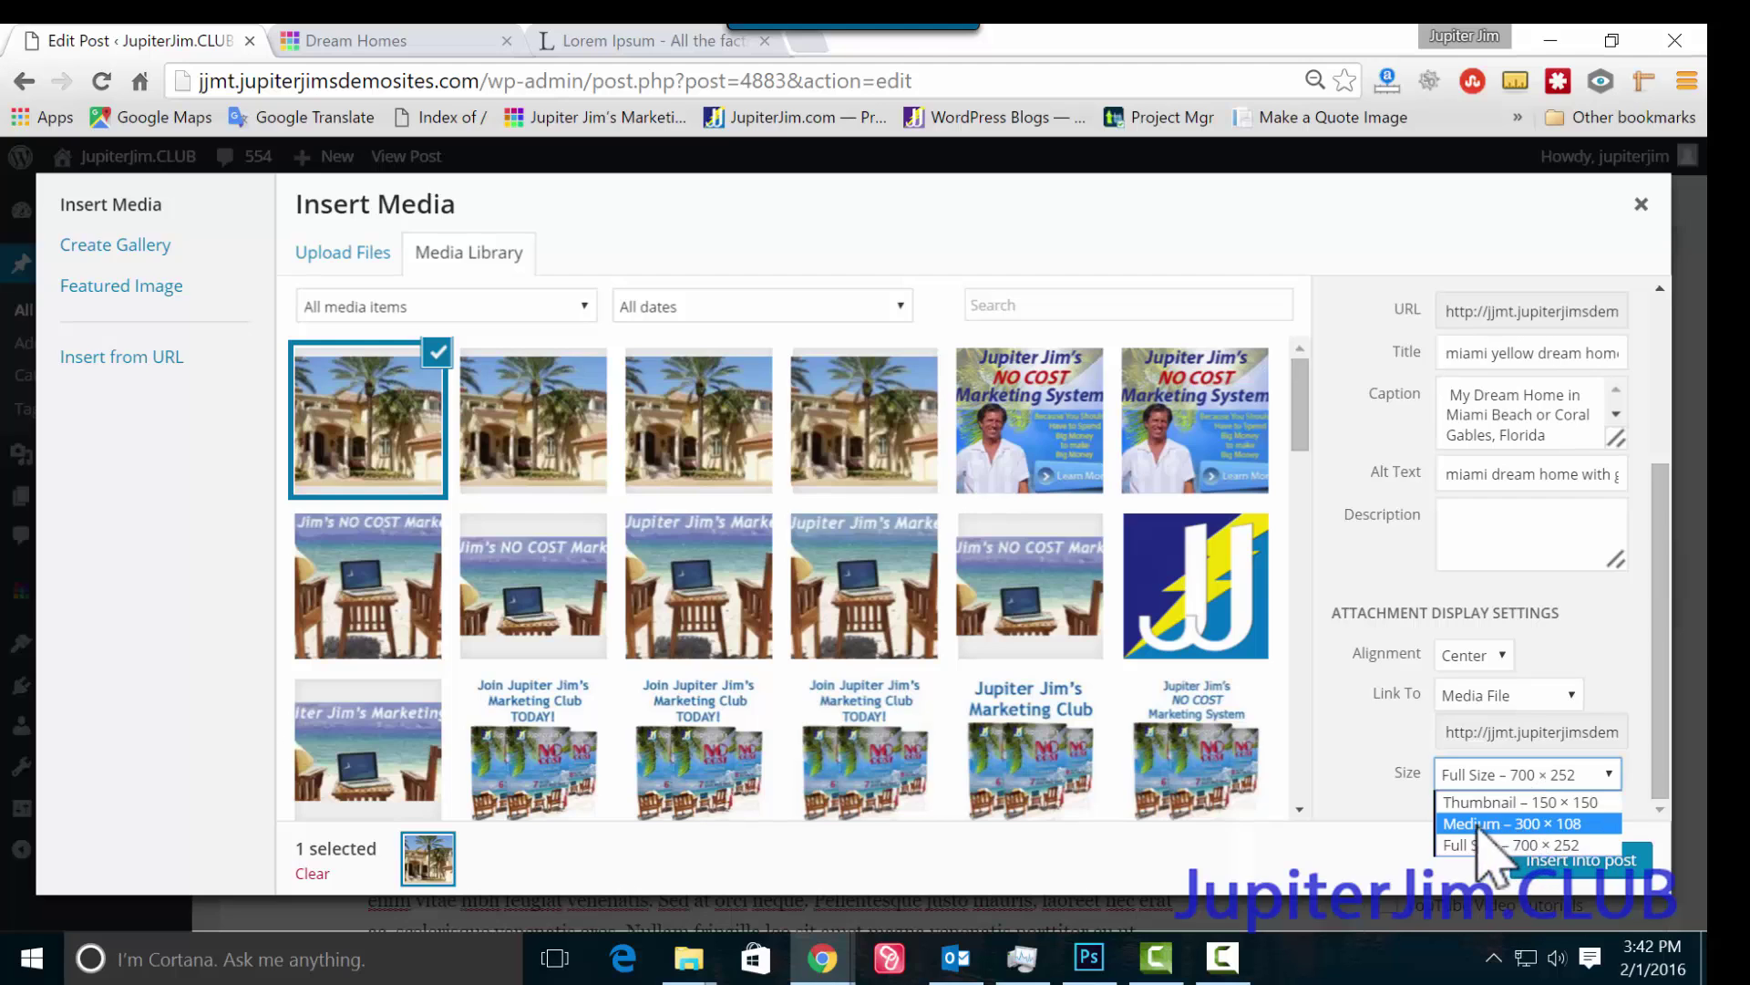
{"action": "left_click", "coordinate": [1380, 852]}
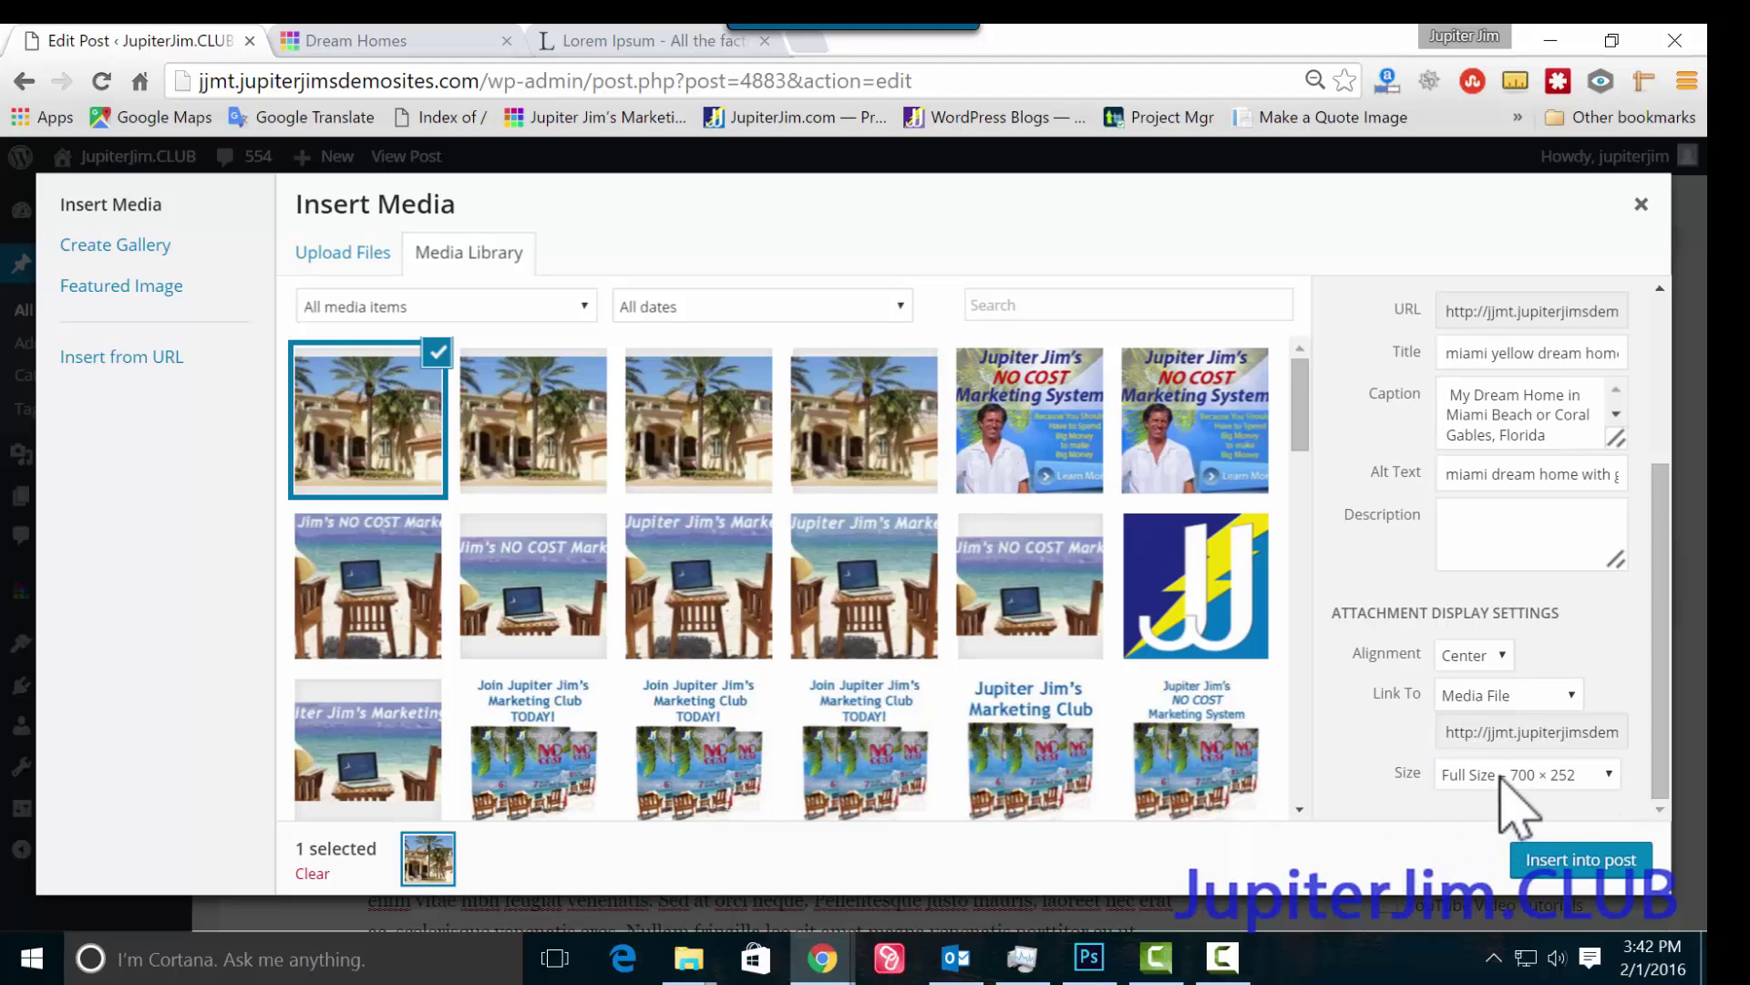
{"action": "left_click", "coordinate": [1475, 695]}
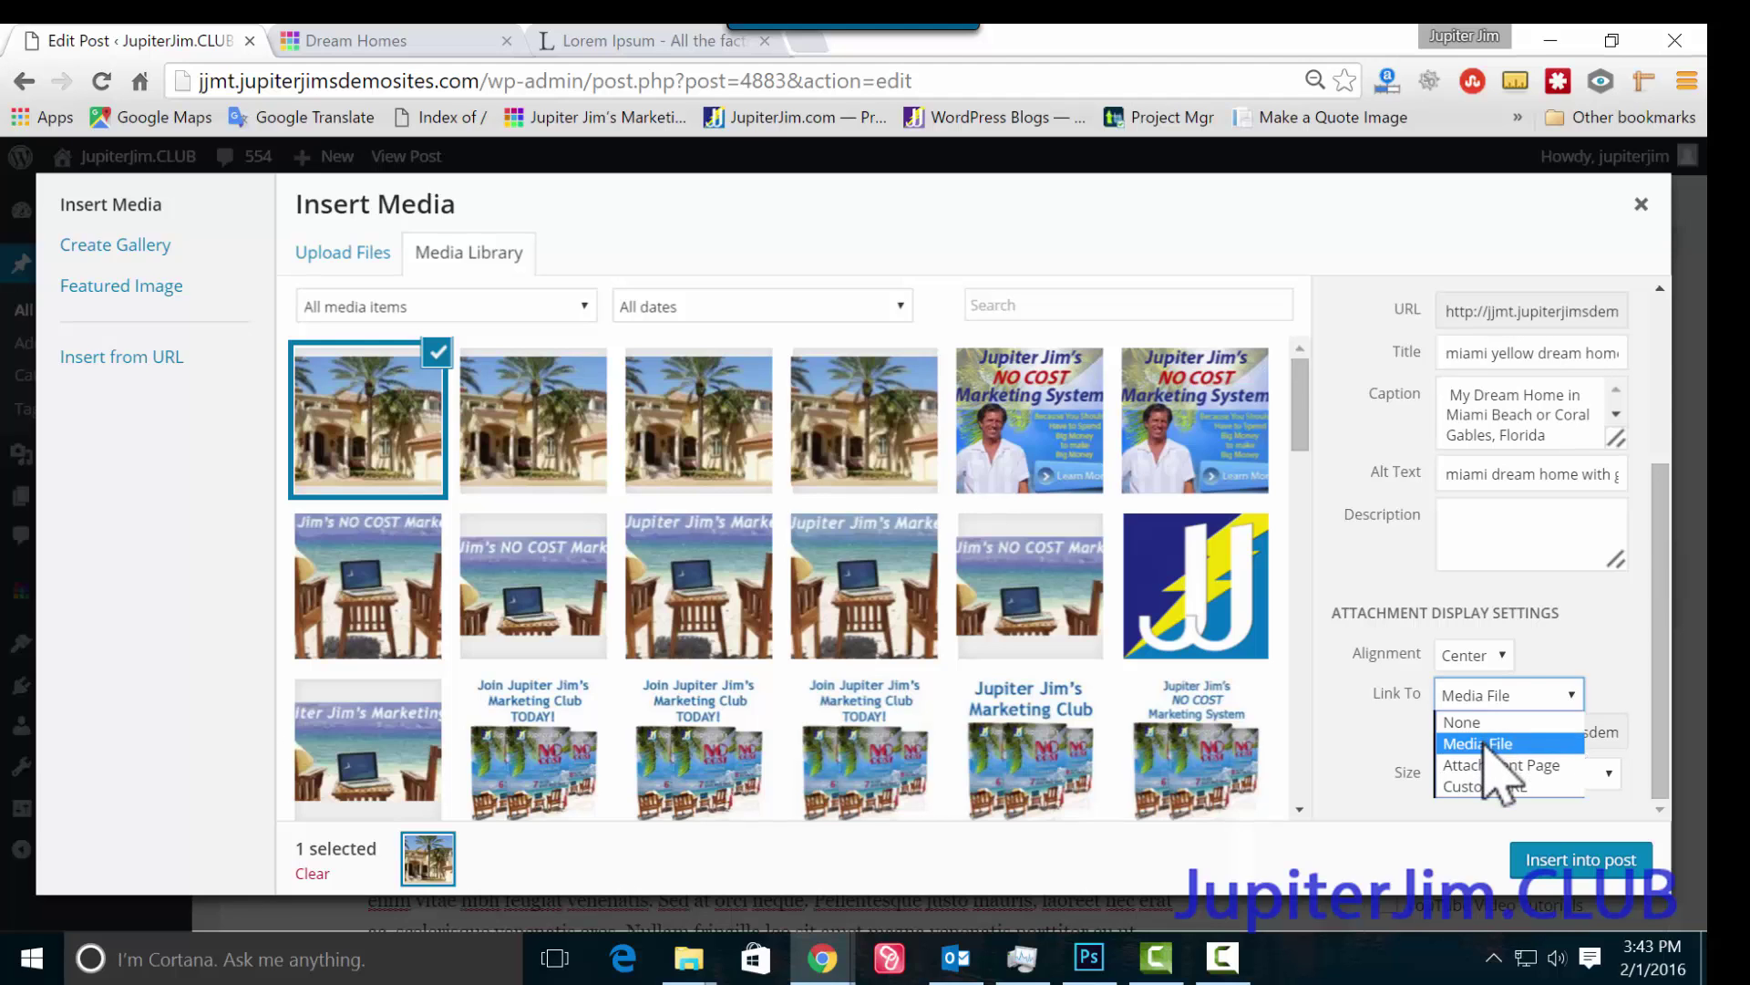
{"action": "left_click", "coordinate": [1484, 744]}
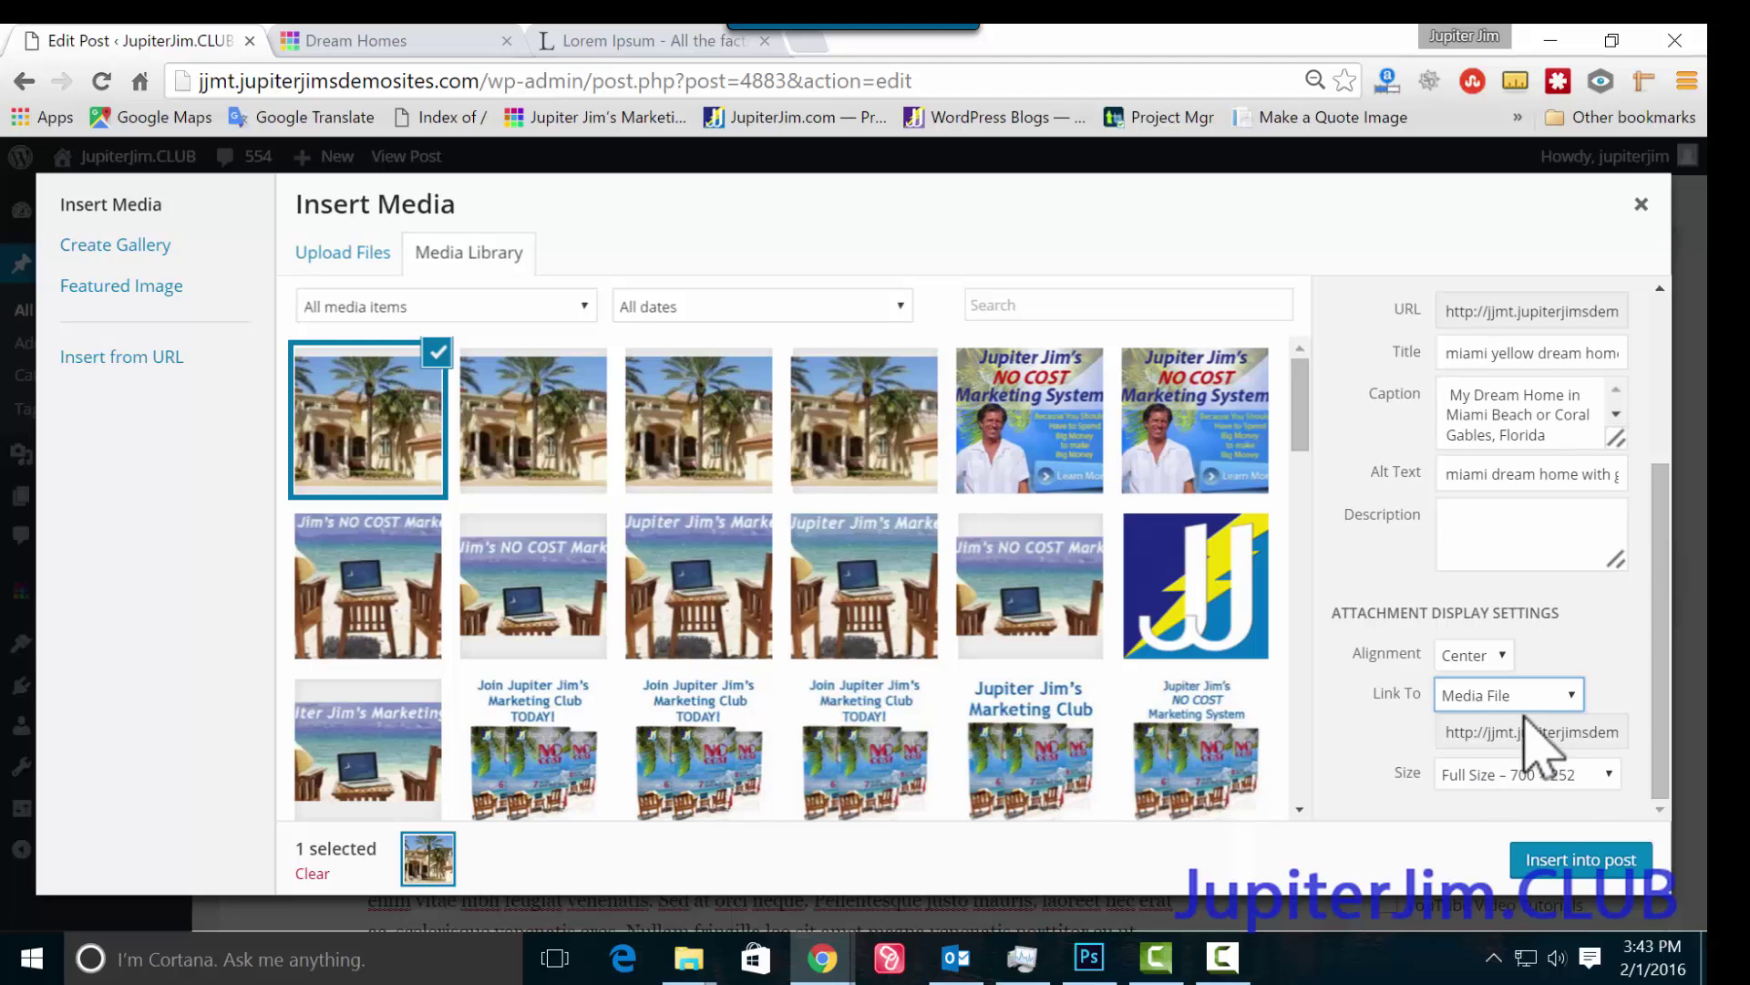
{"action": "left_click", "coordinate": [1586, 871]}
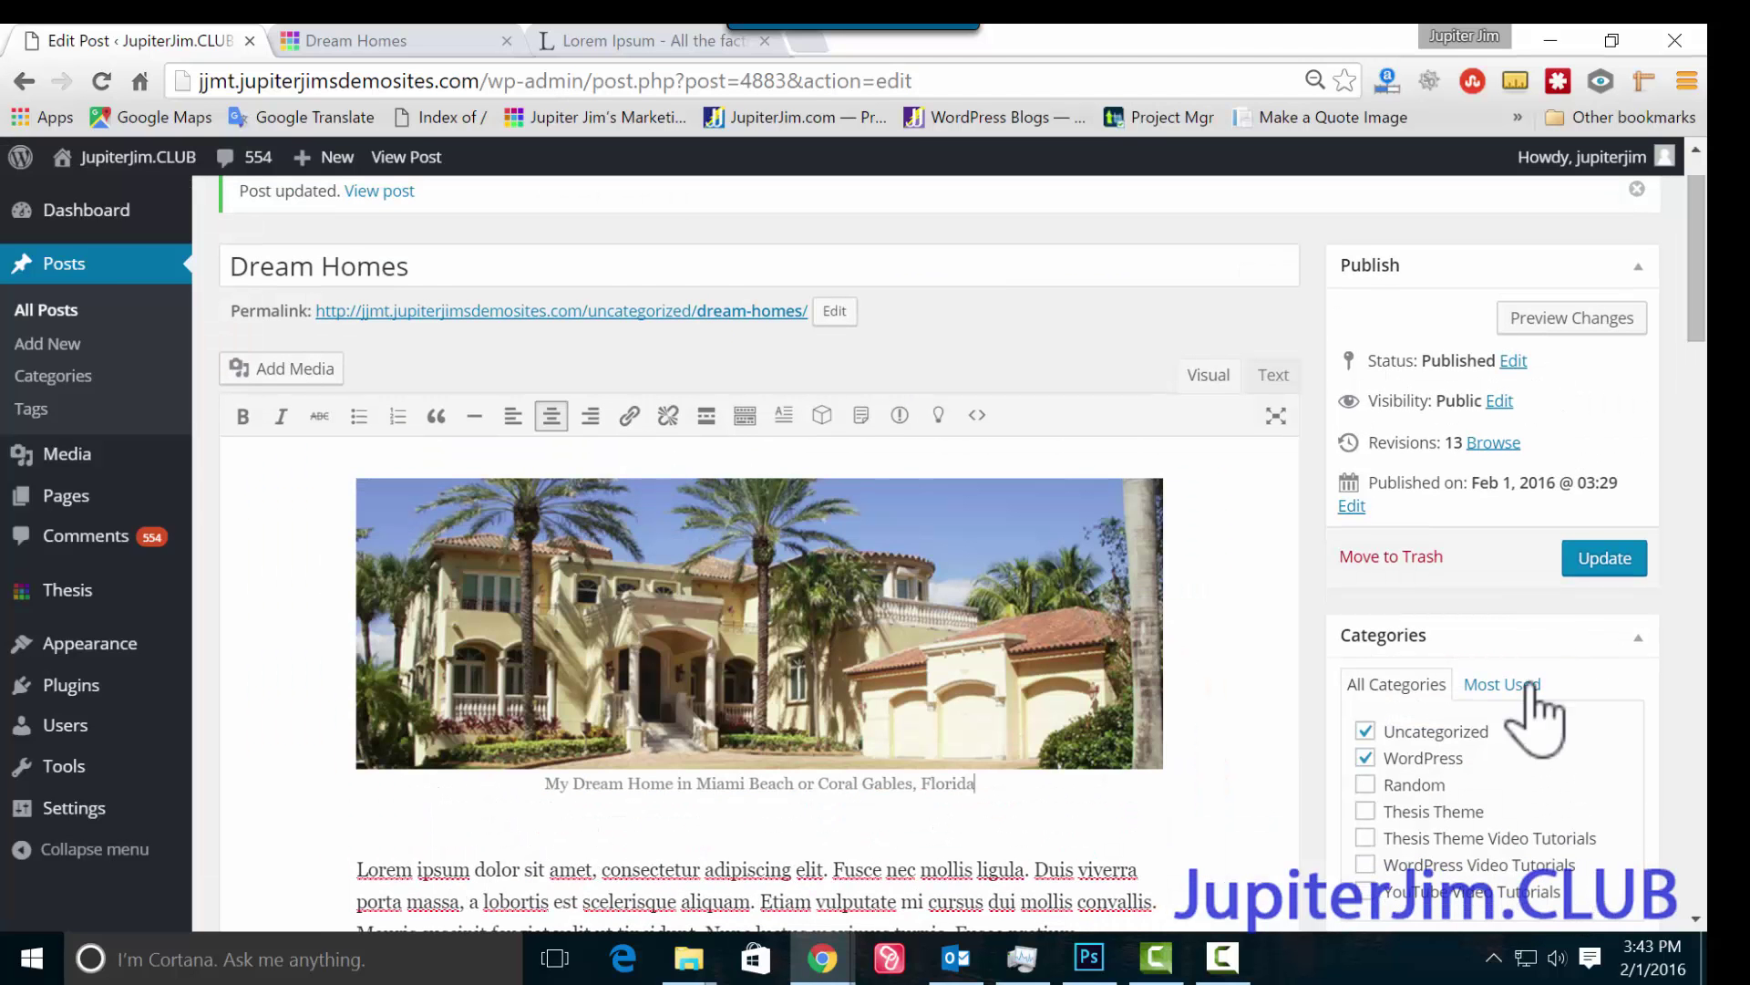
{"action": "left_click", "coordinate": [1607, 566]}
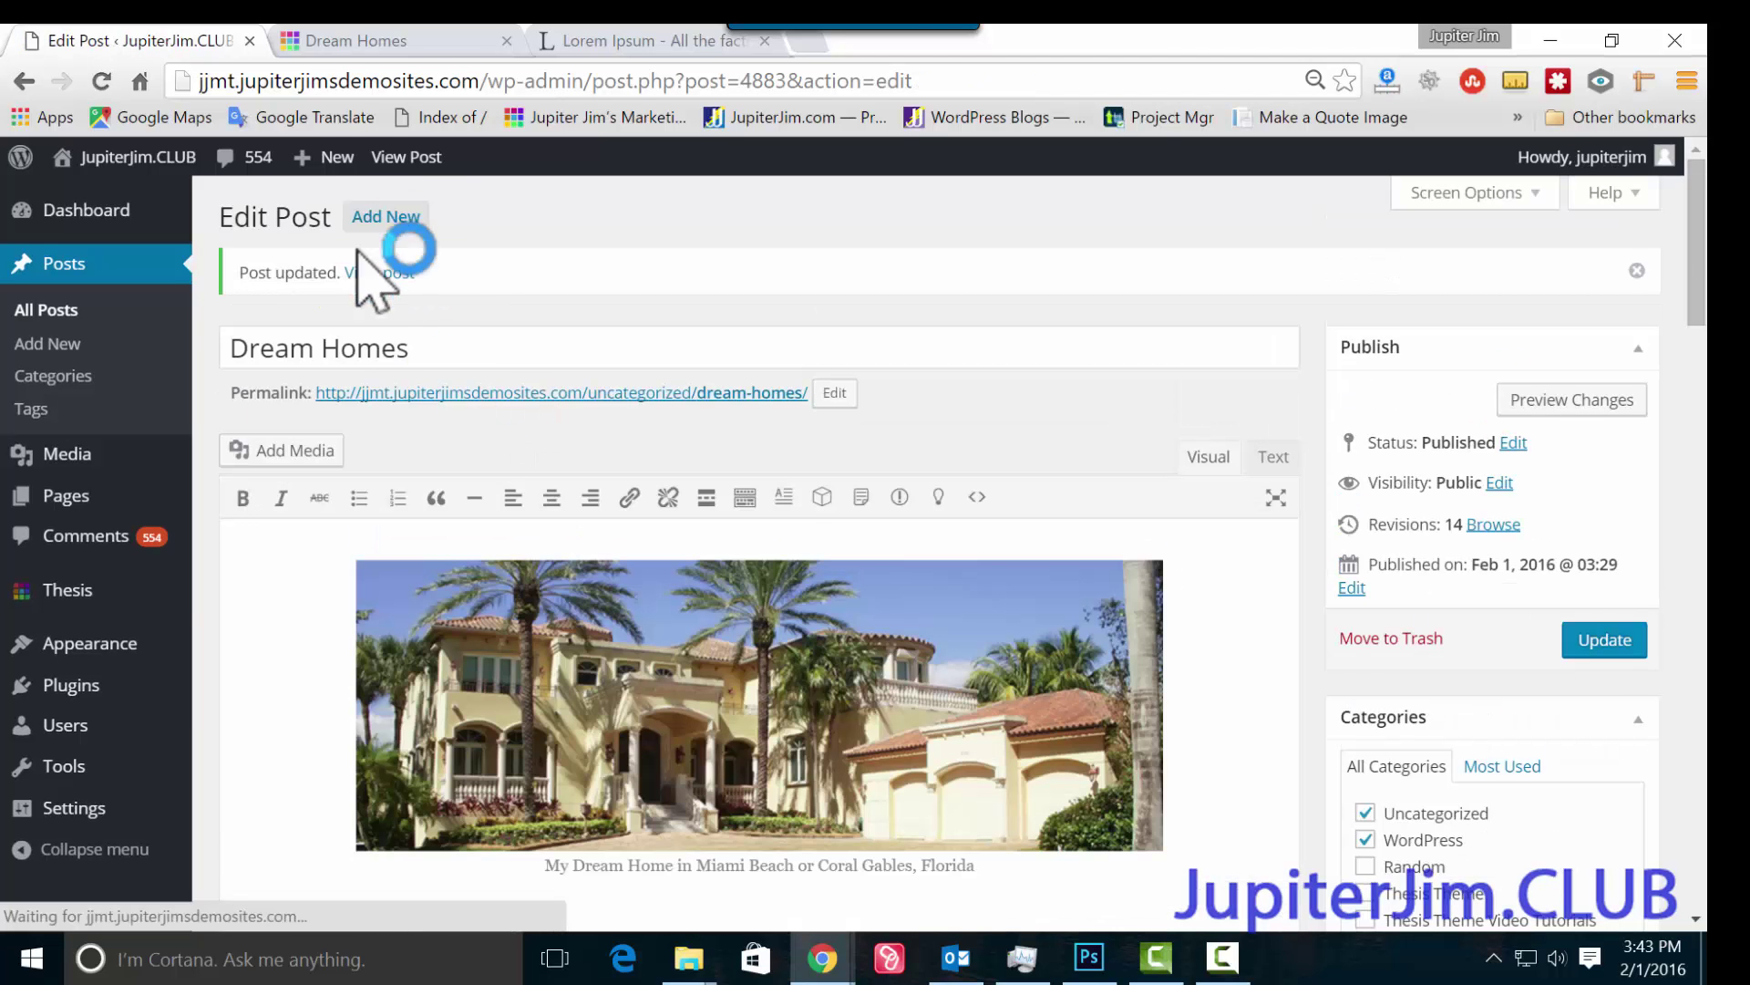
Reload the published "Dream Homes" post and examine the inserted house photo and its caption.
{"action": "left_click", "coordinate": [373, 42]}
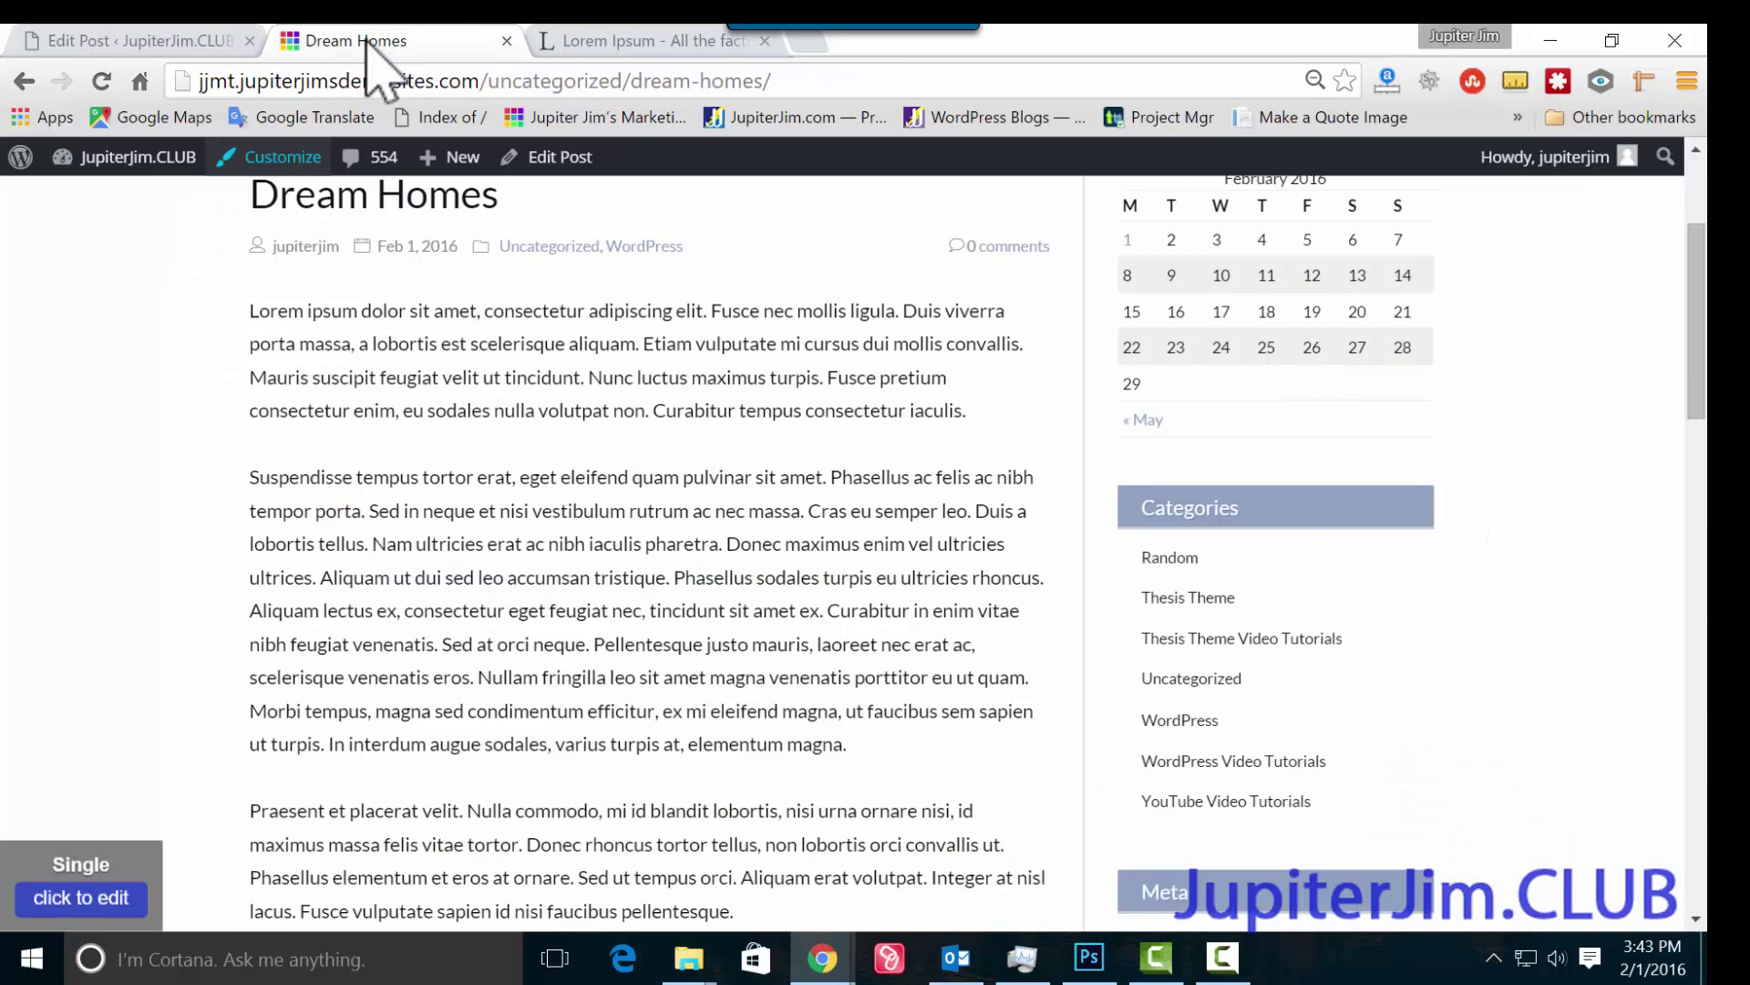
{"action": "left_click", "coordinate": [101, 80]}
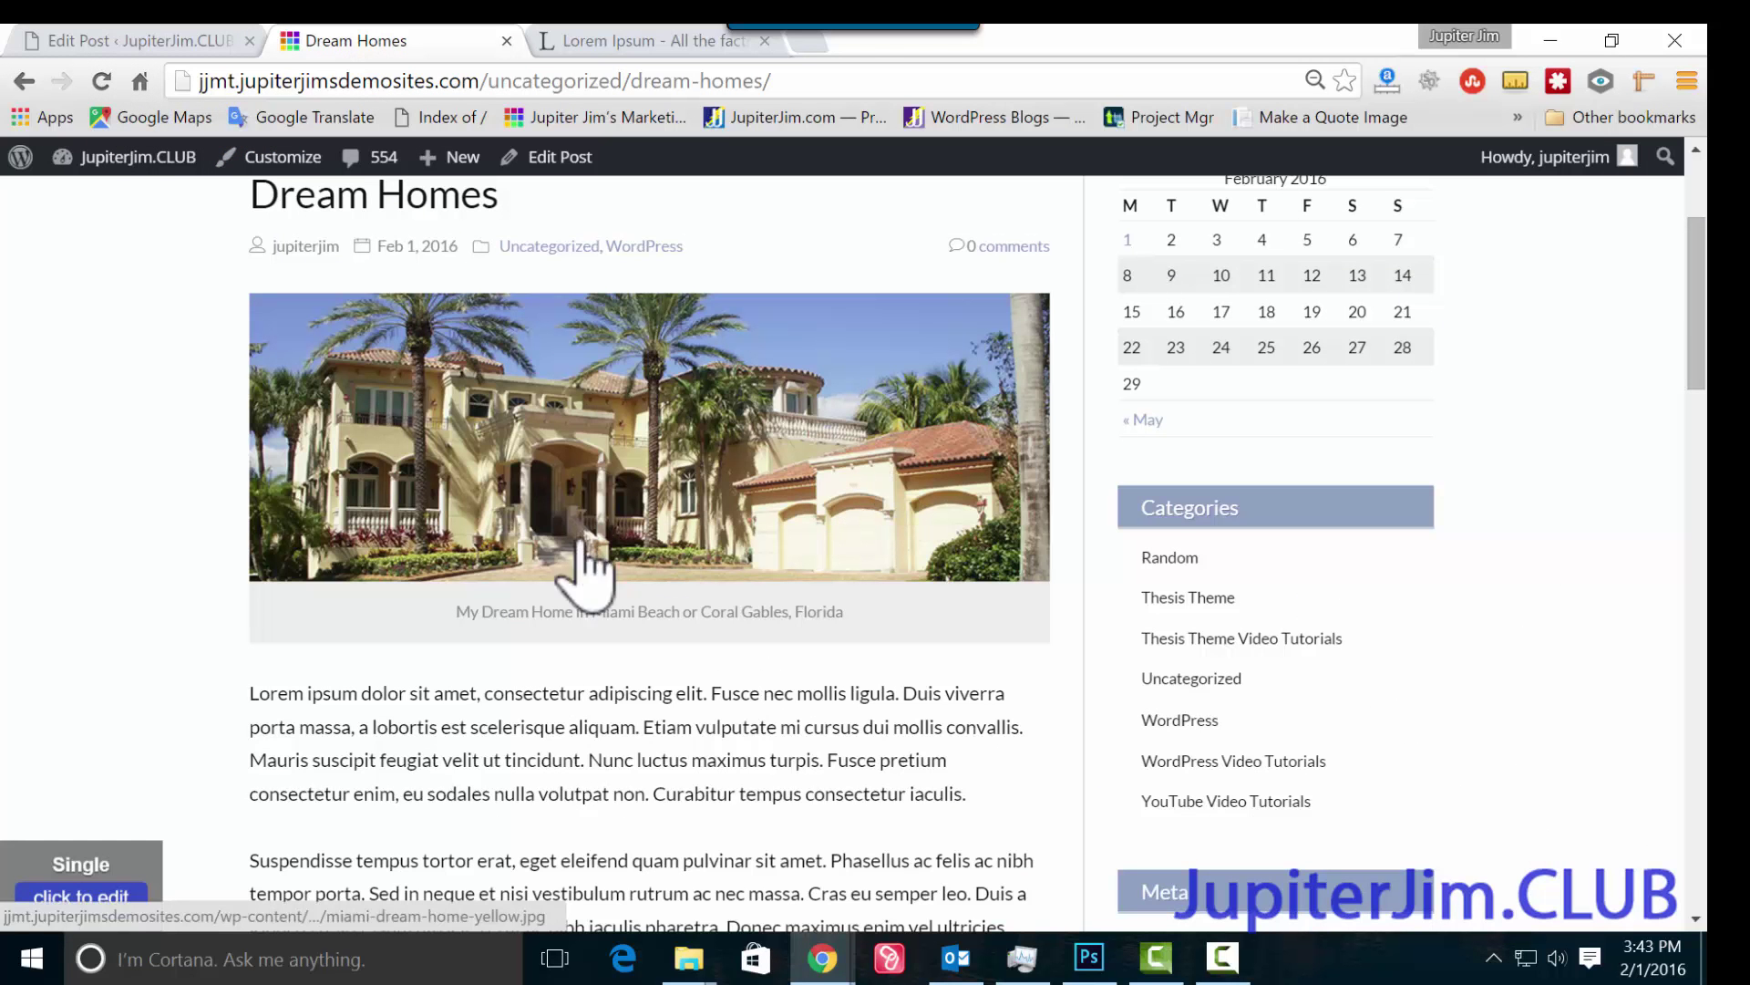
{"action": "left_click_drag", "start_coordinate": [455, 611], "coordinate": [855, 636]}
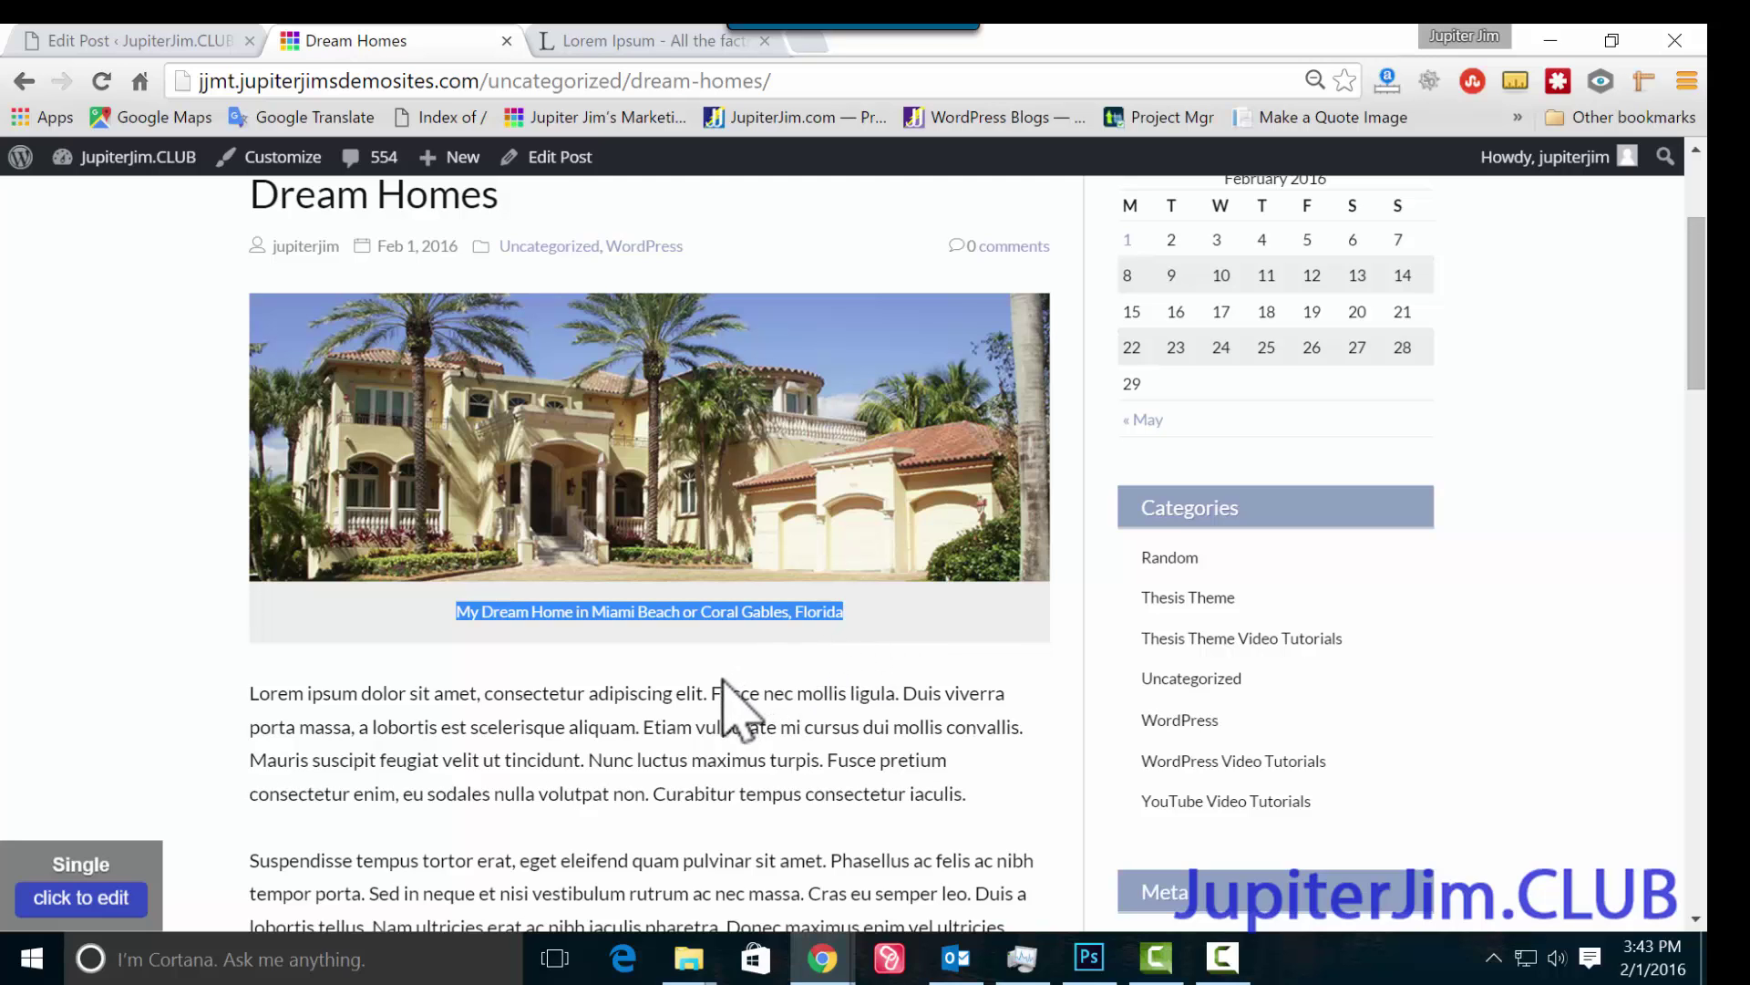
Follow the house photo's link to inspect the media file's name in its address, and return to the published post.
{"action": "left_click", "coordinate": [655, 428]}
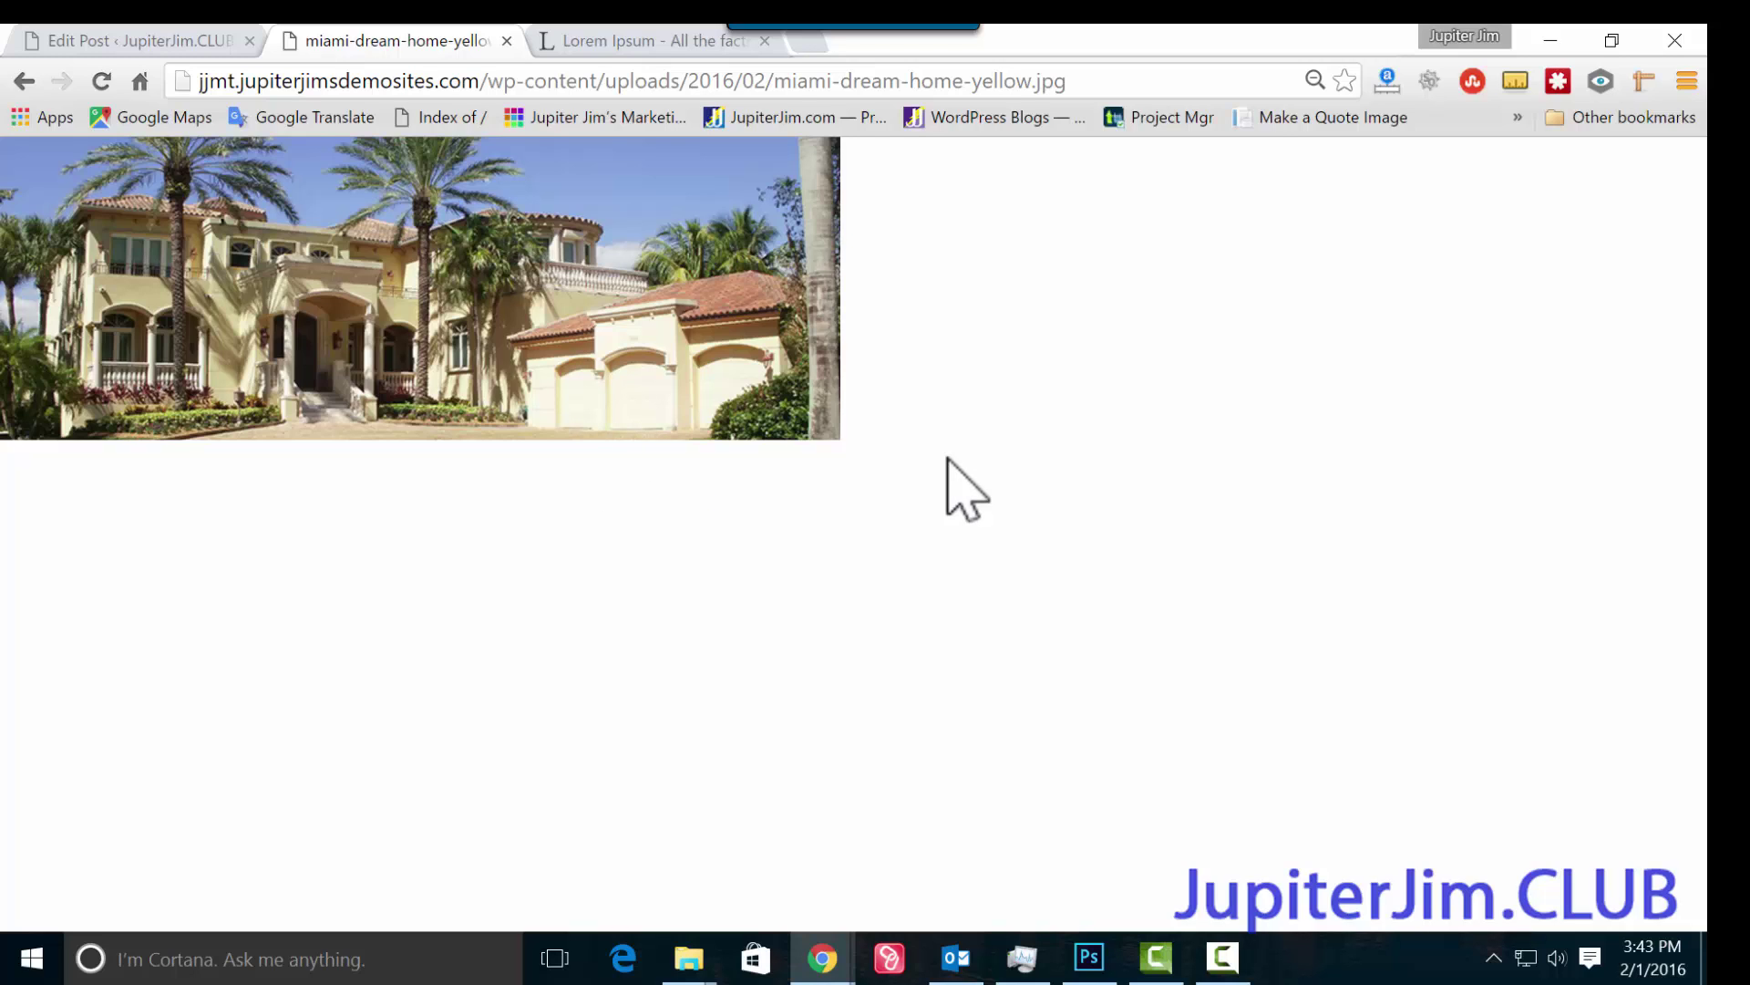
{"action": "left_click_drag", "start_coordinate": [771, 80], "coordinate": [1167, 73]}
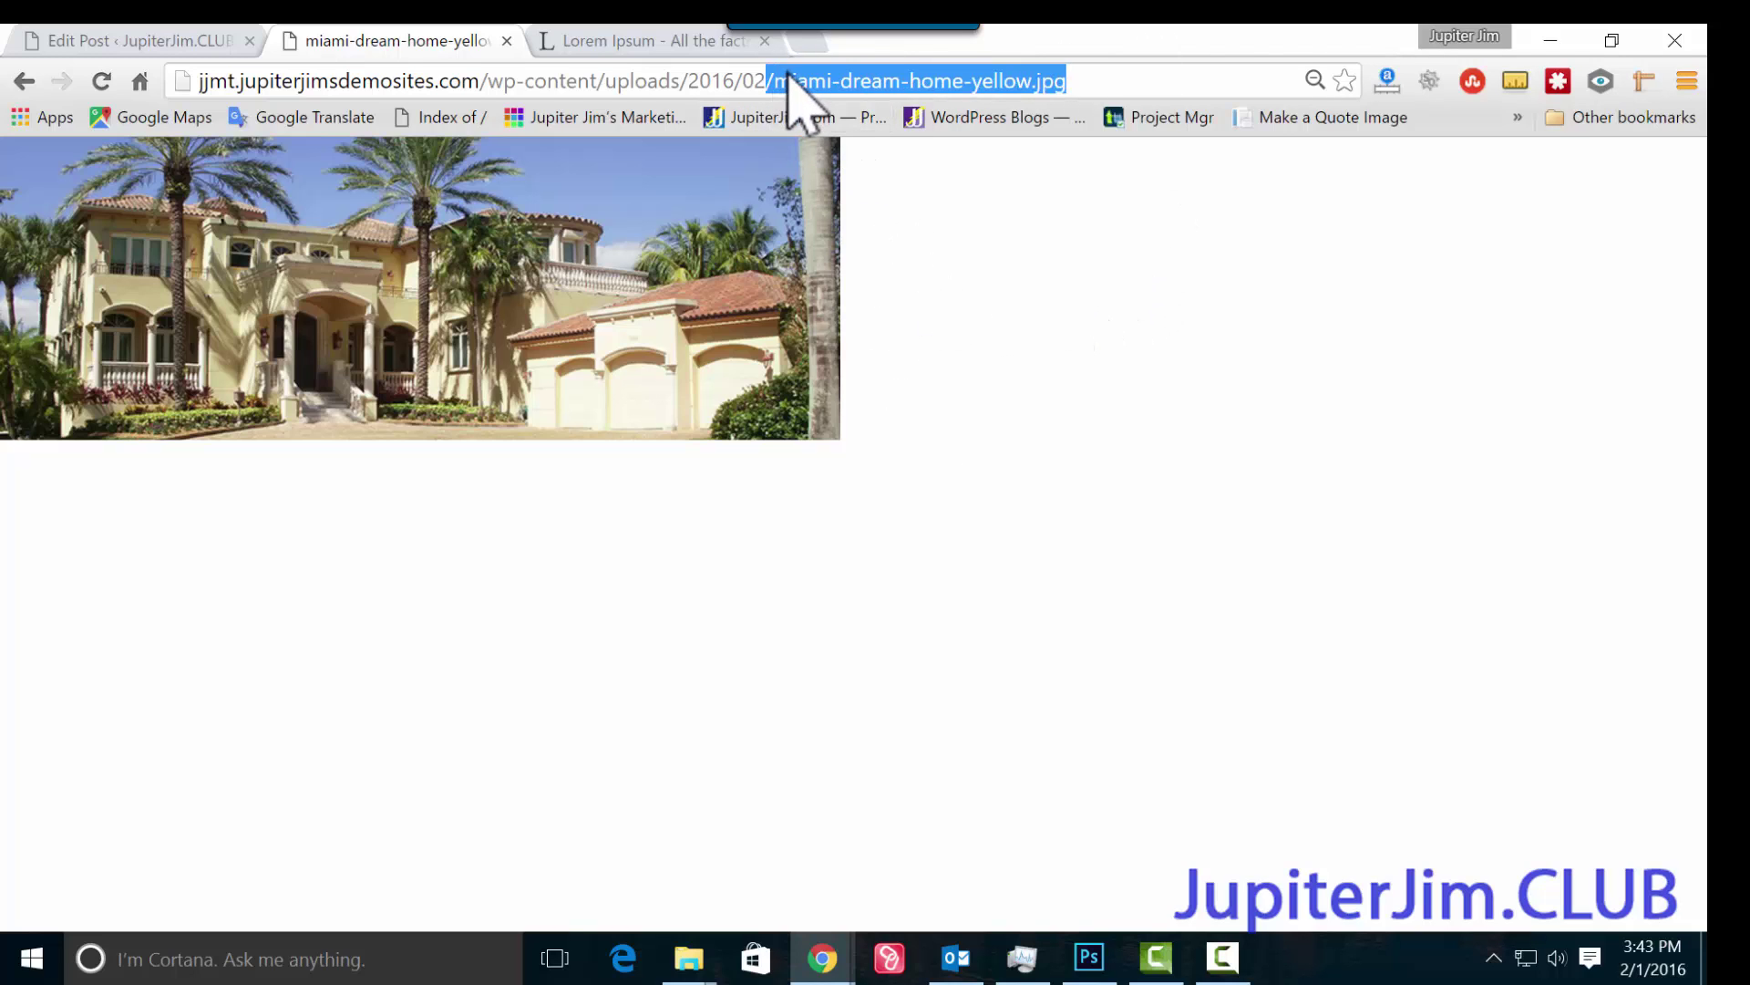
{"action": "left_click", "coordinate": [964, 392]}
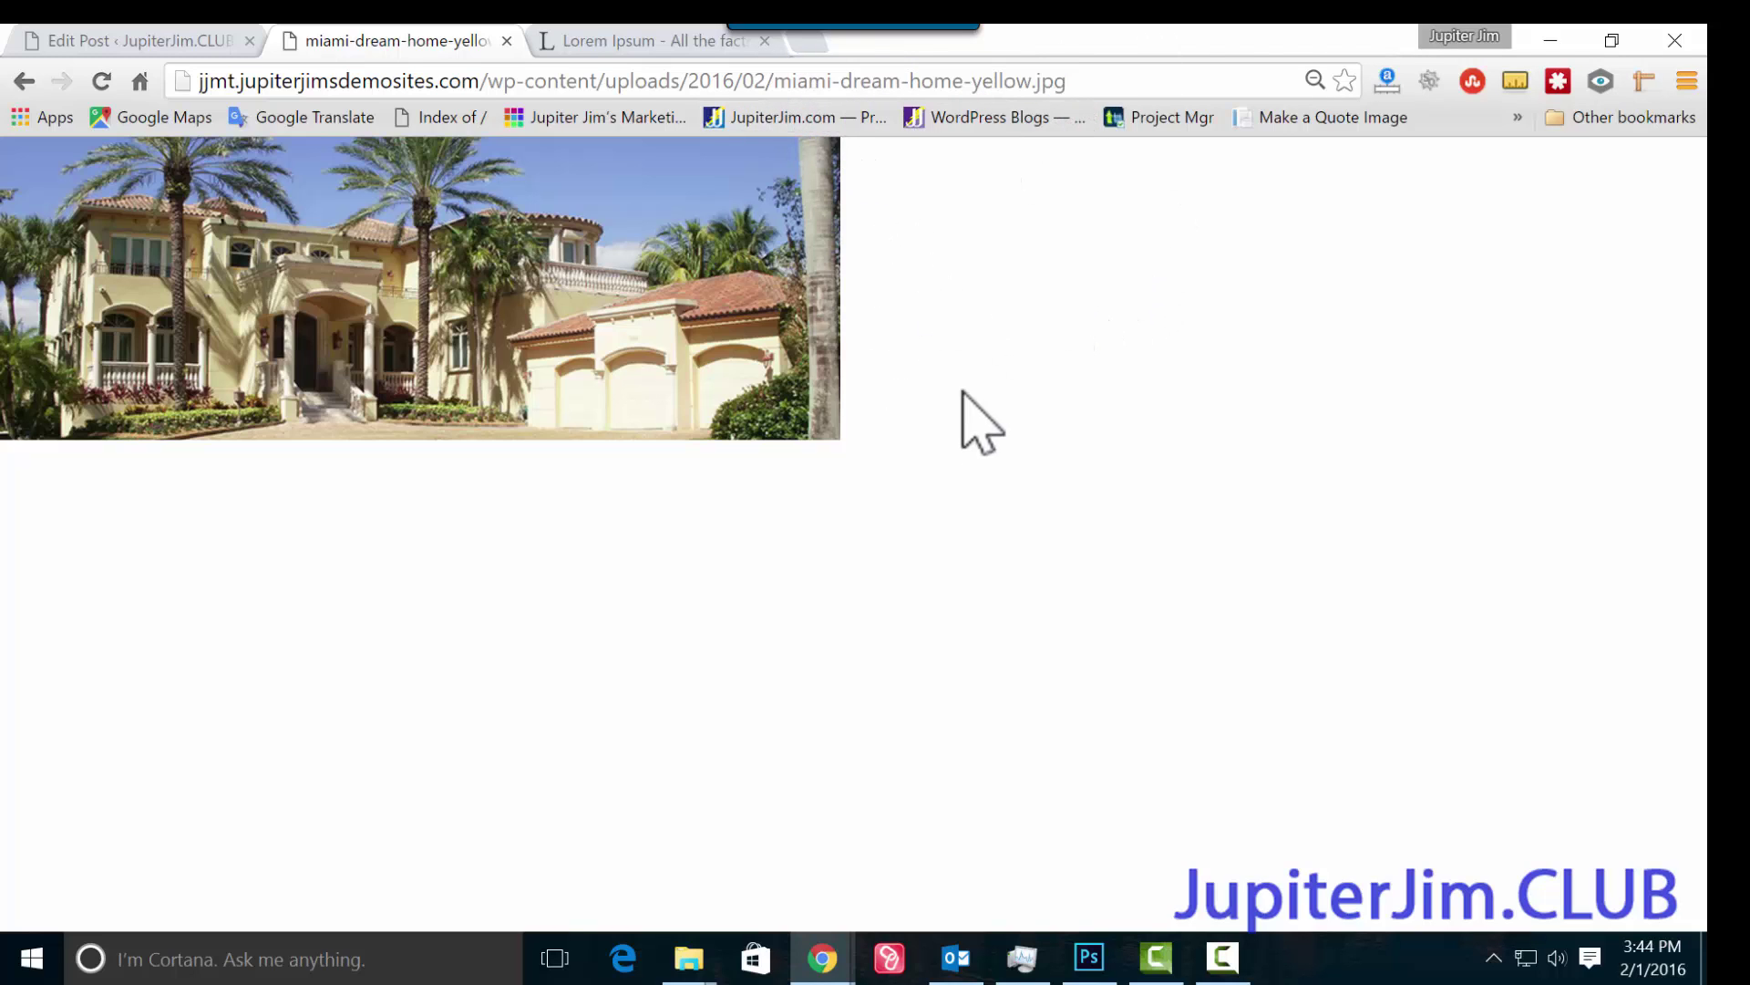
{"action": "left_click", "coordinate": [25, 84]}
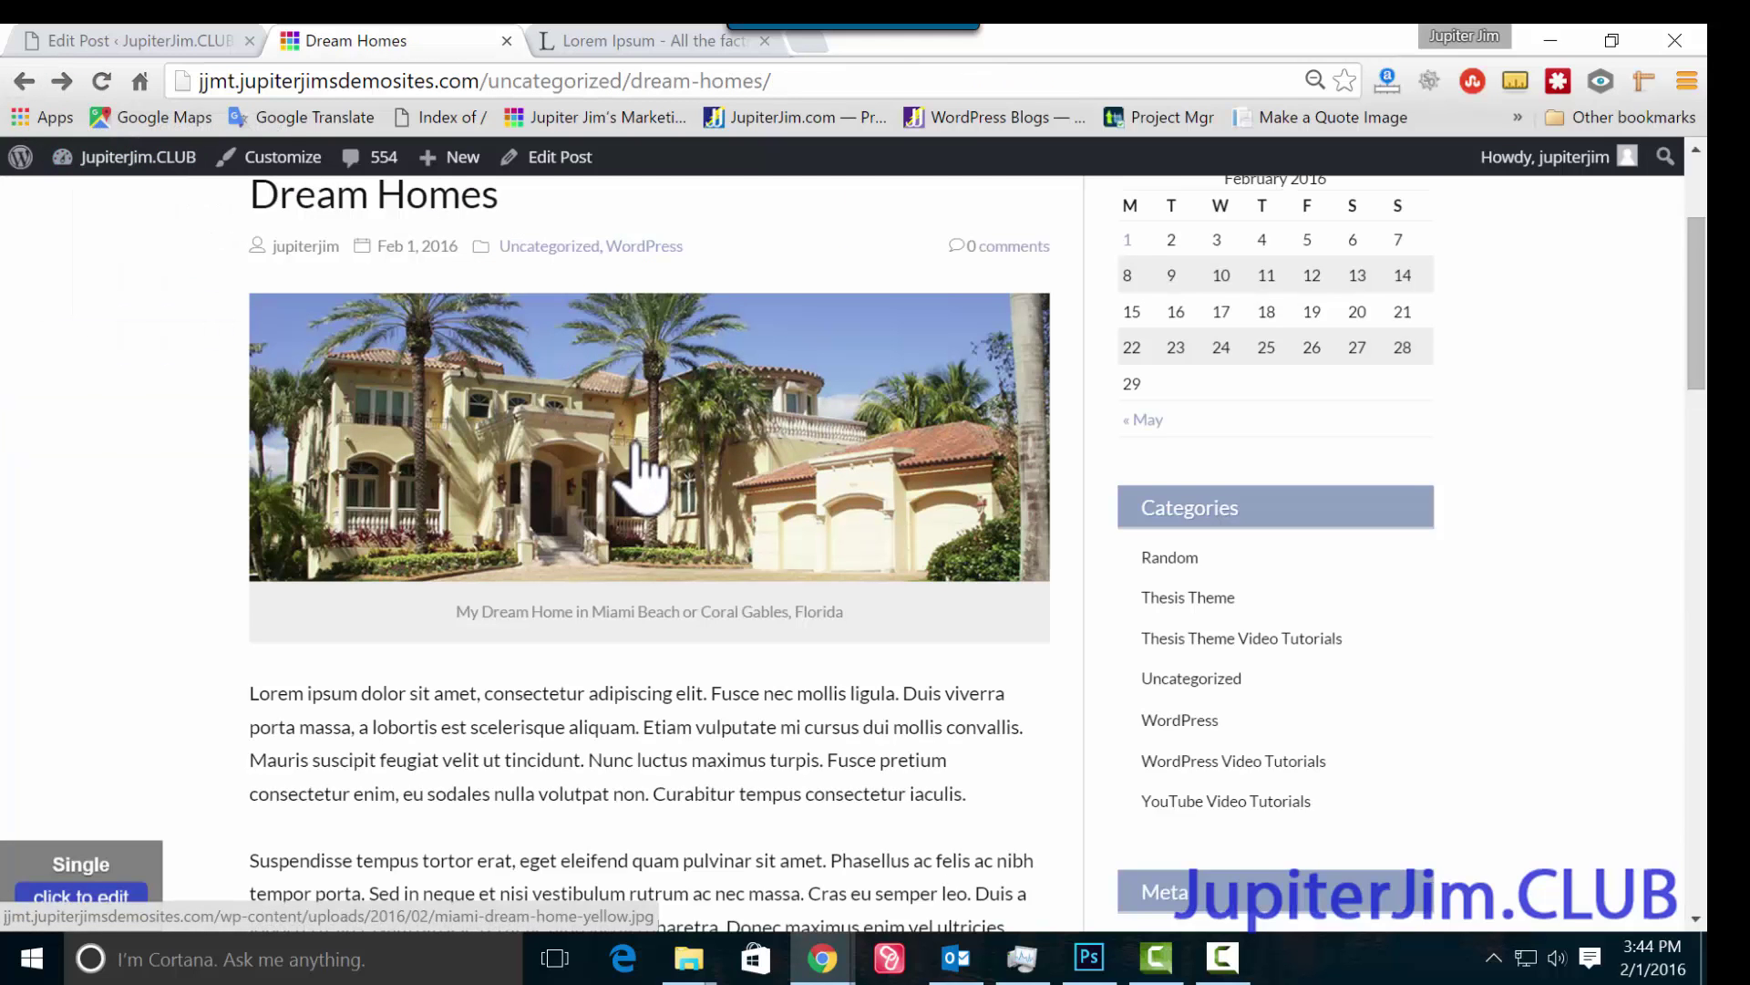
In the post editor, set the house photo's Link To option to None and update the post.
{"action": "left_click", "coordinate": [191, 42]}
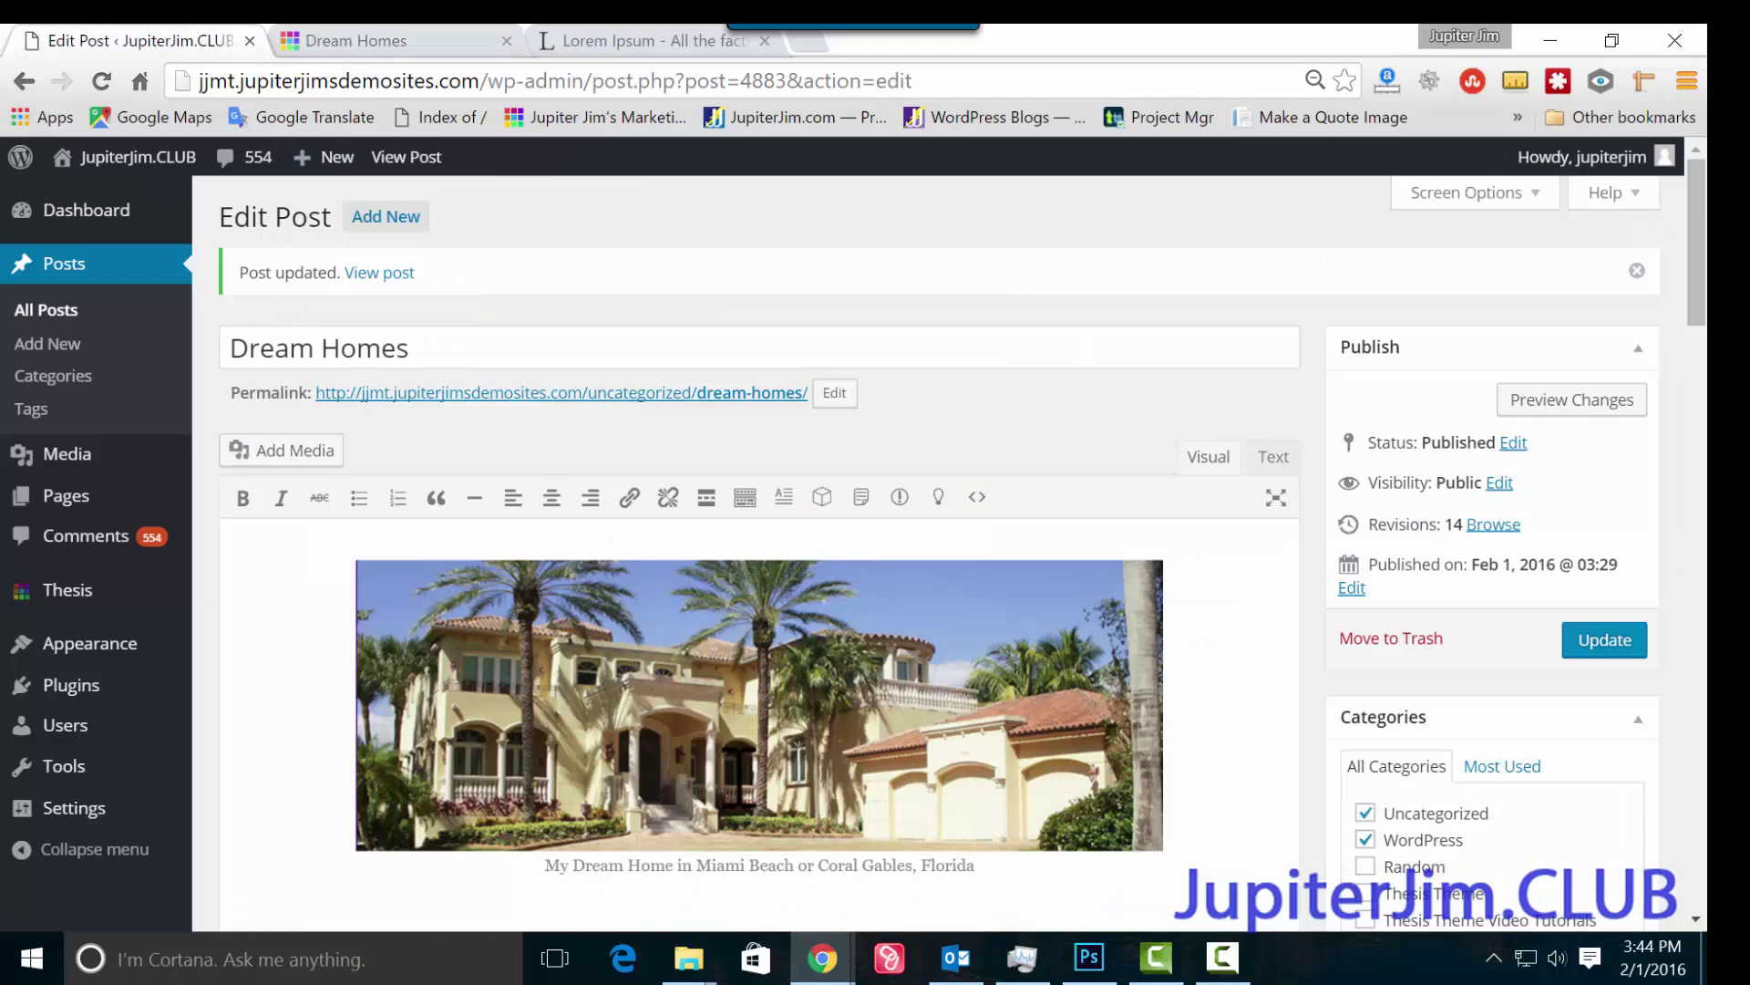
{"action": "left_click", "coordinate": [620, 638]}
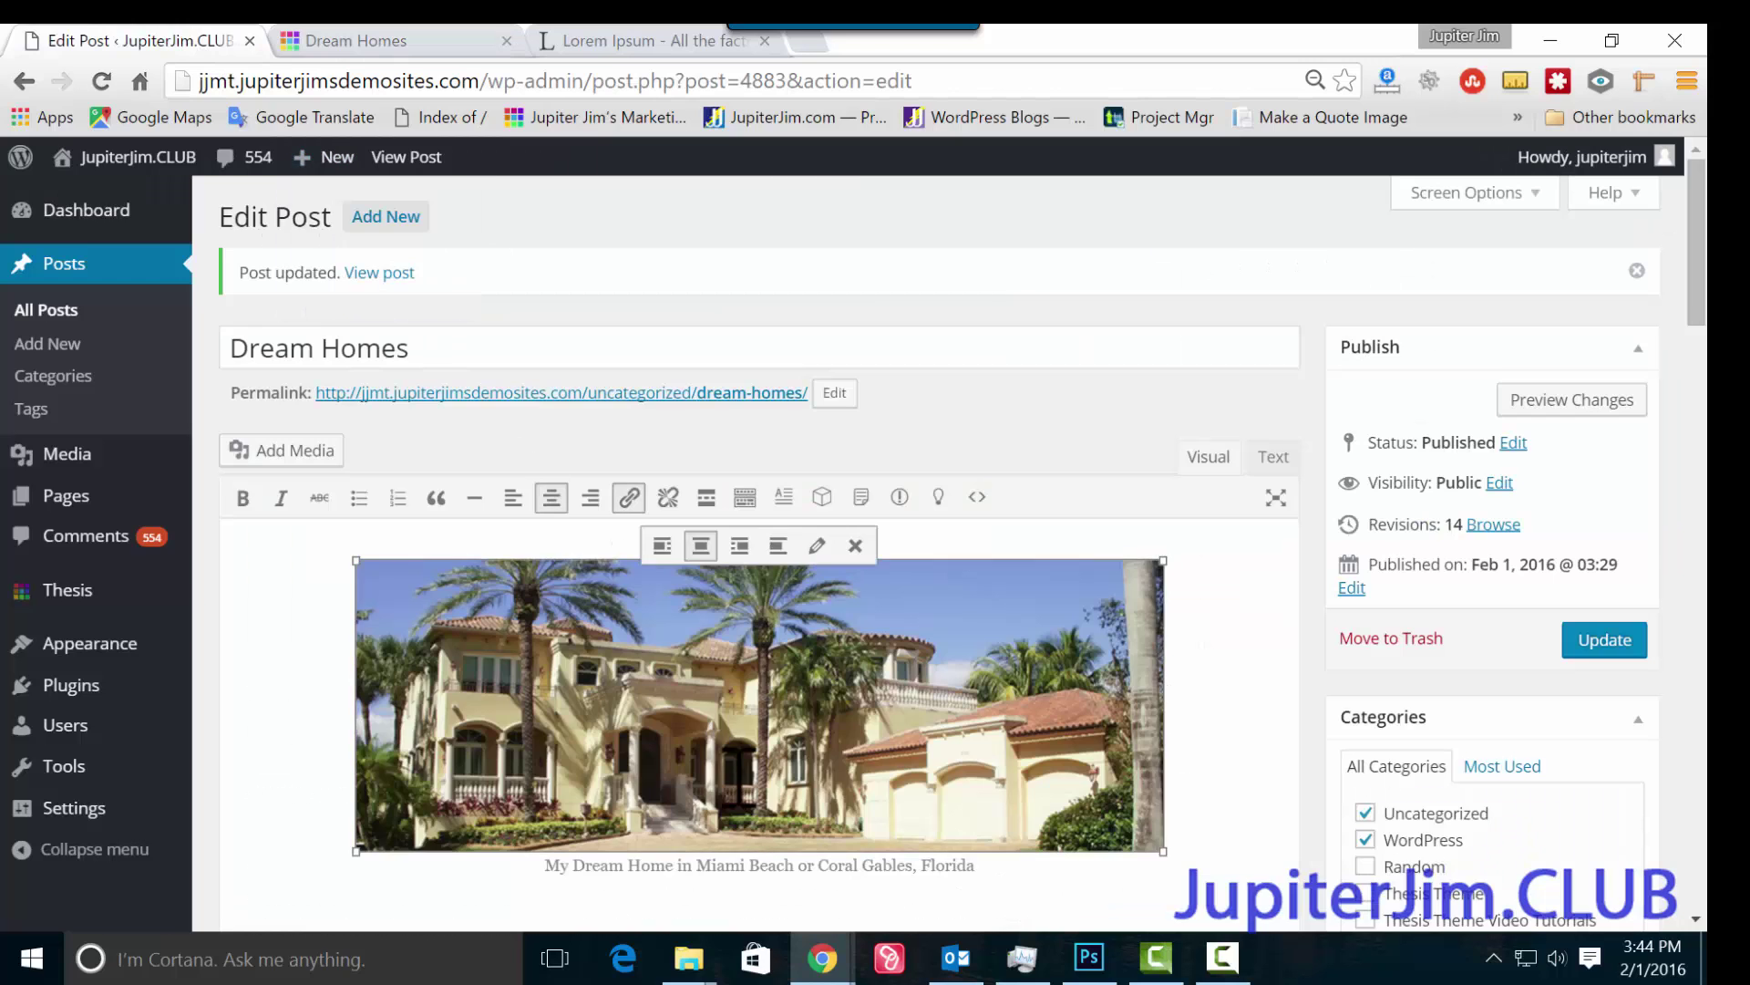
{"action": "left_click", "coordinate": [817, 545]}
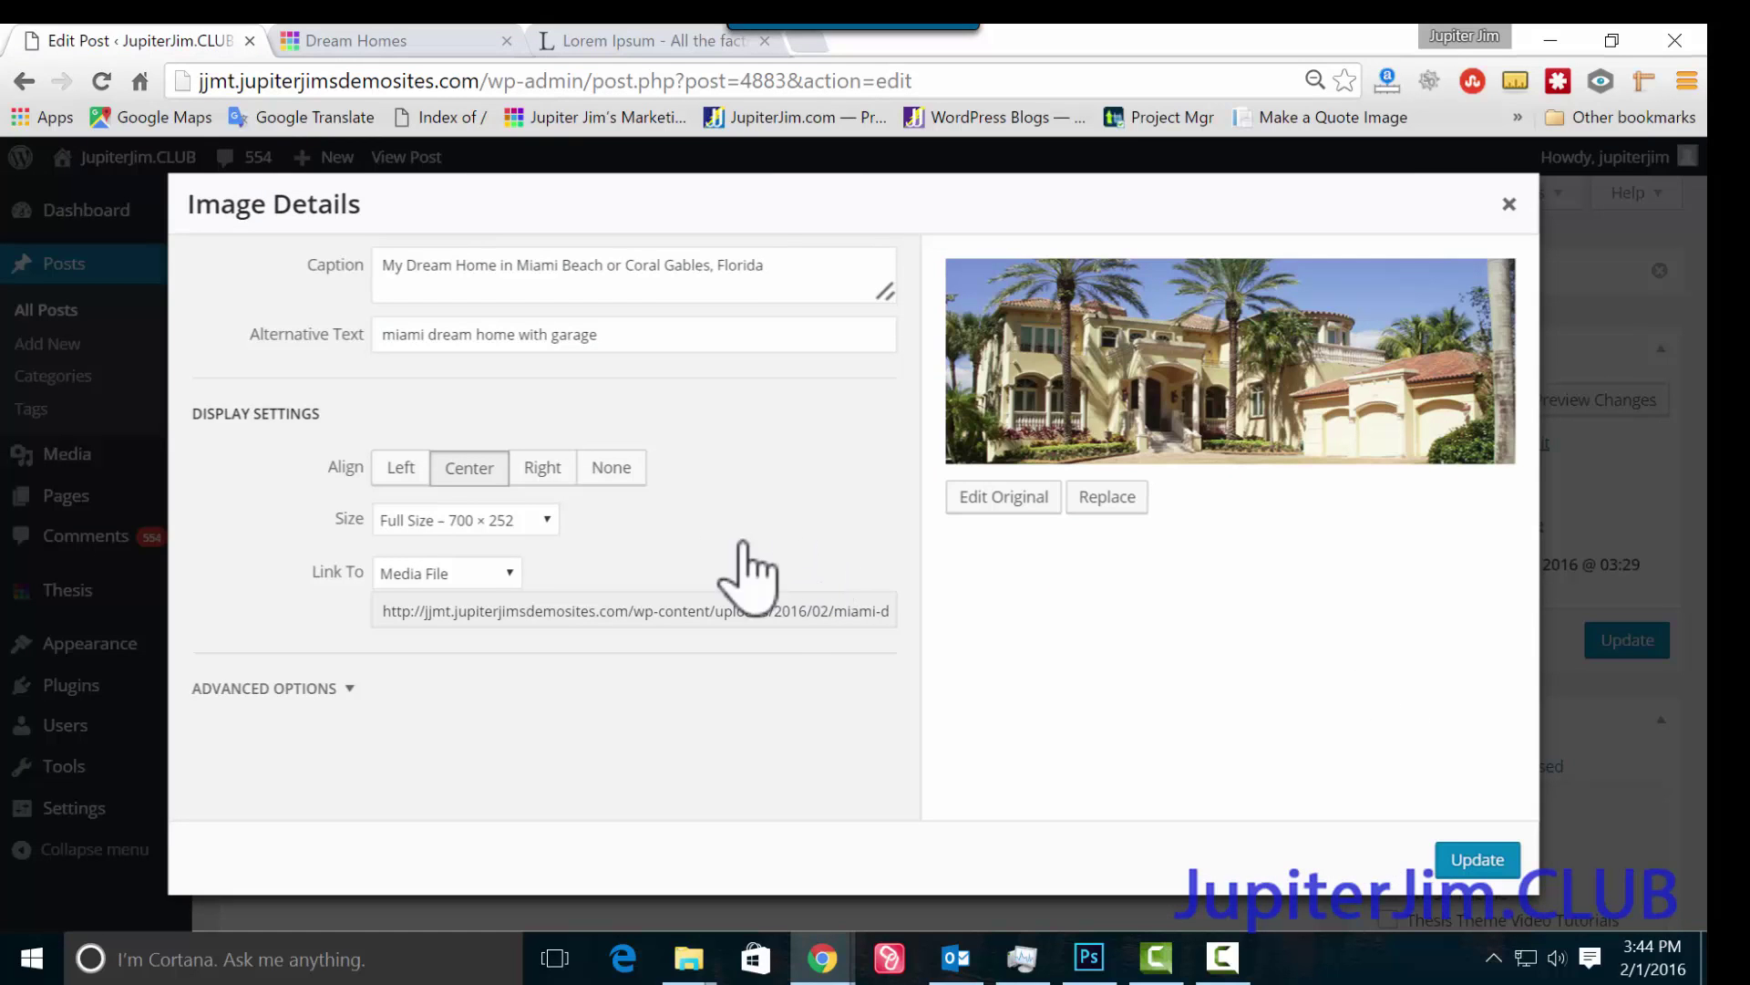
{"action": "left_click", "coordinate": [486, 579]}
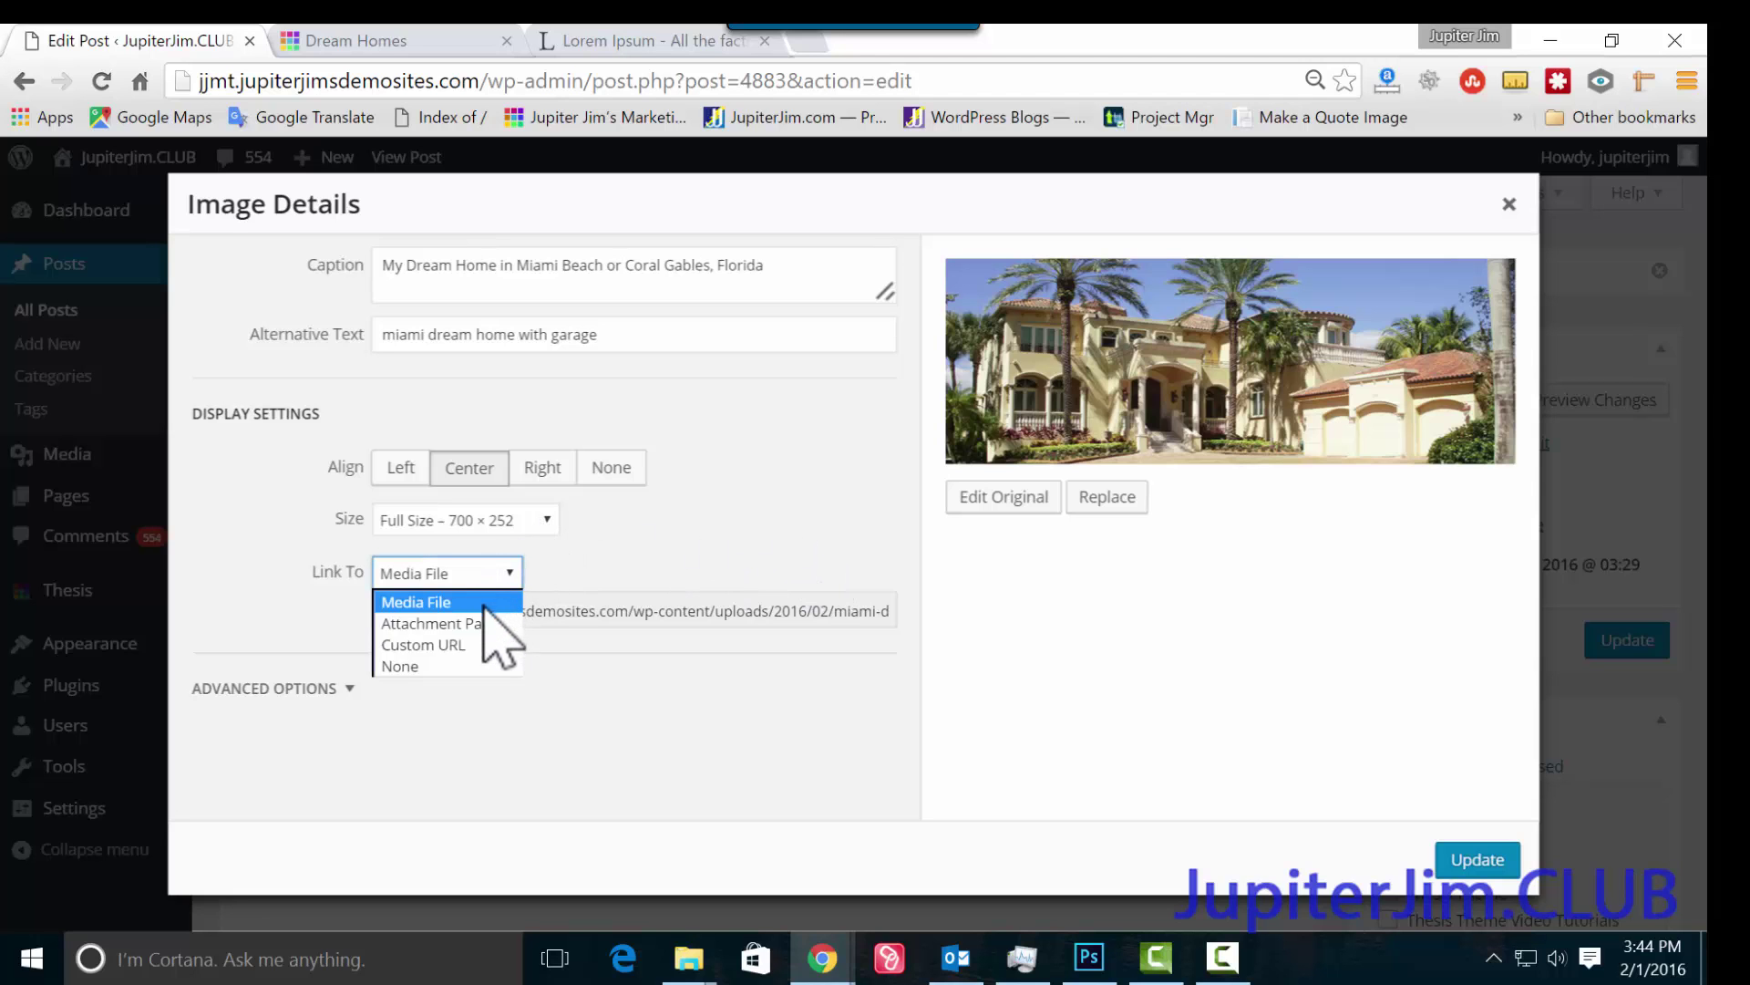
{"action": "key", "text": "Escape"}
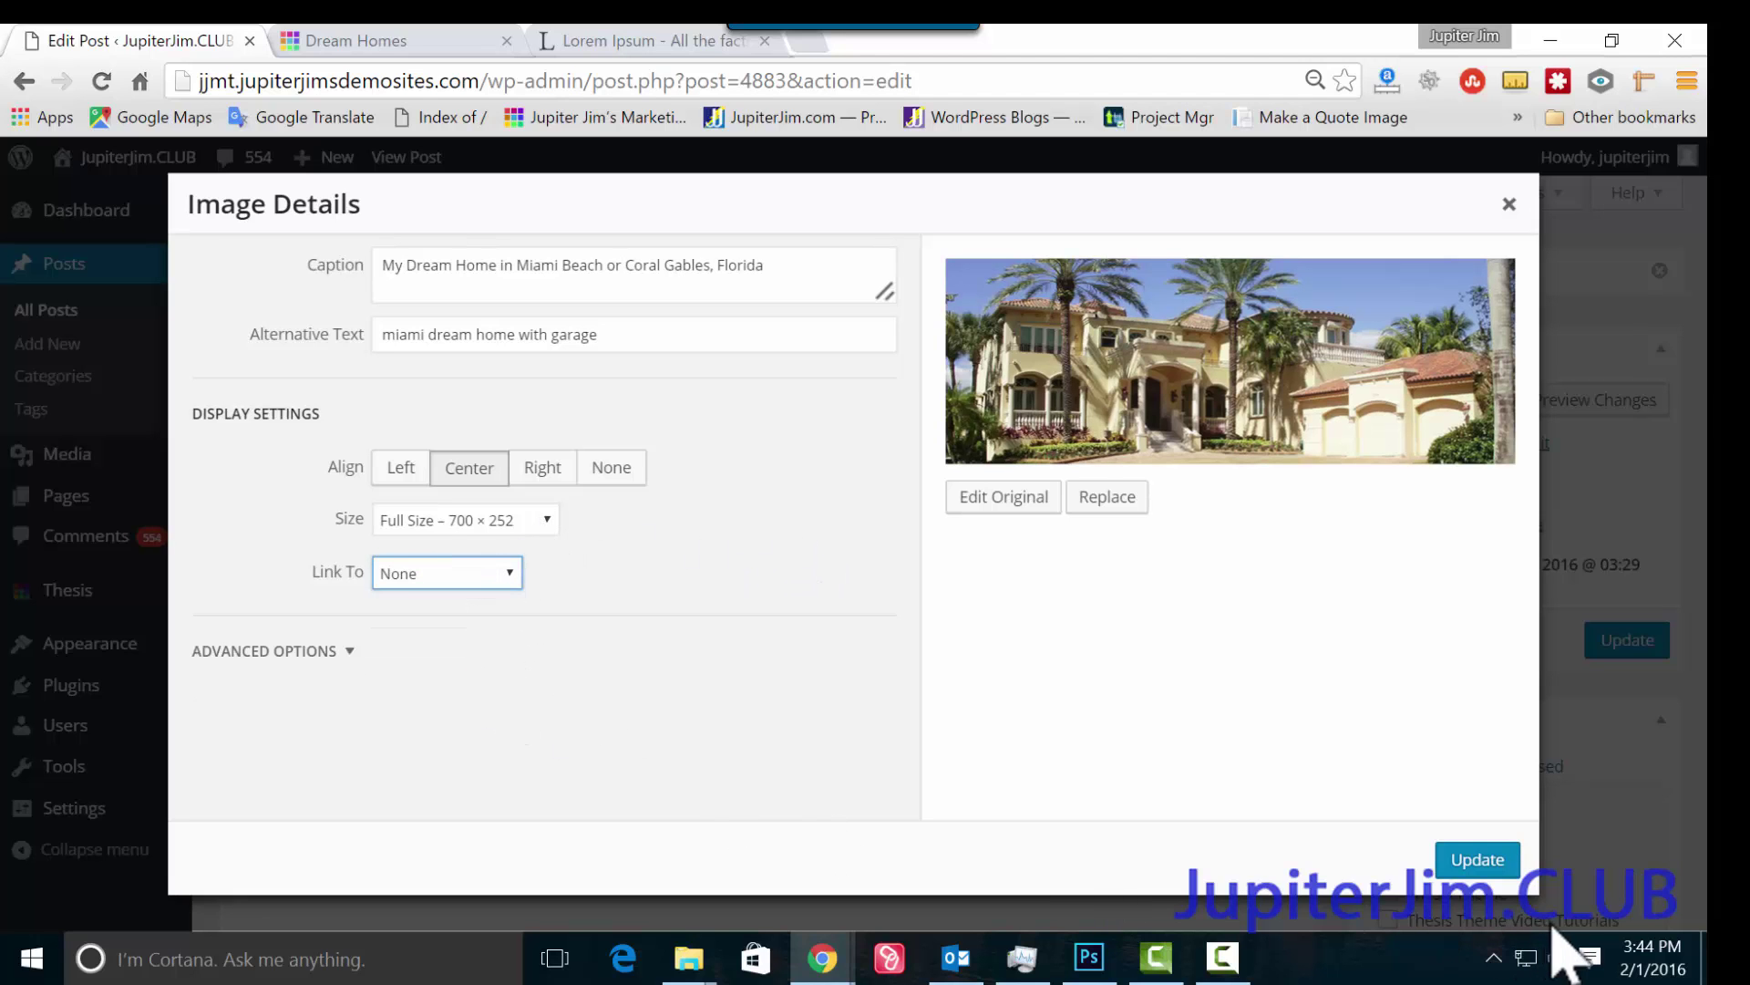
{"action": "left_click", "coordinate": [1484, 868]}
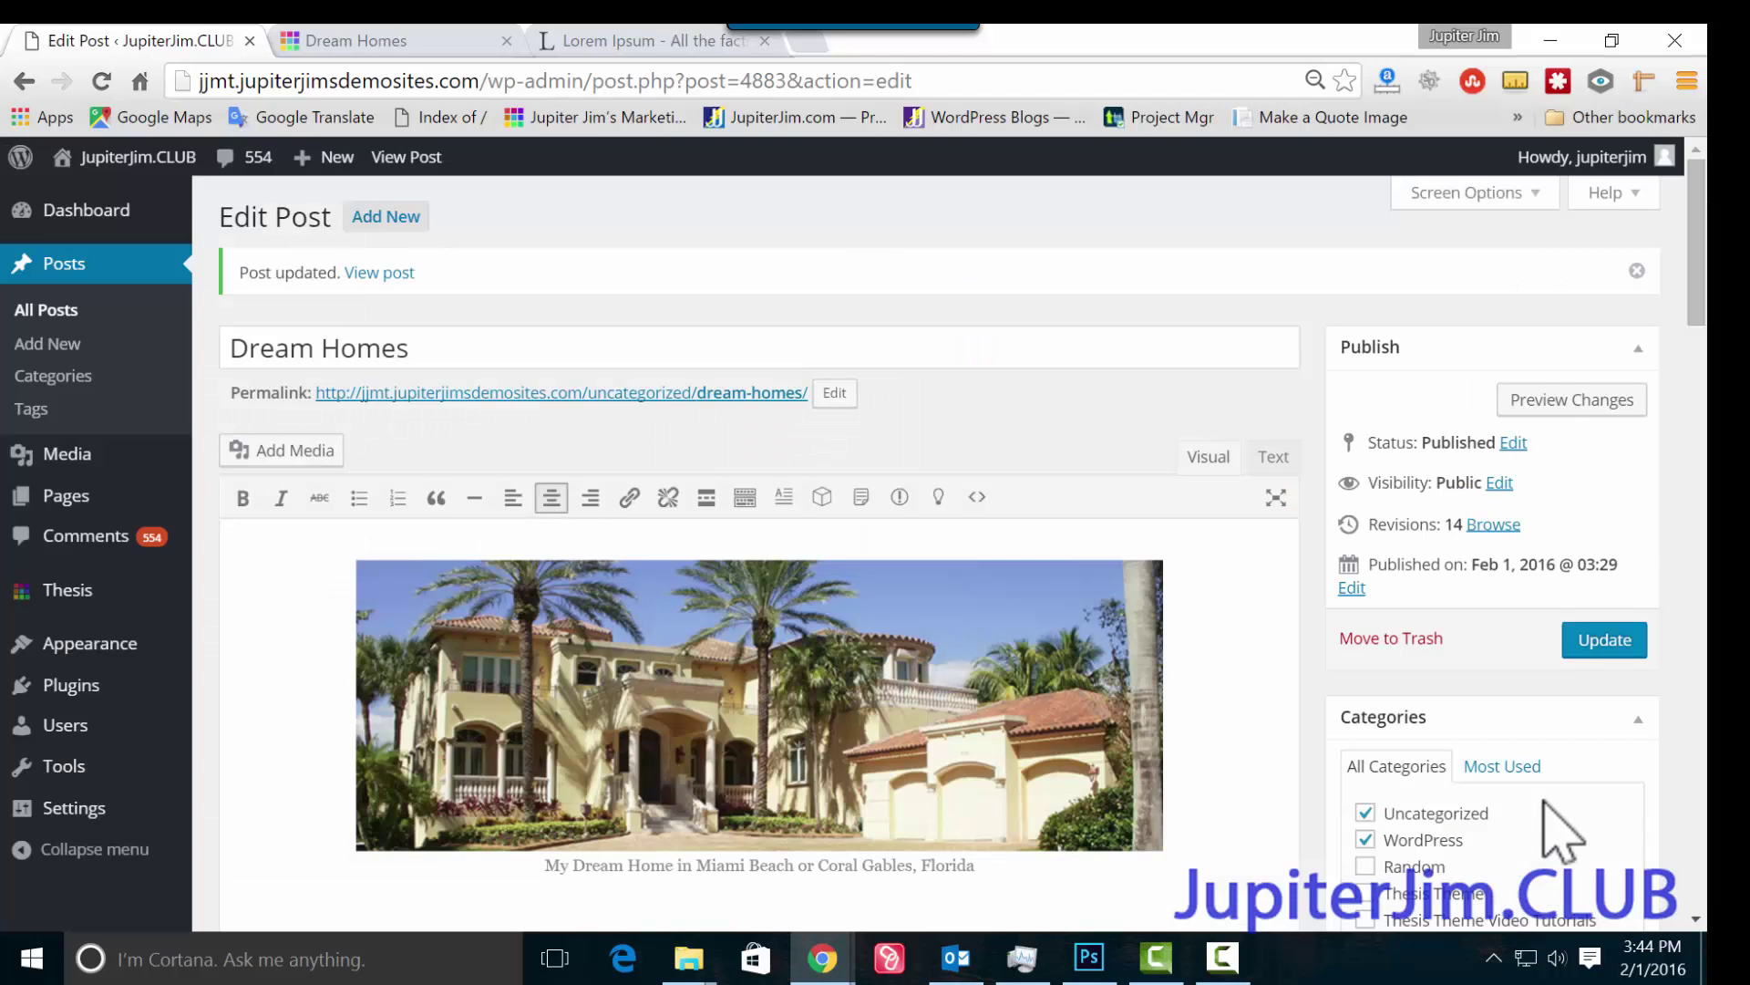
{"action": "left_click", "coordinate": [1611, 653]}
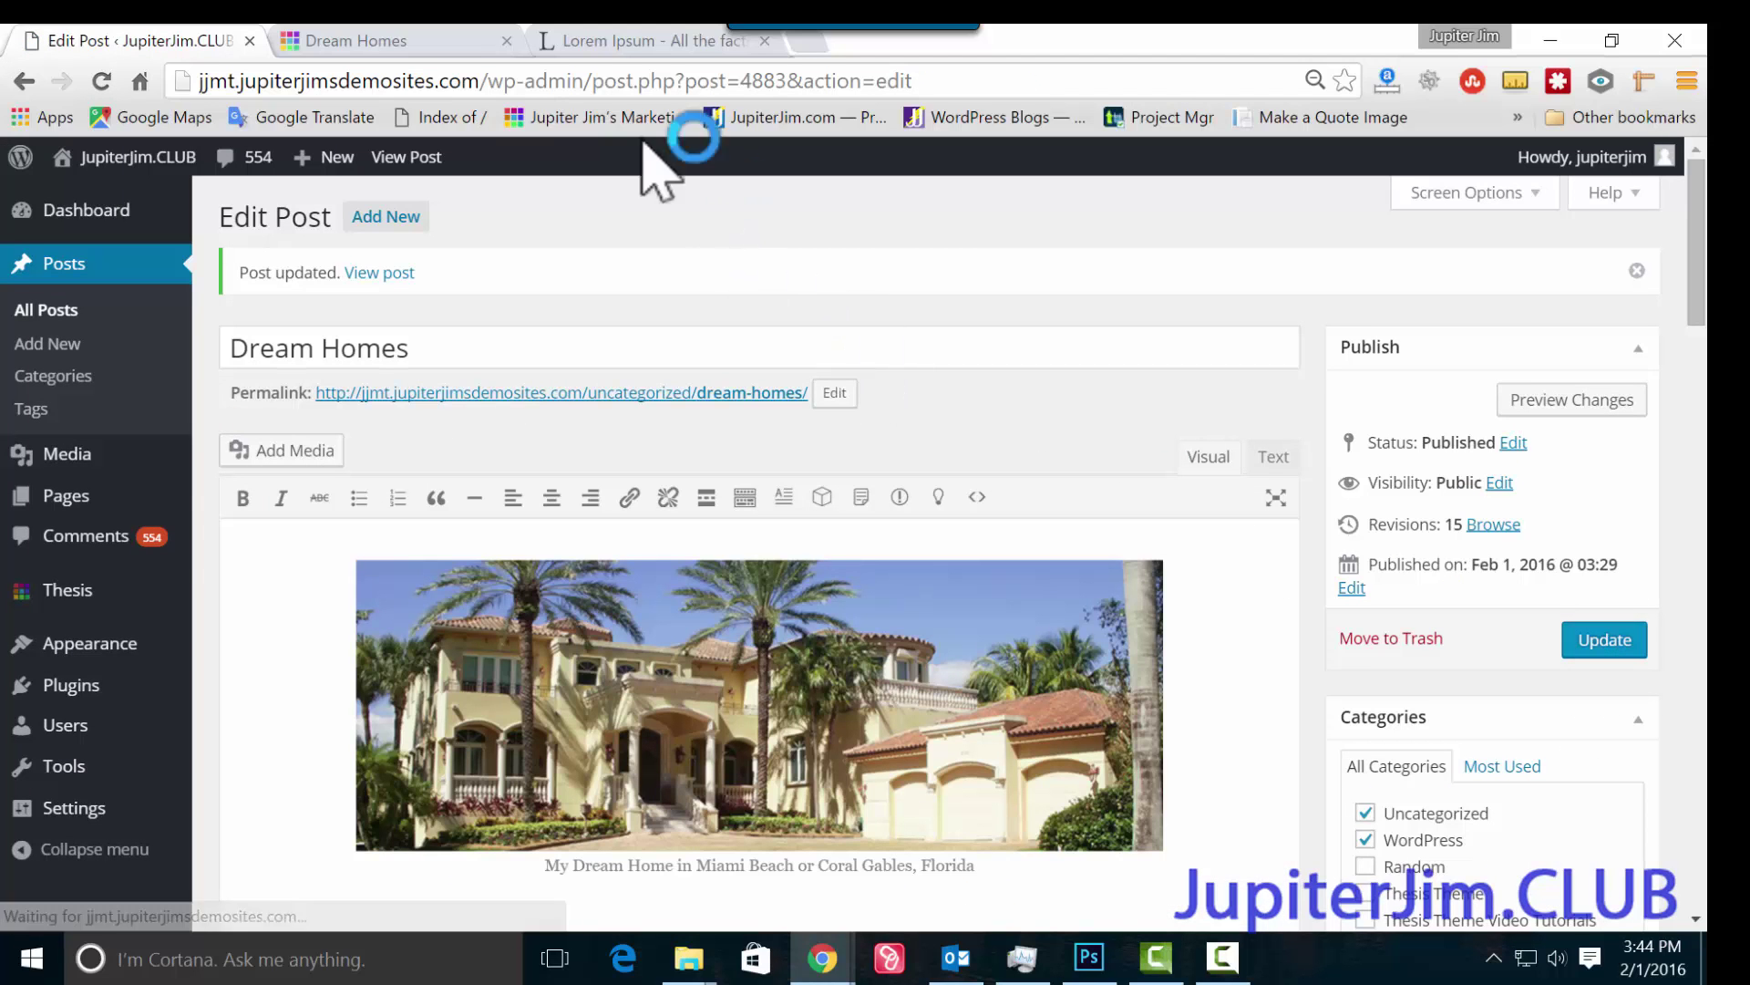
Reload the published post and check whether the house photo is still a link, reviewing its placement under the title.
{"action": "left_click", "coordinate": [424, 41]}
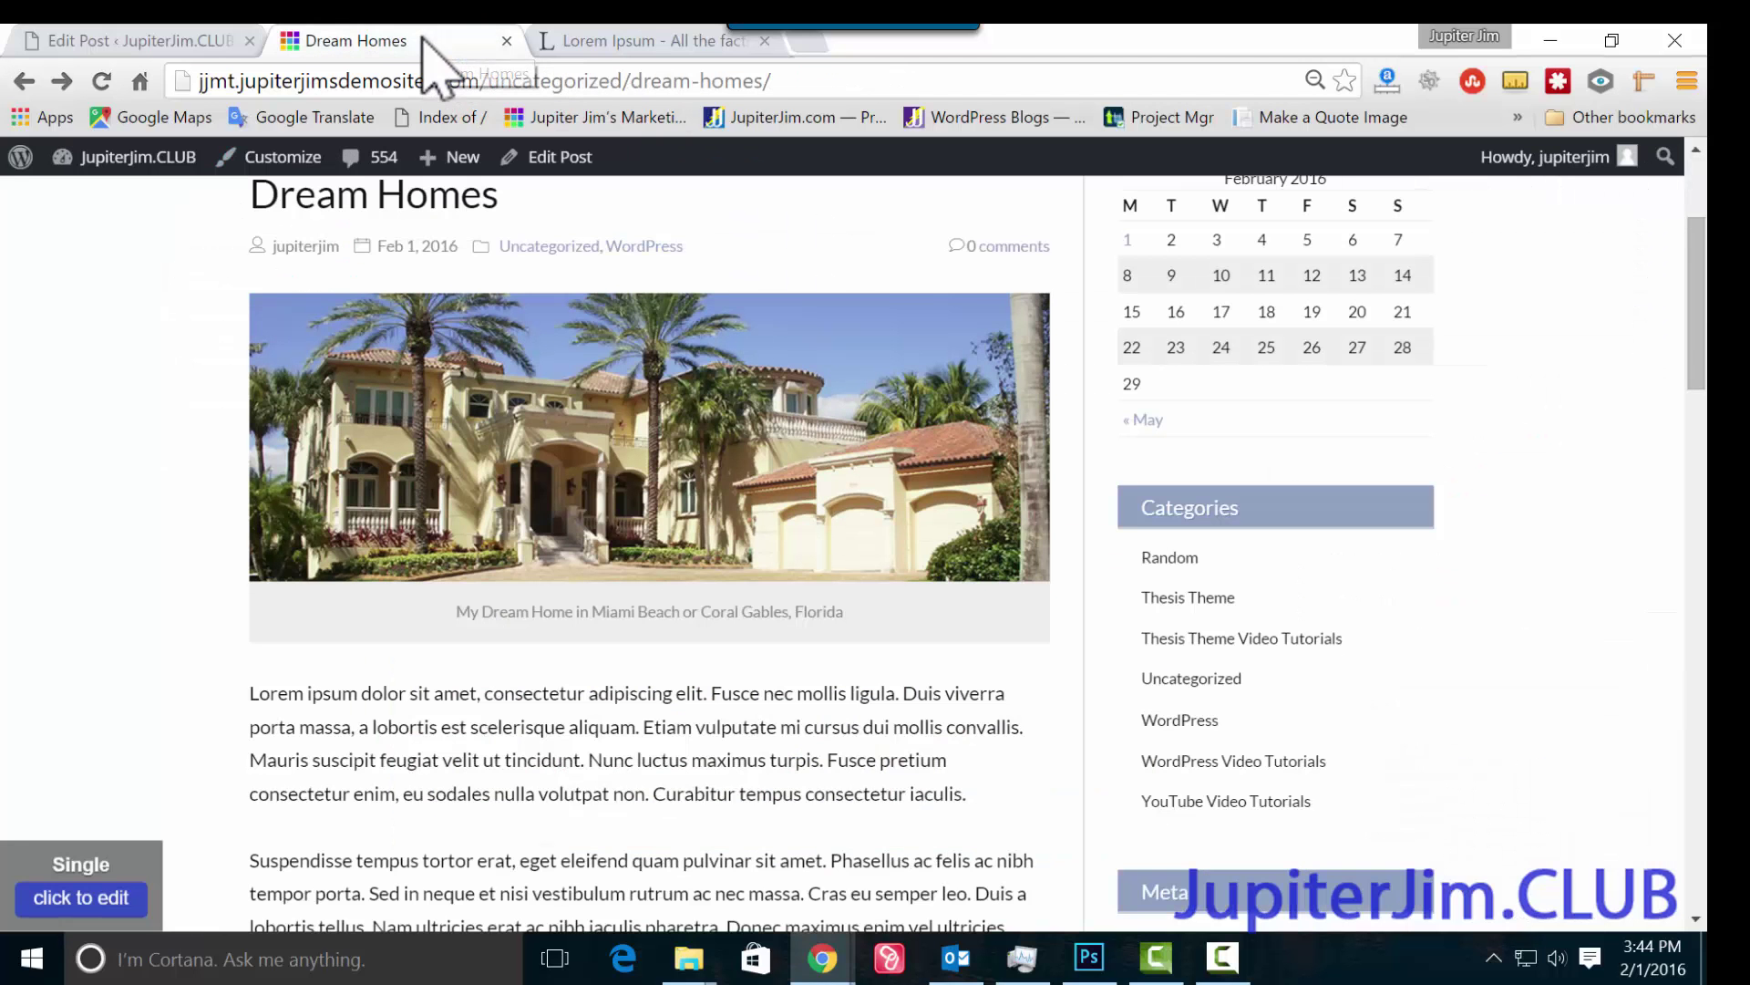
{"action": "left_click", "coordinate": [101, 80]}
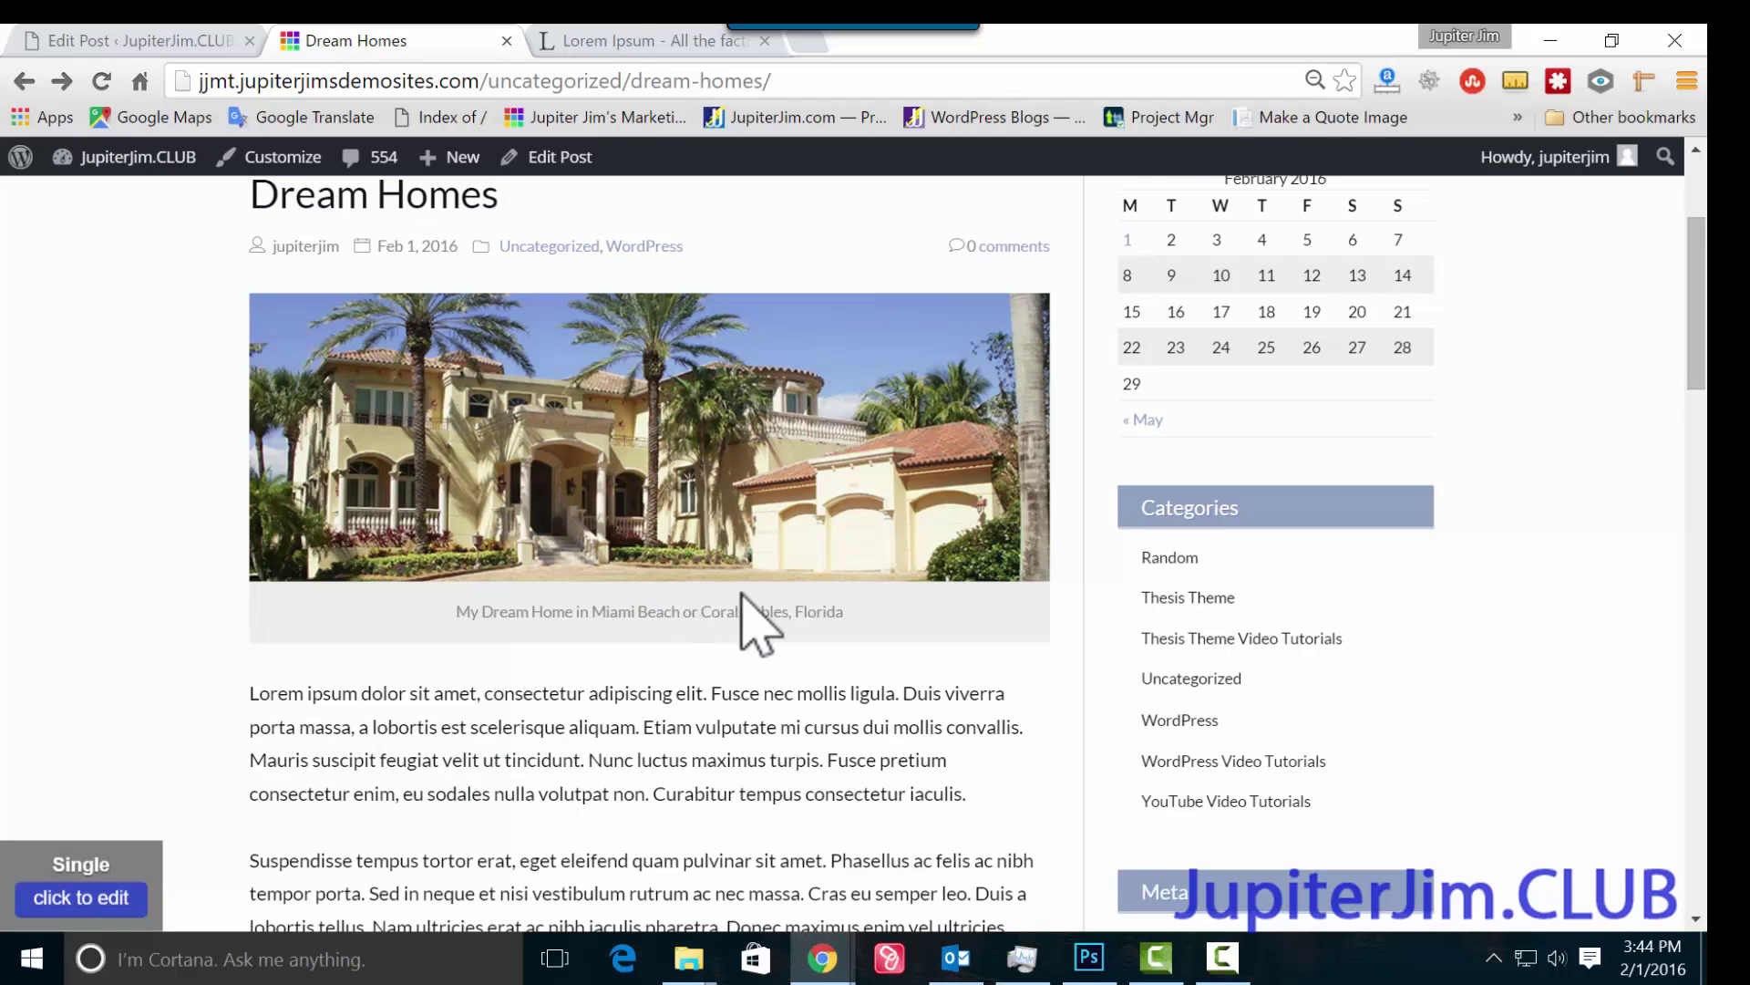
{"action": "scroll", "coordinate": [750, 626], "scroll_direction": "up", "scroll_amount": 3}
{"action": "scroll", "coordinate": [750, 625], "scroll_direction": "down", "scroll_amount": 3}
{"action": "scroll", "coordinate": [751, 625], "scroll_direction": "up", "scroll_amount": 3}
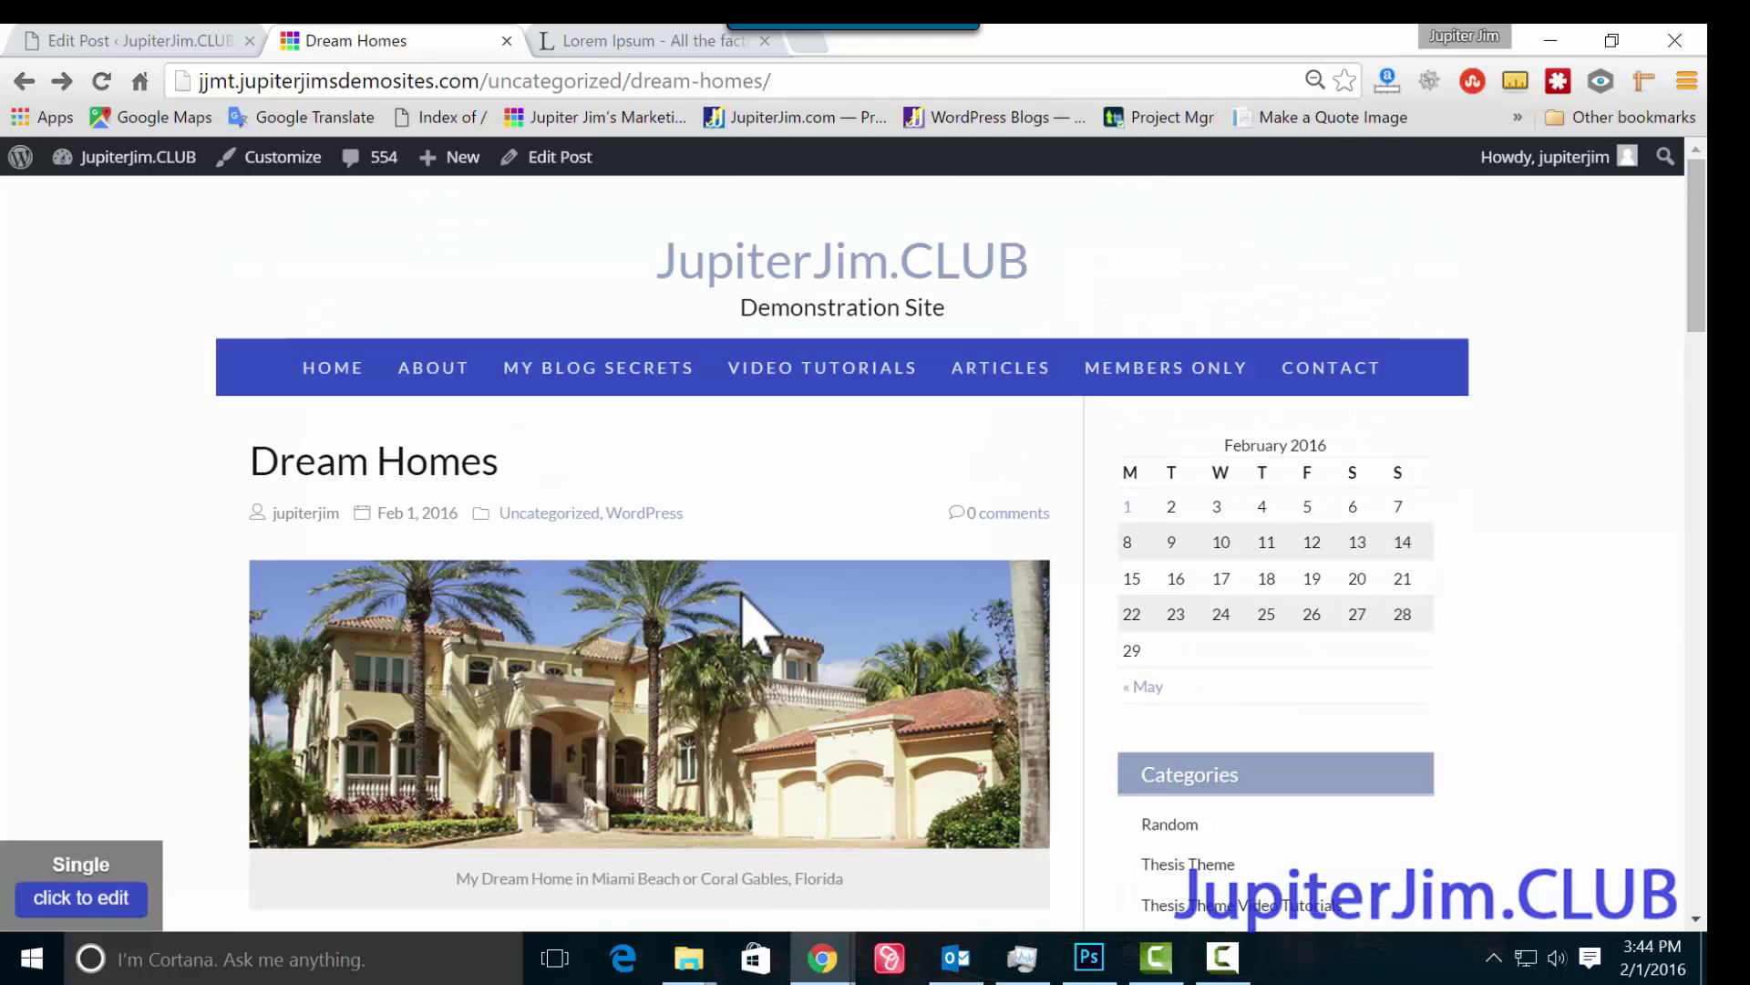